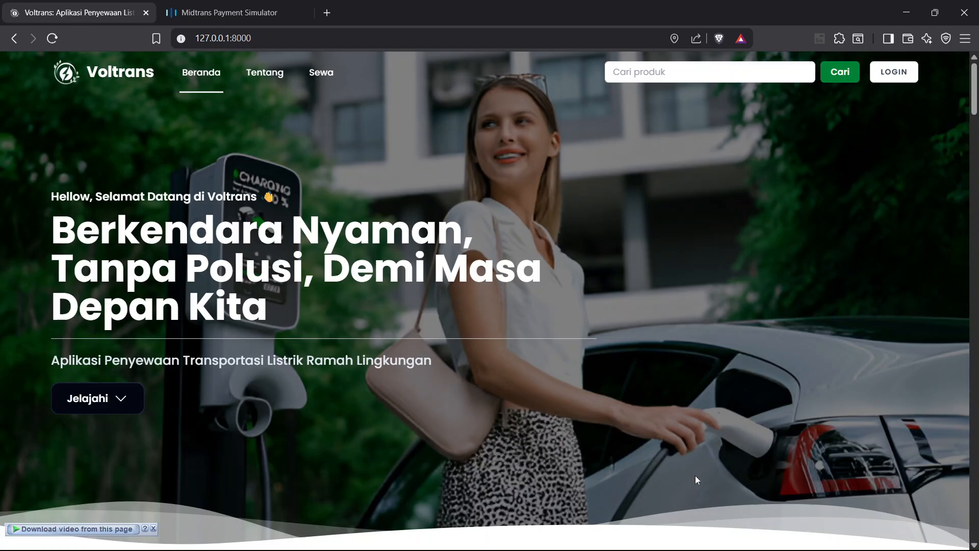
Switch to Visual Studio Code and highlight the laravel/framework, filament/filament and laravel/jetstream requirements in composer.json
{"action": "mouse_move", "coordinate": [706, 548]}
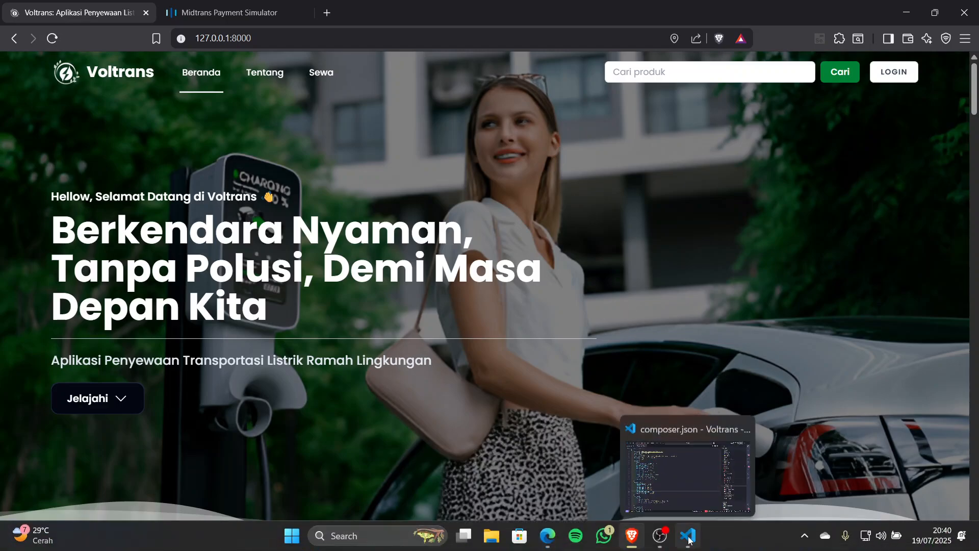
{"action": "left_click", "coordinate": [686, 467]}
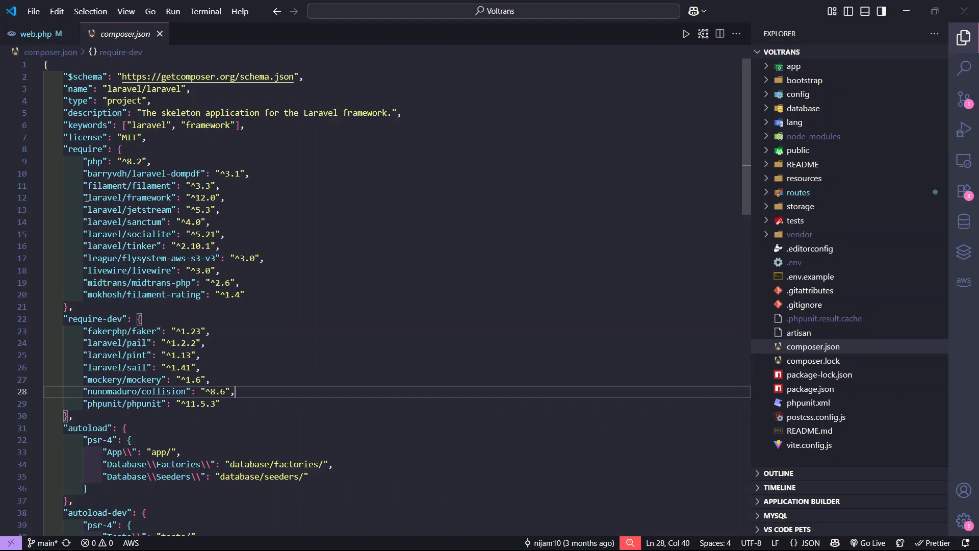
{"action": "left_click_drag", "start_coordinate": [84, 198], "coordinate": [230, 196]}
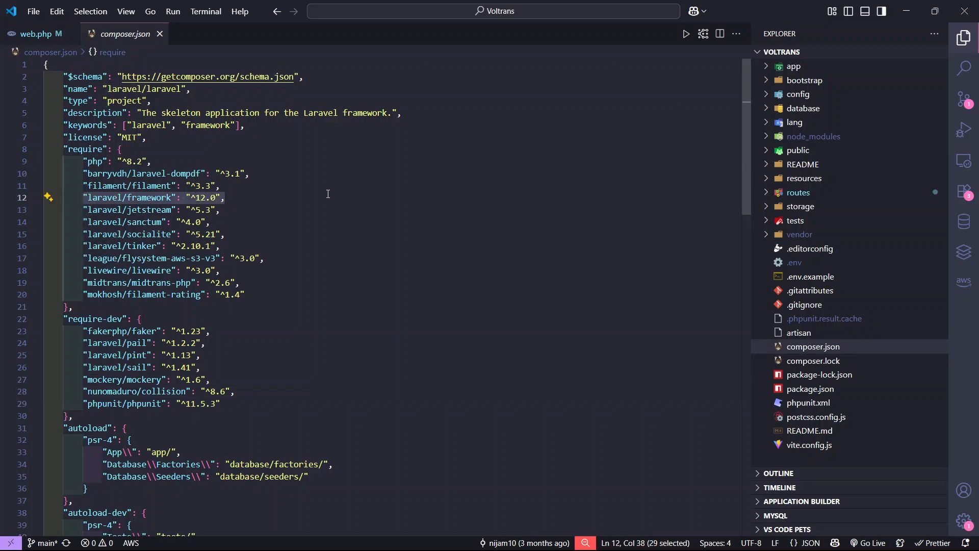
{"action": "left_click", "coordinate": [84, 197]}
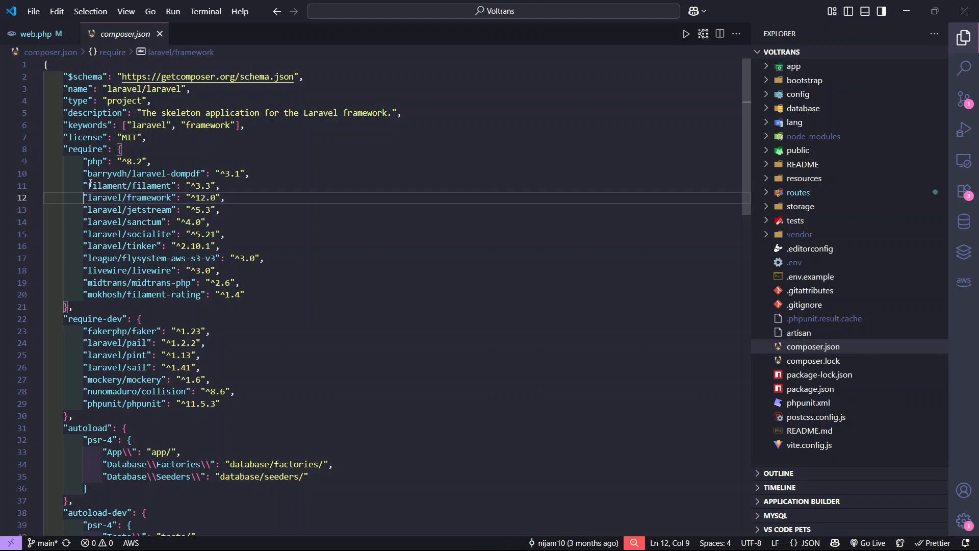
{"action": "left_click", "coordinate": [84, 184]}
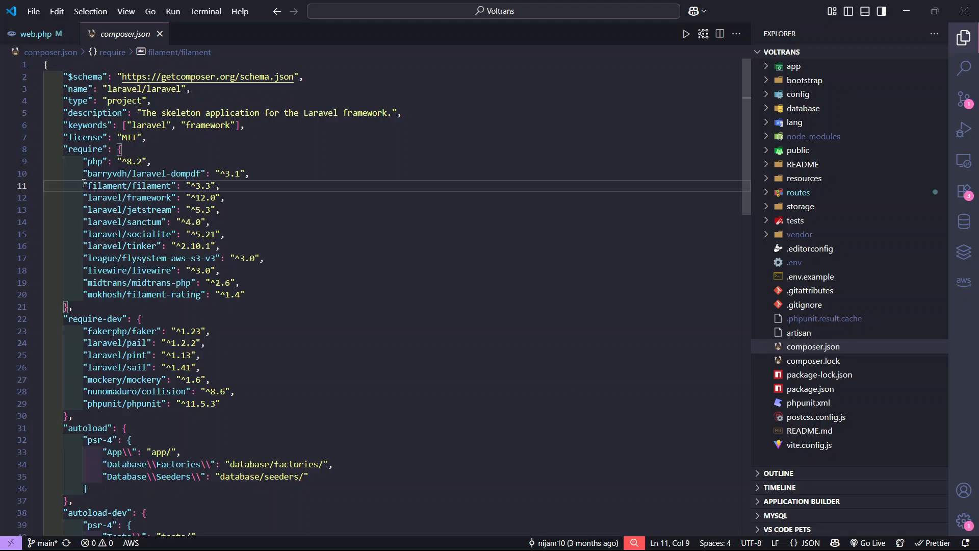
{"action": "key", "text": "shift+End"}
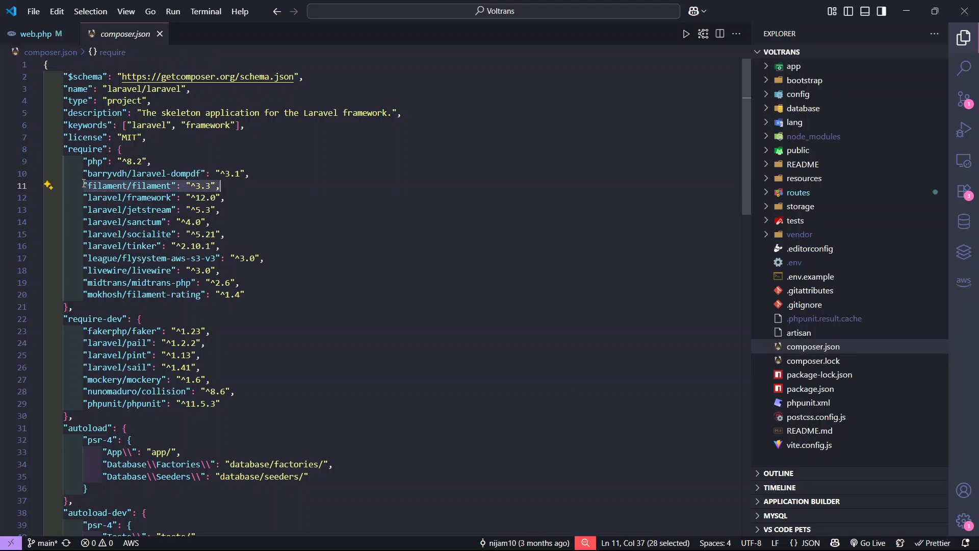
{"action": "key", "text": "Down"}
{"action": "key", "text": "Down"}
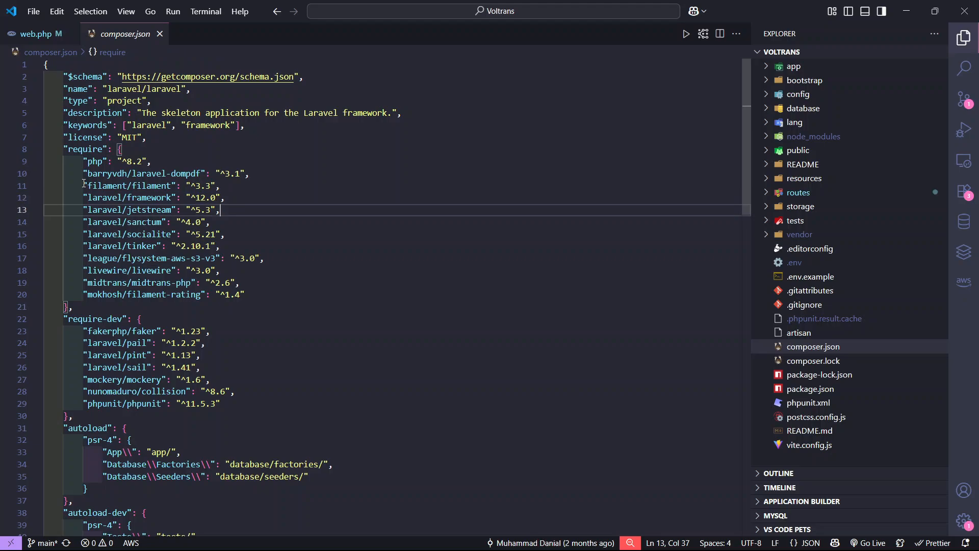
{"action": "key", "text": "shift+Home"}
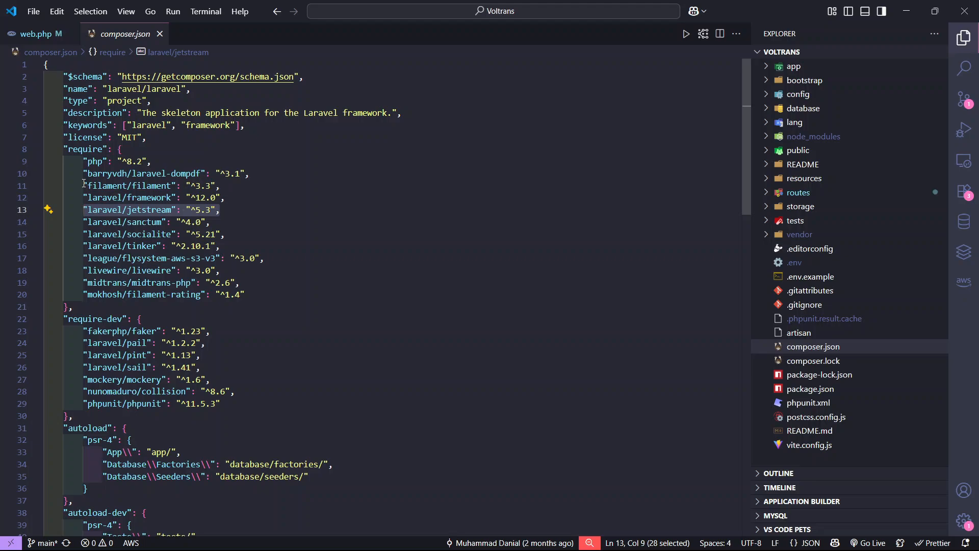
Highlight the laravel/socialite requirement in composer.json
{"action": "key", "text": "Down"}
{"action": "key", "text": "End"}
{"action": "key", "text": "Down"}
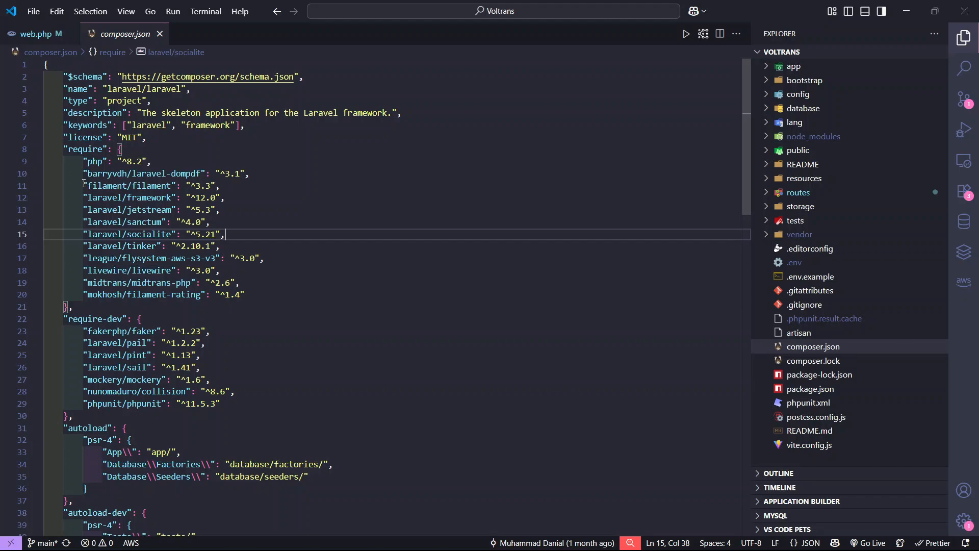
{"action": "key", "text": "shift+Home"}
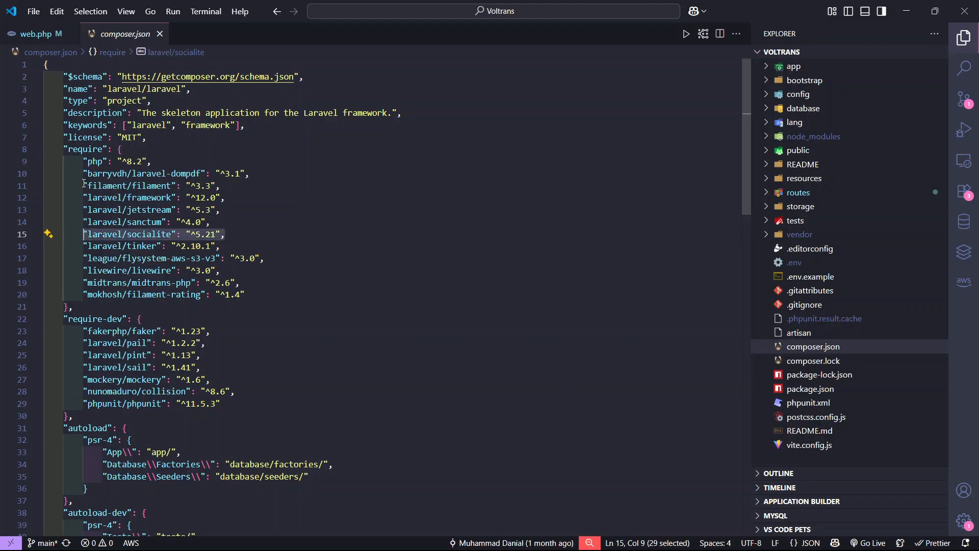
{"action": "key", "text": "Right"}
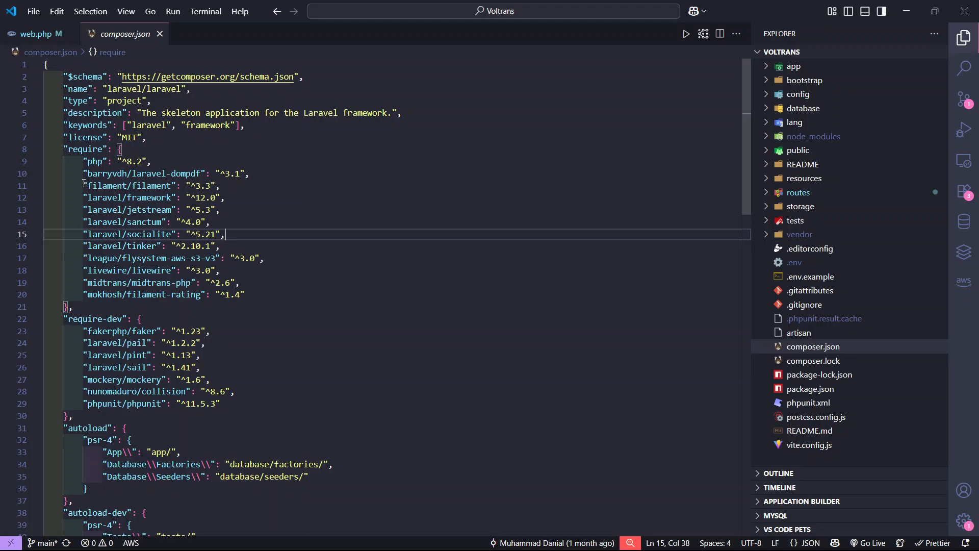
Go through the remaining required packages in composer.json, from laravel/tinker down to the start of the require-dev section
{"action": "key", "text": "Down"}
{"action": "key", "text": "Down"}
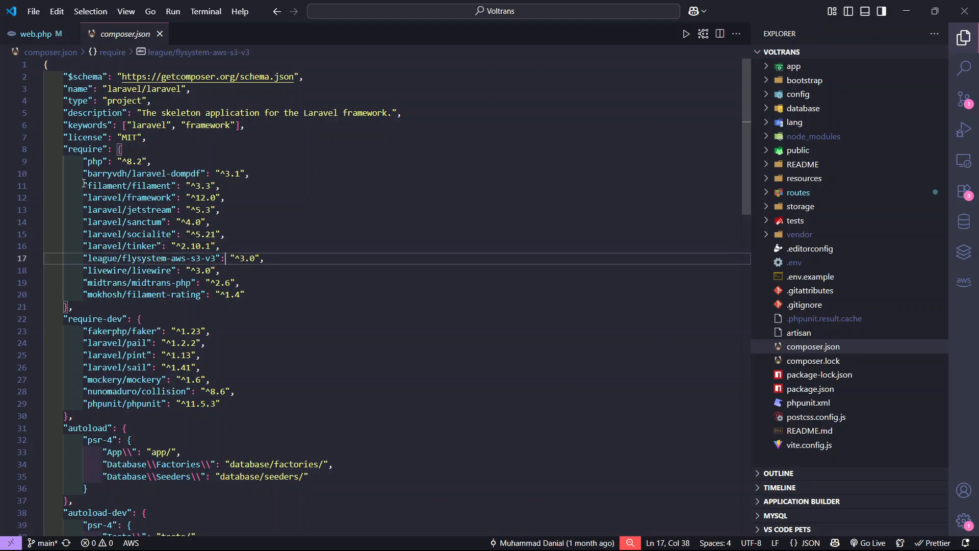
{"action": "key", "text": "Down"}
{"action": "key", "text": "Down"}
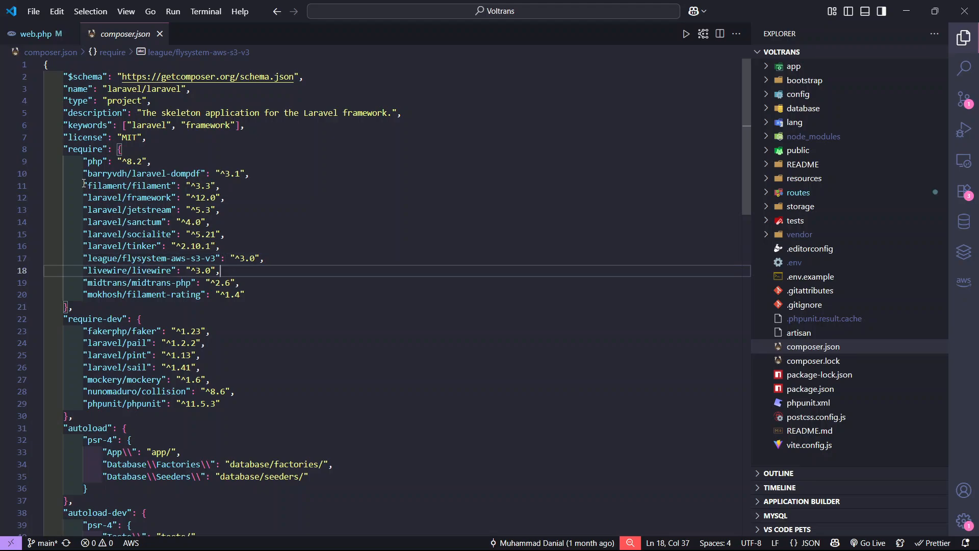
{"action": "key", "text": "Right"}
{"action": "key", "text": "Right"}
{"action": "key", "text": "Right"}
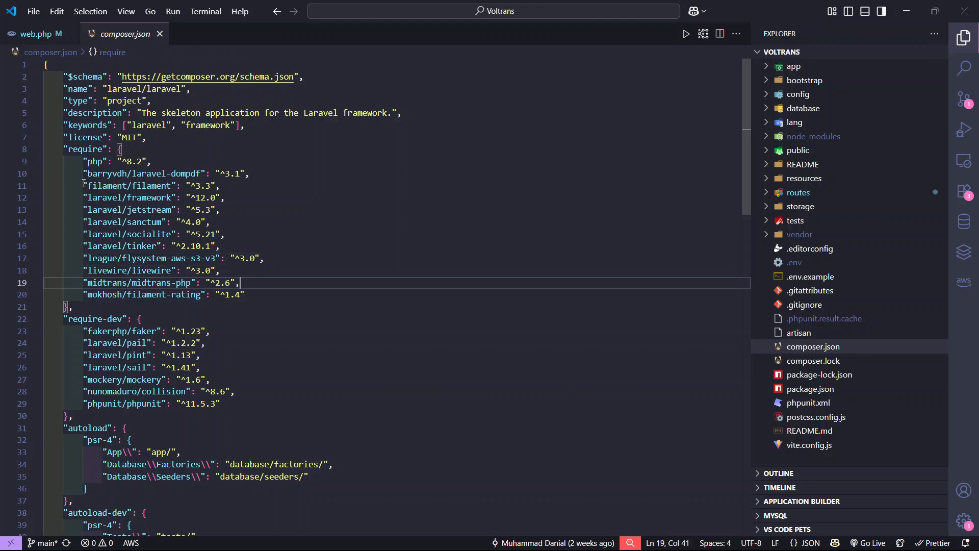
{"action": "key", "text": "Right"}
{"action": "key", "text": "Left"}
{"action": "key", "text": "Down"}
{"action": "key", "text": "Down"}
{"action": "key", "text": "Down"}
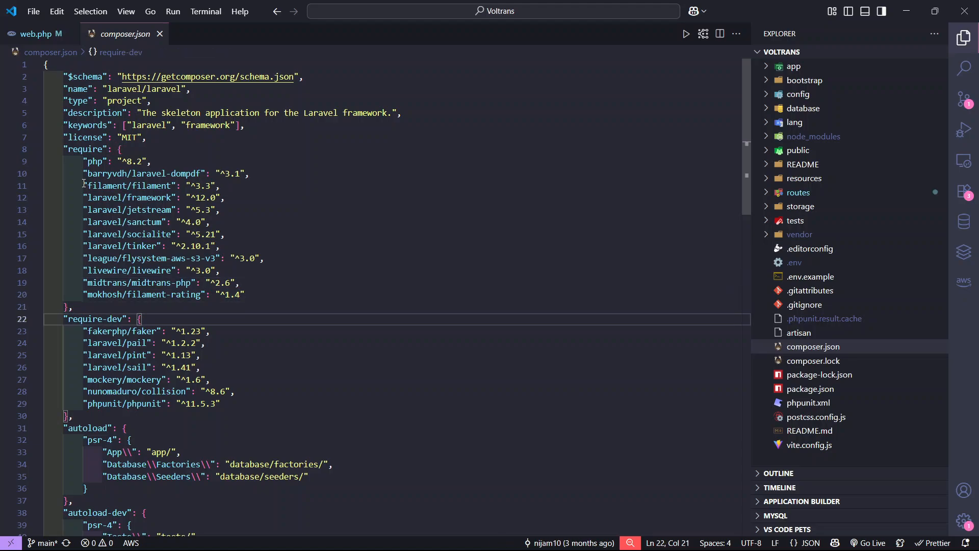
Open package.json and examine the Tailwind CSS and Vite packages in its devDependencies section
{"action": "left_click", "coordinate": [762, 389]}
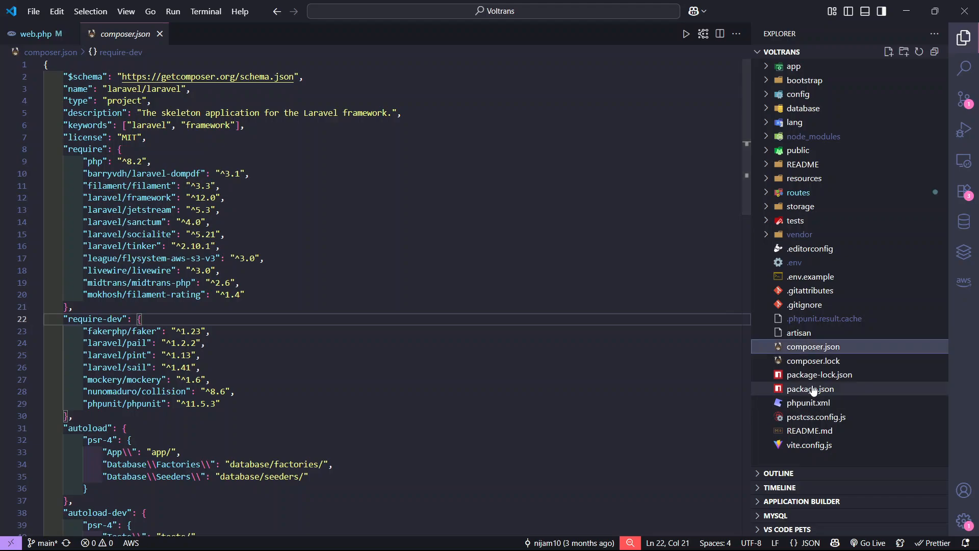
{"action": "left_click", "coordinate": [289, 280]}
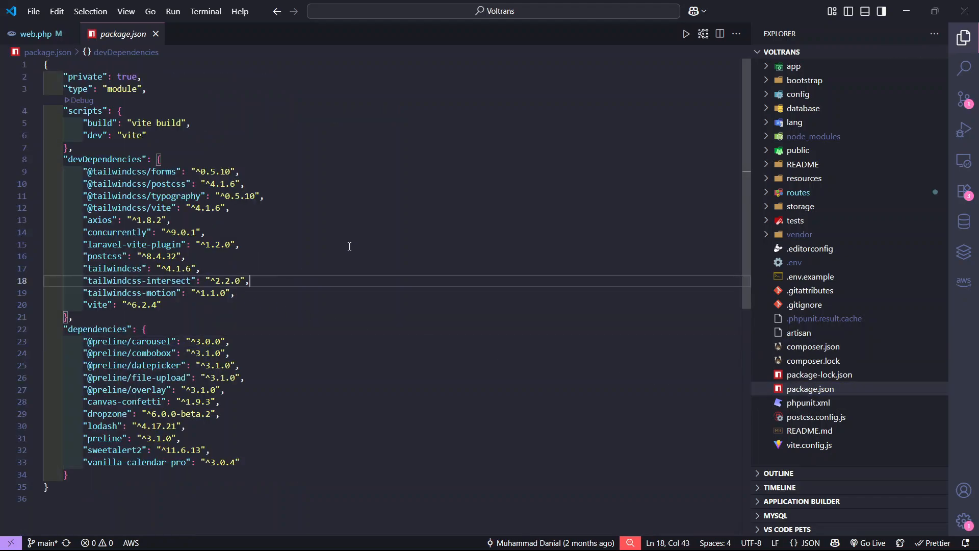
{"action": "left_click", "coordinate": [378, 245]}
{"action": "left_click", "coordinate": [361, 204]}
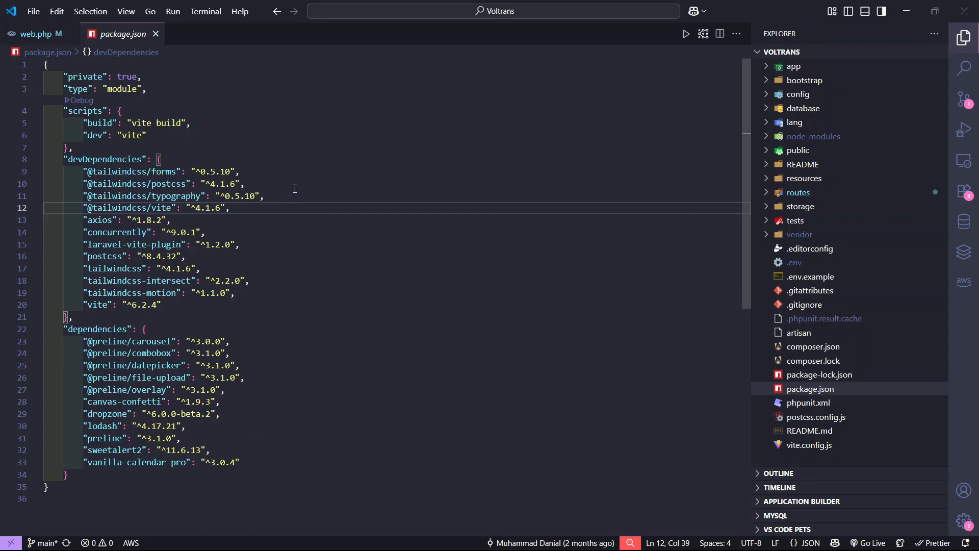
{"action": "left_click", "coordinate": [329, 188]}
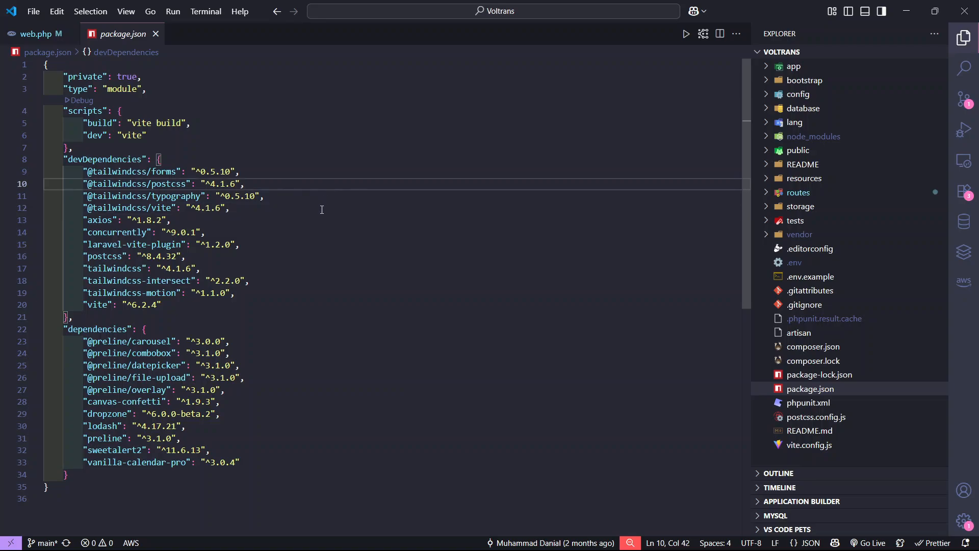
{"action": "left_click", "coordinate": [293, 281]}
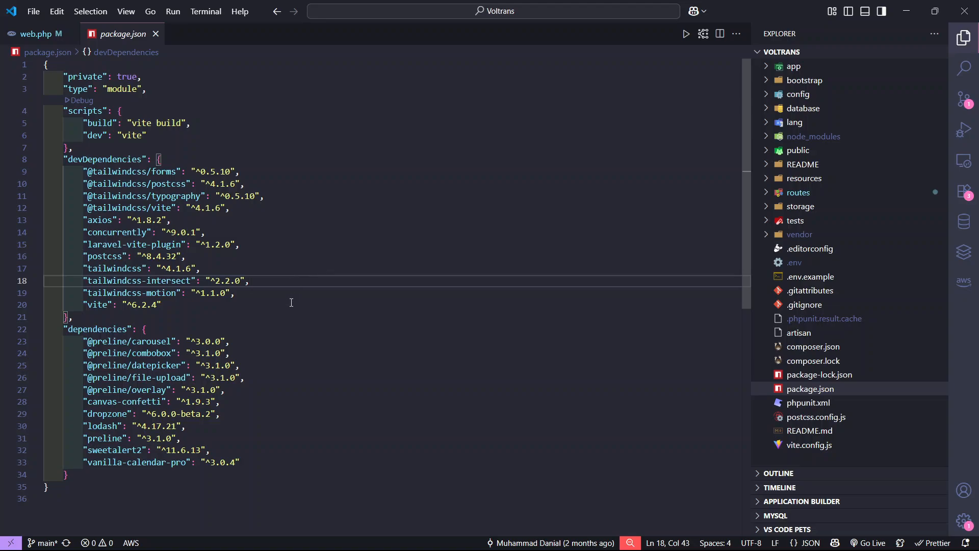
Examine the dependencies section of package.json, including the Preline, canvas-confetti and sweetalert2 packages
{"action": "left_click", "coordinate": [257, 403]}
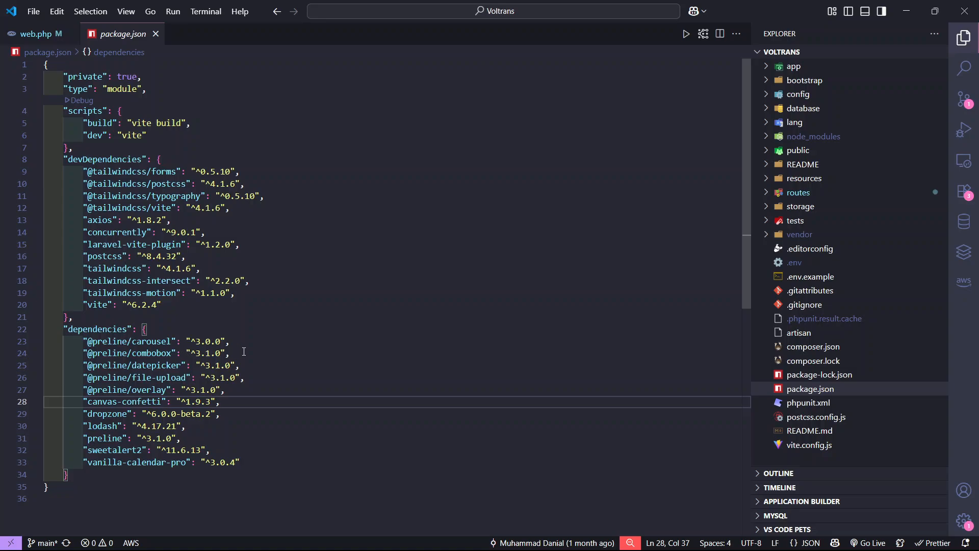
{"action": "left_click", "coordinate": [246, 352]}
{"action": "left_click", "coordinate": [254, 402]}
{"action": "left_click", "coordinate": [251, 448]}
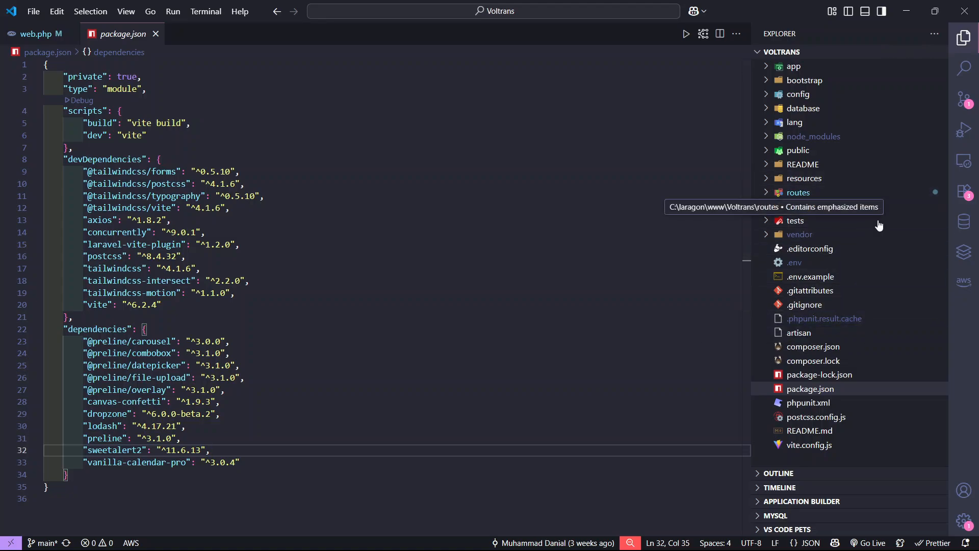
Open web.php from the routes folder and examine the public, social media login and protected route definitions
{"action": "left_click", "coordinate": [825, 197]}
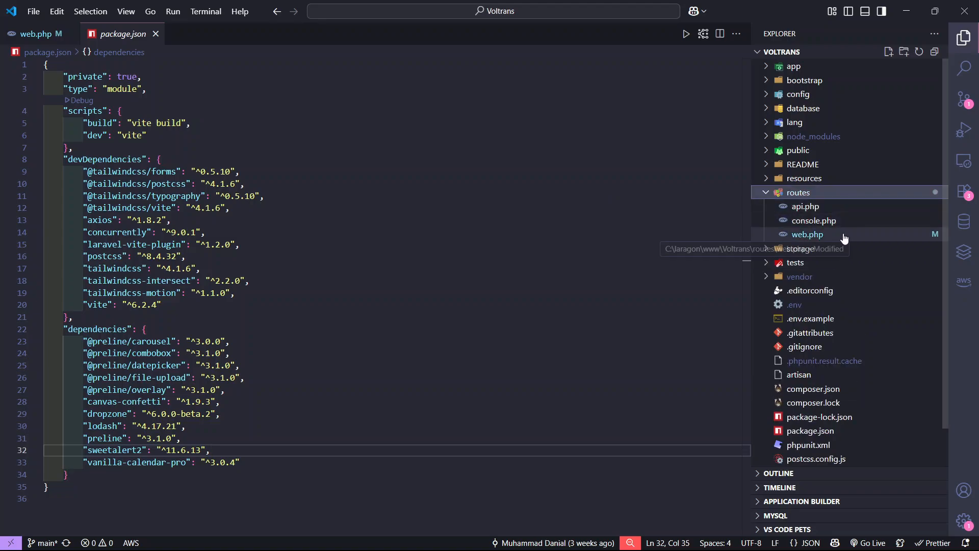
{"action": "left_click", "coordinate": [842, 235]}
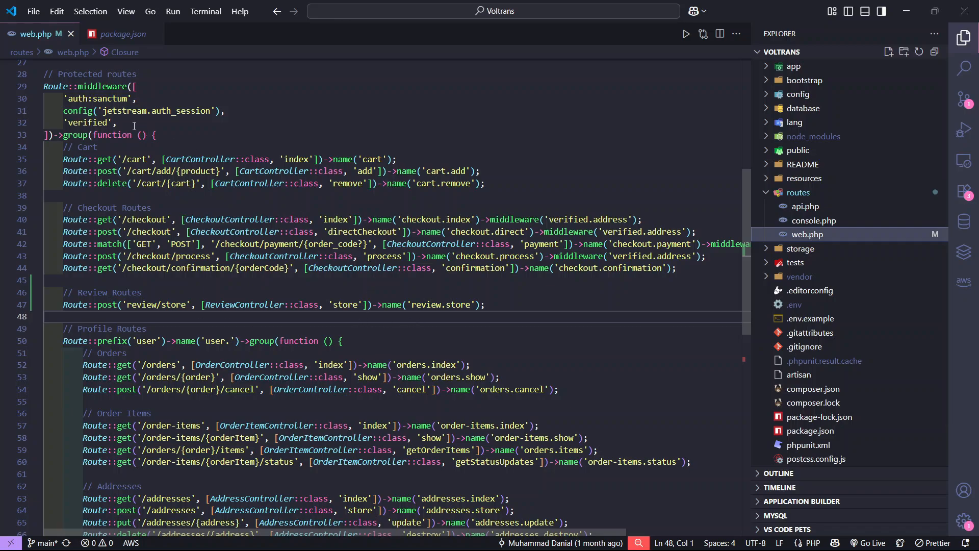
{"action": "scroll", "coordinate": [134, 126], "scroll_direction": "up", "scroll_amount": 9}
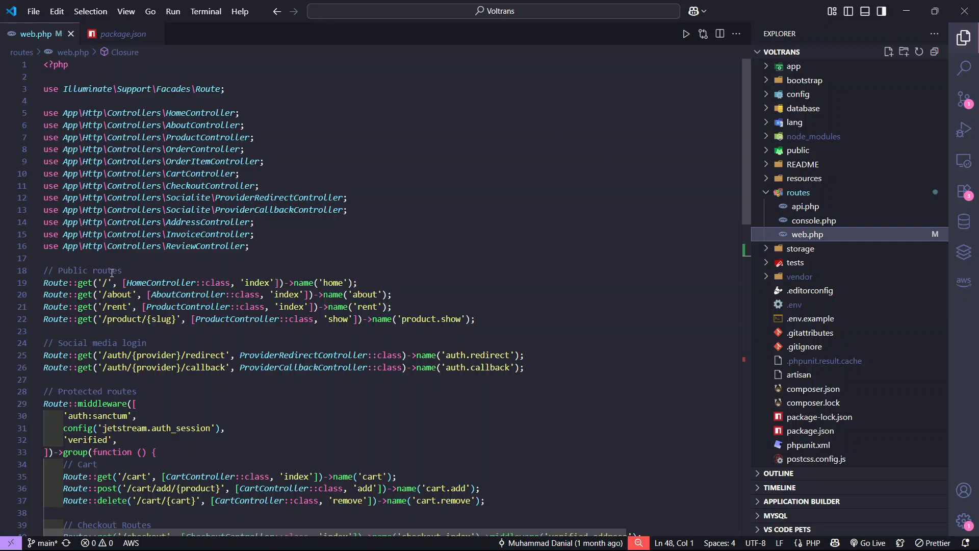
{"action": "scroll", "coordinate": [111, 289], "scroll_direction": "down", "scroll_amount": 1}
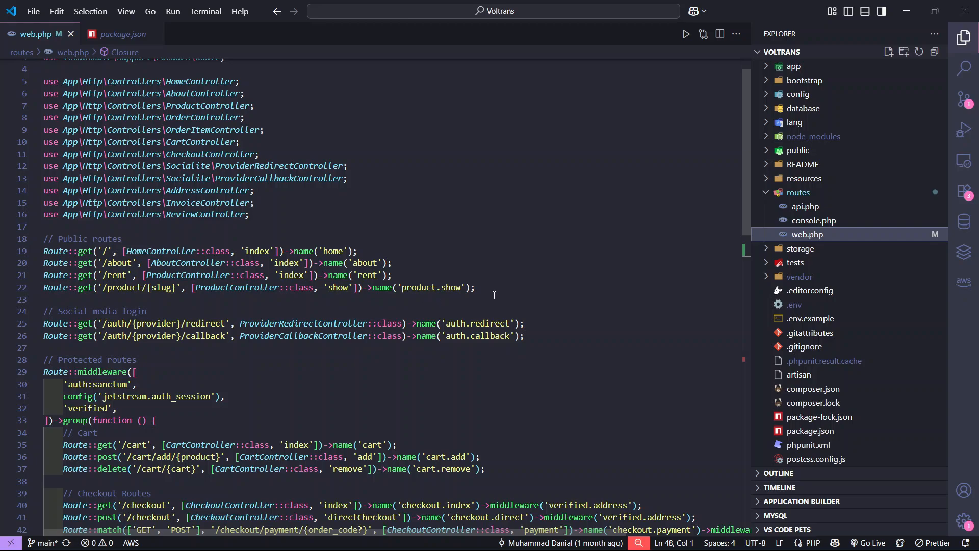
{"action": "scroll", "coordinate": [62, 281], "scroll_direction": "down", "scroll_amount": 1}
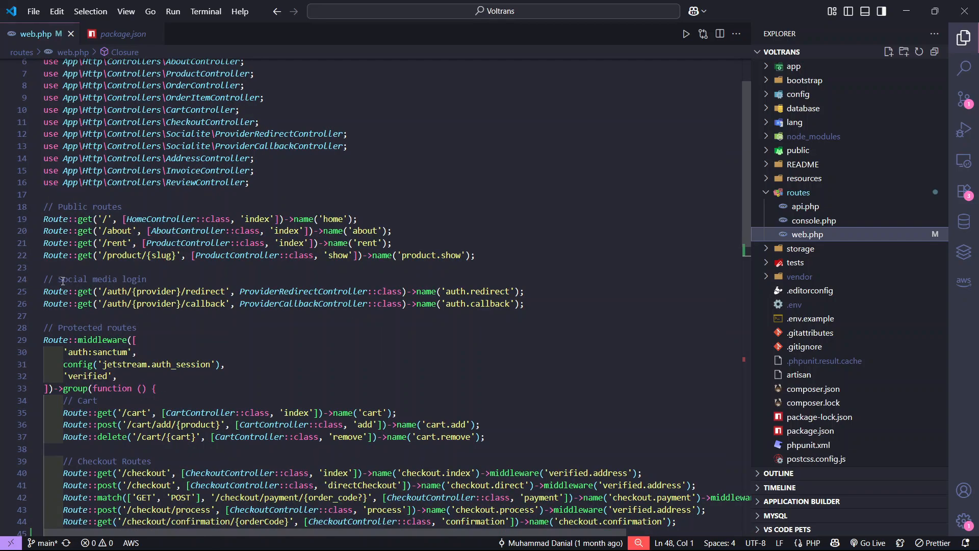
{"action": "scroll", "coordinate": [51, 278], "scroll_direction": "down", "scroll_amount": 1}
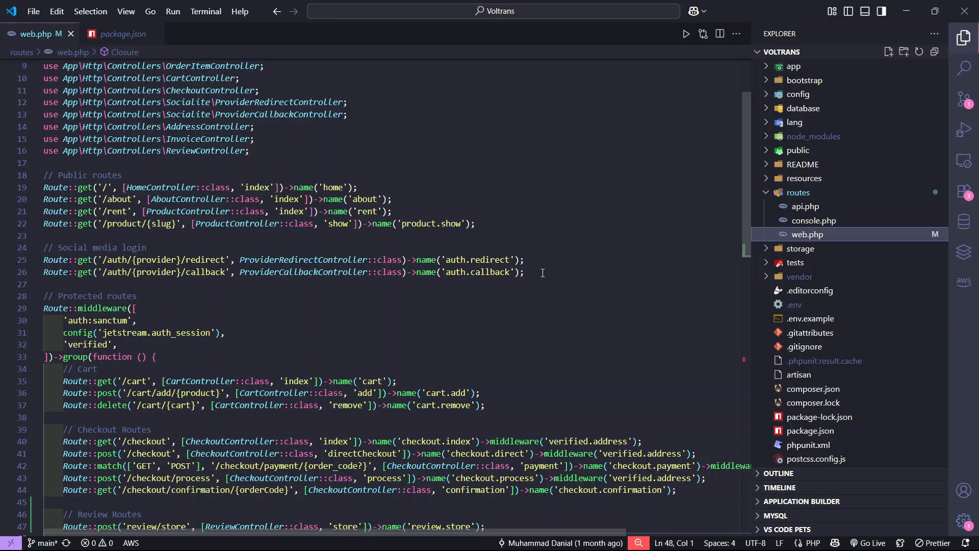
{"action": "scroll", "coordinate": [179, 267], "scroll_direction": "down", "scroll_amount": 1}
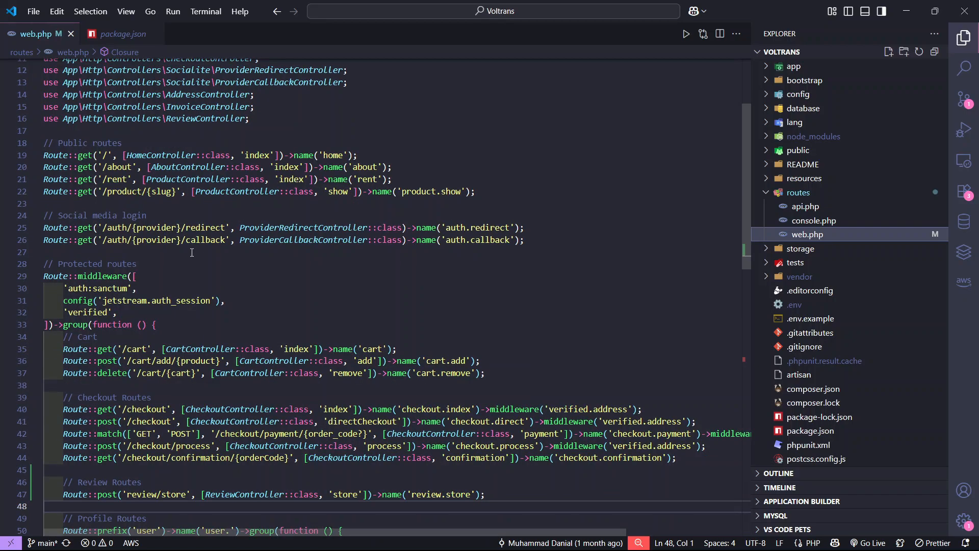
{"action": "scroll", "coordinate": [229, 234], "scroll_direction": "down", "scroll_amount": 1}
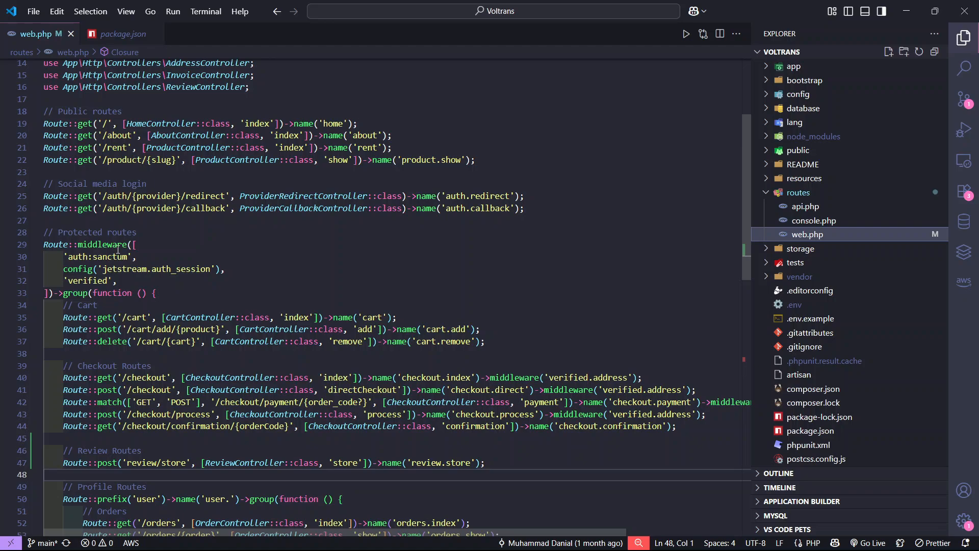
{"action": "scroll", "coordinate": [118, 249], "scroll_direction": "down", "scroll_amount": 2}
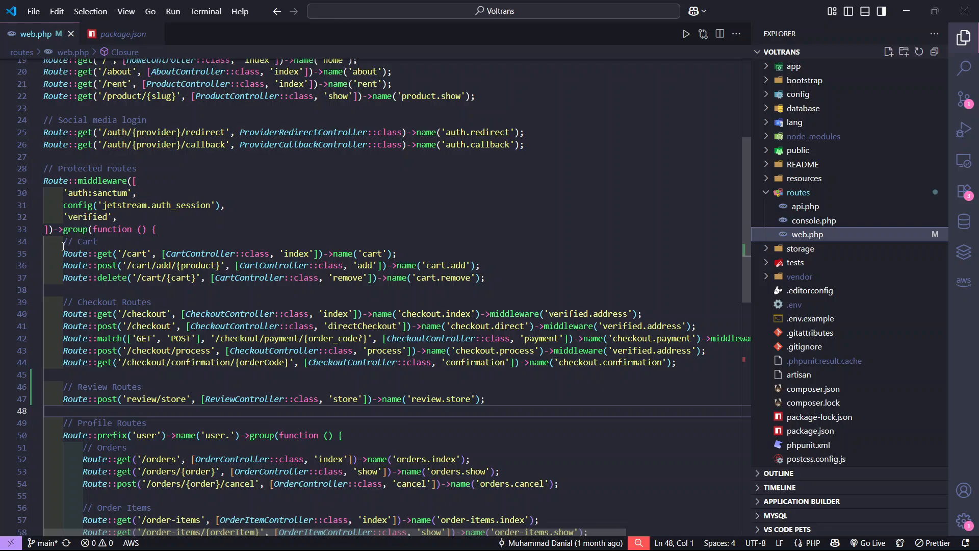
Examine the cart, checkout, review and profile route groups in web.php, highlighting the Cart and Profile Routes comments
{"action": "left_click_drag", "start_coordinate": [62, 243], "coordinate": [206, 257]}
{"action": "left_click", "coordinate": [220, 266]}
{"action": "scroll", "coordinate": [217, 264], "scroll_direction": "down", "scroll_amount": 2}
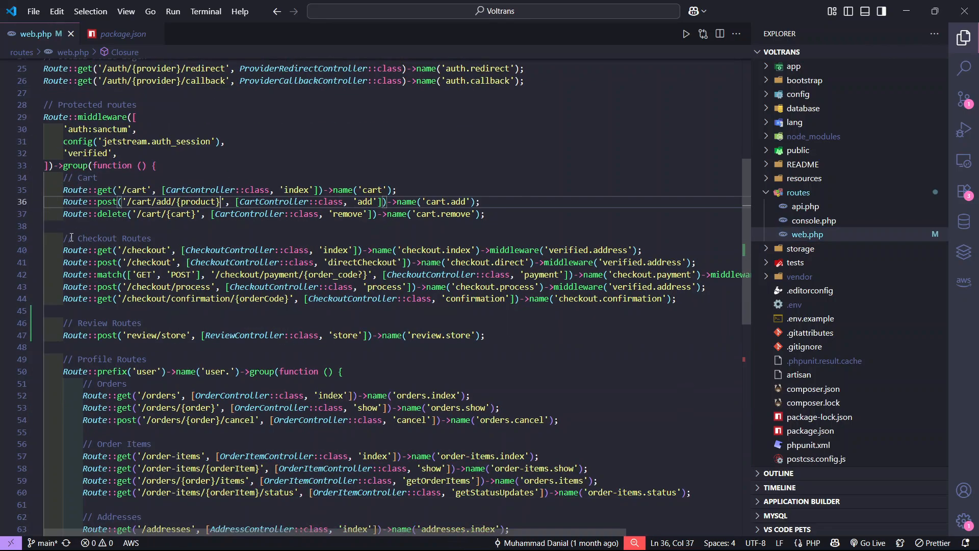
{"action": "scroll", "coordinate": [72, 237], "scroll_direction": "down", "scroll_amount": 3}
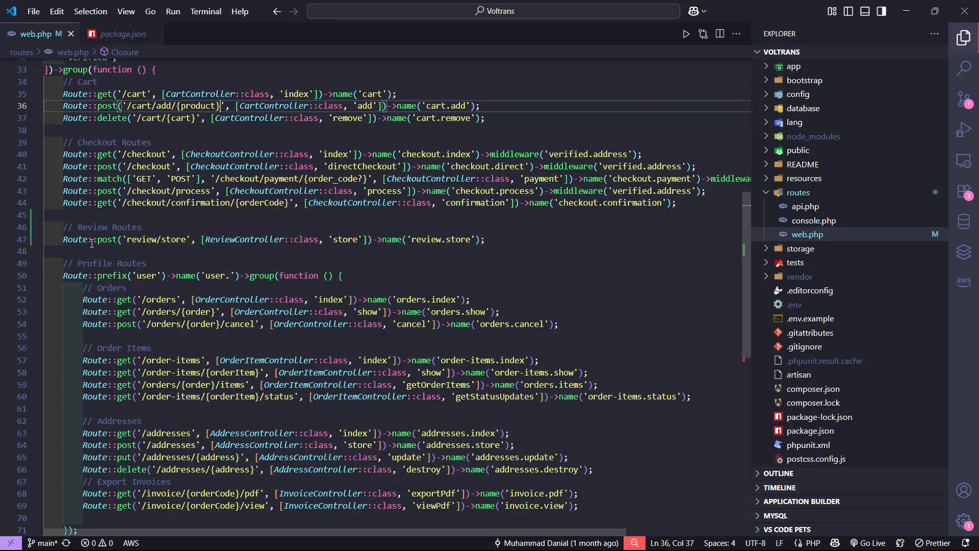
{"action": "scroll", "coordinate": [92, 243], "scroll_direction": "down", "scroll_amount": 2}
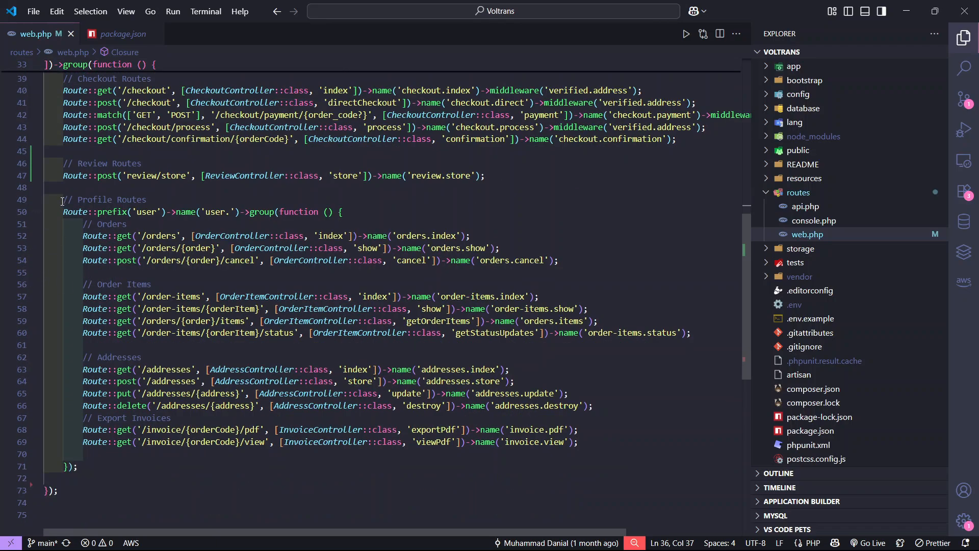
{"action": "left_click_drag", "start_coordinate": [62, 200], "coordinate": [169, 199]}
{"action": "left_click", "coordinate": [204, 187]}
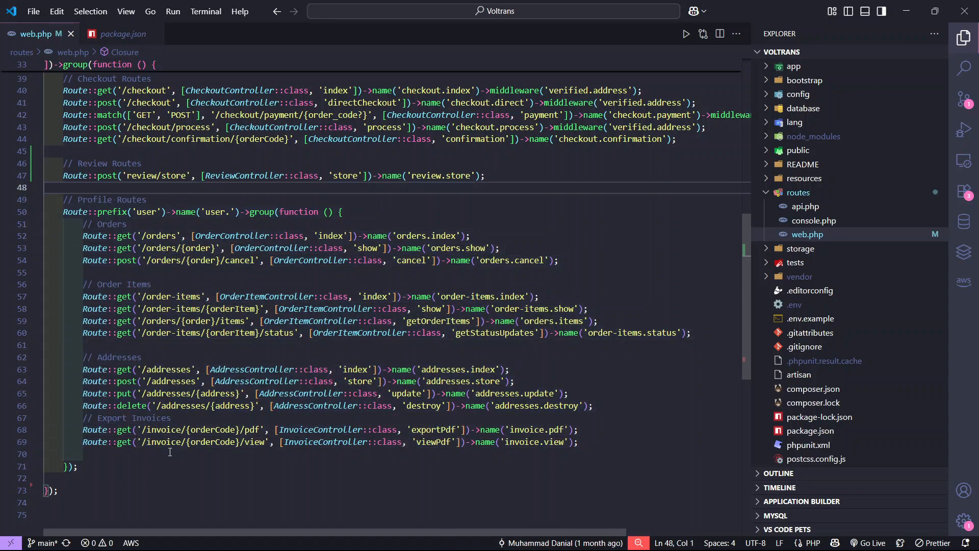
Remove the empty line above the final closing bracket of the protected route group in web.php
{"action": "left_click", "coordinate": [146, 479]}
{"action": "key", "text": "BackSpace"}
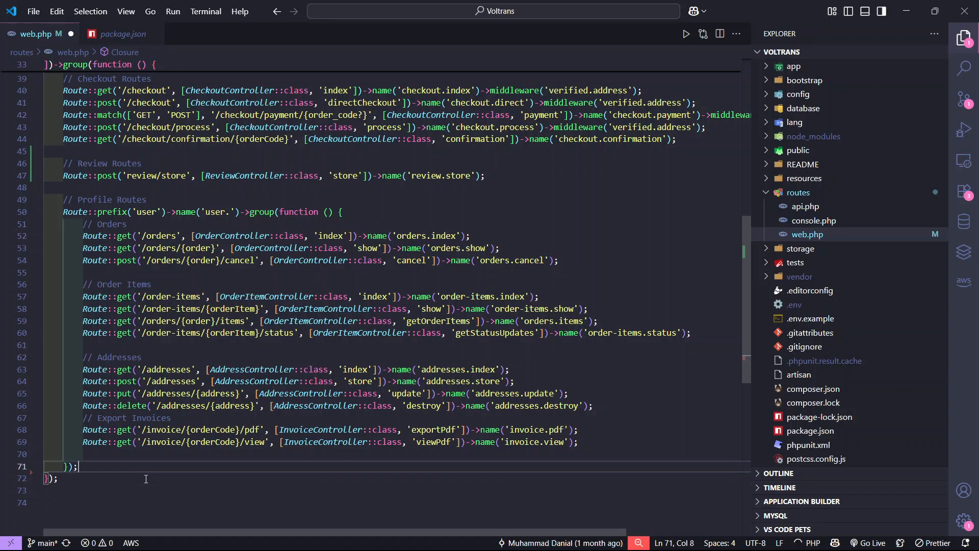
{"action": "scroll", "coordinate": [415, 300], "scroll_direction": "up", "scroll_amount": 3}
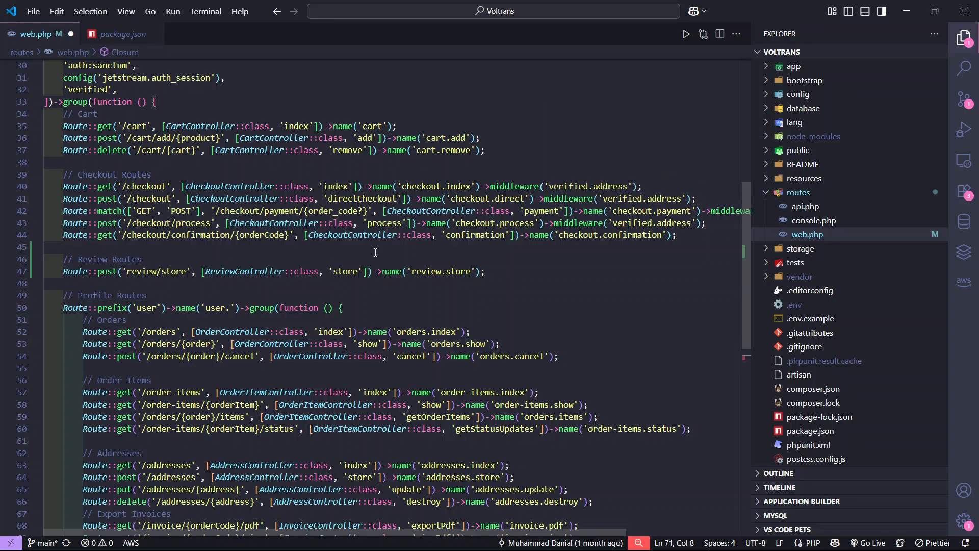
{"action": "mouse_move", "coordinate": [447, 235]}
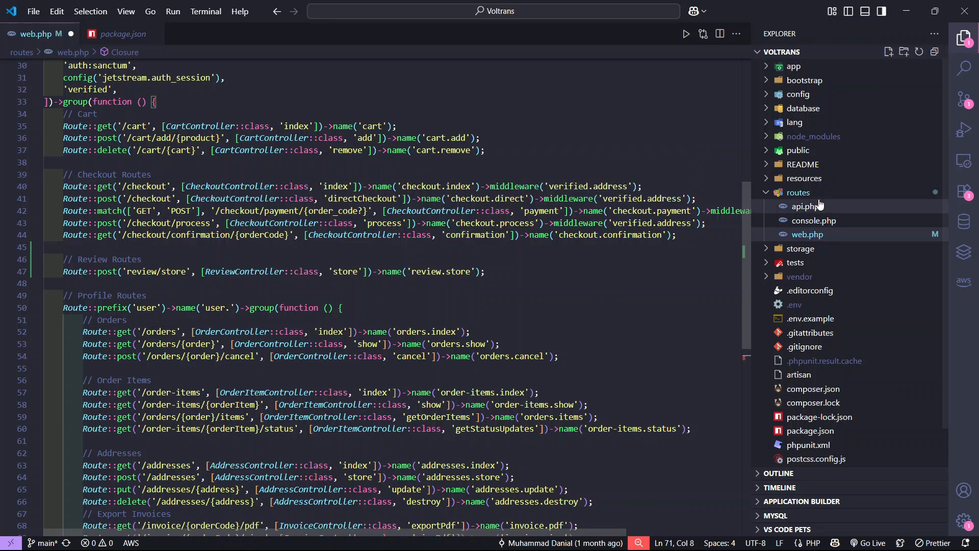
Collapse the routes folder, expand app/Http/Controllers and open AboutController.php
{"action": "left_click", "coordinate": [794, 192]}
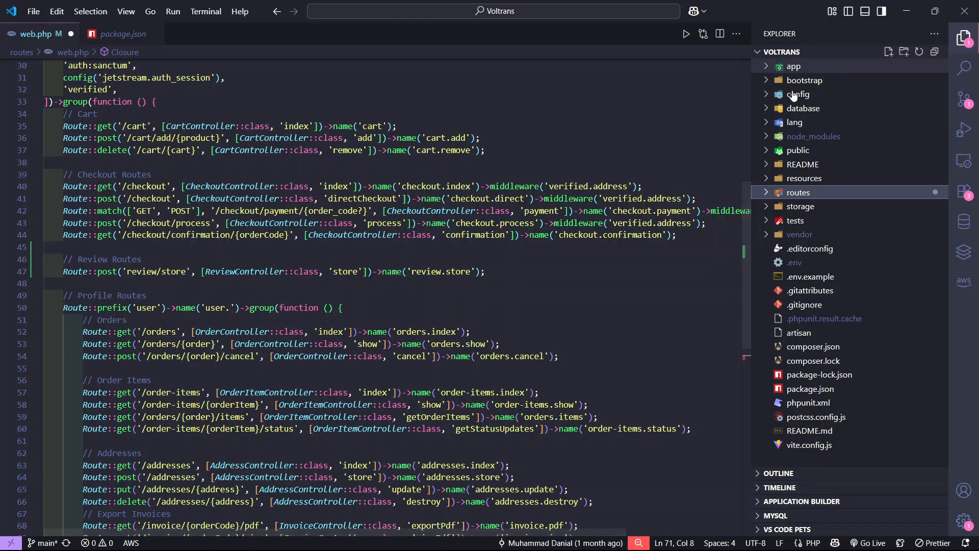
{"action": "left_click", "coordinate": [794, 66]}
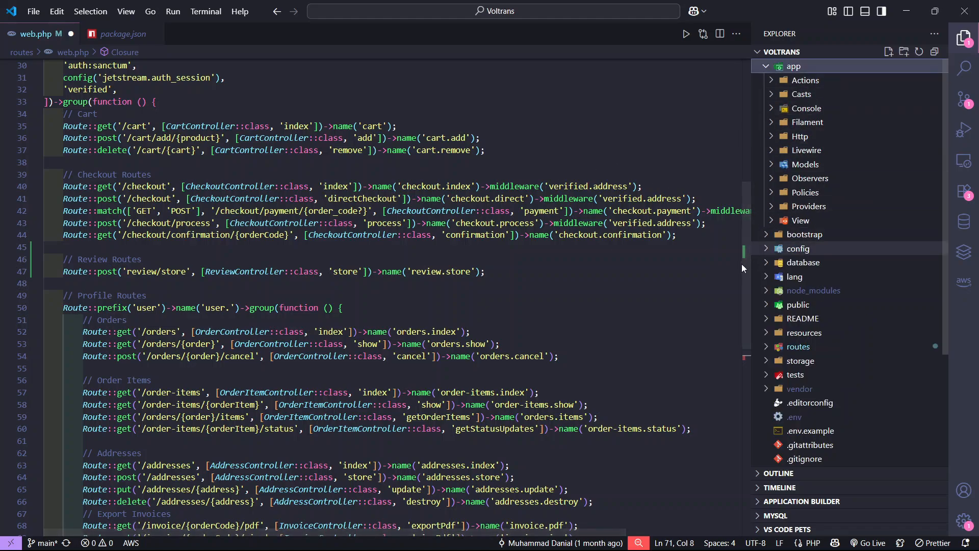
{"action": "left_click", "coordinate": [830, 138]}
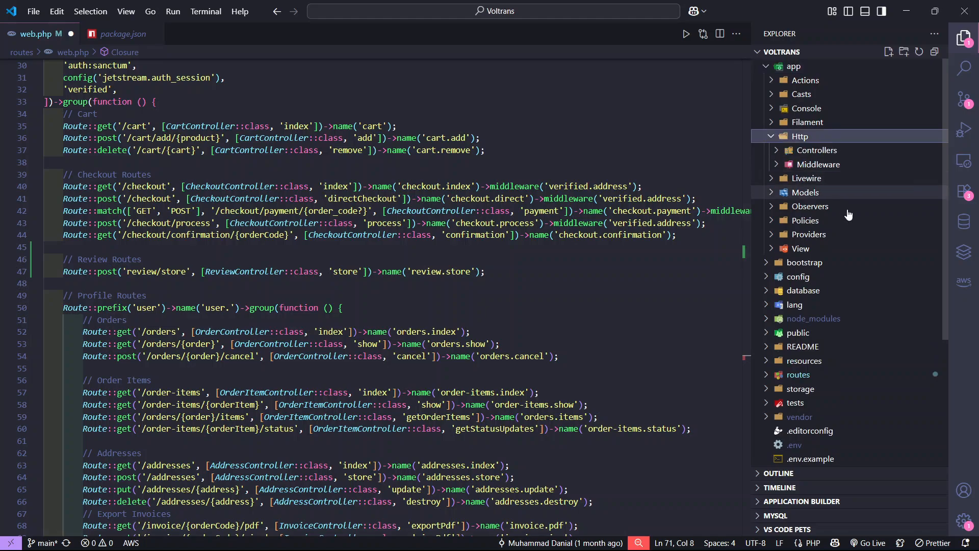
{"action": "left_click", "coordinate": [818, 150]}
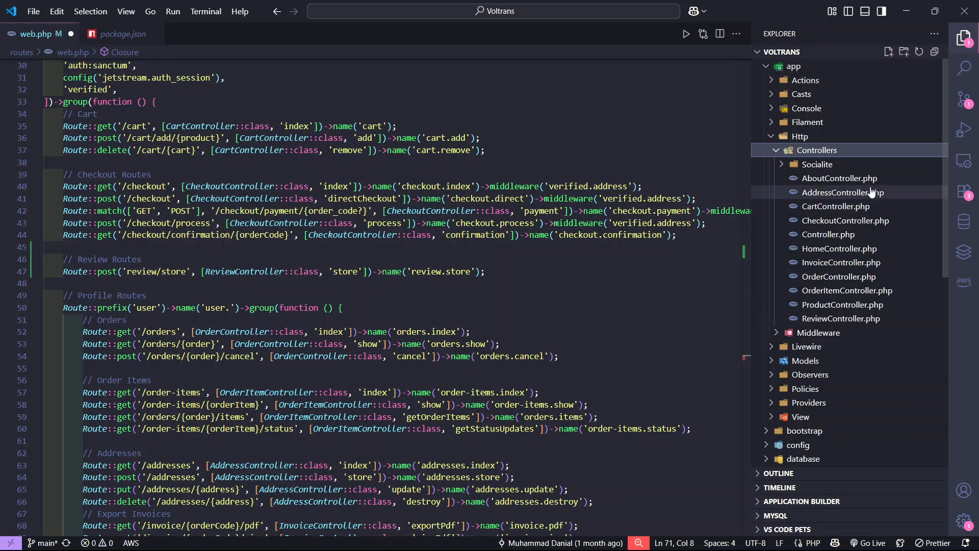
{"action": "left_click", "coordinate": [878, 181]}
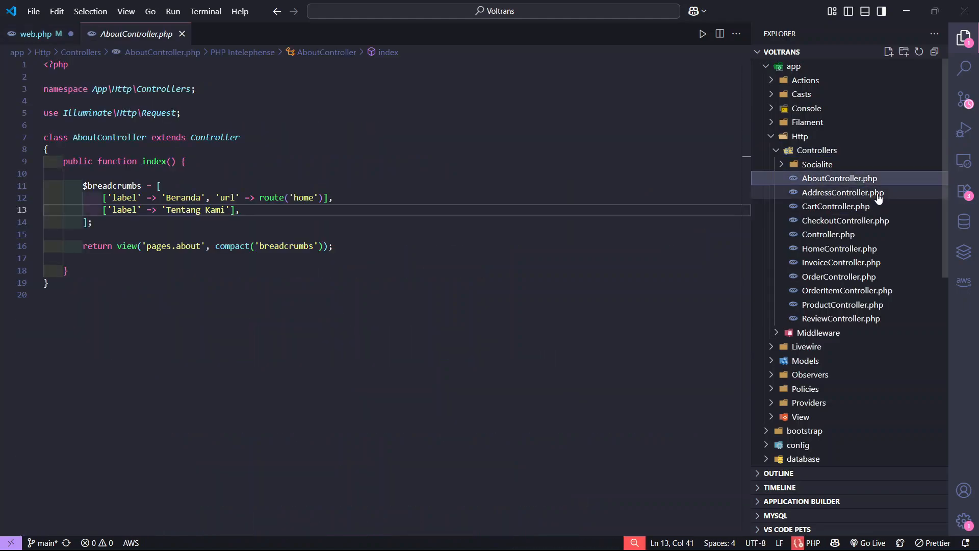
Open CheckoutController.php and examine its index method and the request validation in directCheckout
{"action": "left_click", "coordinate": [875, 220]}
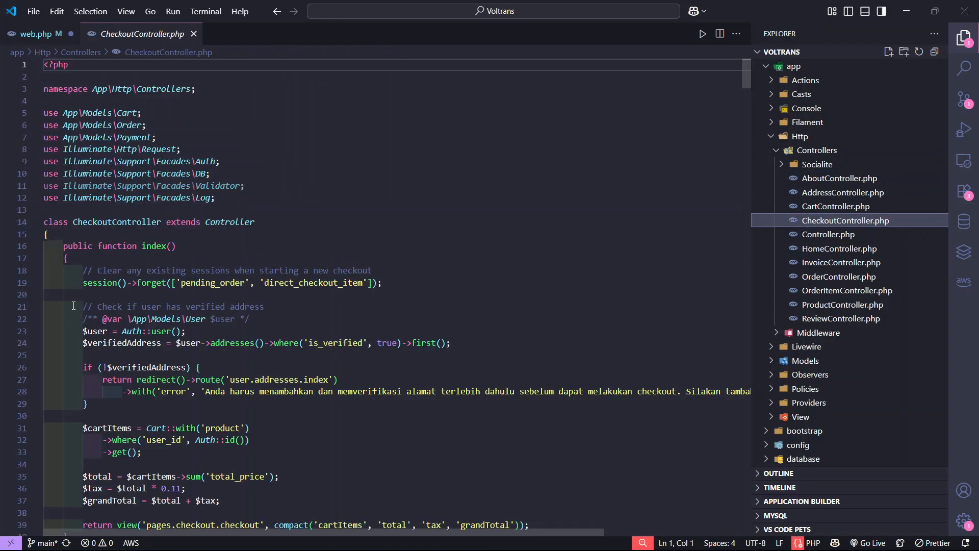
{"action": "scroll", "coordinate": [198, 305], "scroll_direction": "down", "scroll_amount": 1}
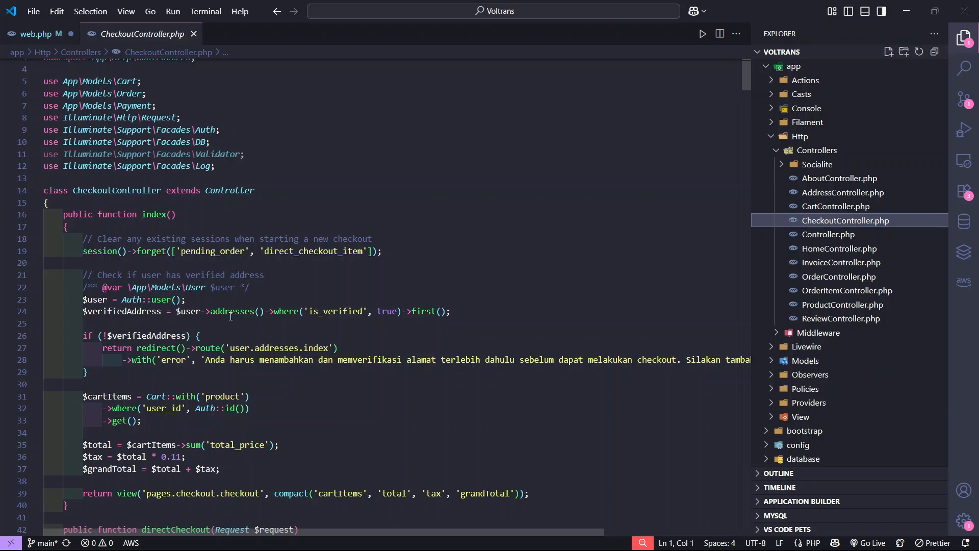
{"action": "scroll", "coordinate": [231, 316], "scroll_direction": "down", "scroll_amount": 11}
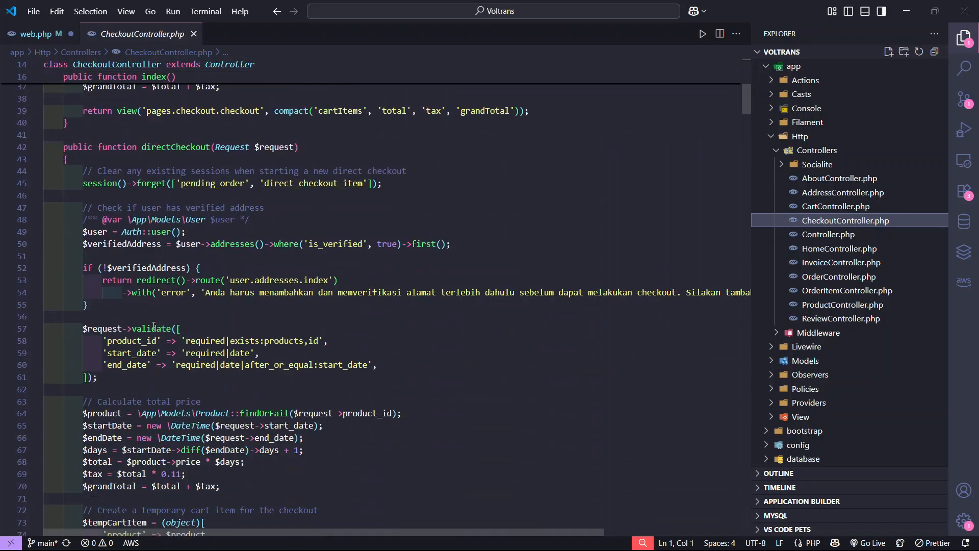
{"action": "scroll", "coordinate": [170, 320], "scroll_direction": "down", "scroll_amount": 4}
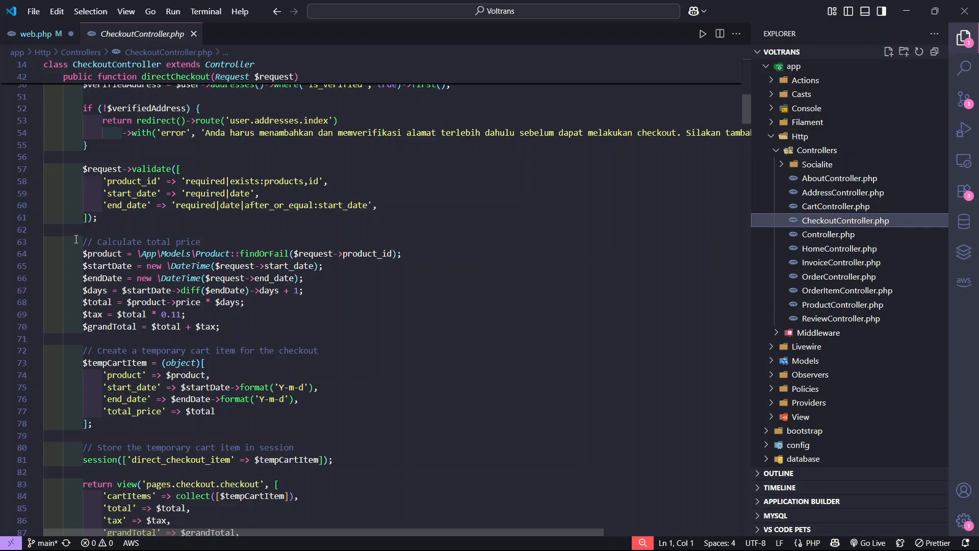
Highlight the directCheckout code from the Calculate total price comment through the temporary cart item's total_price entry
{"action": "left_click_drag", "start_coordinate": [80, 240], "coordinate": [84, 242]}
{"action": "left_click", "coordinate": [112, 302]}
{"action": "scroll", "coordinate": [82, 206], "scroll_direction": "down", "scroll_amount": 1}
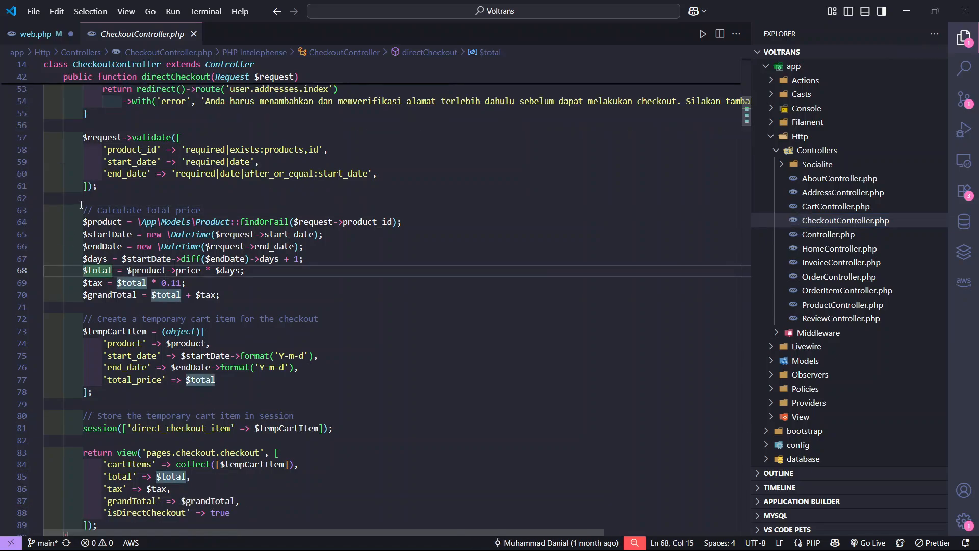
{"action": "left_click_drag", "start_coordinate": [81, 204], "coordinate": [351, 381]}
{"action": "left_click", "coordinate": [336, 381]}
Examine the payment method in CheckoutController.php, covering verified orders, new-order validation, order creation and order items
{"action": "scroll", "coordinate": [194, 360], "scroll_direction": "down", "scroll_amount": 4}
{"action": "scroll", "coordinate": [134, 354], "scroll_direction": "down", "scroll_amount": 8}
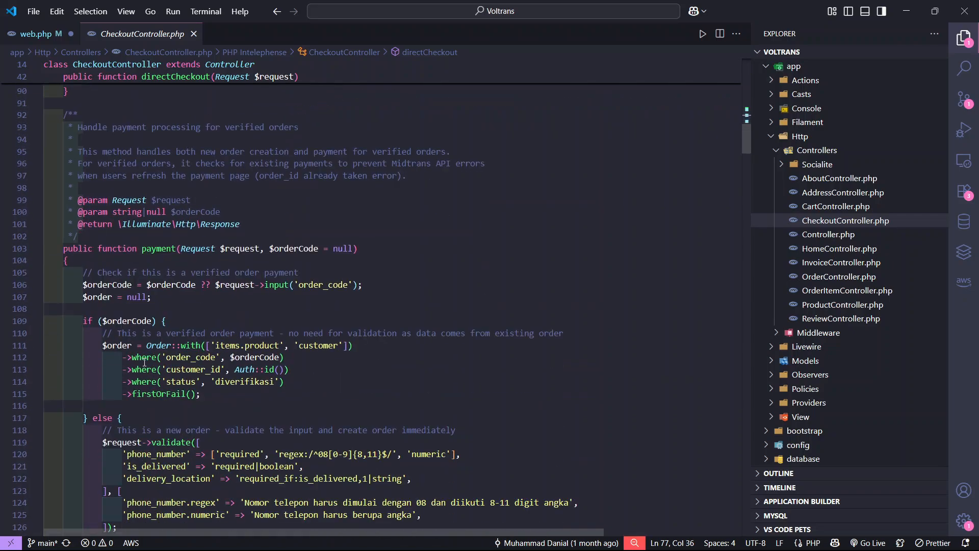
{"action": "scroll", "coordinate": [210, 387], "scroll_direction": "down", "scroll_amount": 3}
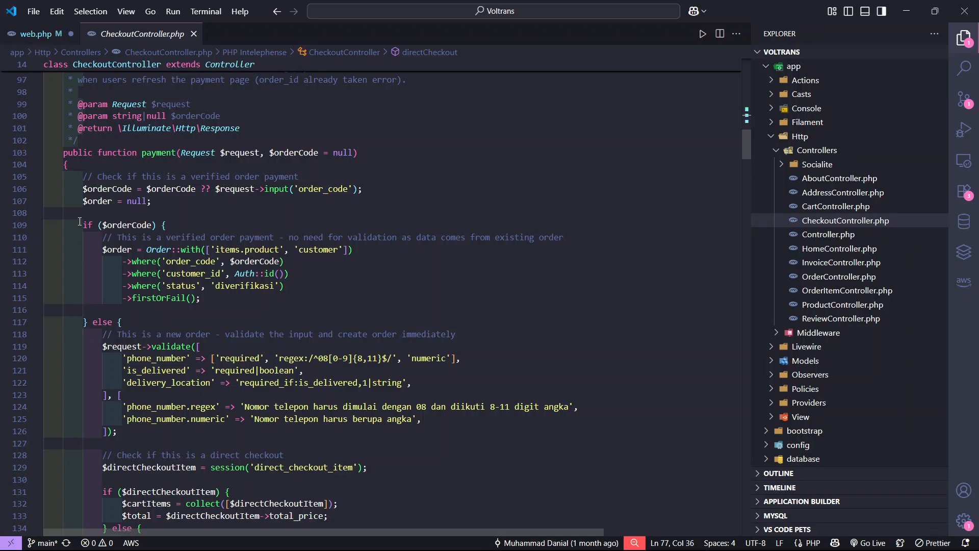
{"action": "scroll", "coordinate": [80, 220], "scroll_direction": "down", "scroll_amount": 2}
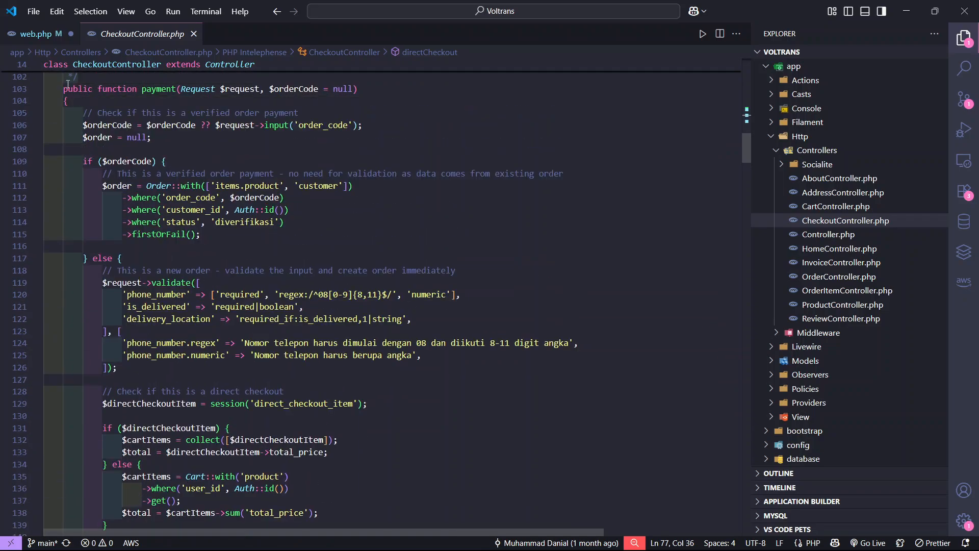
{"action": "scroll", "coordinate": [157, 267], "scroll_direction": "down", "scroll_amount": 1}
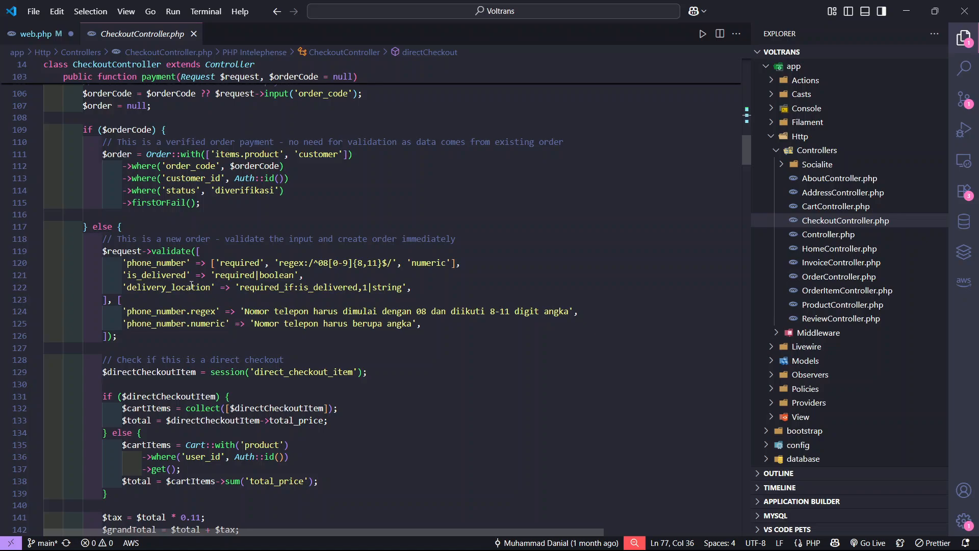
{"action": "scroll", "coordinate": [191, 286], "scroll_direction": "down", "scroll_amount": 10}
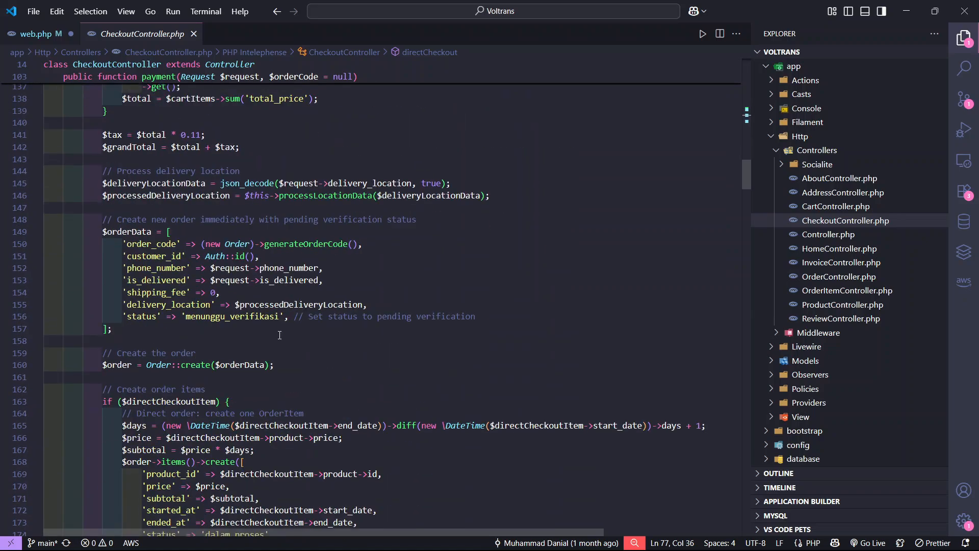
{"action": "scroll", "coordinate": [355, 320], "scroll_direction": "down", "scroll_amount": 4}
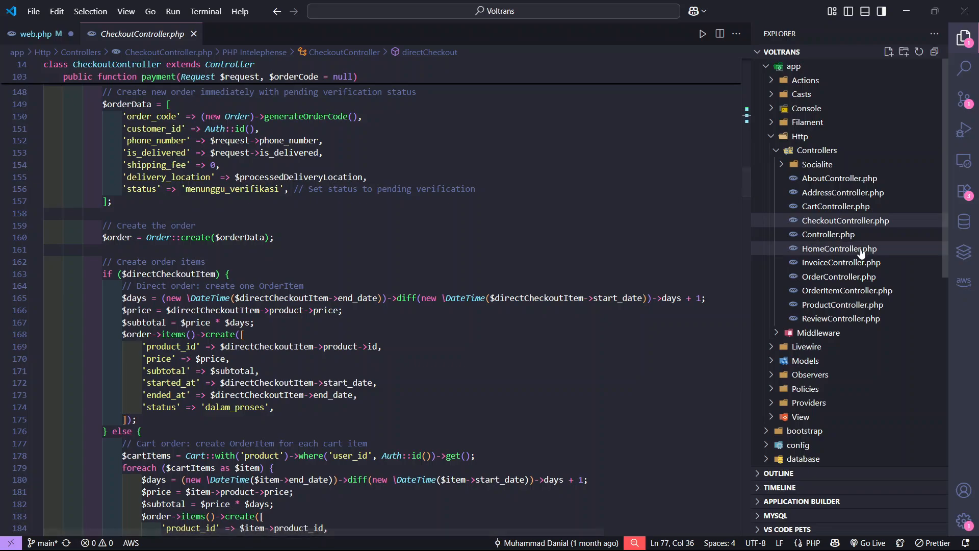
Collapse the Controllers and Http folders, expand app/Filament/Resources and open OrderItemResource.php
{"action": "left_click", "coordinate": [848, 151]}
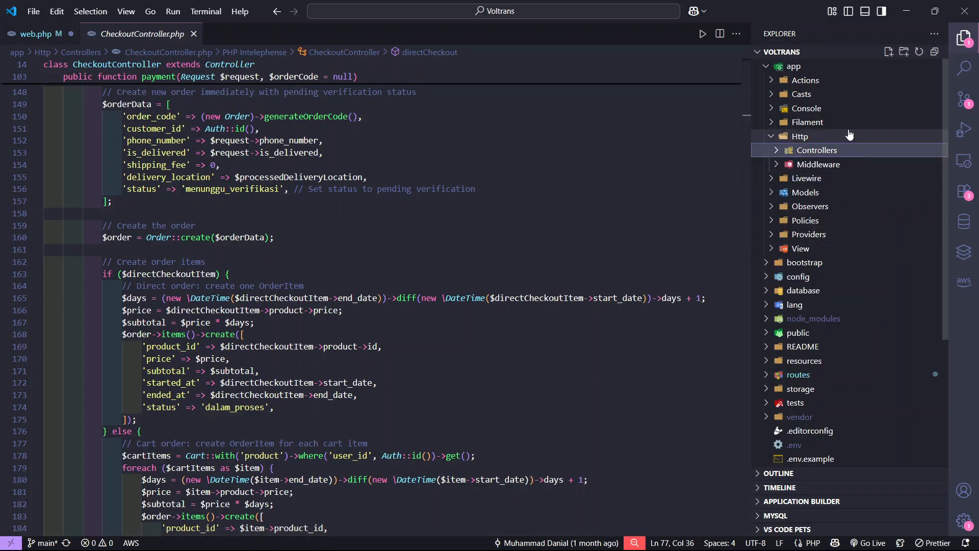
{"action": "left_click", "coordinate": [849, 135]}
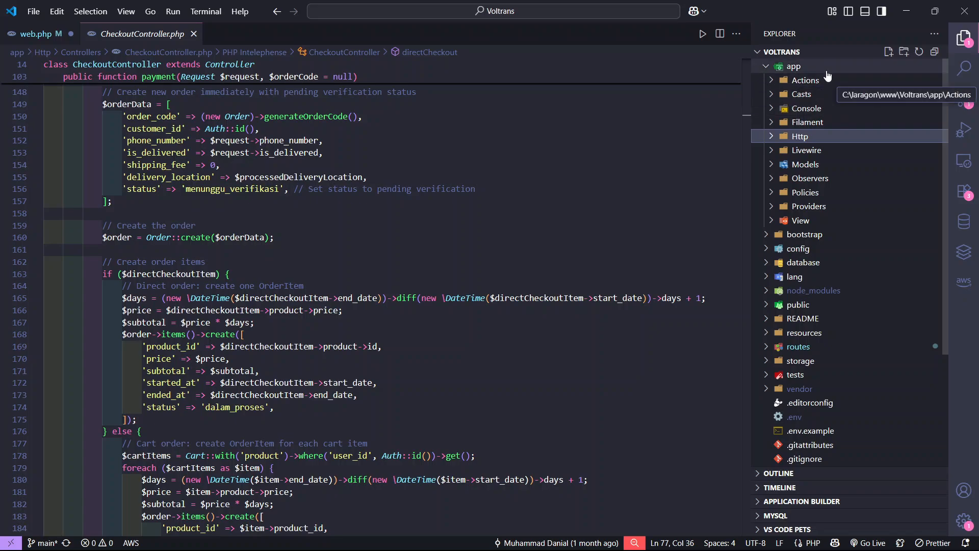
{"action": "left_click", "coordinate": [835, 128]}
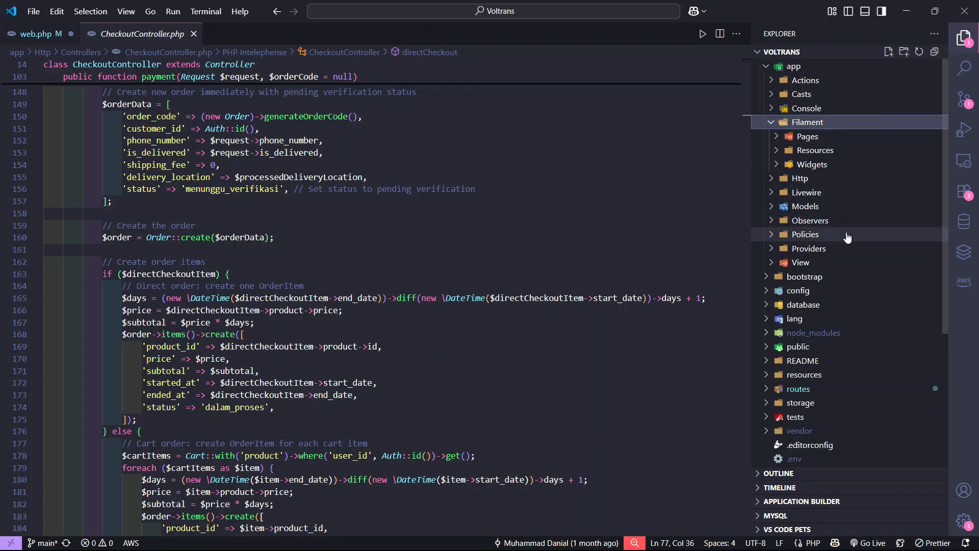
{"action": "left_click", "coordinate": [815, 150]}
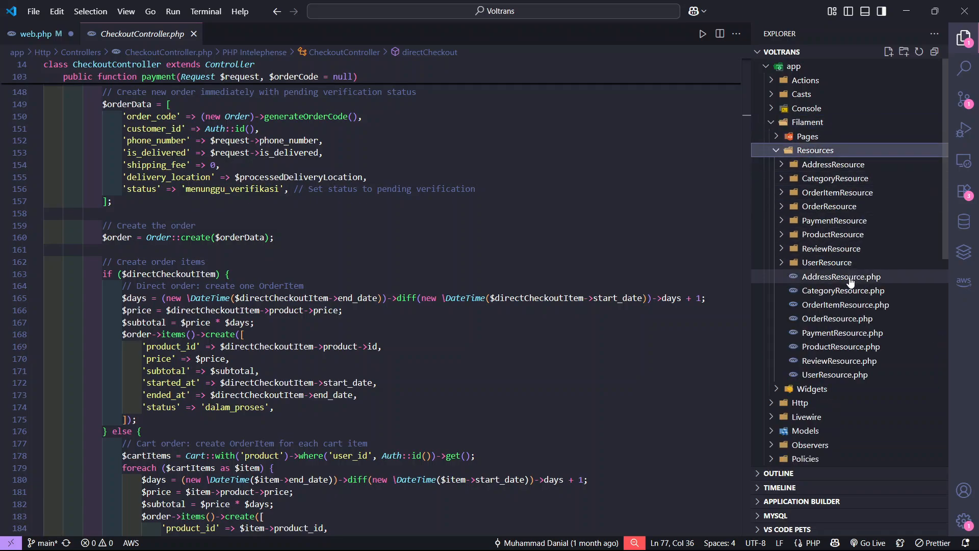
{"action": "left_click", "coordinate": [849, 304]}
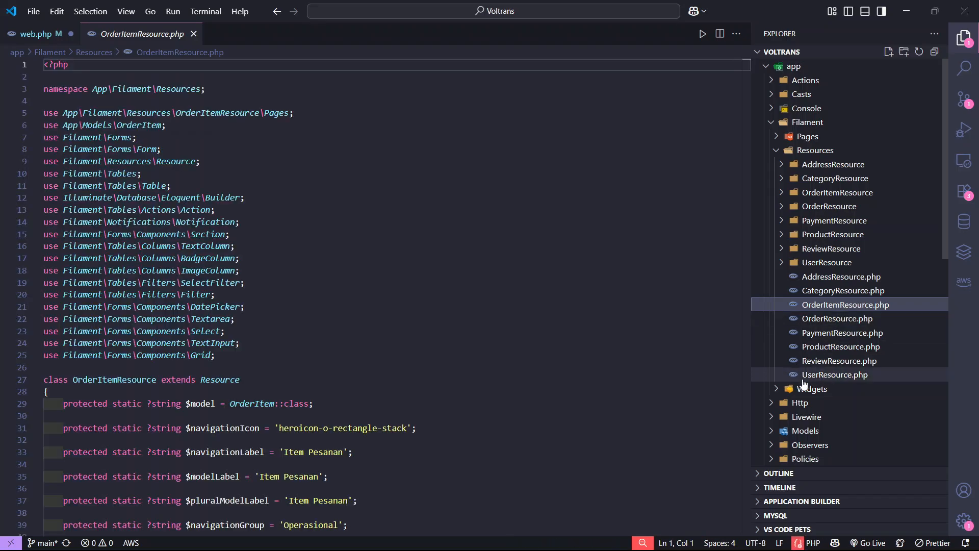
Examine the navigation properties and navigation badge methods of the OrderItemResource class
{"action": "scroll", "coordinate": [348, 339], "scroll_direction": "down", "scroll_amount": 3}
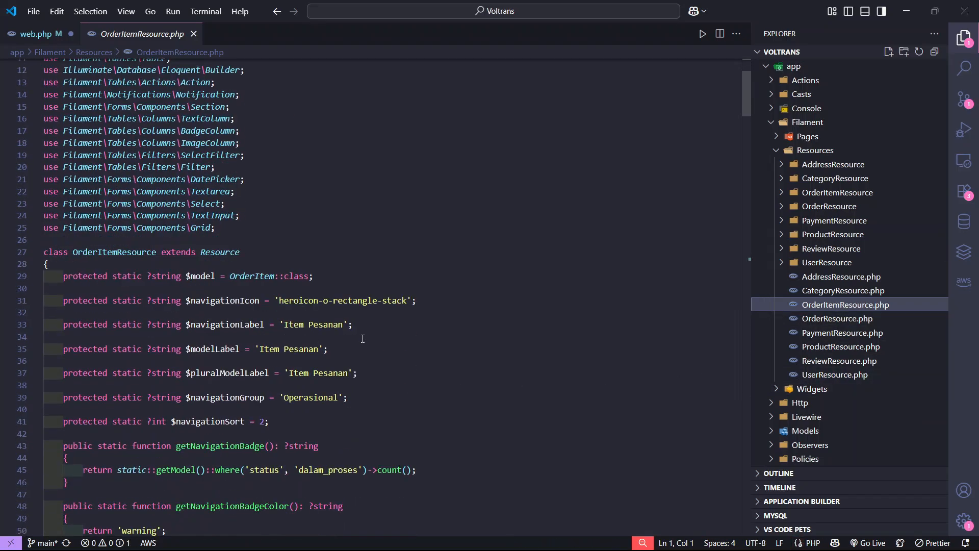
{"action": "scroll", "coordinate": [364, 339], "scroll_direction": "down", "scroll_amount": 1}
{"action": "scroll", "coordinate": [365, 338], "scroll_direction": "down", "scroll_amount": 5}
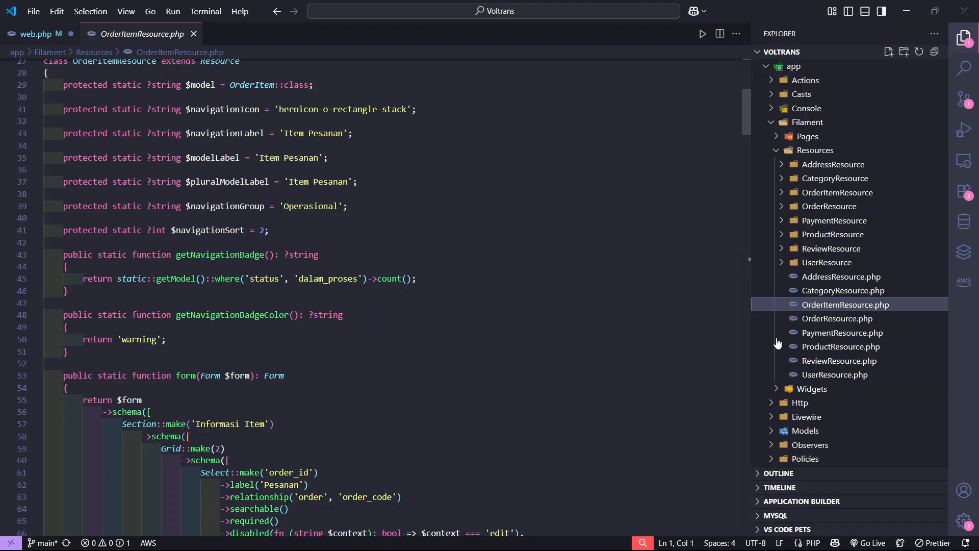
{"action": "scroll", "coordinate": [311, 327], "scroll_direction": "down", "scroll_amount": 2}
{"action": "scroll", "coordinate": [308, 311], "scroll_direction": "up", "scroll_amount": 5}
{"action": "scroll", "coordinate": [308, 307], "scroll_direction": "down", "scroll_amount": 7}
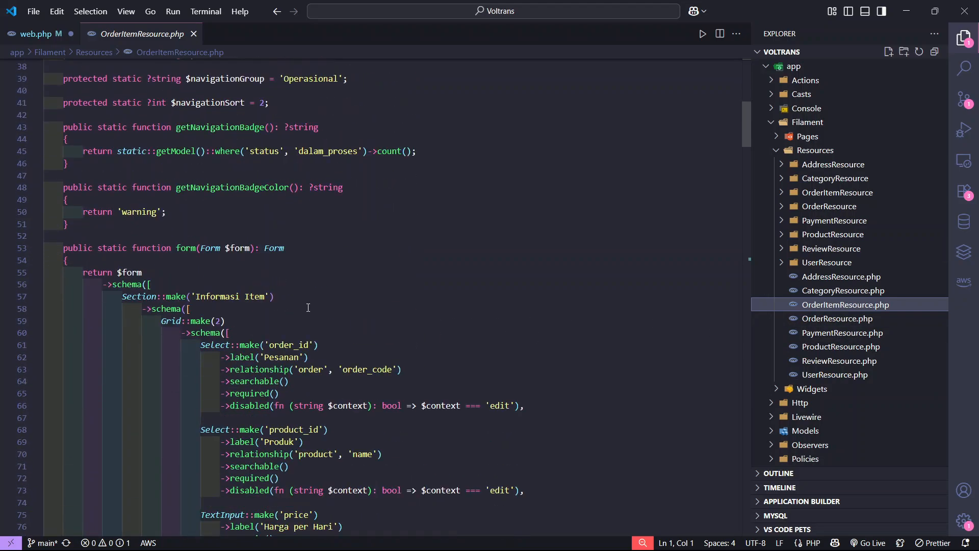
{"action": "scroll", "coordinate": [308, 308], "scroll_direction": "down", "scroll_amount": 4}
{"action": "scroll", "coordinate": [155, 276], "scroll_direction": "up", "scroll_amount": 4}
{"action": "scroll", "coordinate": [100, 229], "scroll_direction": "up", "scroll_amount": 7}
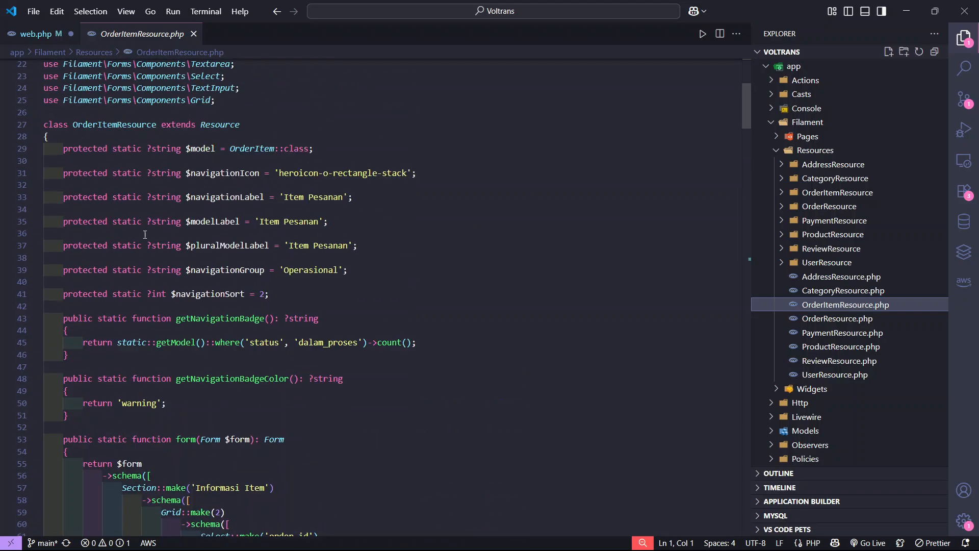
Examine the form method's Informasi Item and Jadwal Rental sections in OrderItemResource.php
{"action": "scroll", "coordinate": [153, 239], "scroll_direction": "down", "scroll_amount": 7}
{"action": "scroll", "coordinate": [204, 250], "scroll_direction": "up", "scroll_amount": 1}
{"action": "scroll", "coordinate": [250, 256], "scroll_direction": "down", "scroll_amount": 8}
{"action": "scroll", "coordinate": [99, 229], "scroll_direction": "down", "scroll_amount": 2}
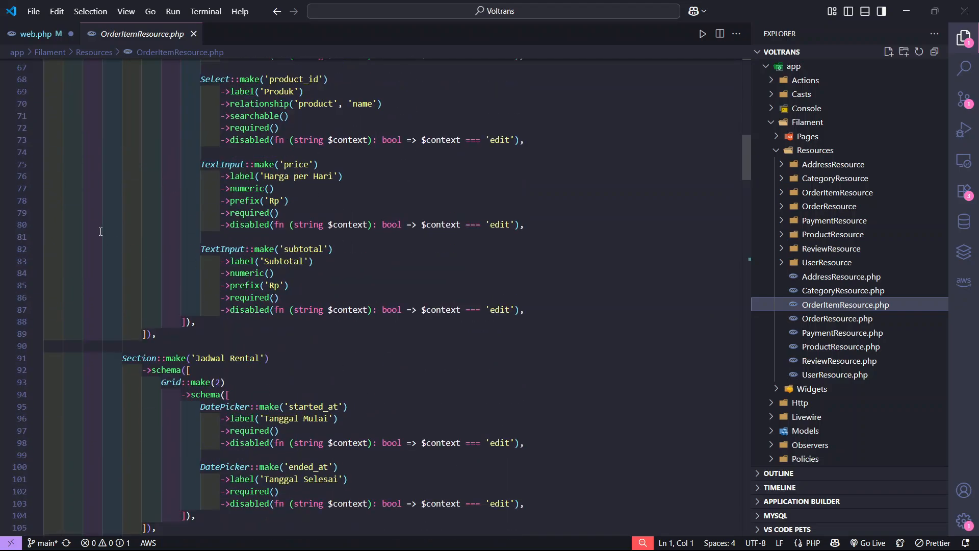
{"action": "scroll", "coordinate": [99, 230], "scroll_direction": "up", "scroll_amount": 6}
{"action": "scroll", "coordinate": [411, 288], "scroll_direction": "down", "scroll_amount": 5}
Examine the table method's columns in OrderItemResource.php, from the product thumbnail to the status badge
{"action": "scroll", "coordinate": [411, 288], "scroll_direction": "down", "scroll_amount": 20}
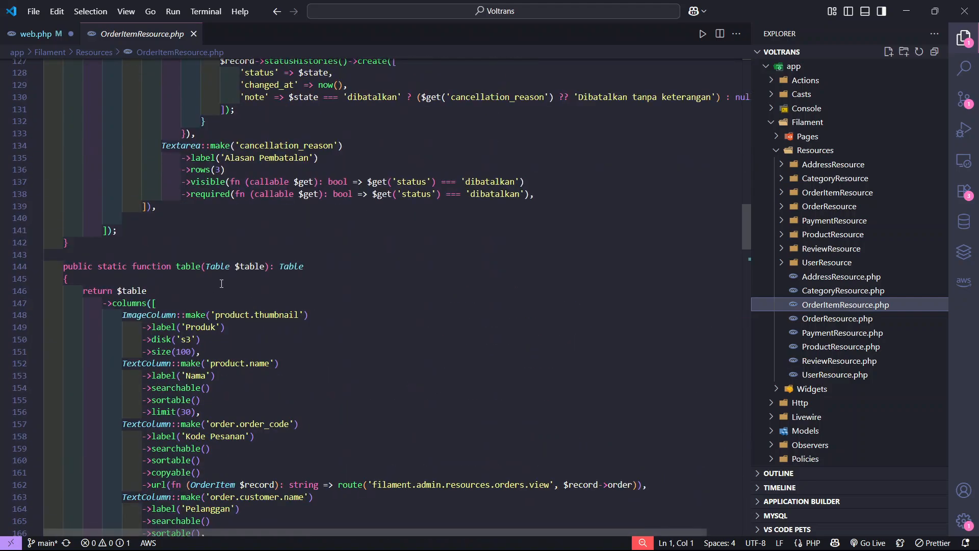
{"action": "scroll", "coordinate": [186, 258], "scroll_direction": "down", "scroll_amount": 2}
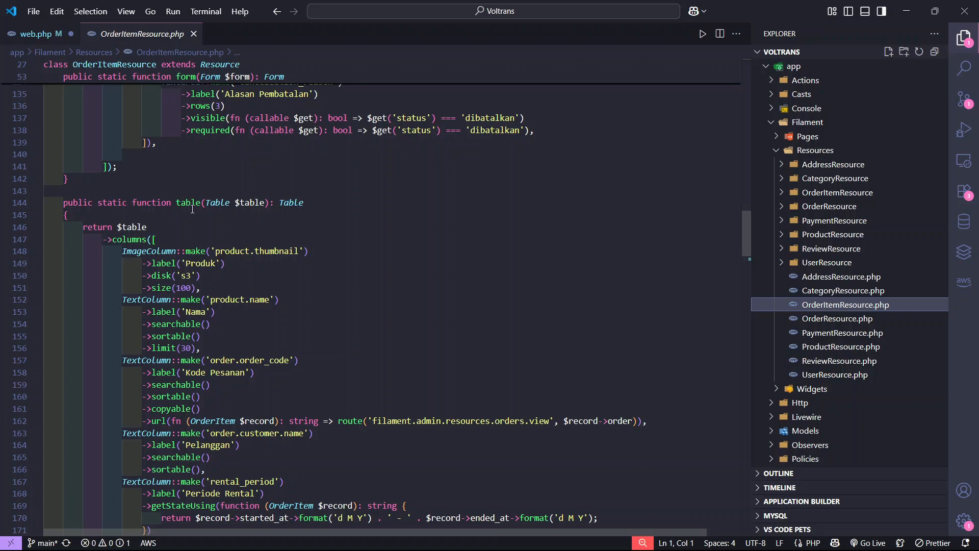
{"action": "scroll", "coordinate": [155, 200], "scroll_direction": "down", "scroll_amount": 2}
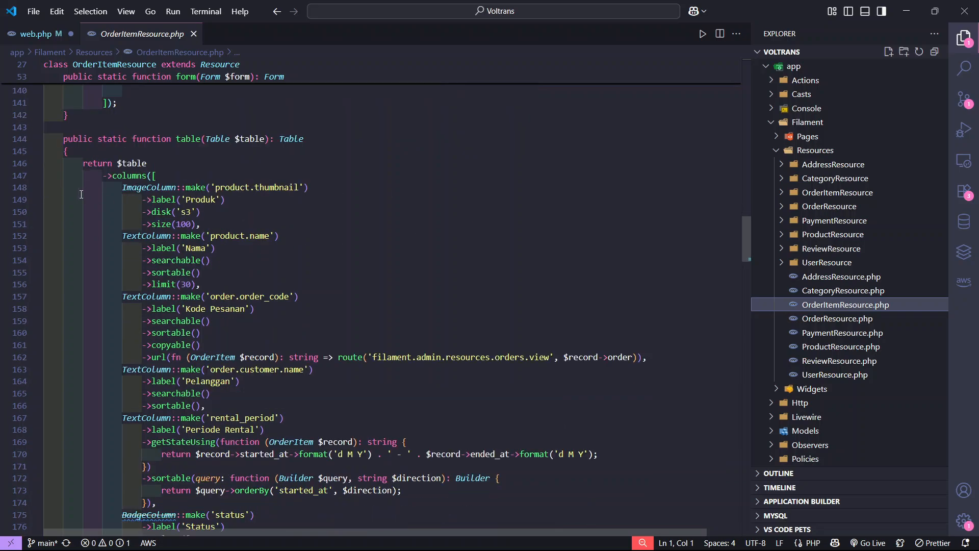
{"action": "scroll", "coordinate": [365, 307], "scroll_direction": "down", "scroll_amount": 2}
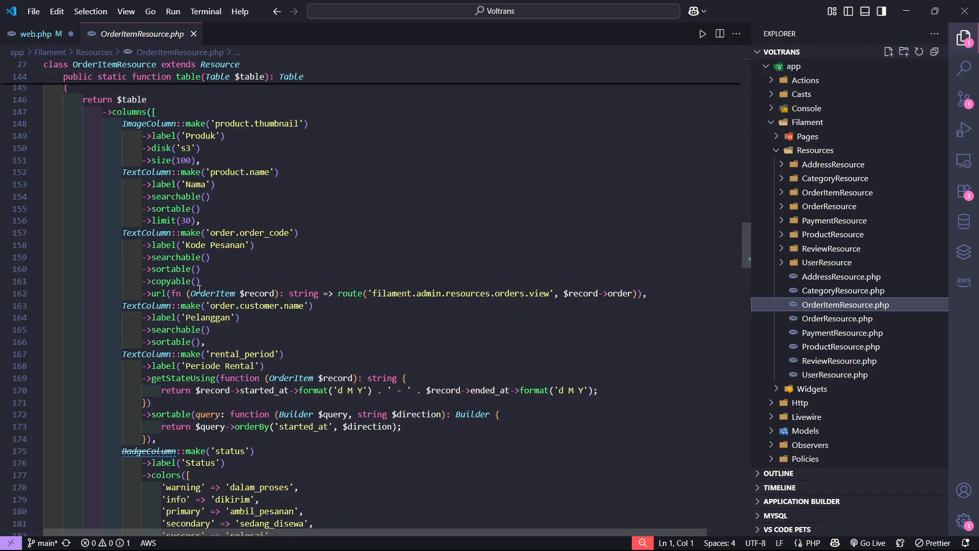
{"action": "scroll", "coordinate": [187, 298], "scroll_direction": "down", "scroll_amount": 4}
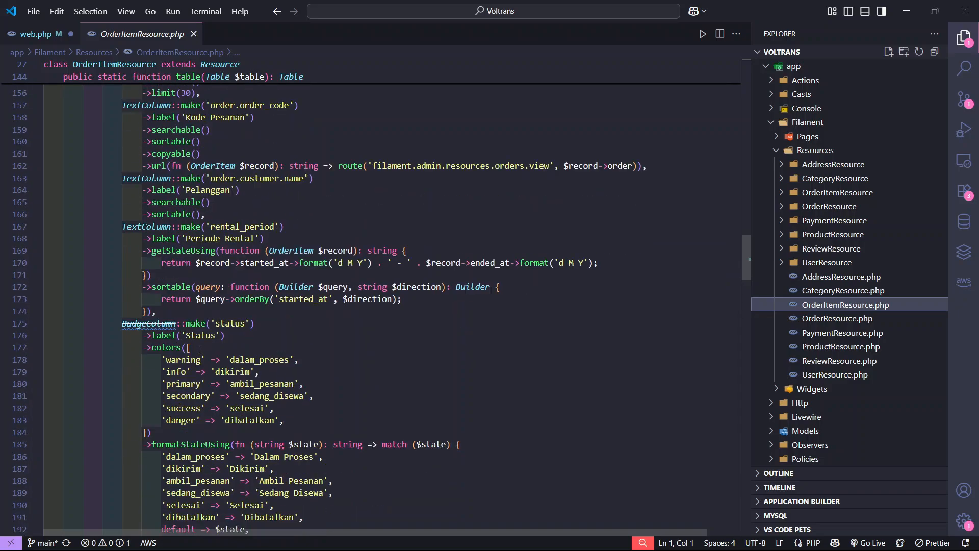
Expand the ReviewResource pages folder, view CreateReview.php, EditReview.php and ListReviews.php, and collapse the folder again
{"action": "left_click", "coordinate": [873, 249]}
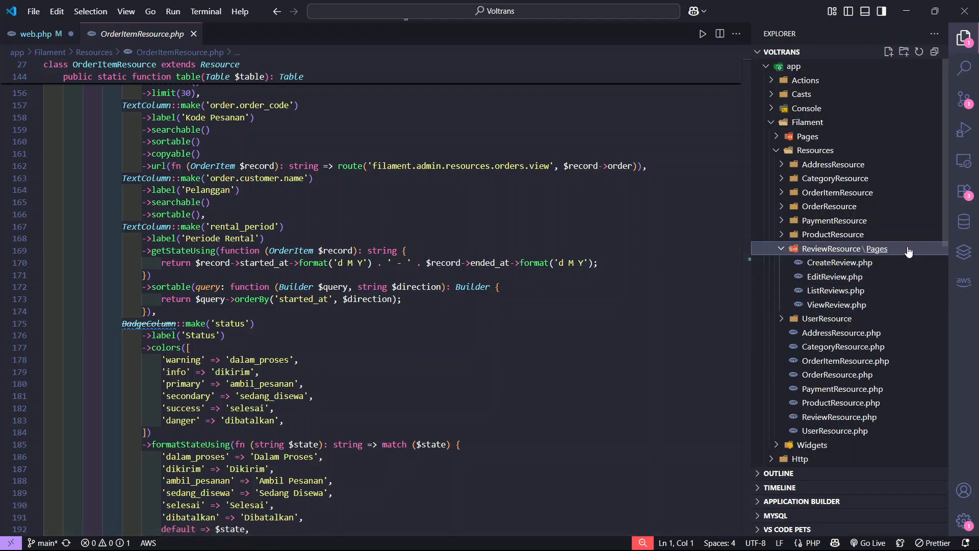
{"action": "left_click", "coordinate": [869, 262]}
{"action": "left_click", "coordinate": [862, 276]}
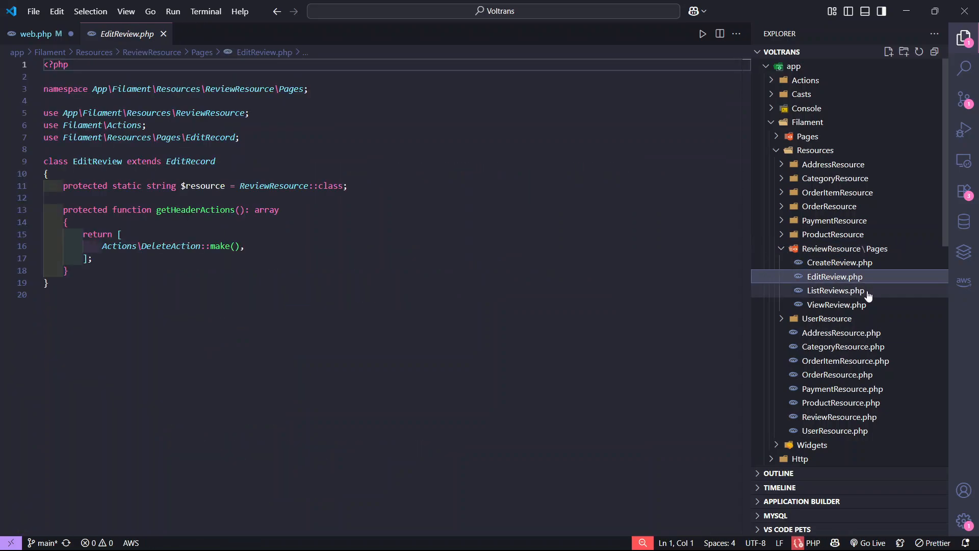
{"action": "left_click", "coordinate": [867, 291]}
{"action": "left_click", "coordinate": [910, 251]}
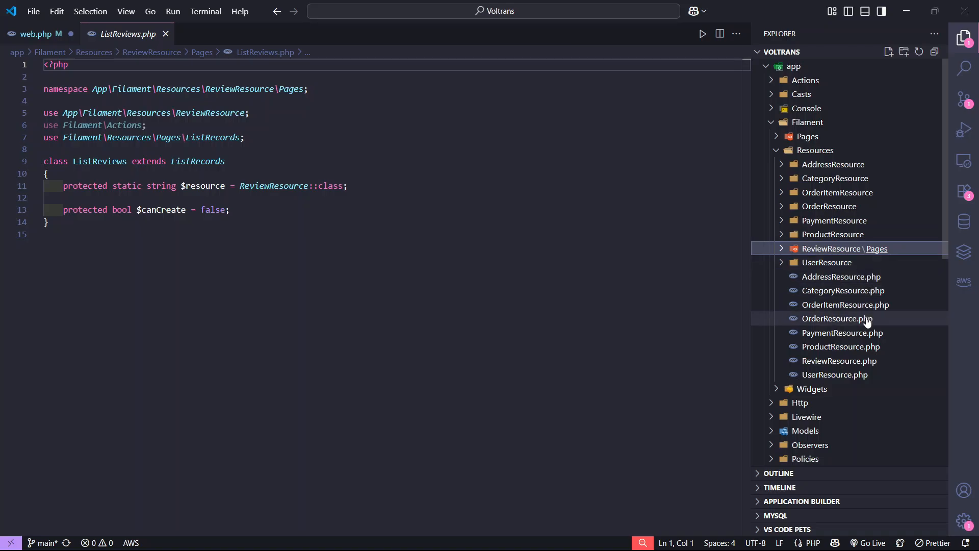
Reopen OrderItemResource.php, examine the table's status and rental filters, and collapse the Filament folder
{"action": "left_click", "coordinate": [851, 310]}
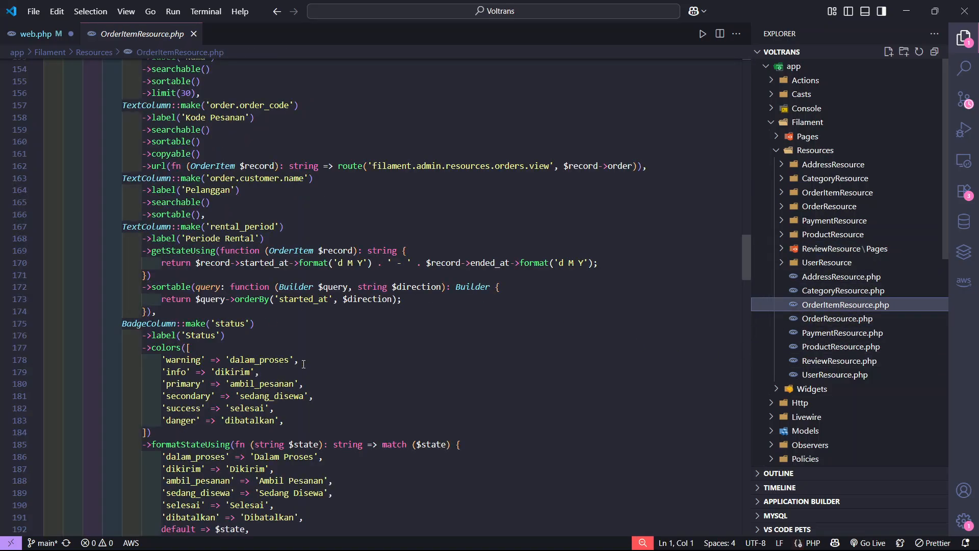
{"action": "scroll", "coordinate": [292, 364], "scroll_direction": "down", "scroll_amount": 4}
{"action": "scroll", "coordinate": [292, 364], "scroll_direction": "up", "scroll_amount": 5}
{"action": "scroll", "coordinate": [292, 364], "scroll_direction": "down", "scroll_amount": 10}
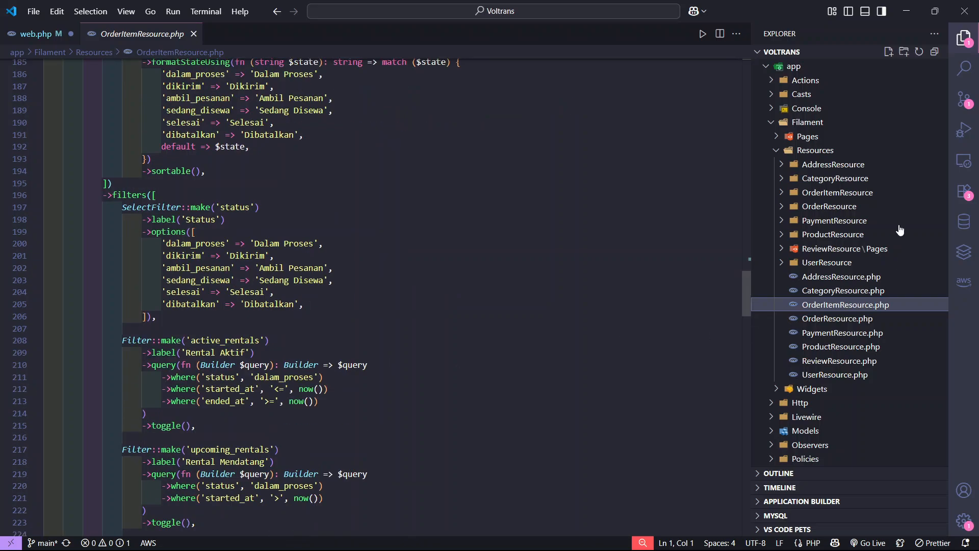
{"action": "left_click", "coordinate": [894, 124]}
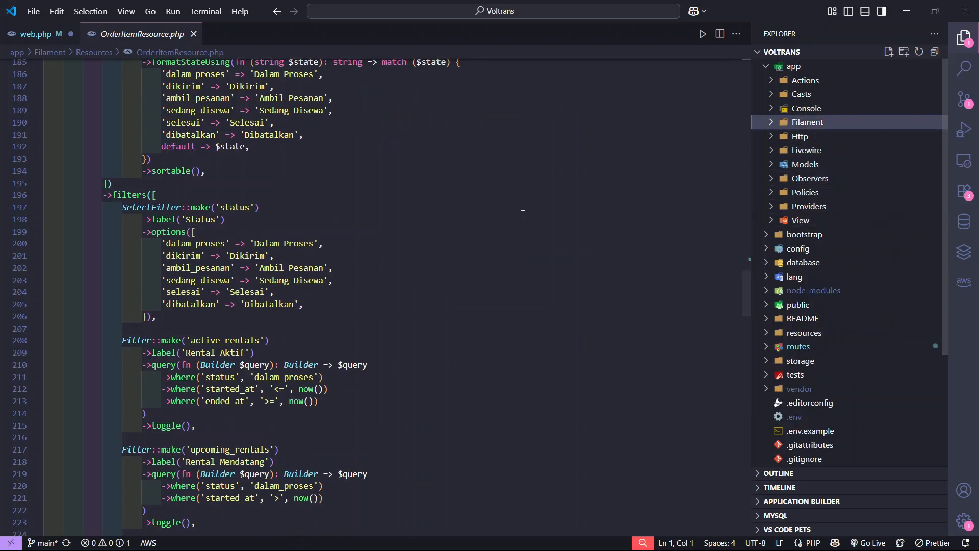
Open CreateNewUser.php in app/Actions/Fortify and examine the create method's validation rules and custom error messages
{"action": "left_click", "coordinate": [851, 82]}
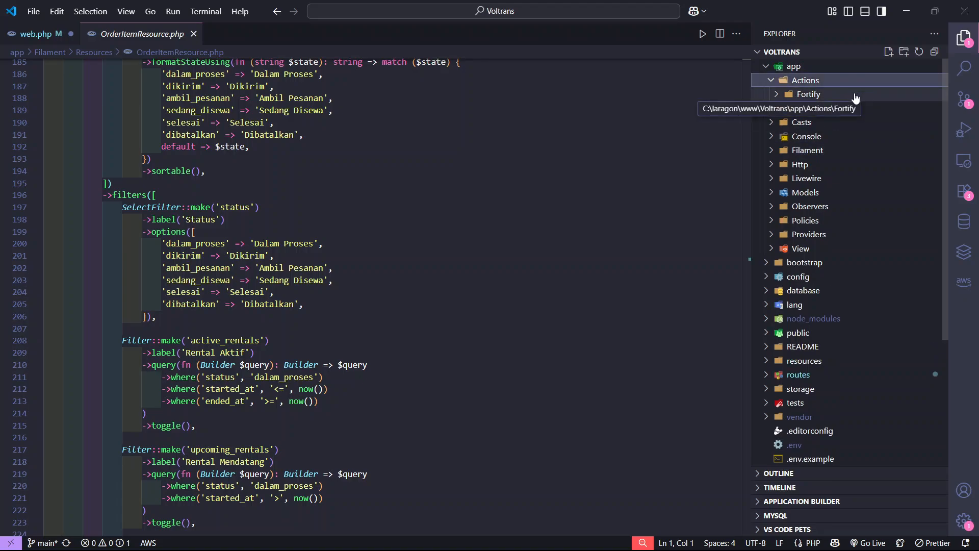
{"action": "left_click", "coordinate": [855, 96]}
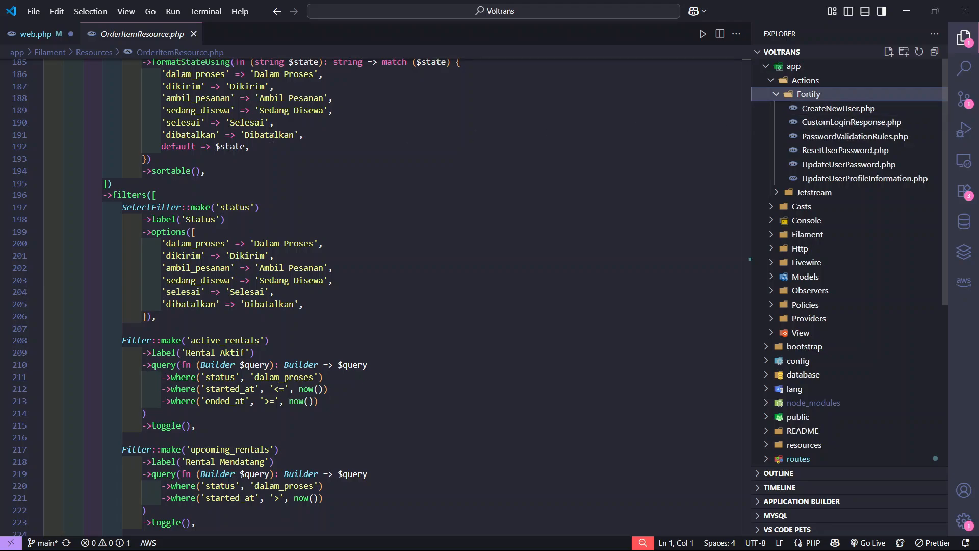
{"action": "scroll", "coordinate": [298, 250], "scroll_direction": "up", "scroll_amount": 5}
{"action": "scroll", "coordinate": [298, 249], "scroll_direction": "up", "scroll_amount": 7}
{"action": "left_click", "coordinate": [851, 109]}
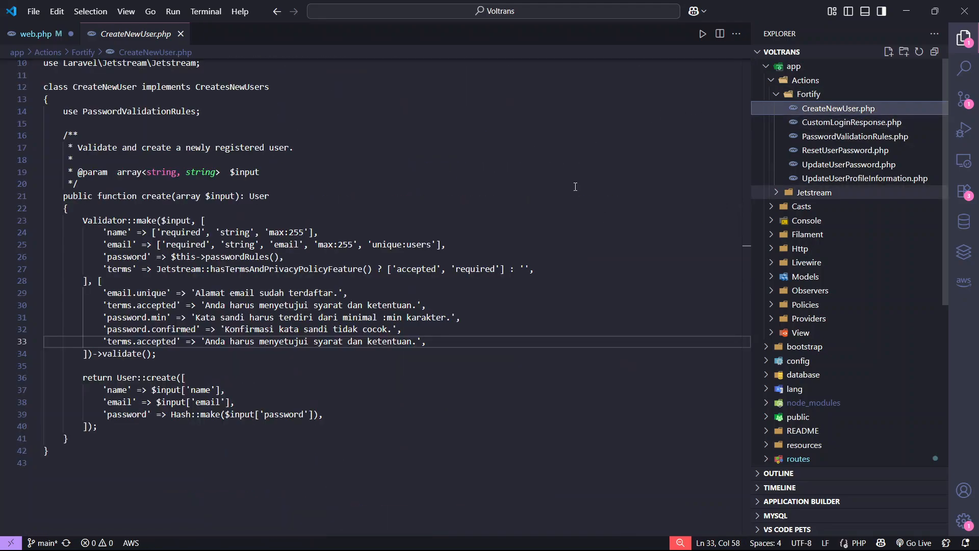
{"action": "scroll", "coordinate": [237, 286], "scroll_direction": "down", "scroll_amount": 4}
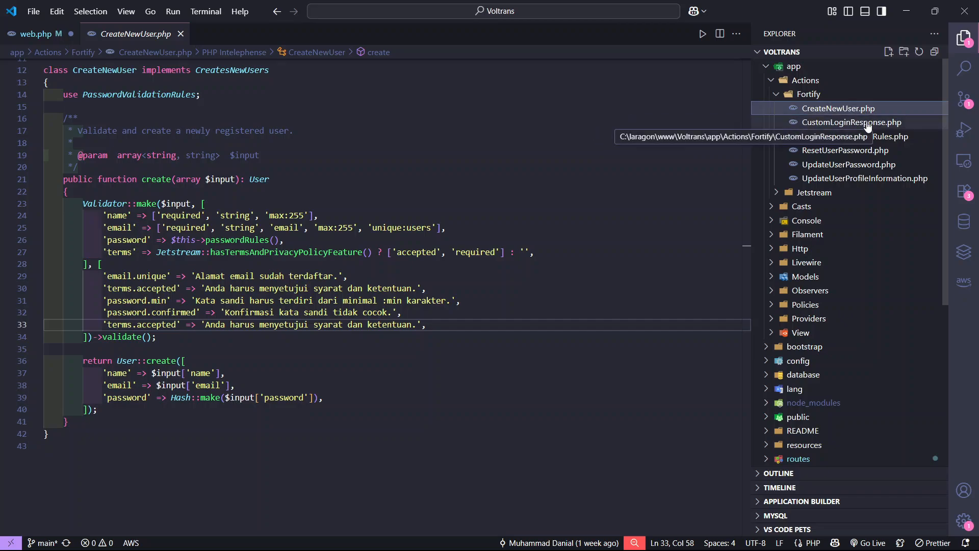
{"action": "left_click", "coordinate": [274, 312]}
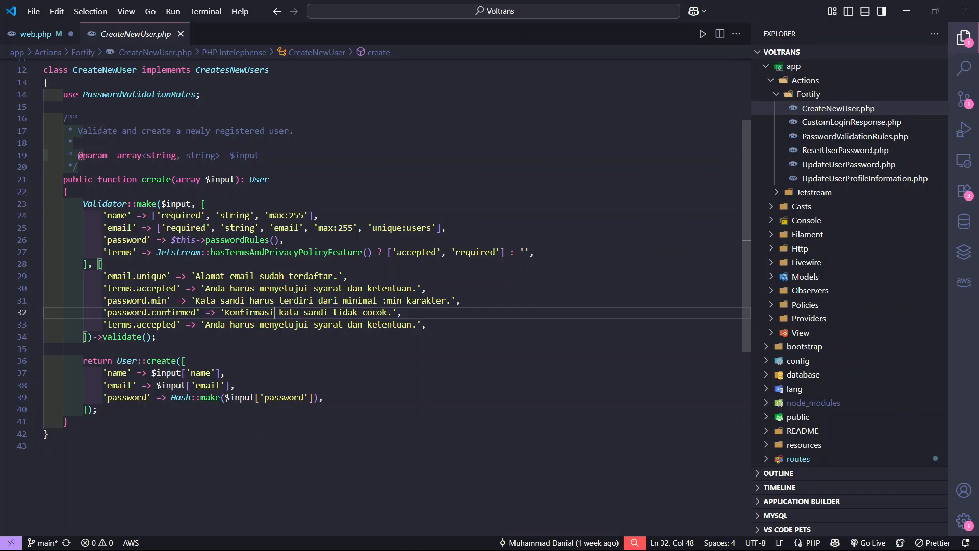
{"action": "left_click", "coordinate": [467, 327]}
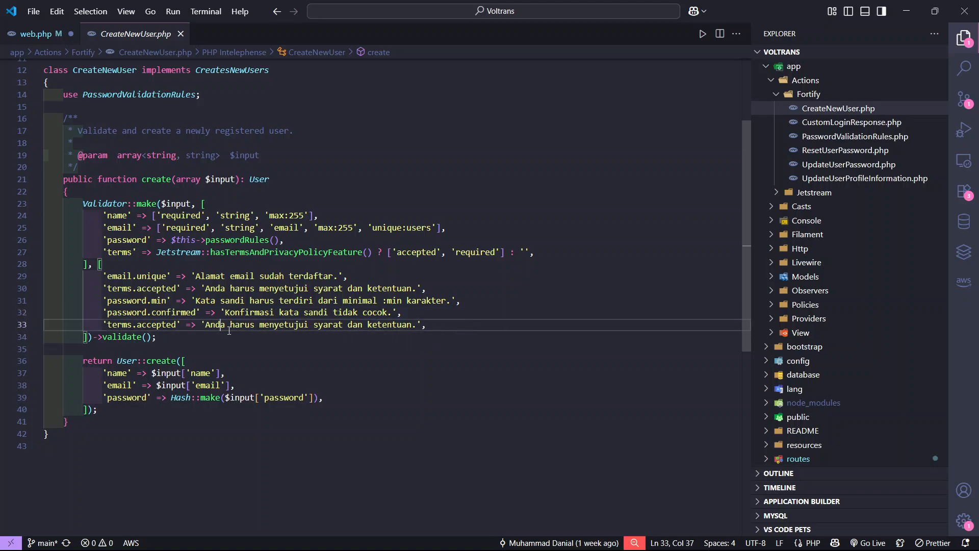
View CustomLoginResponse.php, PasswordValidationRules.php and ResetUserPassword.php, and collapse the Fortify and Actions folders
{"action": "left_click", "coordinate": [849, 123]}
{"action": "left_click", "coordinate": [849, 137]}
{"action": "left_click", "coordinate": [846, 150]}
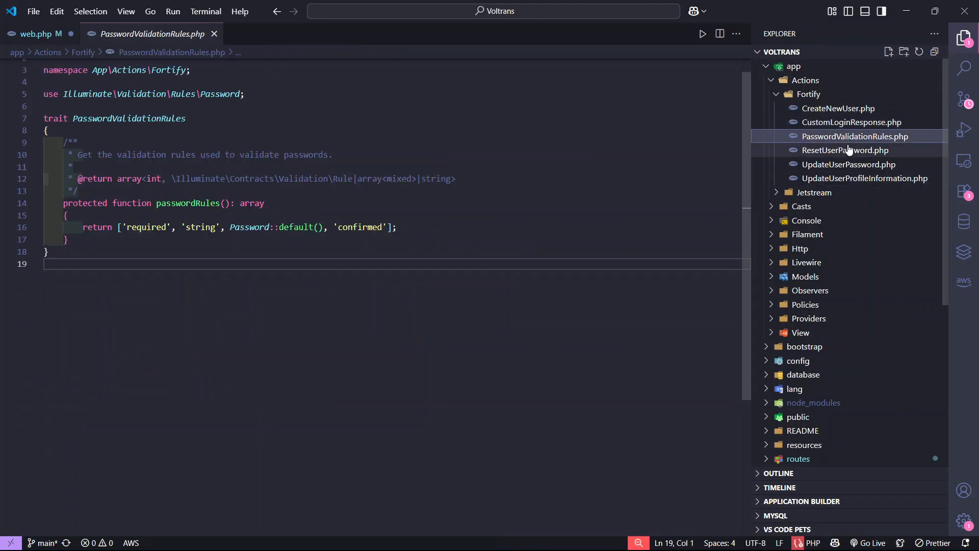
{"action": "left_click", "coordinate": [845, 100]}
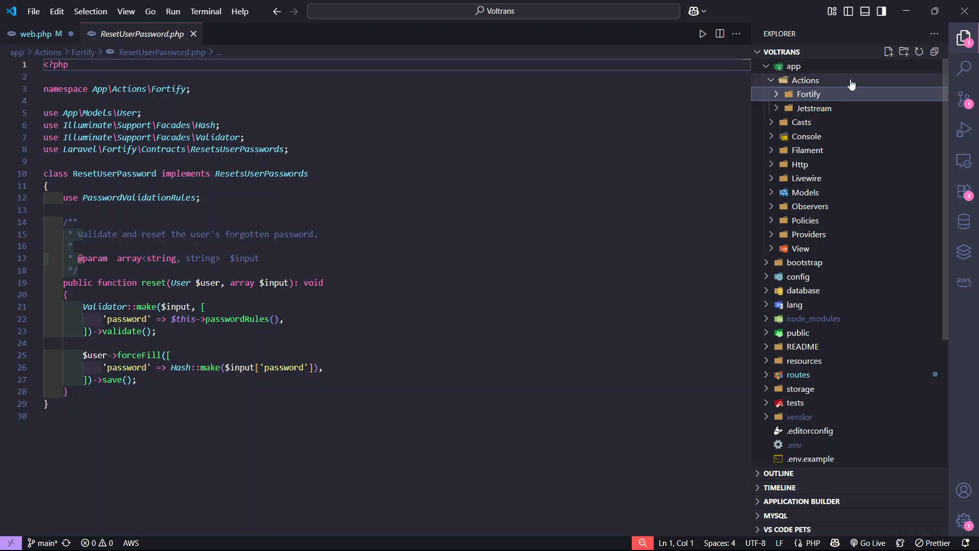
{"action": "left_click", "coordinate": [851, 81]}
Expand database/migrations in the project tree and widen the file explorer so the full migration names fit
{"action": "scroll", "coordinate": [844, 306], "scroll_direction": "down", "scroll_amount": 3}
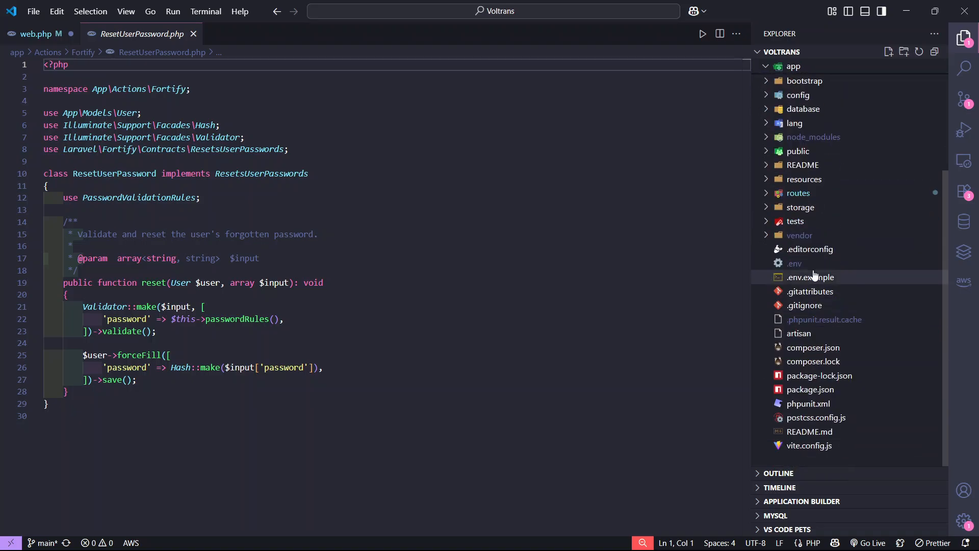
{"action": "scroll", "coordinate": [798, 215], "scroll_direction": "up", "scroll_amount": 3}
{"action": "scroll", "coordinate": [821, 309], "scroll_direction": "up", "scroll_amount": 2}
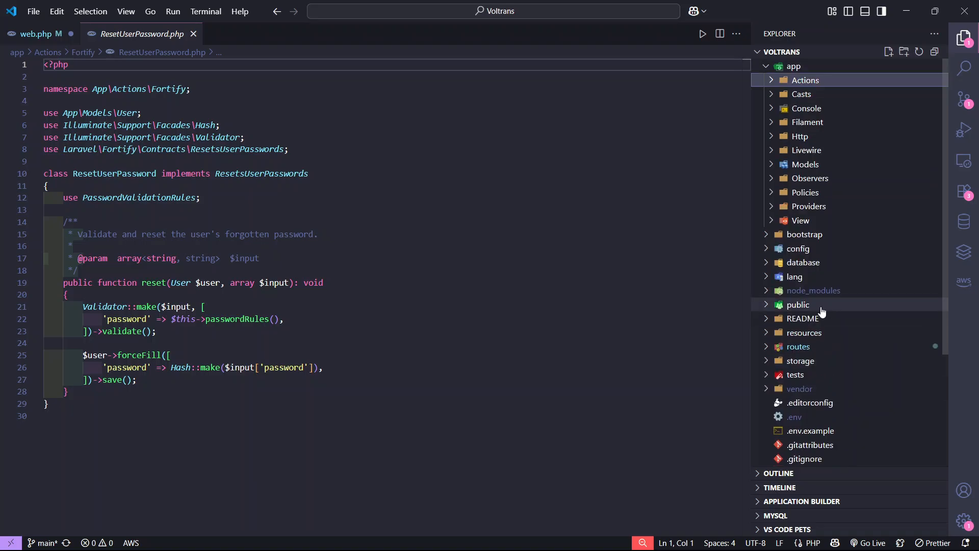
{"action": "left_click", "coordinate": [802, 262]}
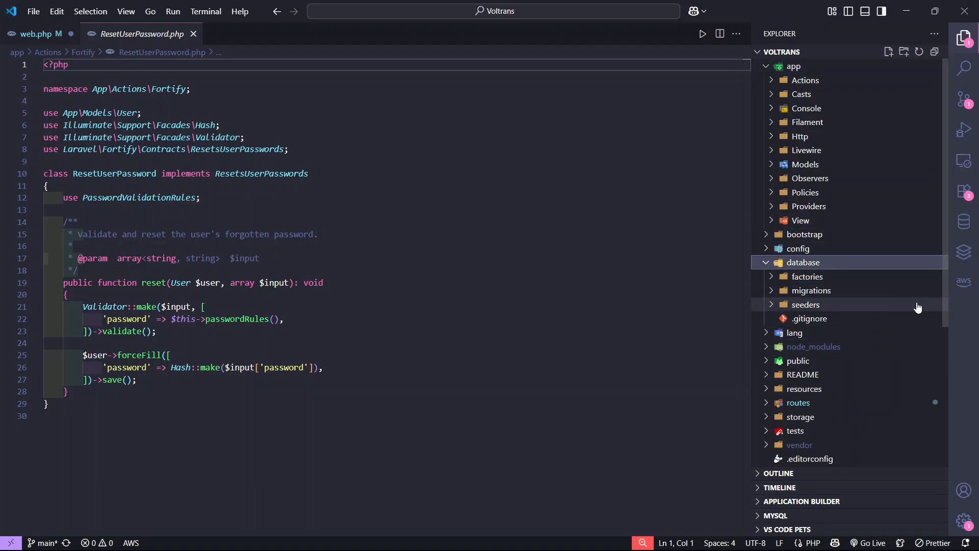
{"action": "left_click", "coordinate": [812, 290]}
{"action": "scroll", "coordinate": [777, 327], "scroll_direction": "down", "scroll_amount": 3}
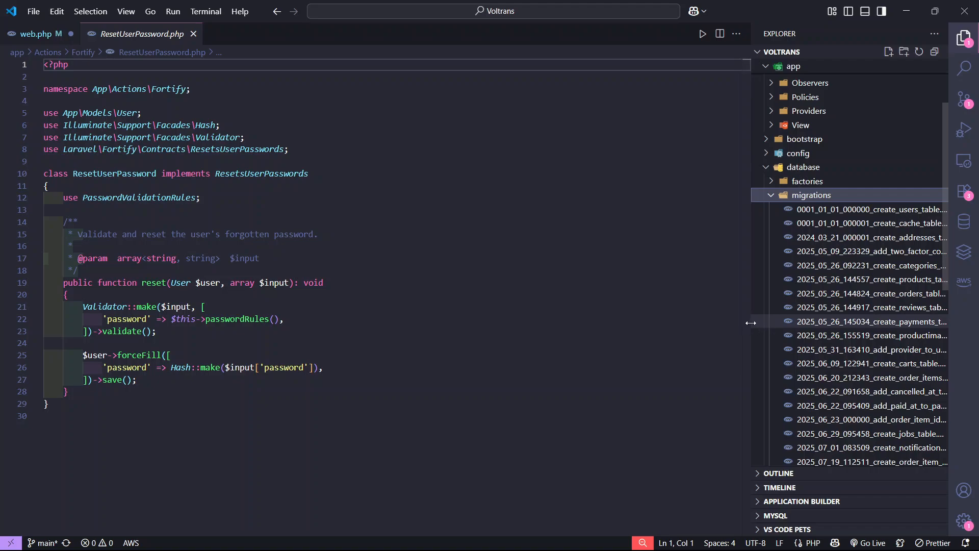
{"action": "left_click_drag", "start_coordinate": [747, 323], "coordinate": [647, 323]}
{"action": "scroll", "coordinate": [816, 280], "scroll_direction": "down", "scroll_amount": 2}
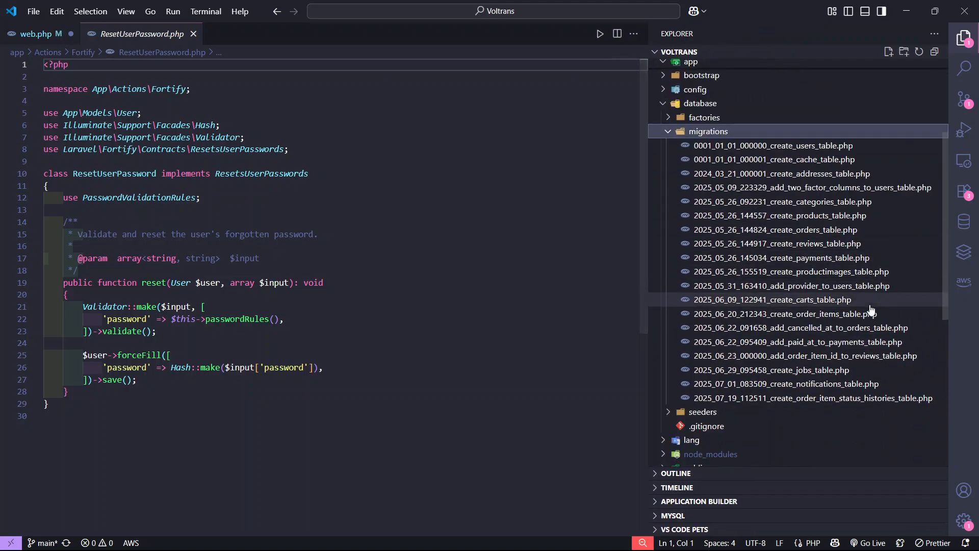
View the create-table migrations for users, addresses, categories, products and payments, and narrow the file explorer again
{"action": "left_click", "coordinate": [842, 147]}
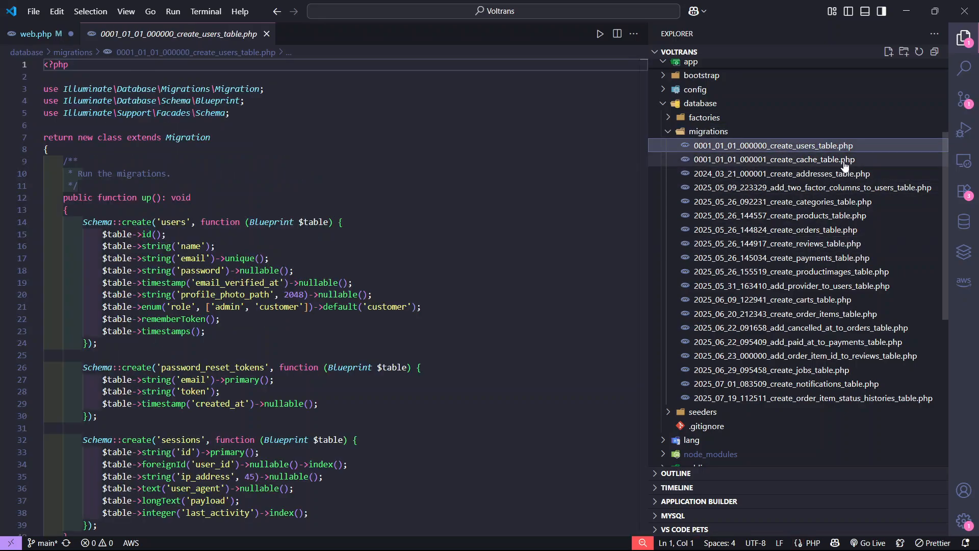
{"action": "left_click", "coordinate": [847, 174]}
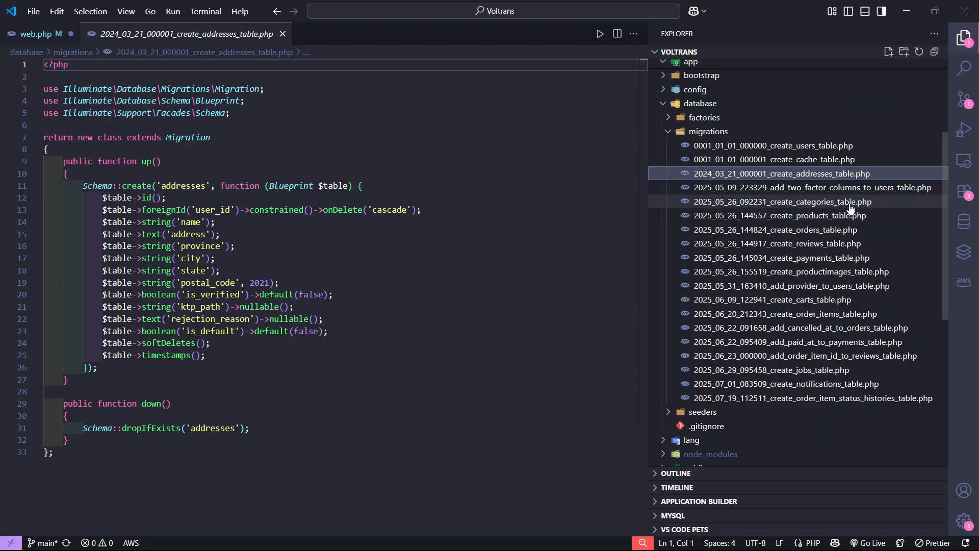
{"action": "left_click", "coordinate": [850, 203]}
{"action": "left_click", "coordinate": [846, 215]}
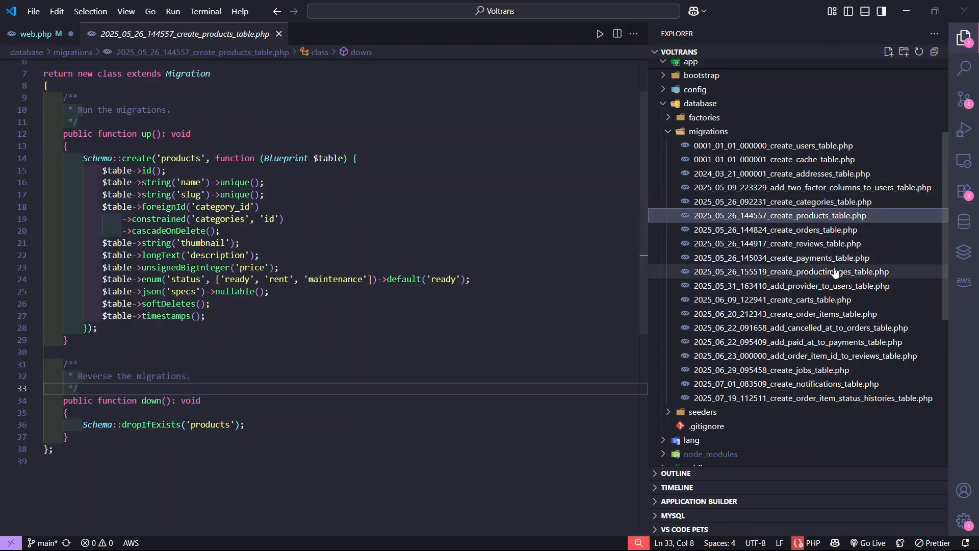
{"action": "left_click", "coordinate": [839, 258]}
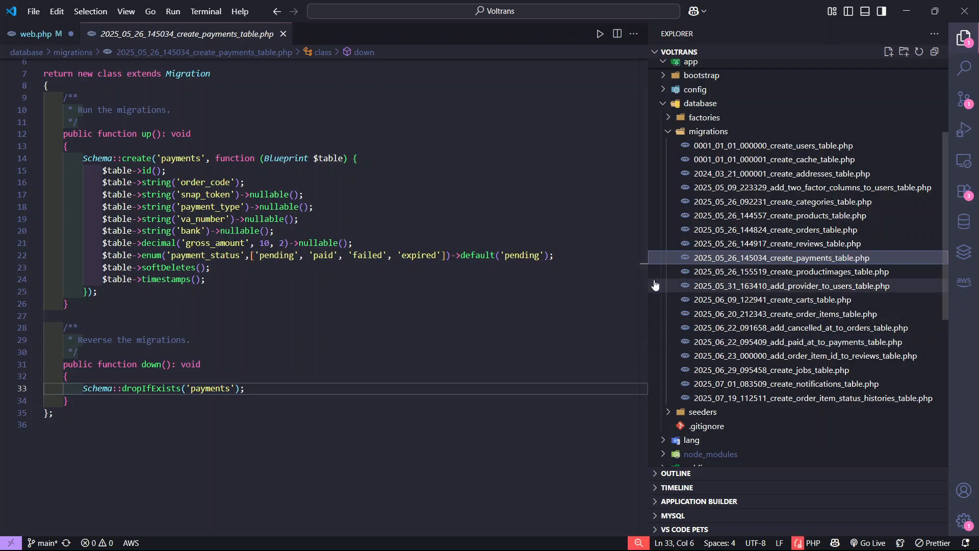
{"action": "left_click_drag", "start_coordinate": [648, 279], "coordinate": [717, 276]}
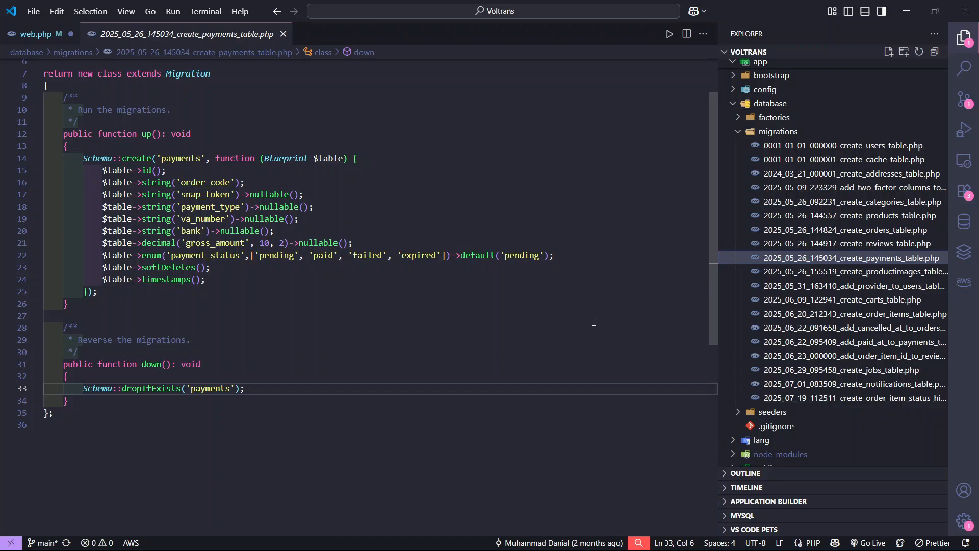
Expand the seeders folder and examine the records inserted by CategorySeeder.php and ProductImagesSeeder.php
{"action": "scroll", "coordinate": [594, 322], "scroll_direction": "down", "scroll_amount": 3}
{"action": "scroll", "coordinate": [852, 316], "scroll_direction": "down", "scroll_amount": 5}
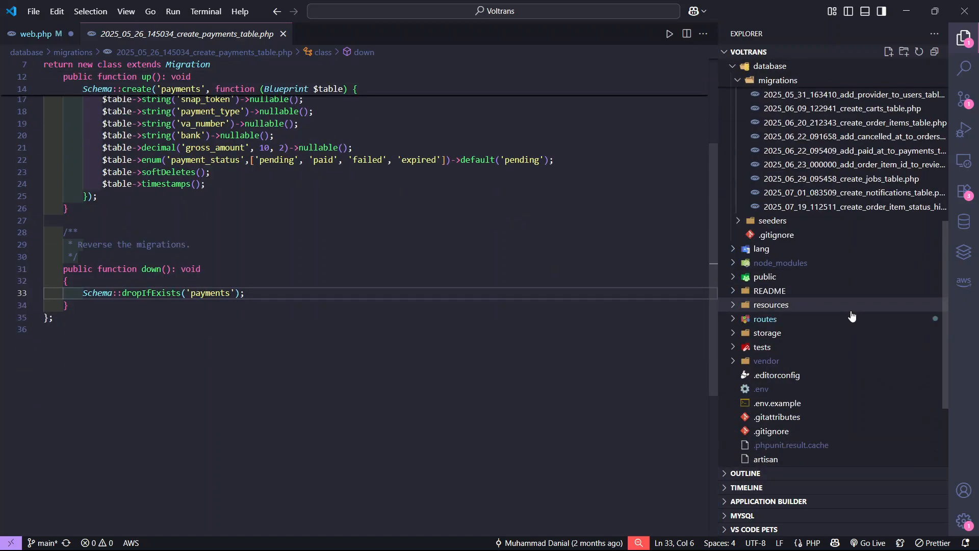
{"action": "left_click", "coordinate": [810, 221]}
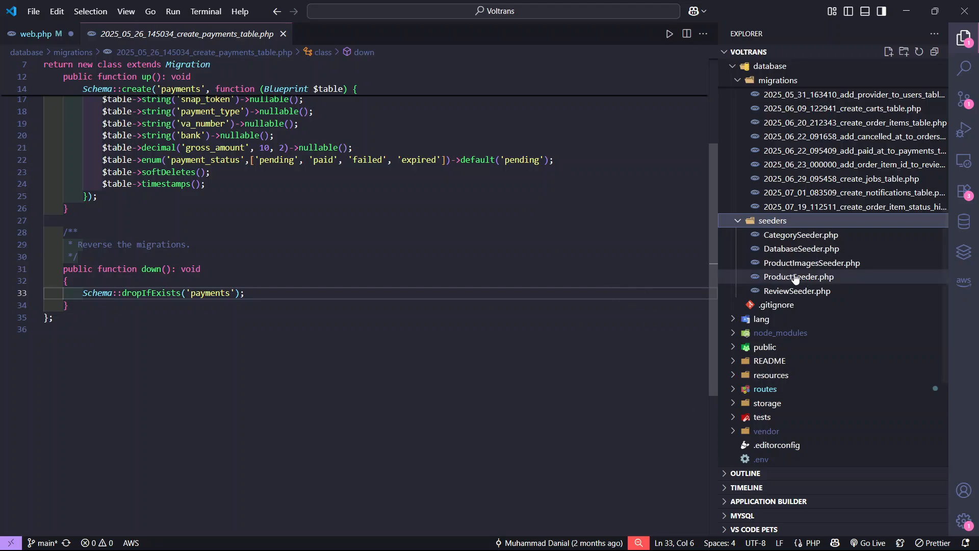
{"action": "left_click", "coordinate": [801, 235]}
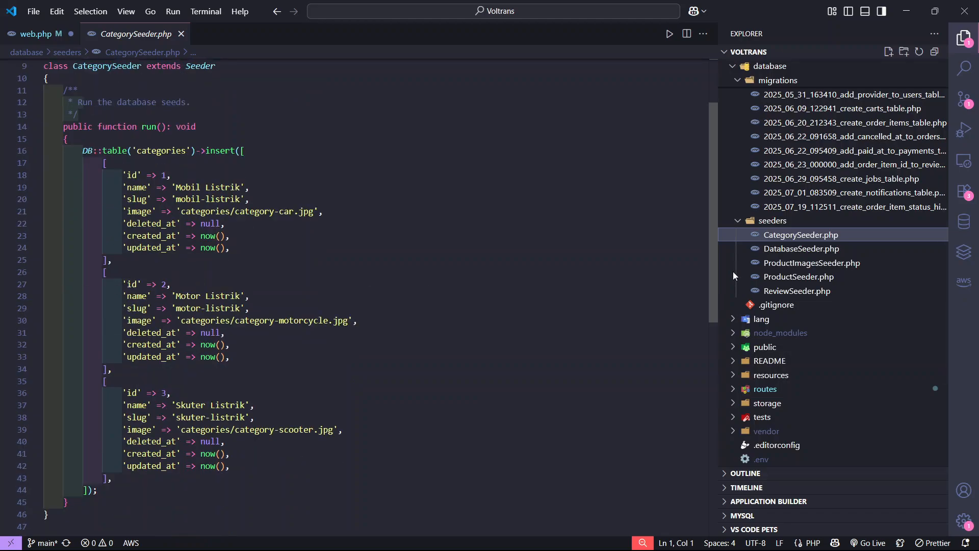
{"action": "left_click", "coordinate": [796, 263]}
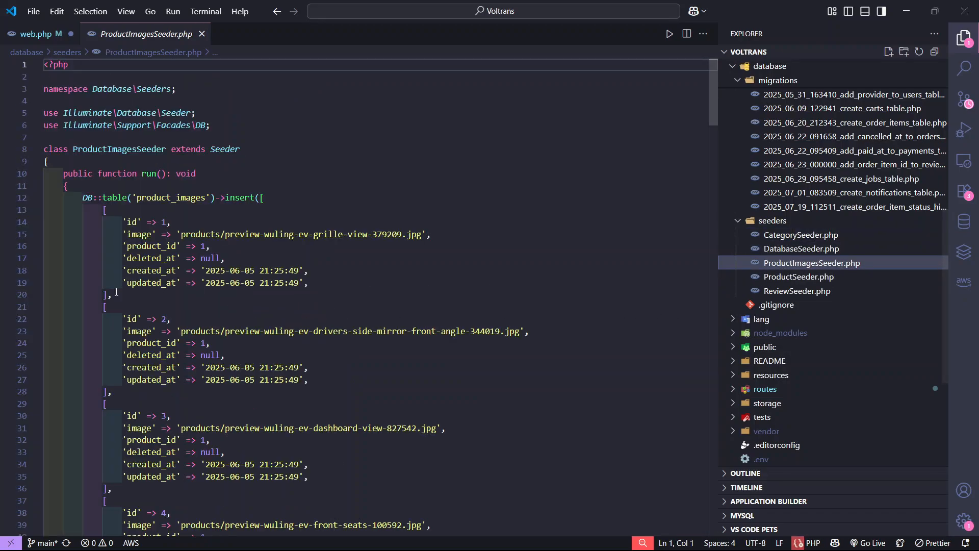
{"action": "scroll", "coordinate": [32, 231], "scroll_direction": "down", "scroll_amount": 5}
{"action": "scroll", "coordinate": [376, 244], "scroll_direction": "down", "scroll_amount": 10}
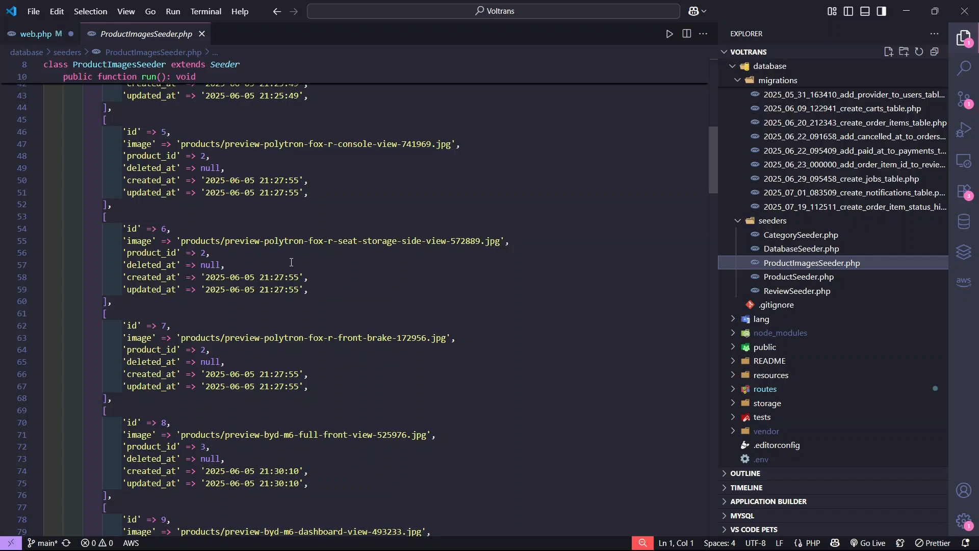
Open ProductSeeder.php and examine the product records with their prices, statuses and specs
{"action": "left_click", "coordinate": [770, 277]}
{"action": "scroll", "coordinate": [256, 361], "scroll_direction": "down", "scroll_amount": 9}
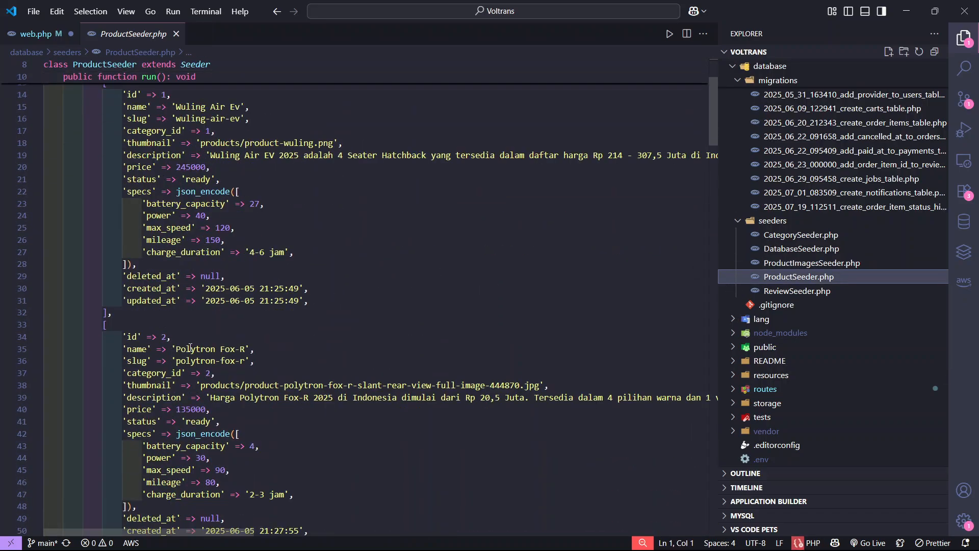
{"action": "scroll", "coordinate": [77, 226], "scroll_direction": "down", "scroll_amount": 5}
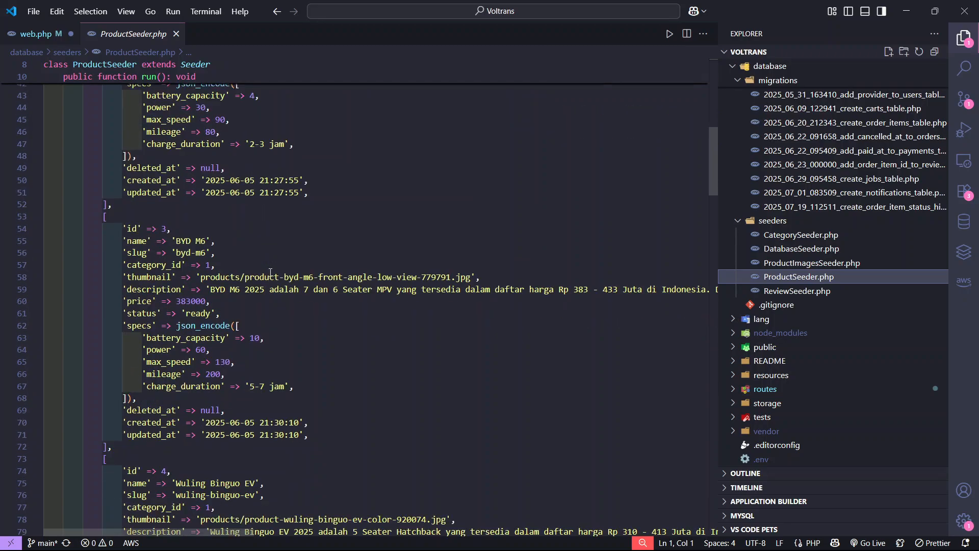
Examine the review creation loops in ReviewSeeder.php, reopen CategorySeeder.php and return to the start of the project tree
{"action": "left_click", "coordinate": [814, 291]}
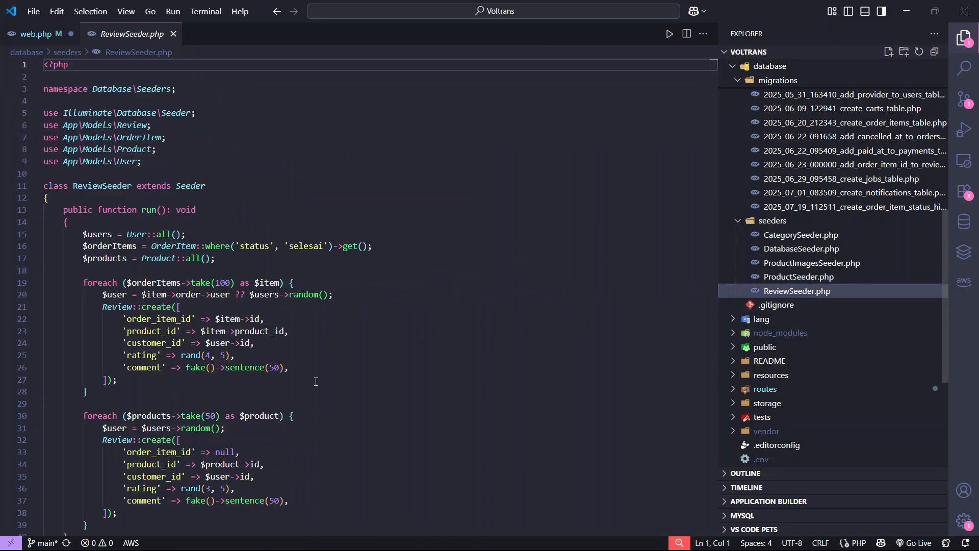
{"action": "scroll", "coordinate": [163, 343], "scroll_direction": "down", "scroll_amount": 5}
{"action": "scroll", "coordinate": [162, 342], "scroll_direction": "up", "scroll_amount": 3}
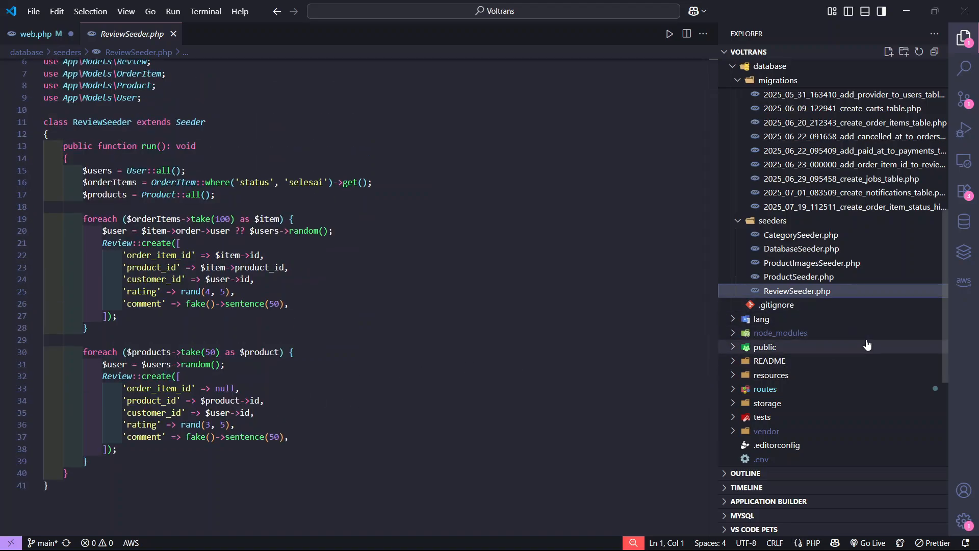
{"action": "scroll", "coordinate": [862, 354], "scroll_direction": "up", "scroll_amount": 3}
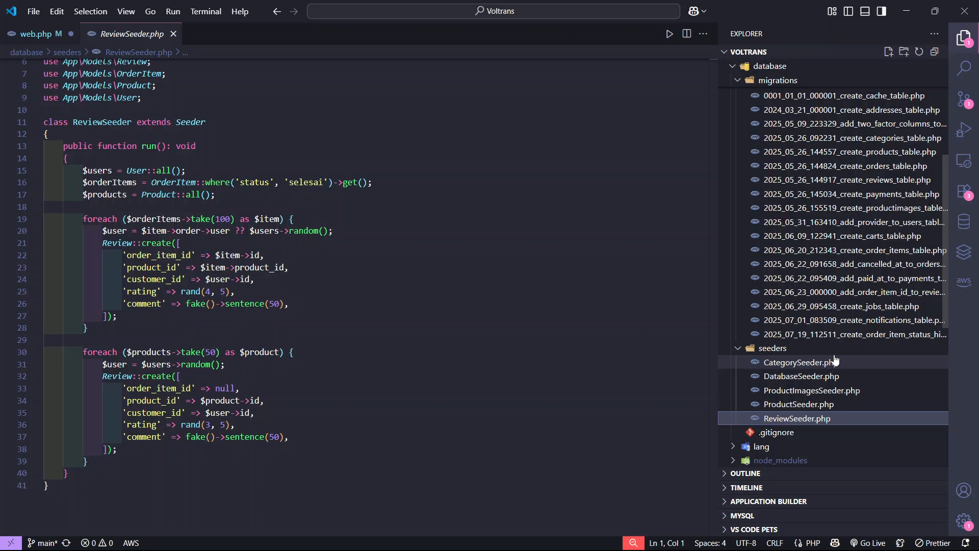
{"action": "left_click", "coordinate": [835, 361]}
{"action": "scroll", "coordinate": [835, 357], "scroll_direction": "up", "scroll_amount": 5}
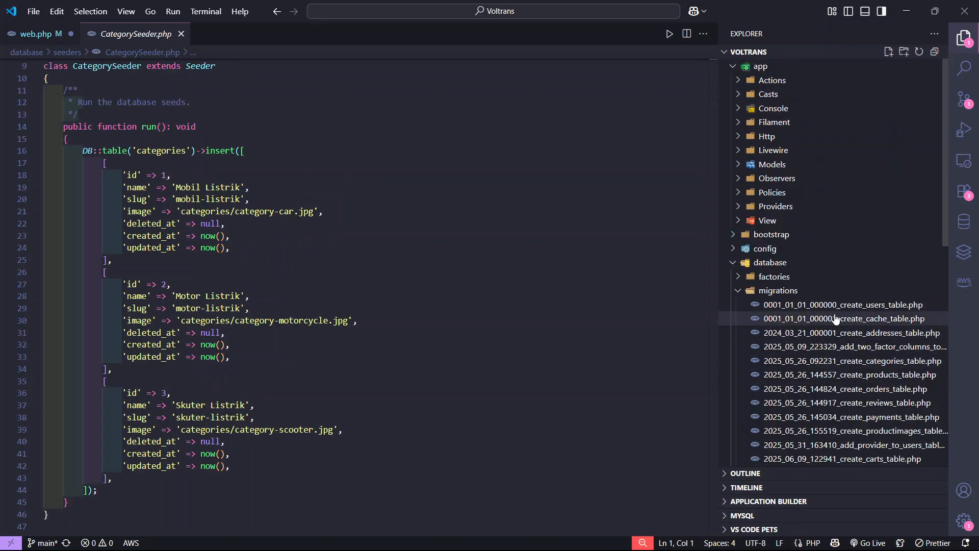
Collapse the database and app folders in the project tree and switch to the Voltrans home page in the browser
{"action": "left_click", "coordinate": [825, 261]}
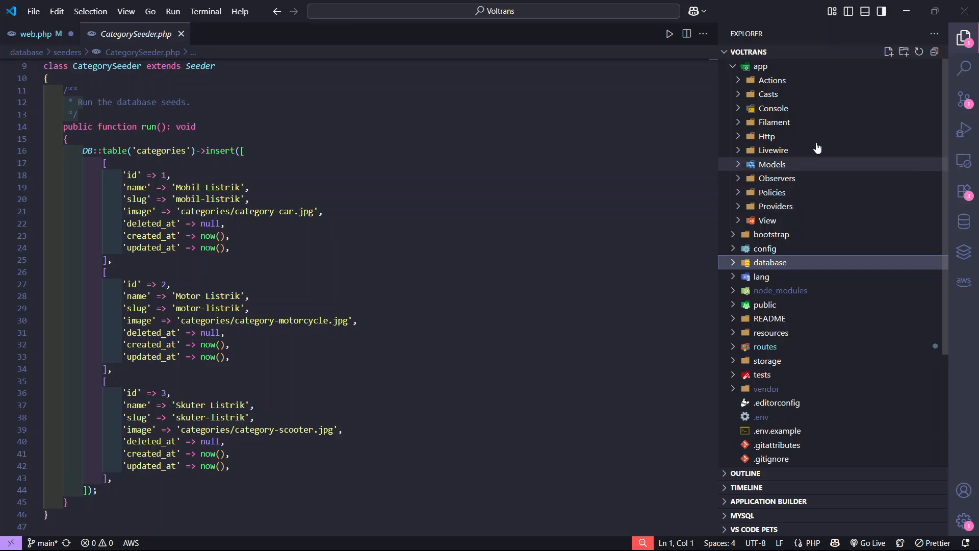
{"action": "left_click", "coordinate": [810, 67]}
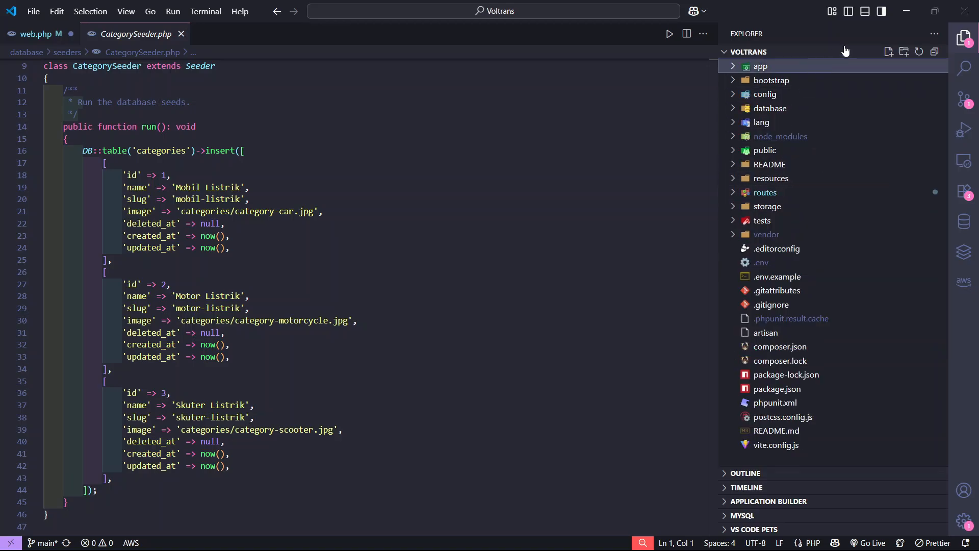
{"action": "left_click", "coordinate": [906, 12]}
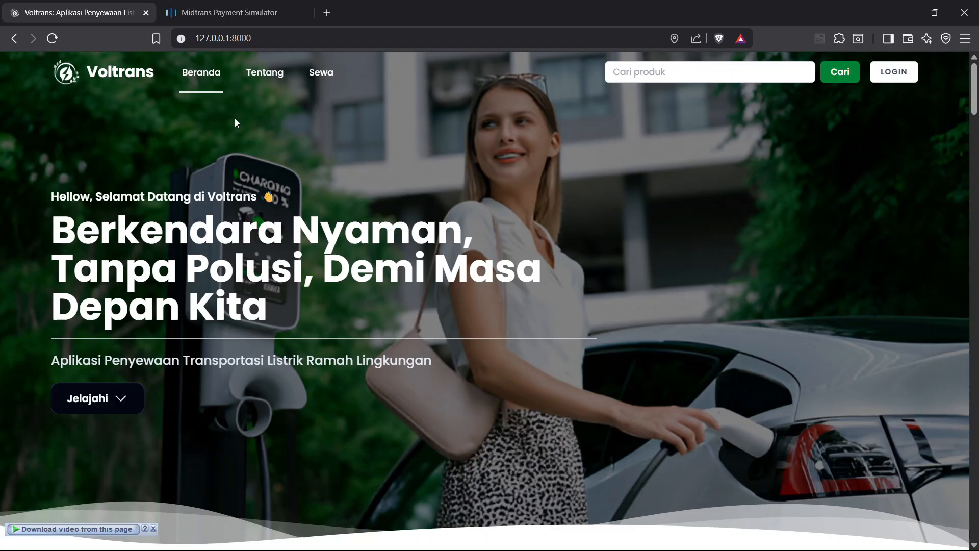
Examine the home page's about, features, how-it-works, newest products and industry partner sections, and return to its beginning
{"action": "scroll", "coordinate": [234, 118], "scroll_direction": "down", "scroll_amount": 10}
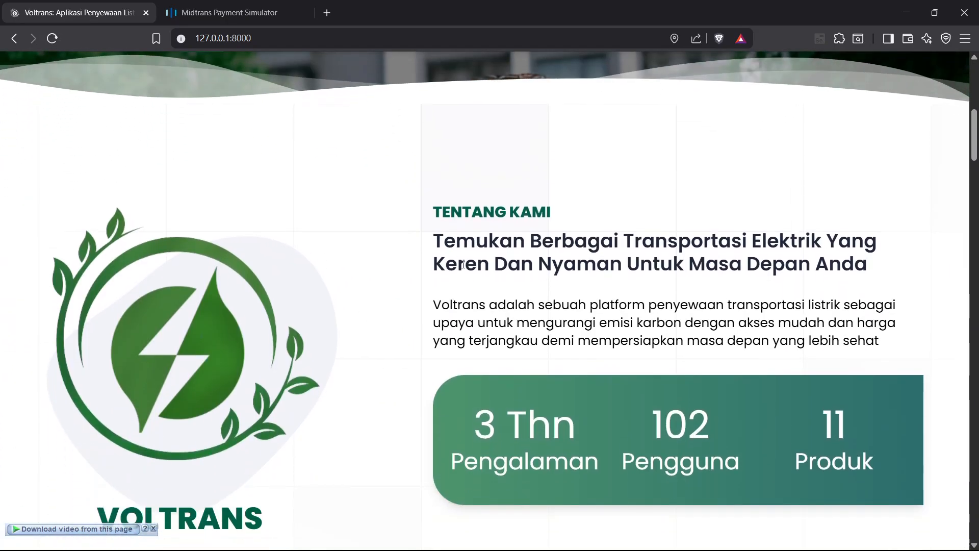
{"action": "scroll", "coordinate": [463, 265], "scroll_direction": "down", "scroll_amount": 7}
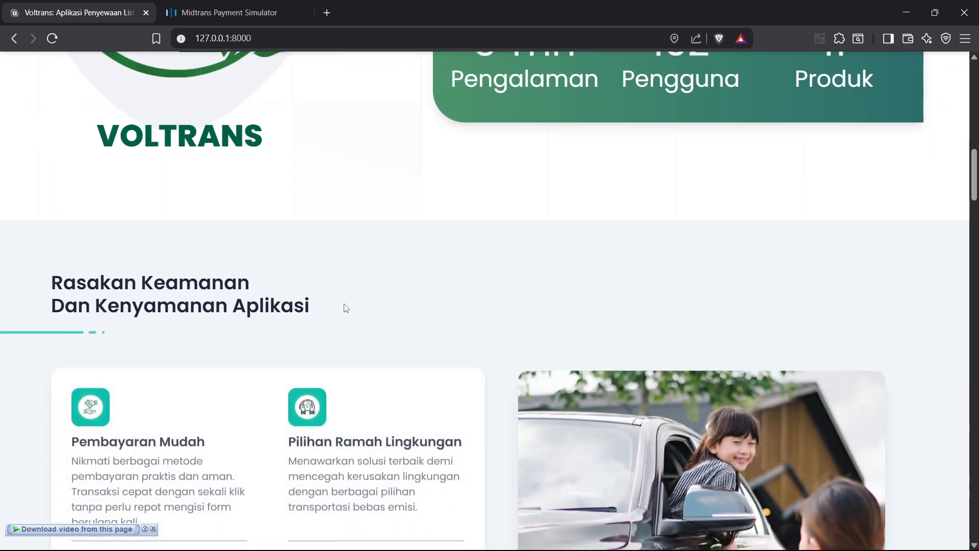
{"action": "scroll", "coordinate": [345, 307], "scroll_direction": "down", "scroll_amount": 10}
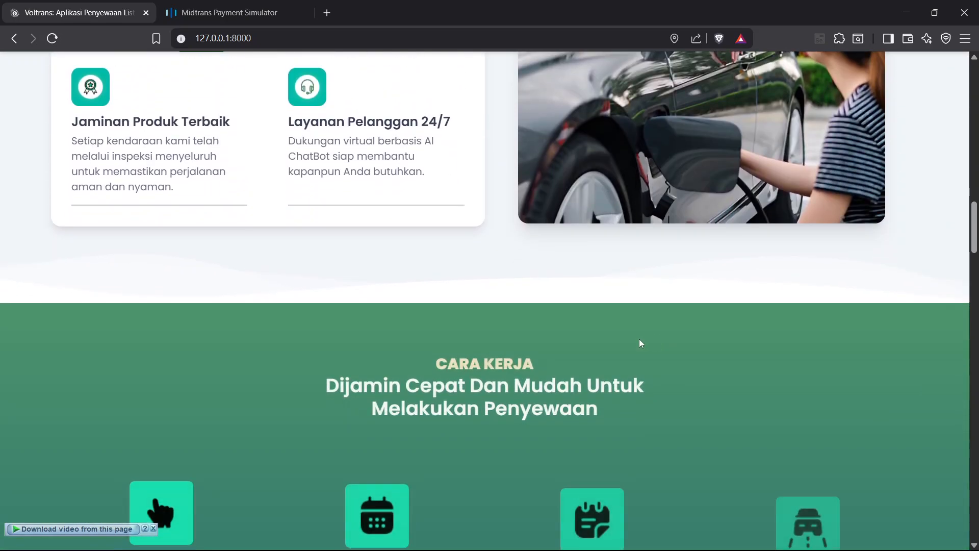
{"action": "scroll", "coordinate": [641, 343], "scroll_direction": "down", "scroll_amount": 6}
{"action": "scroll", "coordinate": [640, 306], "scroll_direction": "down", "scroll_amount": 5}
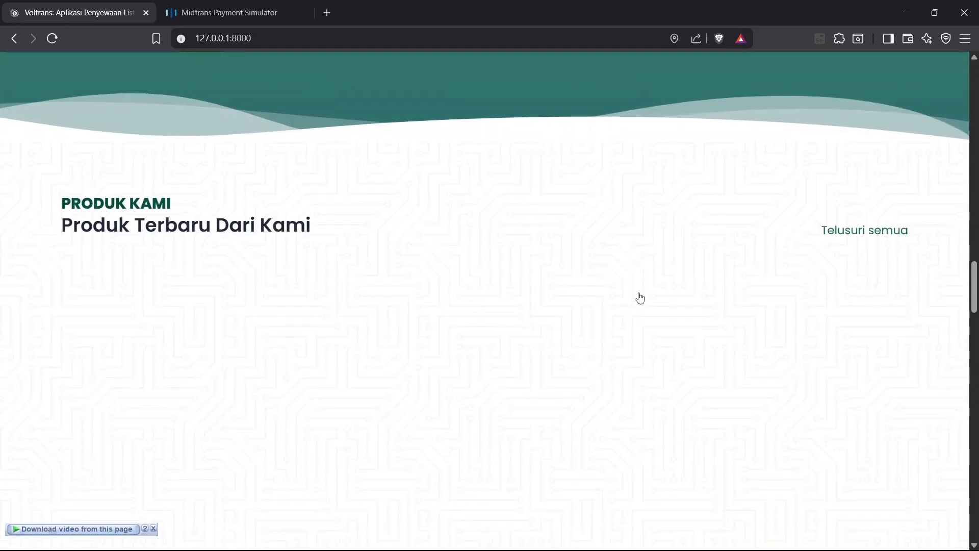
{"action": "scroll", "coordinate": [640, 297], "scroll_direction": "down", "scroll_amount": 8}
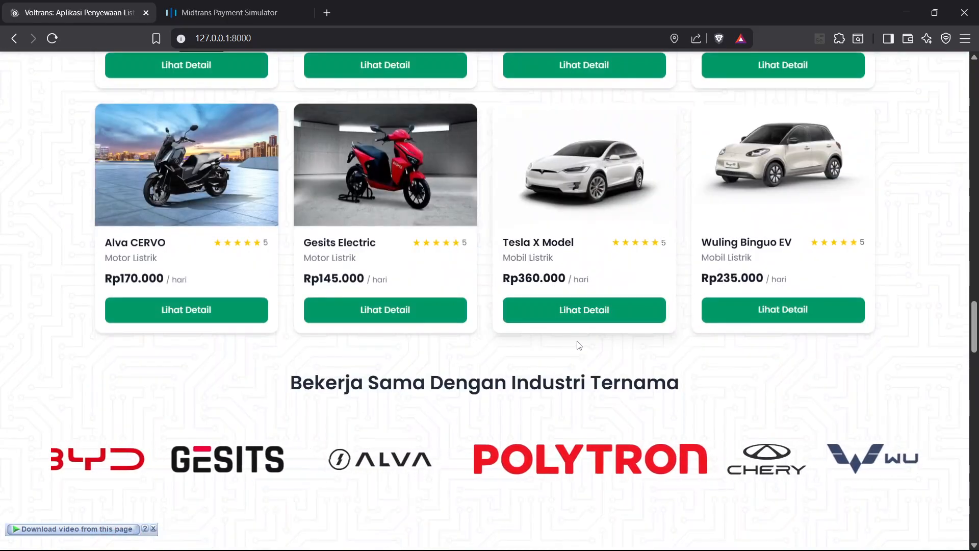
{"action": "scroll", "coordinate": [579, 345], "scroll_direction": "up", "scroll_amount": 20}
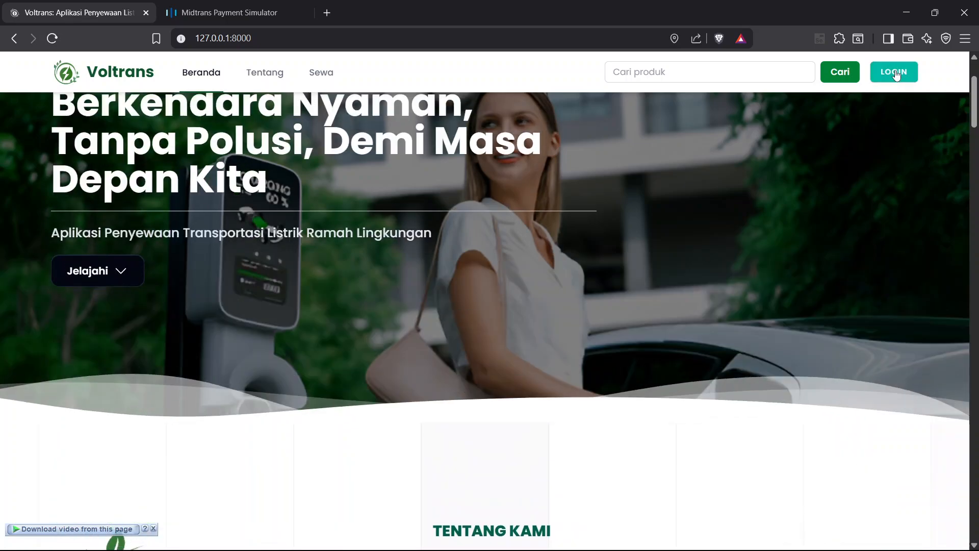
{"action": "scroll", "coordinate": [607, 227], "scroll_direction": "up", "scroll_amount": 3}
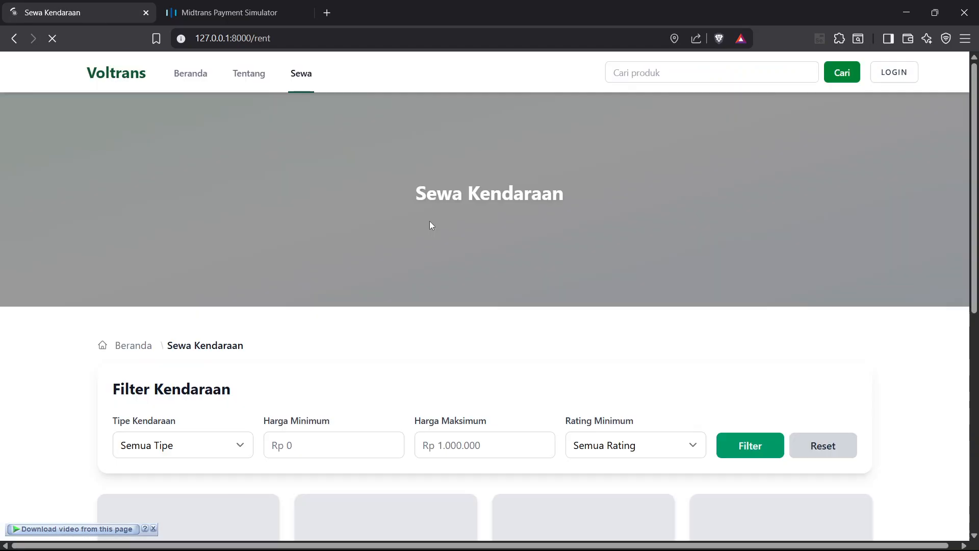
Browse the vehicle cards on the Sewa Kendaraan page and open the BYD Seal product
{"action": "scroll", "coordinate": [471, 218], "scroll_direction": "down", "scroll_amount": 7}
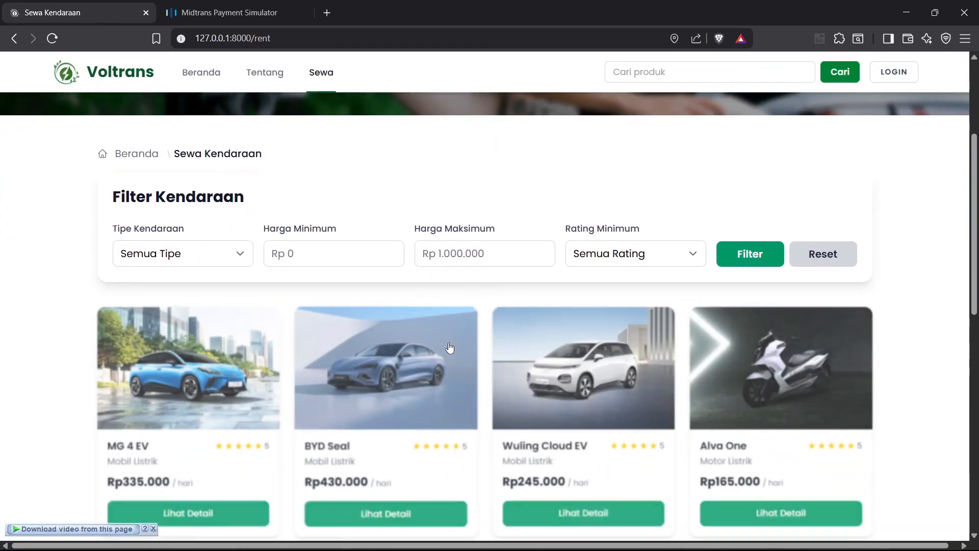
{"action": "scroll", "coordinate": [437, 347], "scroll_direction": "down", "scroll_amount": 3}
{"action": "scroll", "coordinate": [427, 224], "scroll_direction": "up", "scroll_amount": 2}
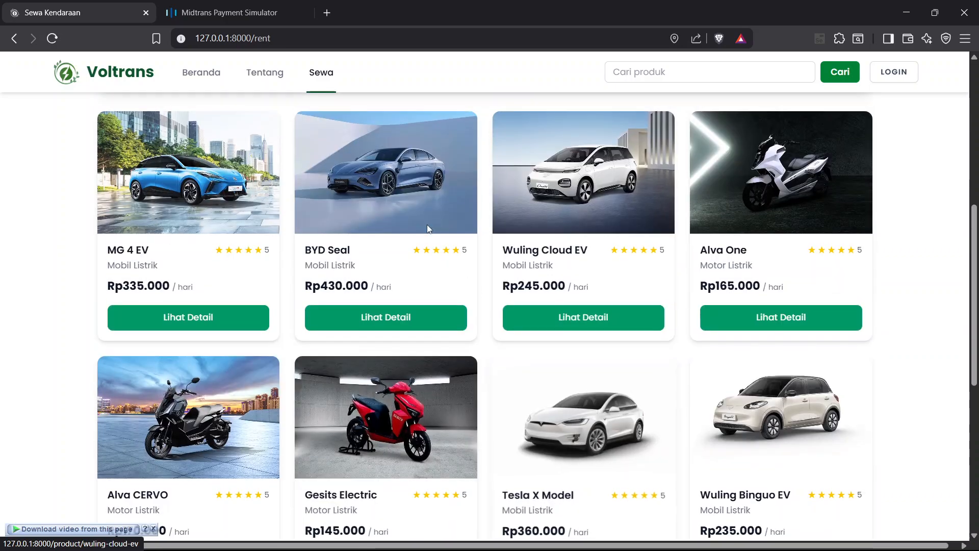
{"action": "left_click", "coordinate": [402, 190]}
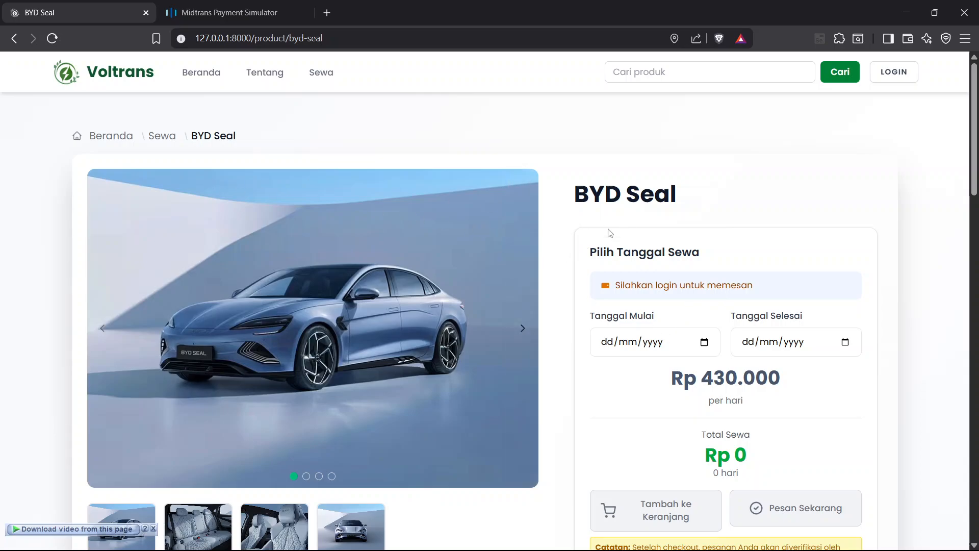
Set the BYD Seal rental period to start on 21/07/2025 and end on 22/07/2025
{"action": "scroll", "coordinate": [623, 287], "scroll_direction": "down", "scroll_amount": 1}
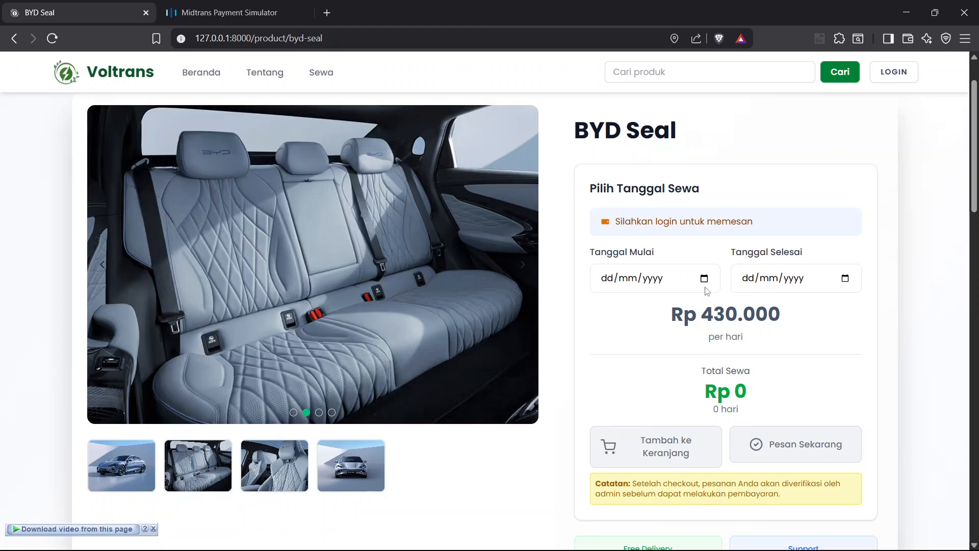
{"action": "left_click", "coordinate": [705, 279]}
{"action": "left_click", "coordinate": [624, 403]}
{"action": "left_click", "coordinate": [851, 279]}
{"action": "left_click", "coordinate": [783, 402]}
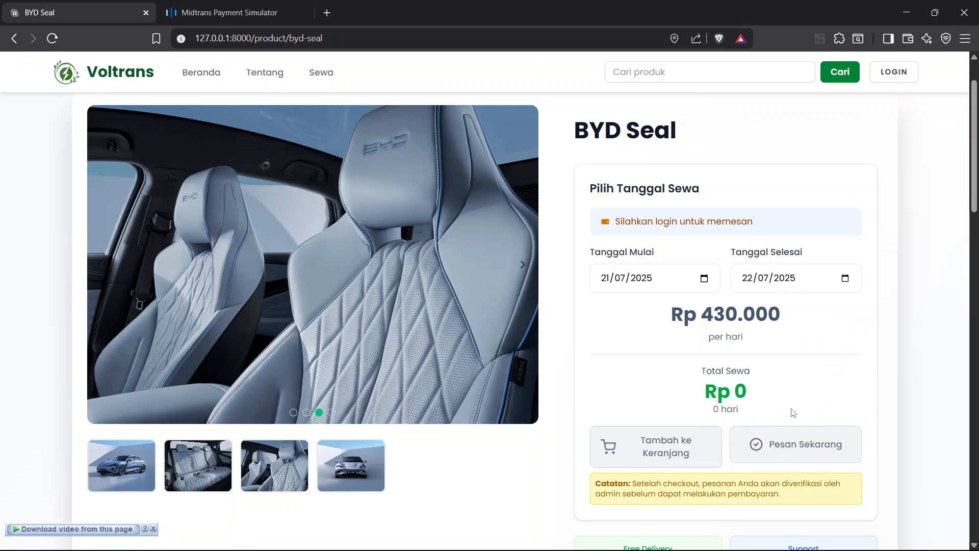
Examine the BYD Seal description, show all of its specifications, and look through the customer reviews and similar products
{"action": "scroll", "coordinate": [866, 305], "scroll_direction": "down", "scroll_amount": 2}
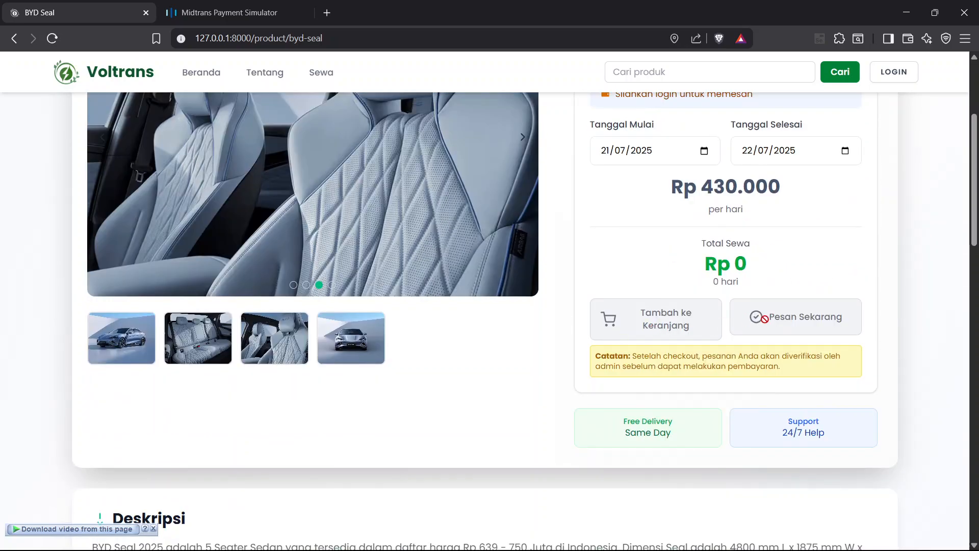
{"action": "scroll", "coordinate": [369, 393], "scroll_direction": "down", "scroll_amount": 2}
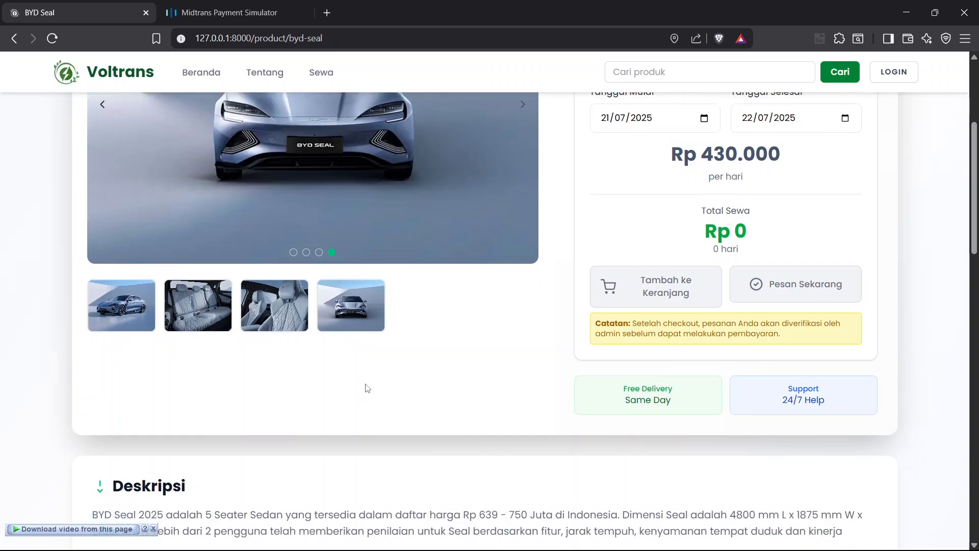
{"action": "scroll", "coordinate": [197, 363], "scroll_direction": "down", "scroll_amount": 2}
{"action": "scroll", "coordinate": [173, 345], "scroll_direction": "down", "scroll_amount": 2}
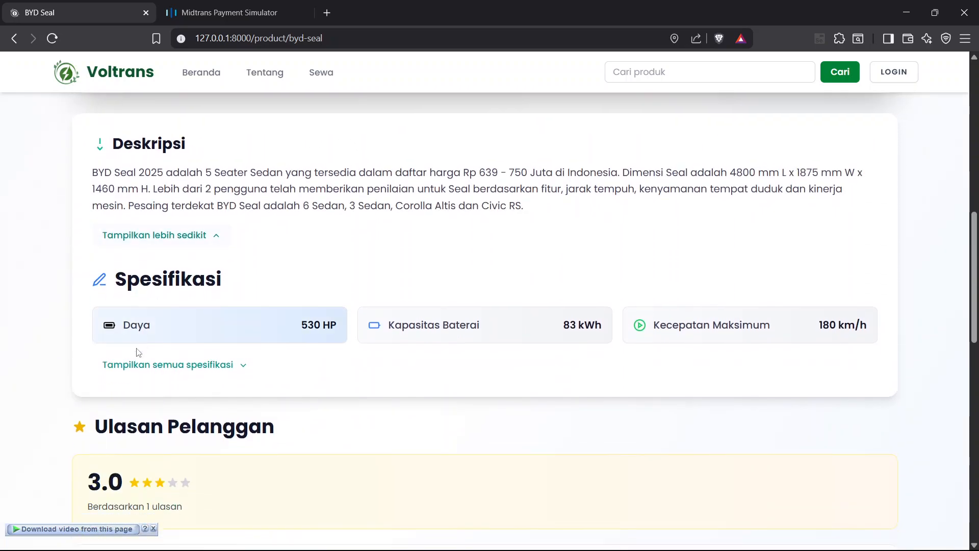
{"action": "left_click", "coordinate": [206, 357]}
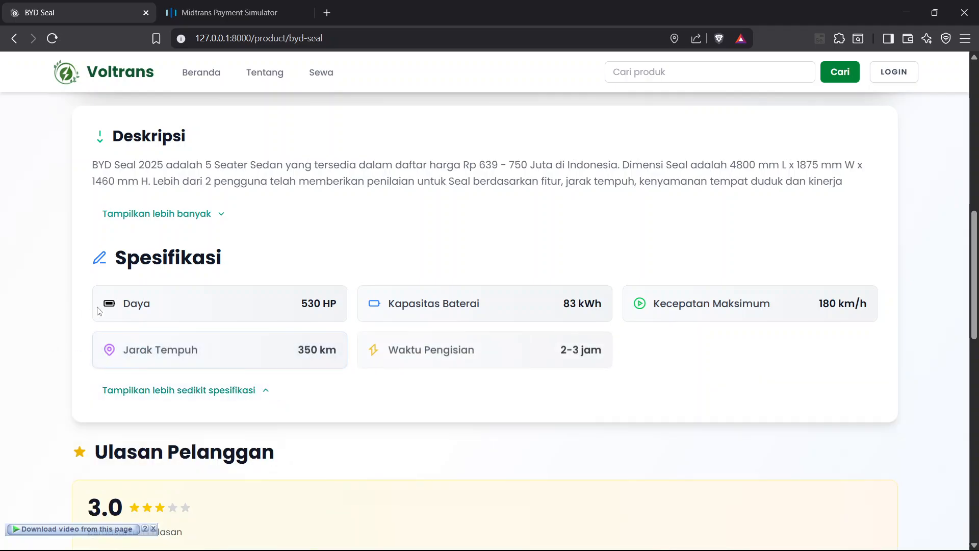
{"action": "scroll", "coordinate": [208, 290], "scroll_direction": "down", "scroll_amount": 2}
{"action": "scroll", "coordinate": [177, 403], "scroll_direction": "down", "scroll_amount": 4}
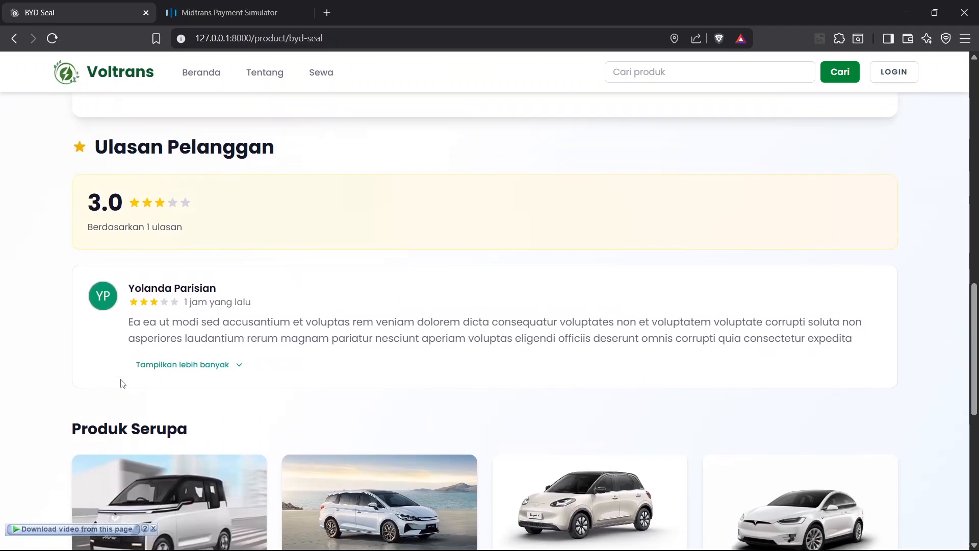
{"action": "scroll", "coordinate": [580, 365], "scroll_direction": "down", "scroll_amount": 5}
{"action": "scroll", "coordinate": [580, 364], "scroll_direction": "up", "scroll_amount": 15}
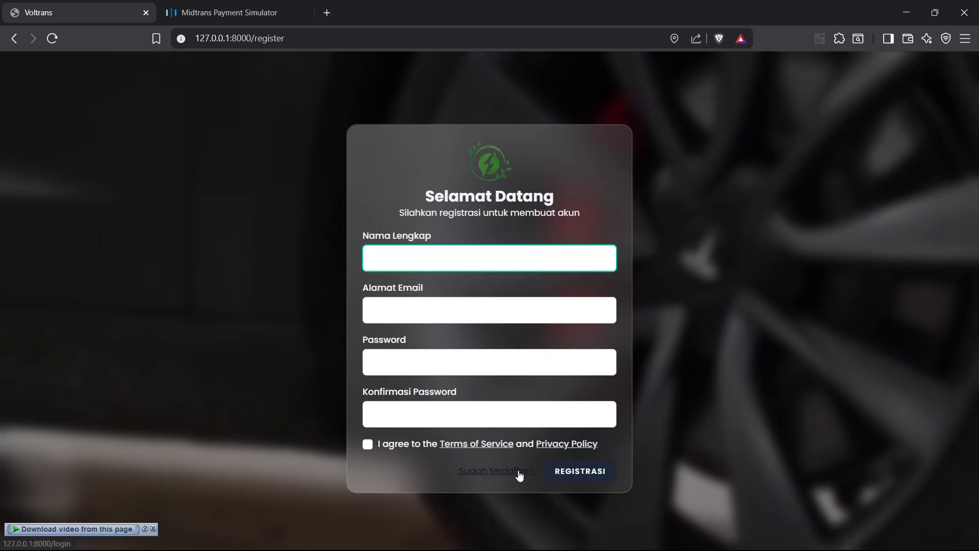
Go from the registration form to the login form and sign in through Google with the Voltrans App account
{"action": "left_click", "coordinate": [519, 476]}
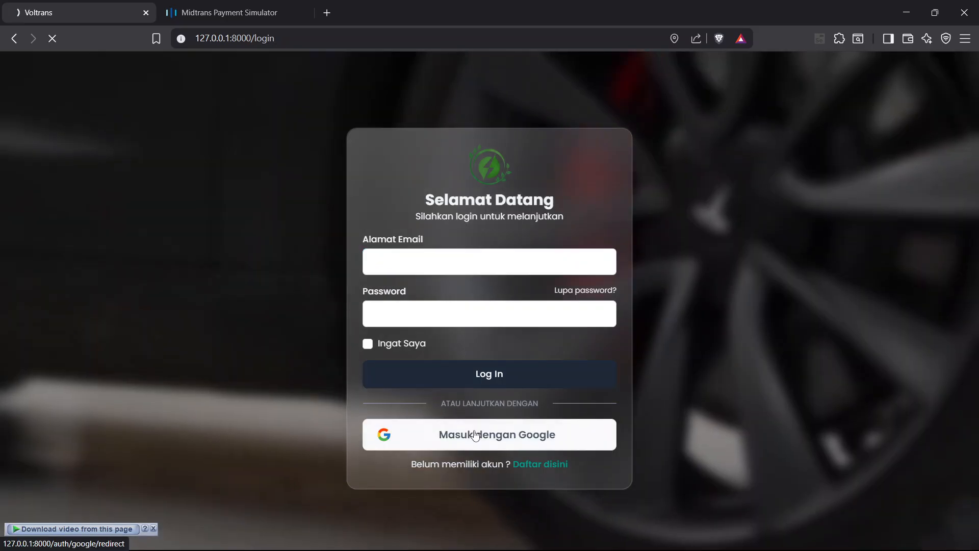
{"action": "left_click", "coordinate": [473, 435]}
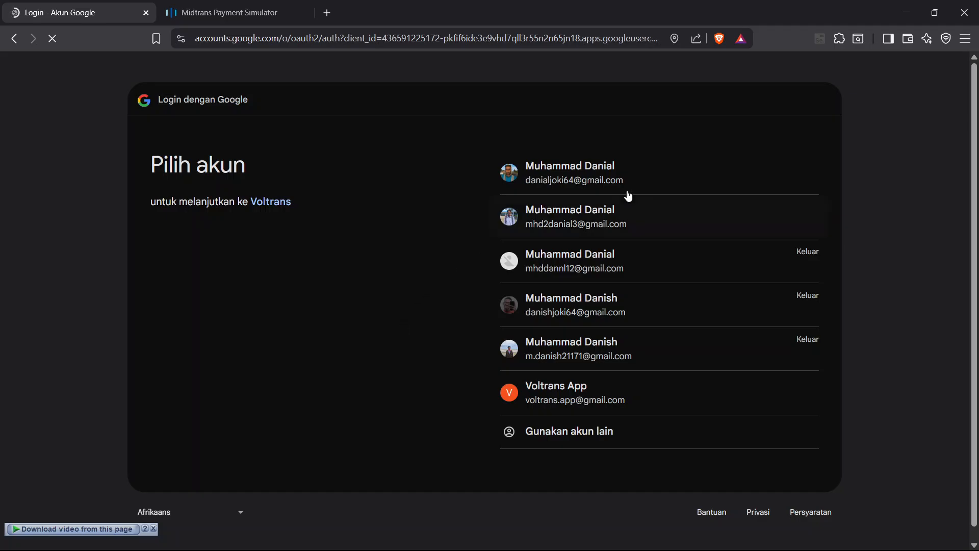
{"action": "left_click", "coordinate": [564, 407]}
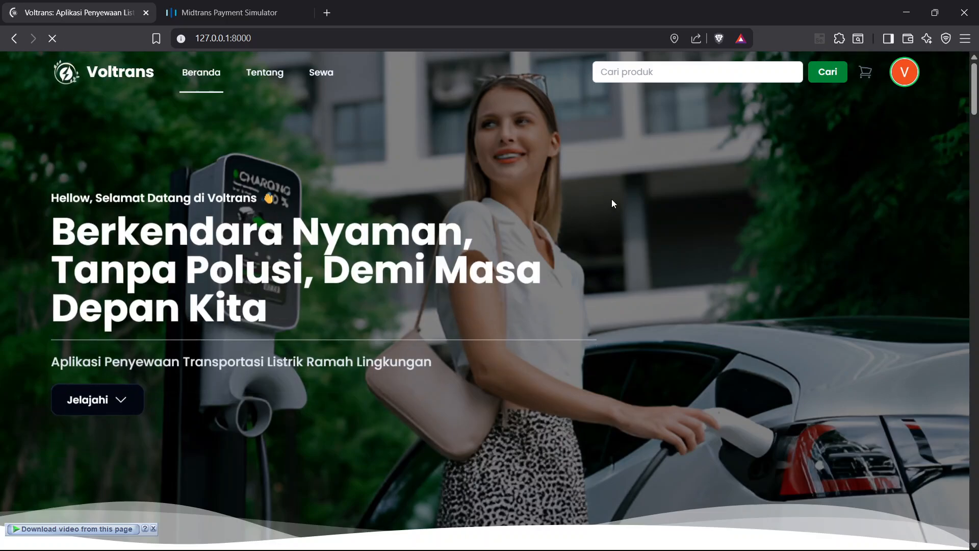
Open the account's profile page and examine its profile information, password update and two-factor authentication sections
{"action": "left_click", "coordinate": [904, 72]}
{"action": "left_click", "coordinate": [820, 125]}
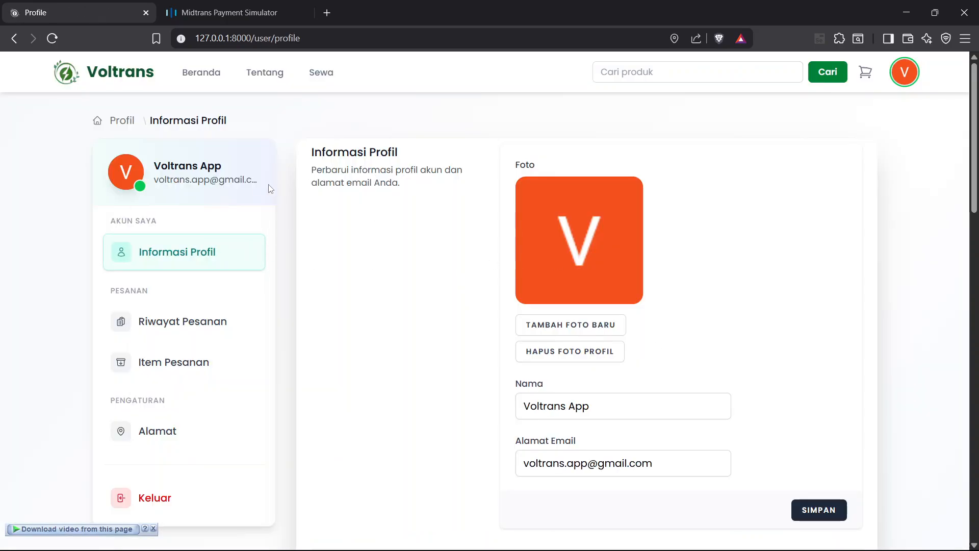
{"action": "scroll", "coordinate": [692, 339], "scroll_direction": "down", "scroll_amount": 1}
{"action": "scroll", "coordinate": [551, 351], "scroll_direction": "up", "scroll_amount": 1}
{"action": "scroll", "coordinate": [566, 352], "scroll_direction": "down", "scroll_amount": 2}
{"action": "scroll", "coordinate": [554, 347], "scroll_direction": "down", "scroll_amount": 1}
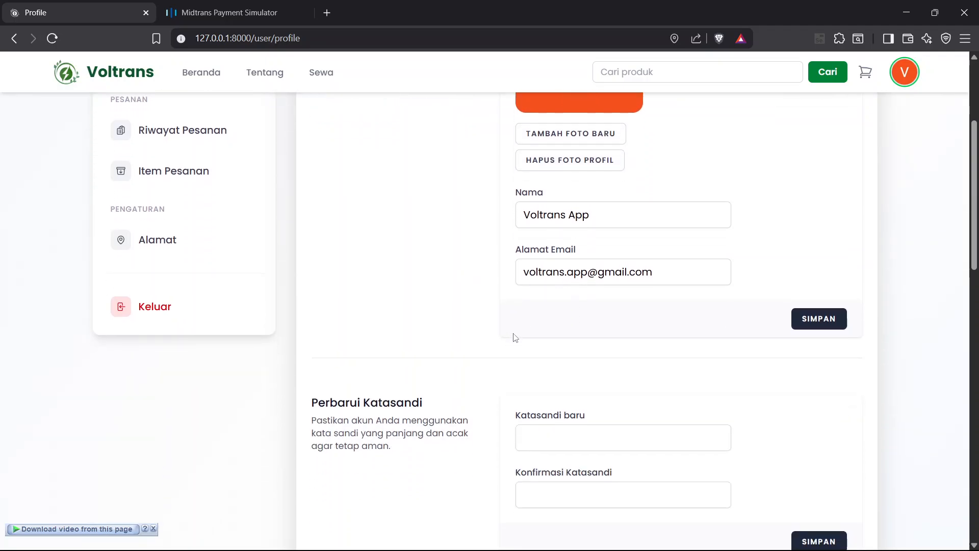
{"action": "scroll", "coordinate": [573, 370], "scroll_direction": "down", "scroll_amount": 2}
{"action": "scroll", "coordinate": [514, 414], "scroll_direction": "down", "scroll_amount": 1}
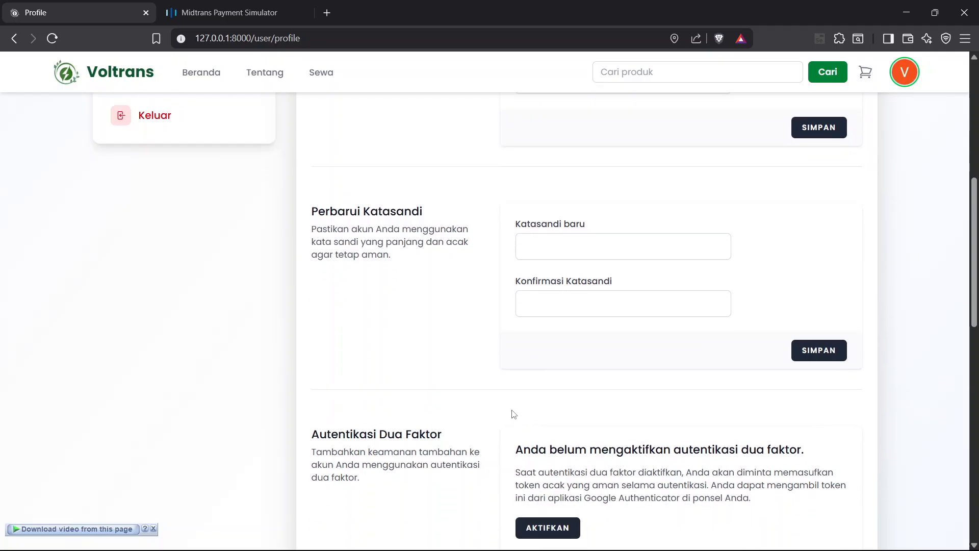
View the account's order item status page and open its address information page
{"action": "scroll", "coordinate": [232, 354], "scroll_direction": "up", "scroll_amount": 5}
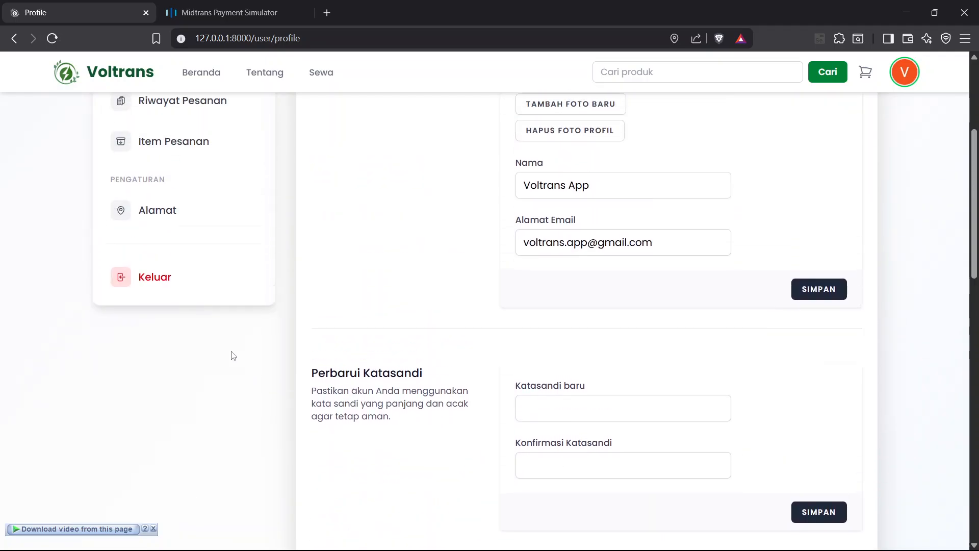
{"action": "left_click", "coordinate": [169, 261]}
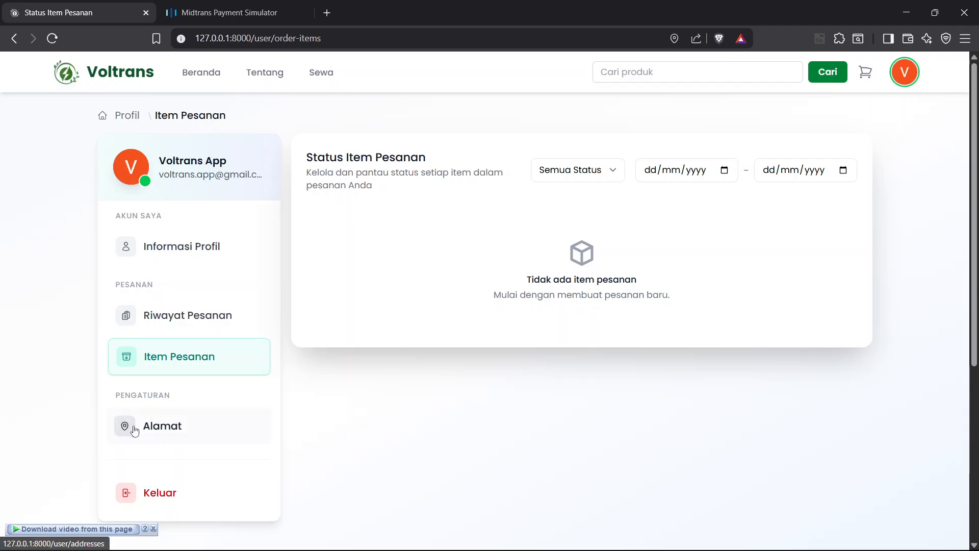
{"action": "left_click", "coordinate": [187, 416]}
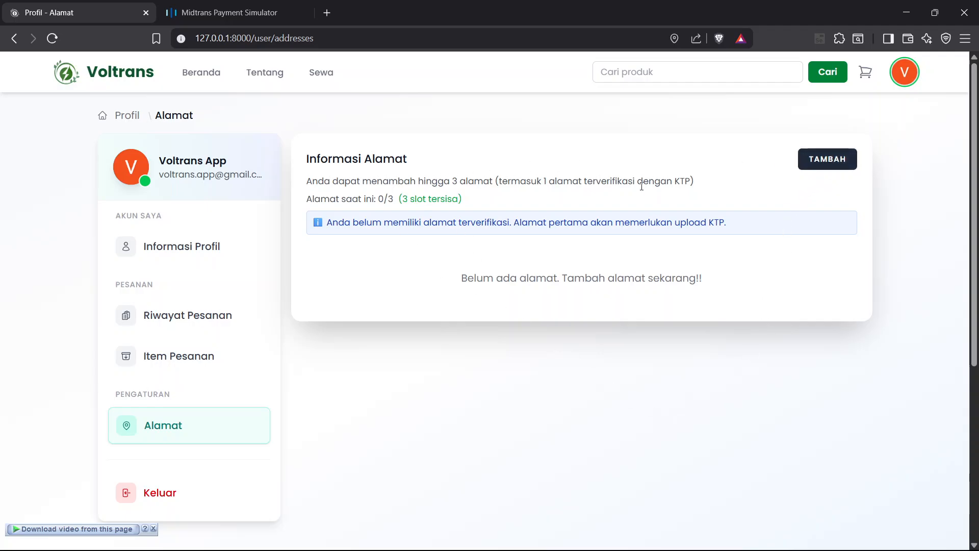
Return to the vehicle rental page, reopen BYD Seal and examine the ordering requirement in its Pilih Tanggal Sewa section
{"action": "left_click", "coordinate": [320, 74]}
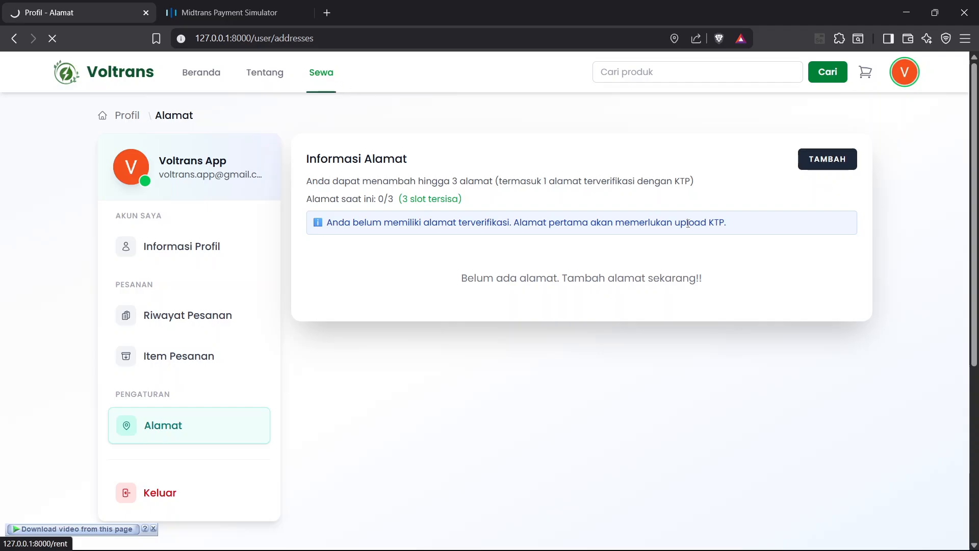
{"action": "scroll", "coordinate": [405, 343], "scroll_direction": "down", "scroll_amount": 6}
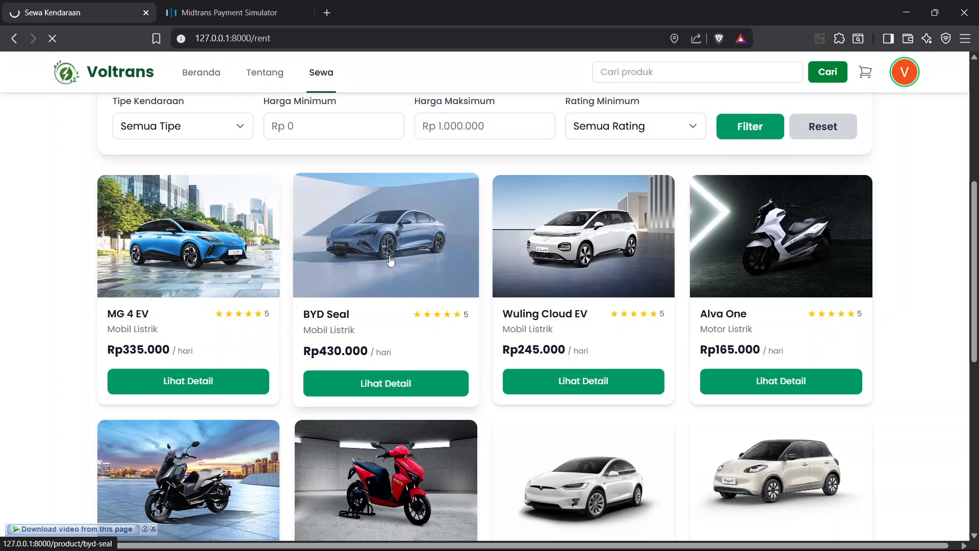
{"action": "left_click", "coordinate": [469, 268]}
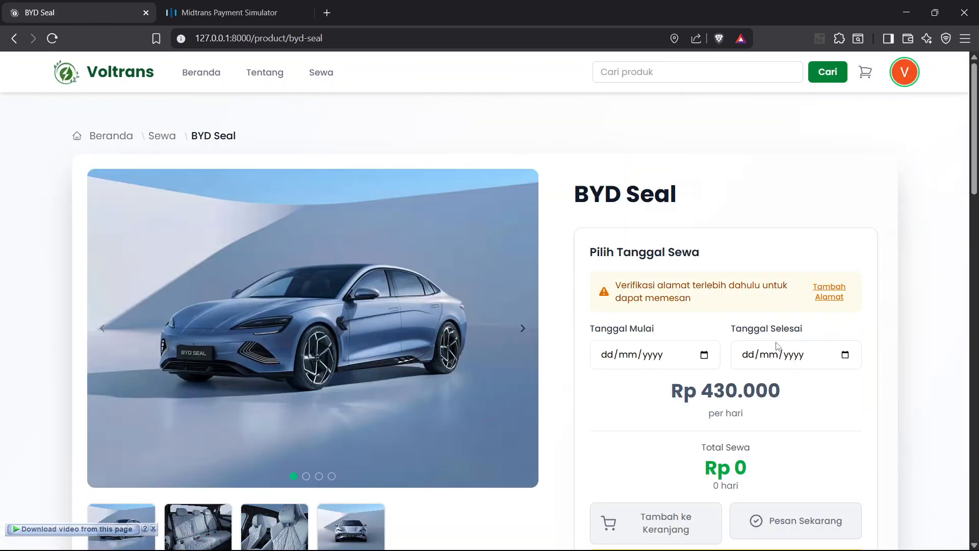
{"action": "scroll", "coordinate": [580, 267], "scroll_direction": "down", "scroll_amount": 1}
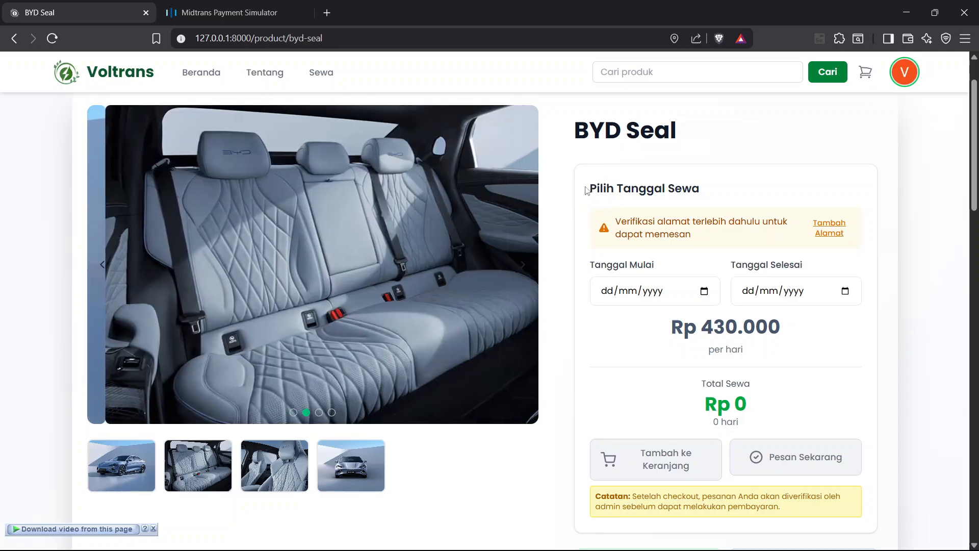
{"action": "left_click_drag", "start_coordinate": [588, 189], "coordinate": [699, 191]}
{"action": "left_click", "coordinate": [646, 225]}
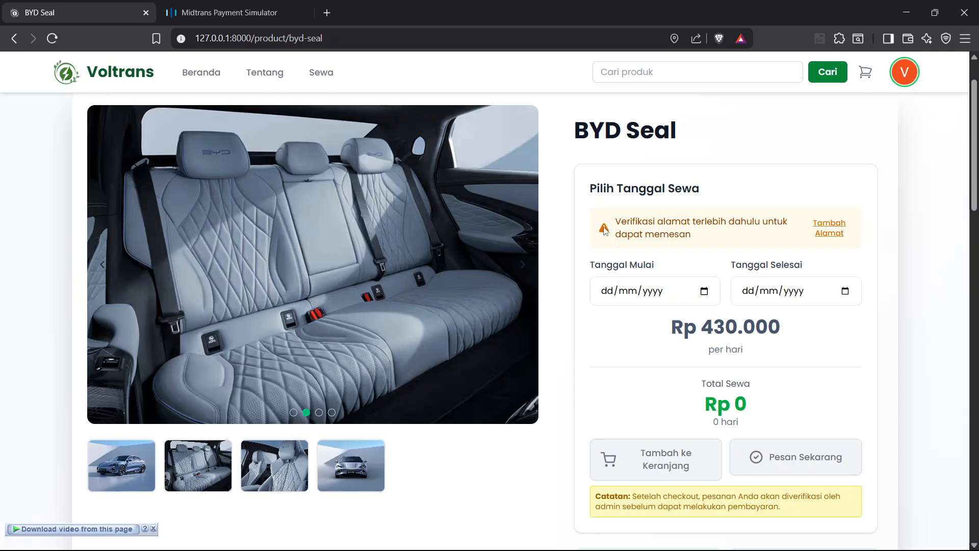
Go from BYD Seal's address verification notice to the account's address page and open the Tambah Alamat form
{"action": "left_click_drag", "start_coordinate": [605, 230], "coordinate": [639, 223]}
{"action": "left_click", "coordinate": [665, 235]}
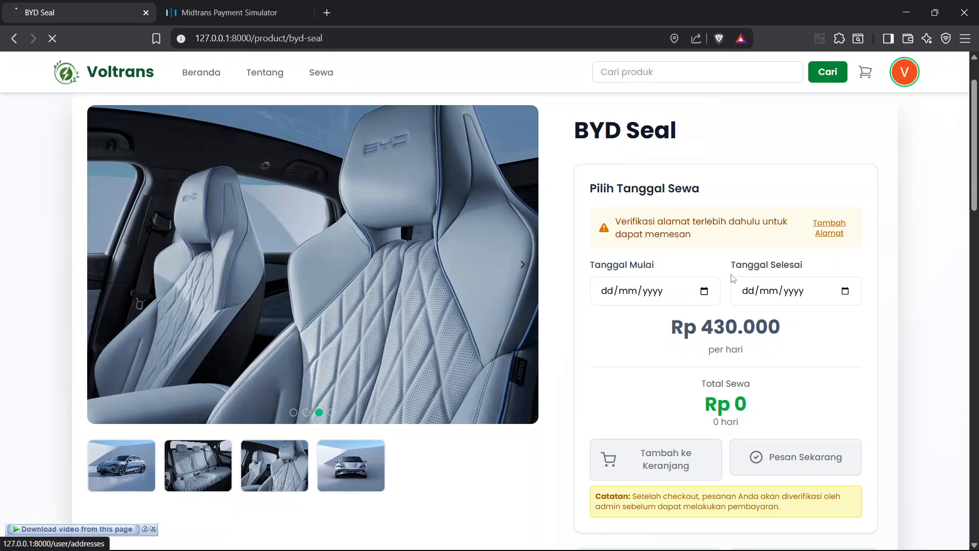
{"action": "left_click", "coordinate": [830, 232]}
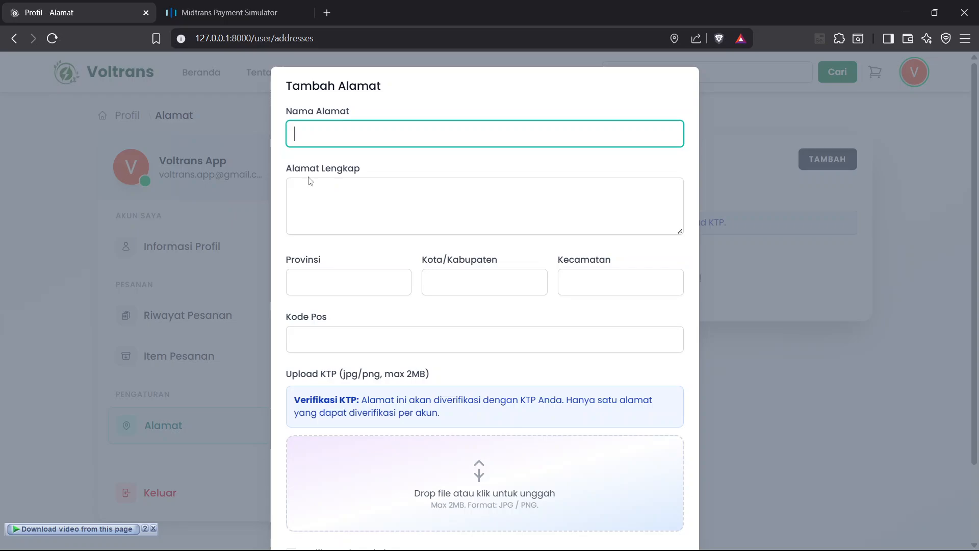
Examine the Tambah Alamat form's address, region and postal code fields, its KTP upload area and its main-address option
{"action": "left_click", "coordinate": [362, 213]}
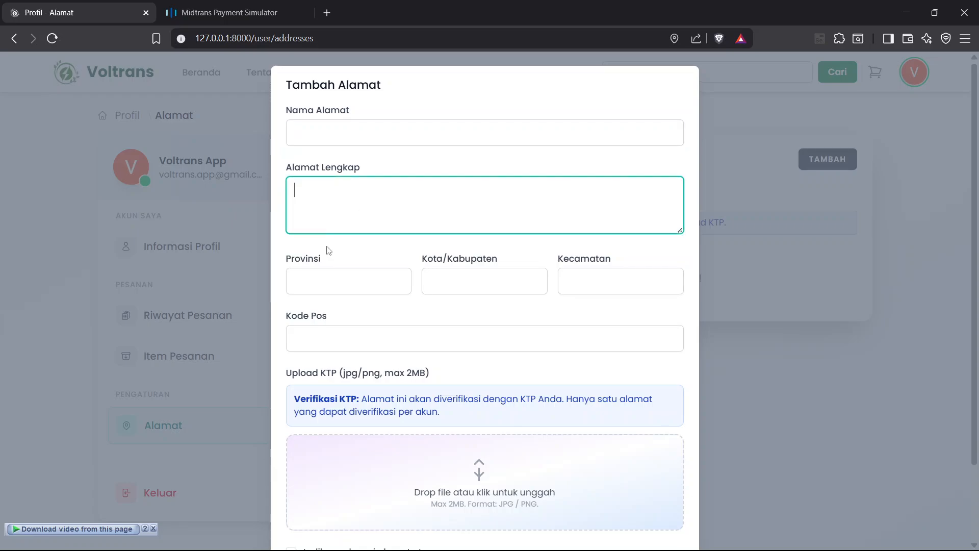
{"action": "scroll", "coordinate": [325, 249], "scroll_direction": "down", "scroll_amount": 1}
{"action": "key", "text": "Tab"}
{"action": "key", "text": "Tab"}
{"action": "key", "text": "Tab"}
{"action": "key", "text": "Tab"}
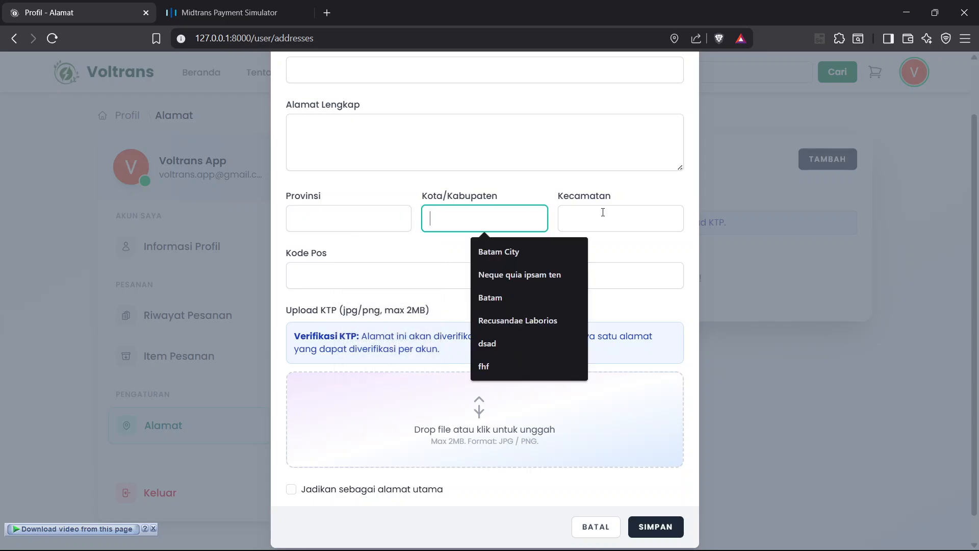
{"action": "left_click", "coordinate": [278, 301]}
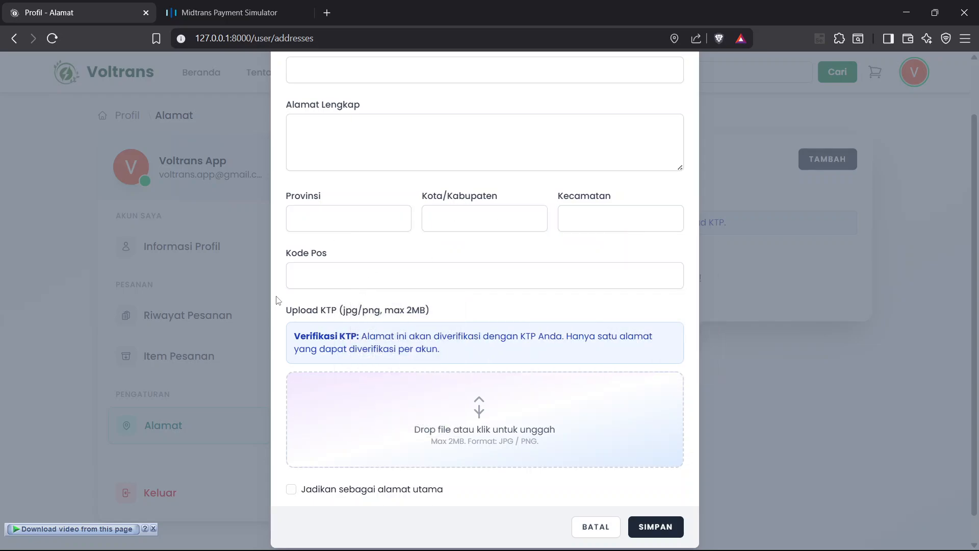
{"action": "scroll", "coordinate": [278, 301], "scroll_direction": "down", "scroll_amount": 1}
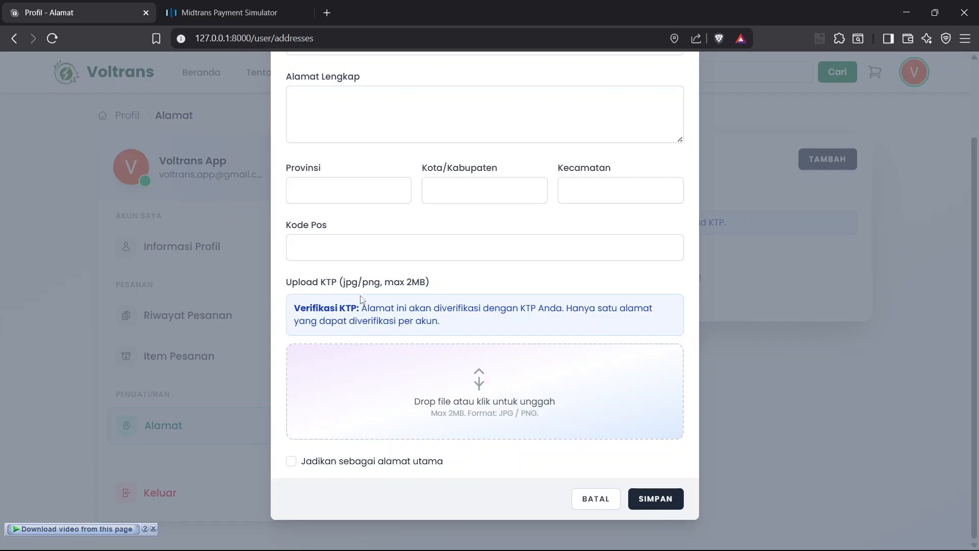
{"action": "left_click", "coordinate": [292, 462]}
{"action": "scroll", "coordinate": [470, 293], "scroll_direction": "up", "scroll_amount": 3}
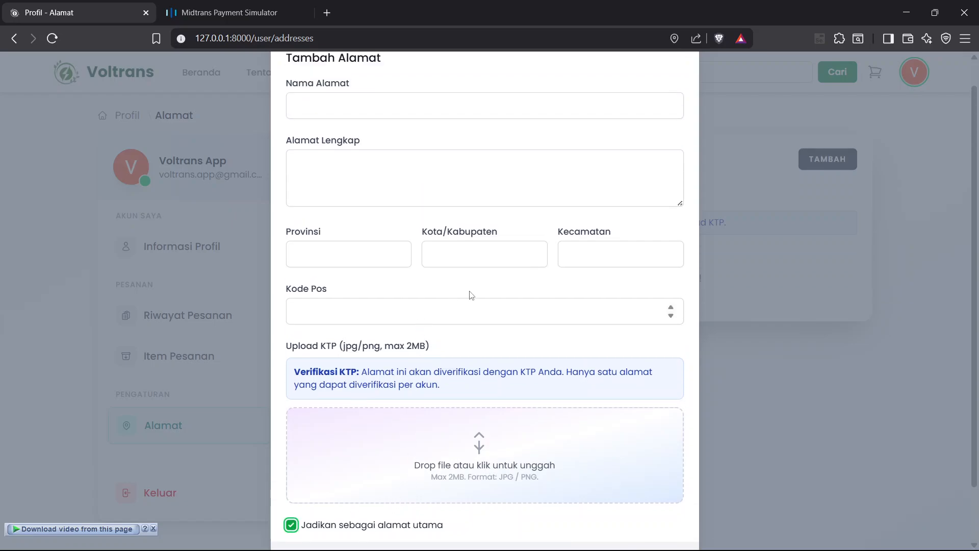
Fill all inputs of the address form with Fake Filler dummy data and extend the postal code to four digits
{"action": "right_click", "coordinate": [498, 211]}
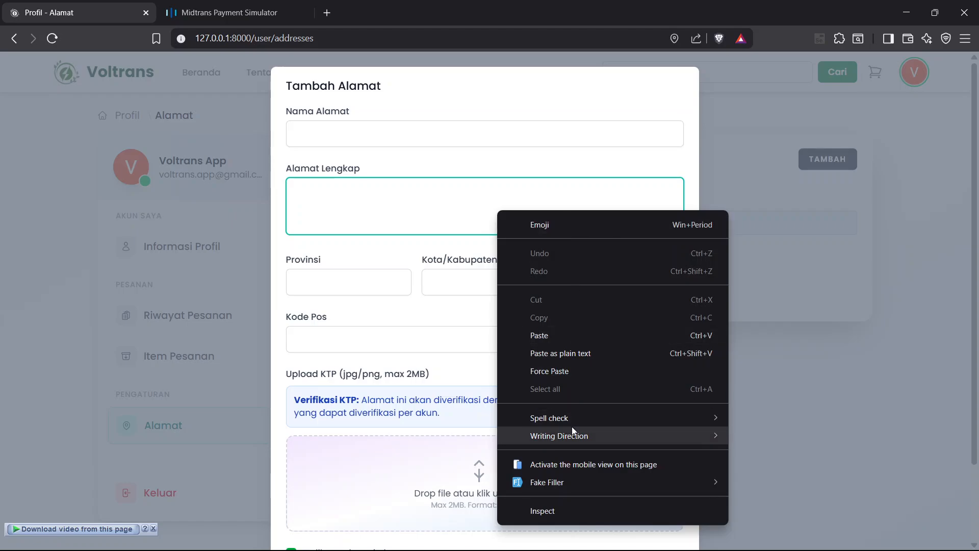
{"action": "mouse_move", "coordinate": [647, 477]}
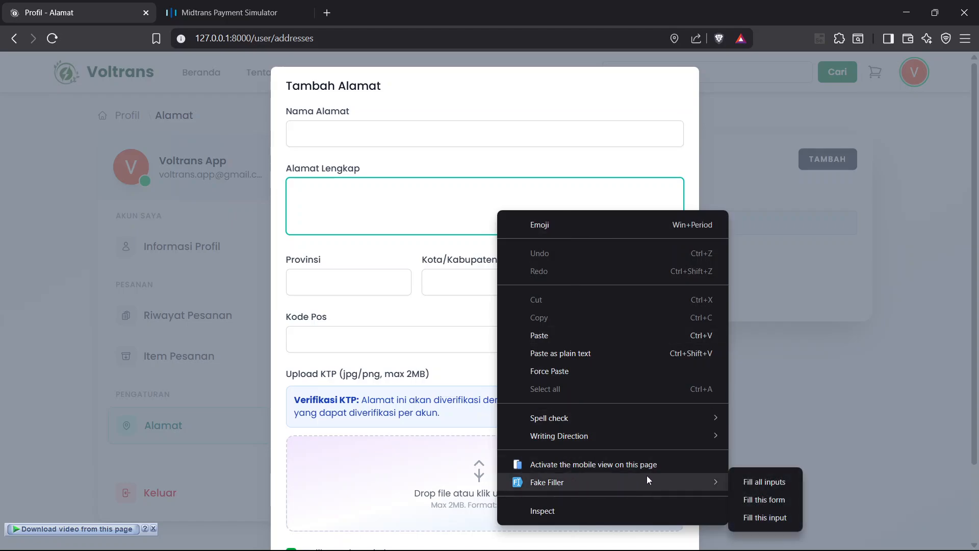
{"action": "left_click", "coordinate": [752, 485]}
{"action": "scroll", "coordinate": [417, 363], "scroll_direction": "down", "scroll_amount": 2}
{"action": "scroll", "coordinate": [417, 363], "scroll_direction": "up", "scroll_amount": 2}
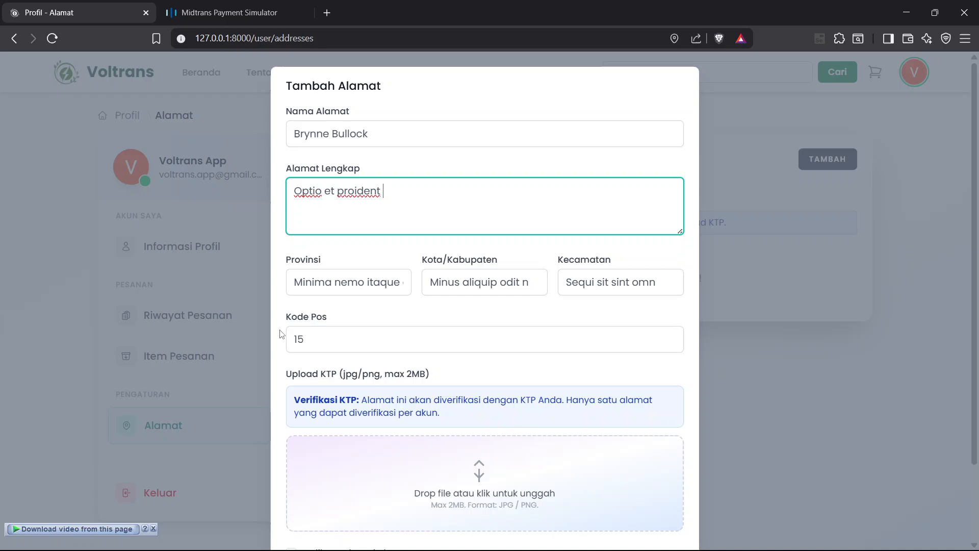
{"action": "left_click", "coordinate": [333, 346]}
{"action": "scroll", "coordinate": [397, 412], "scroll_direction": "down", "scroll_amount": 2}
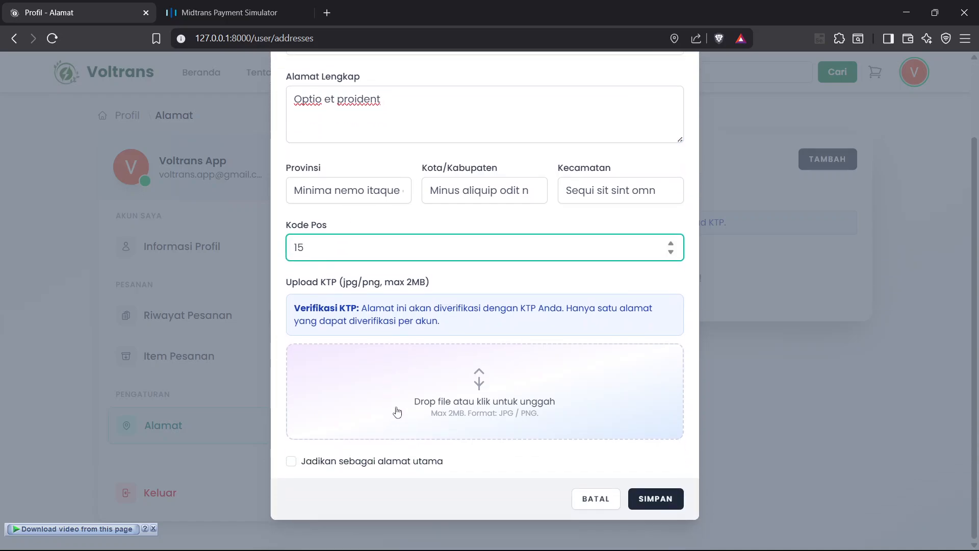
{"action": "type", "text": "12"}
Upload steptodown.com229186.jpg as the KTP image, save the new address and dismiss the browser's offer to store it
{"action": "left_click", "coordinate": [496, 408]}
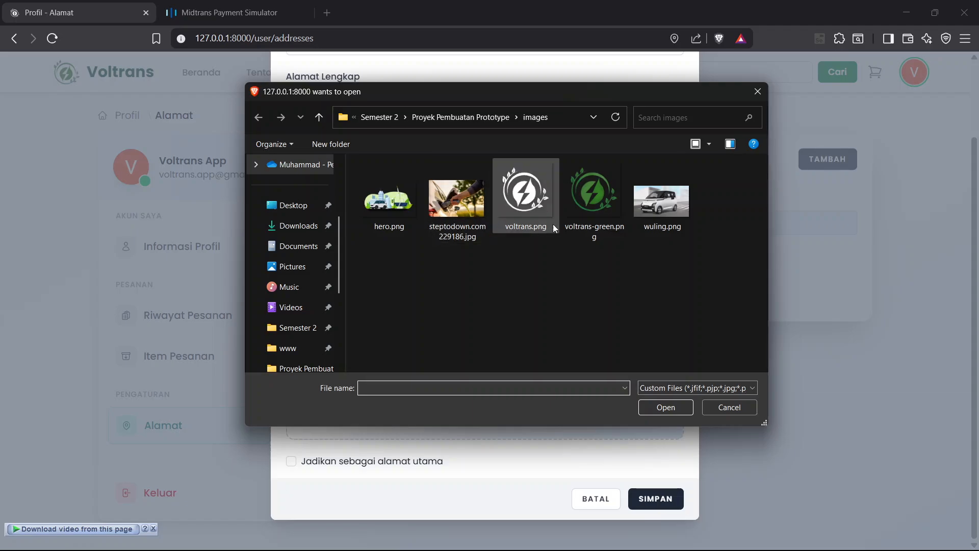
{"action": "left_click", "coordinate": [463, 209]}
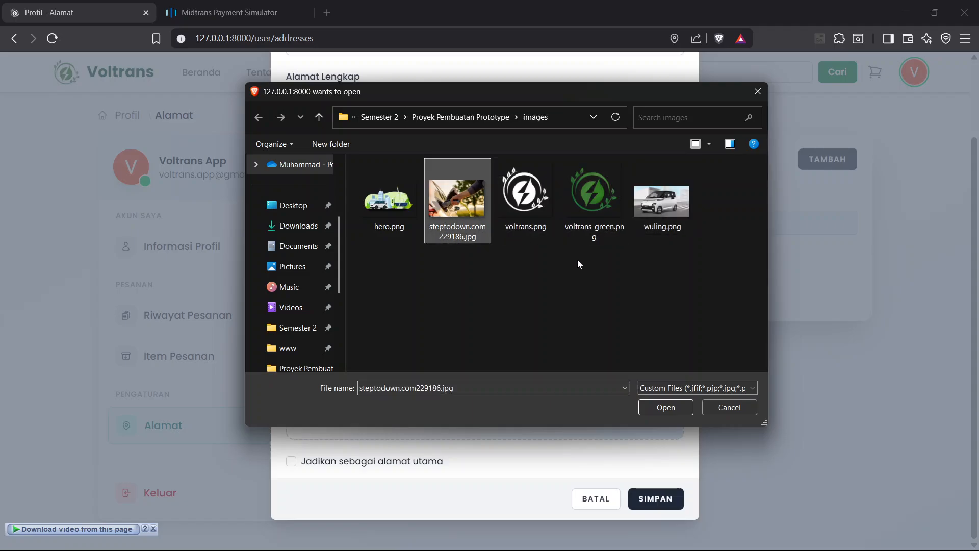
{"action": "left_click", "coordinate": [653, 410]}
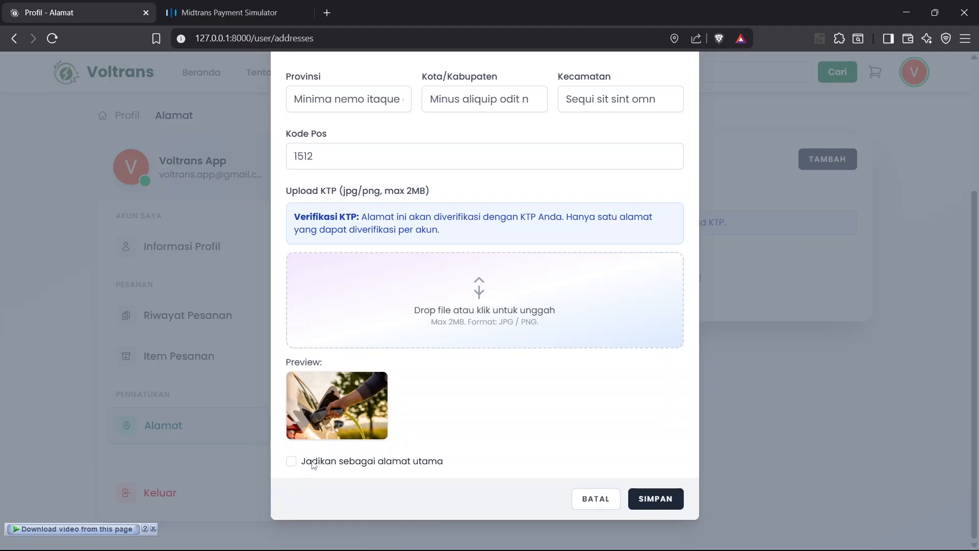
{"action": "left_click", "coordinate": [665, 507]}
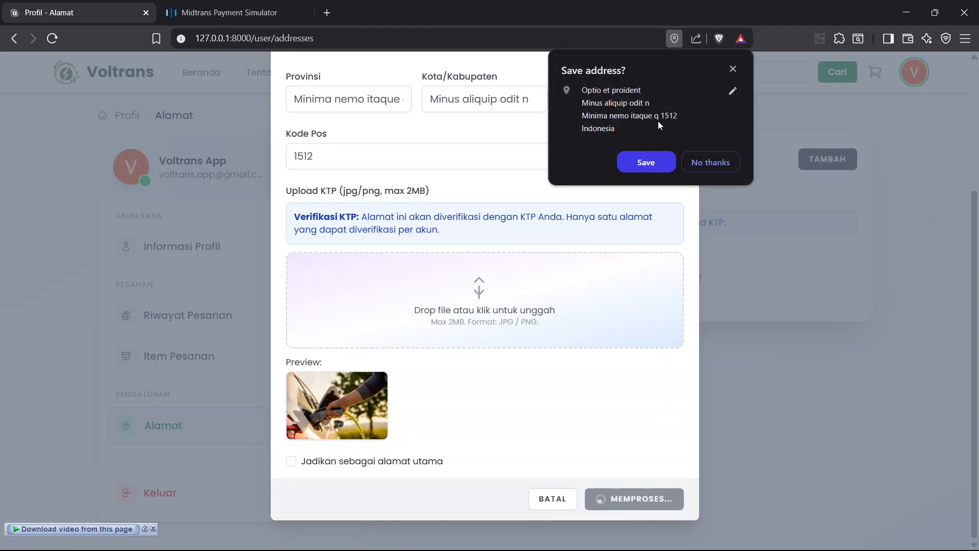
{"action": "left_click", "coordinate": [734, 69]}
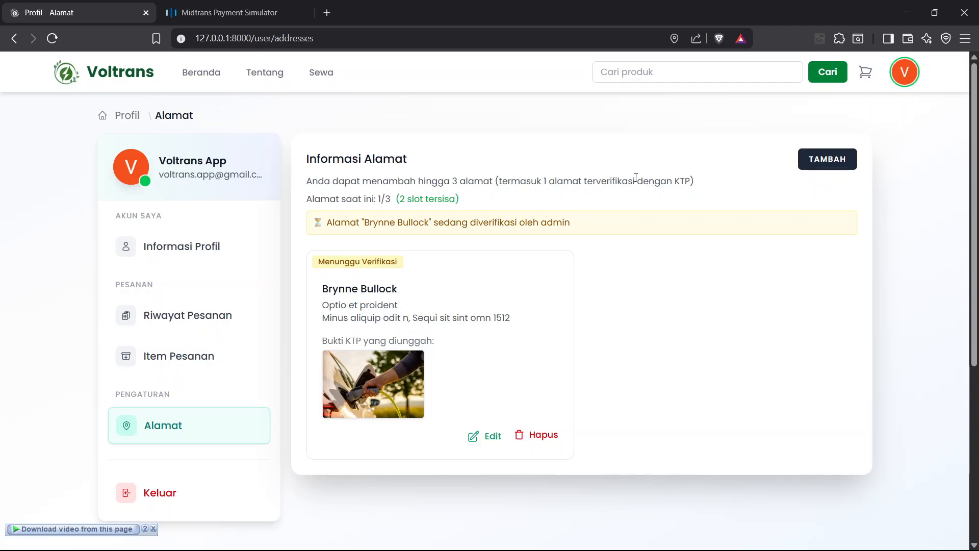
Reopen the Tambah Alamat form to look over its empty fields, and cancel it without adding another address
{"action": "left_click", "coordinate": [821, 159]}
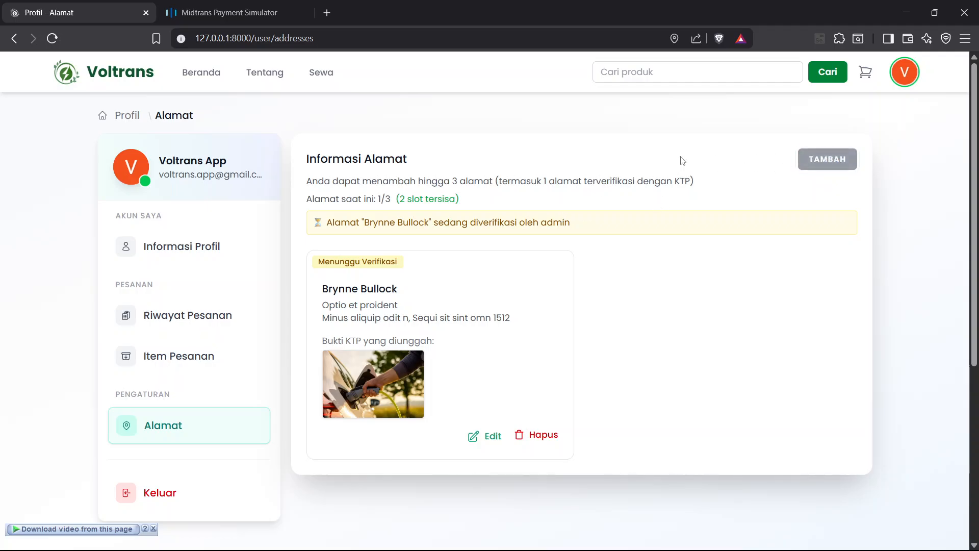
{"action": "scroll", "coordinate": [420, 362], "scroll_direction": "down", "scroll_amount": 2}
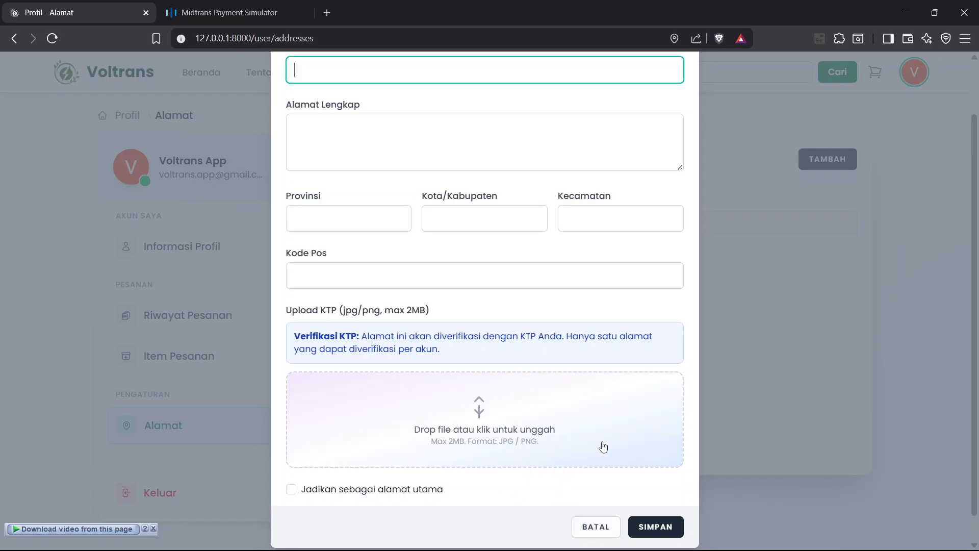
{"action": "left_click", "coordinate": [604, 532]}
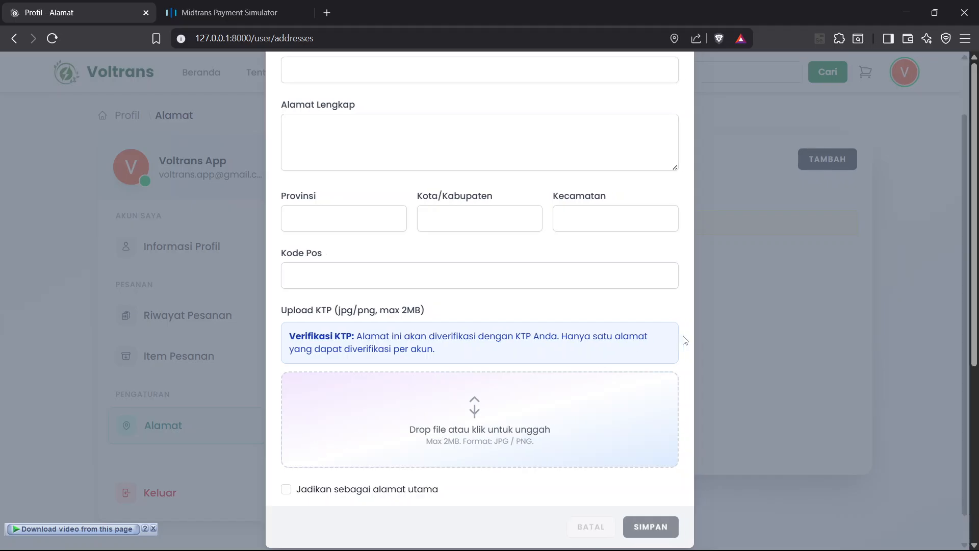
{"action": "scroll", "coordinate": [582, 295], "scroll_direction": "down", "scroll_amount": 3}
{"action": "scroll", "coordinate": [607, 292], "scroll_direction": "up", "scroll_amount": 3}
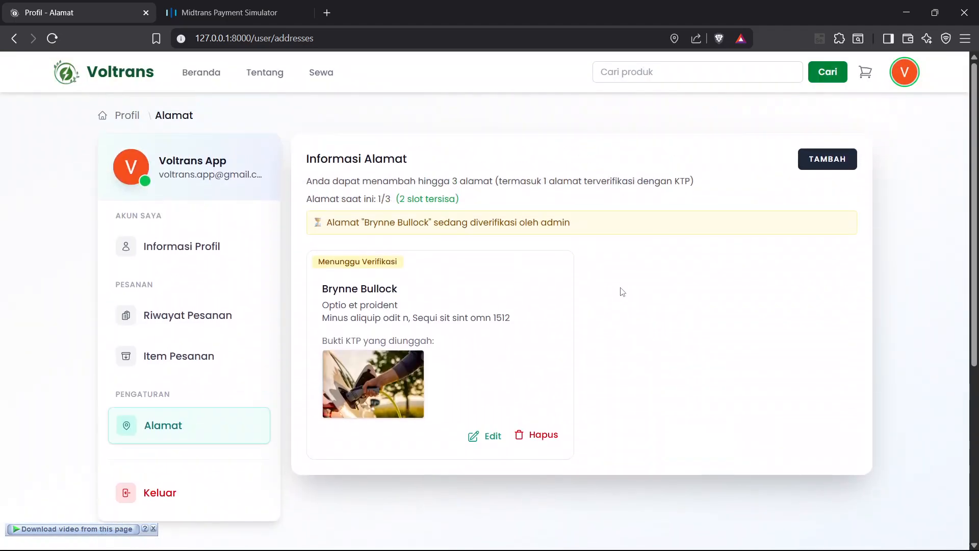
Switch to the Edge window, reload the Voltrans login page and sign in with the admin e-mail and account password
{"action": "mouse_move", "coordinate": [593, 549]}
{"action": "left_click", "coordinate": [547, 535]}
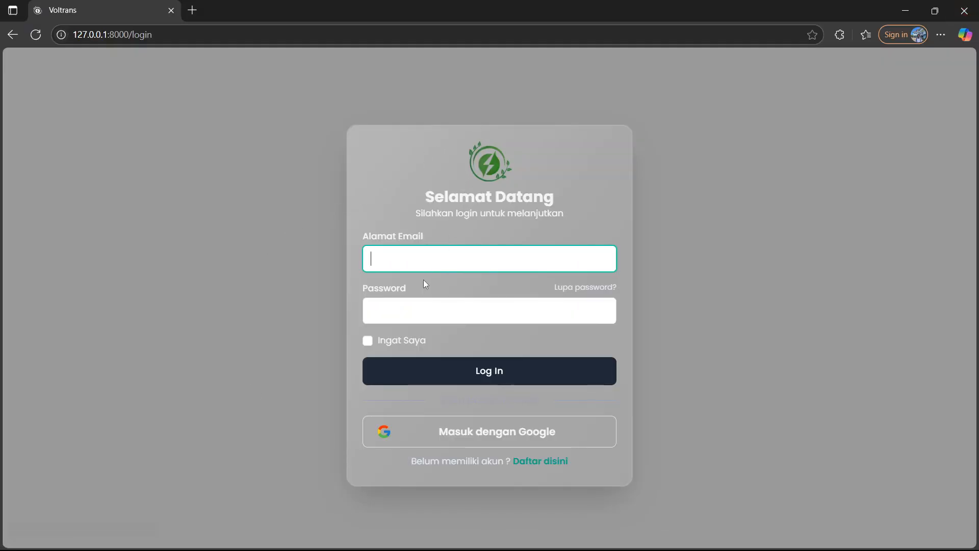
{"action": "key", "text": "F5"}
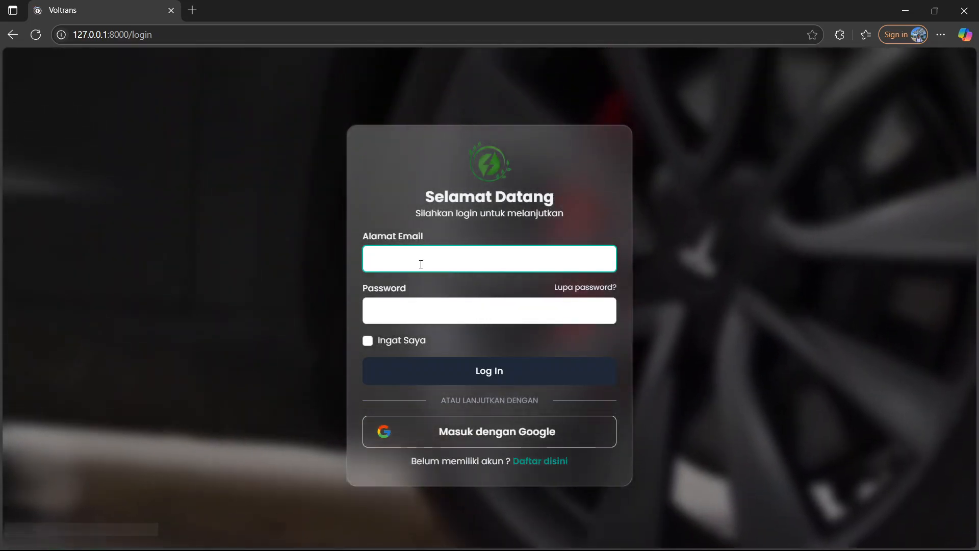
{"action": "type", "text": "ad"}
{"action": "key", "text": "Down"}
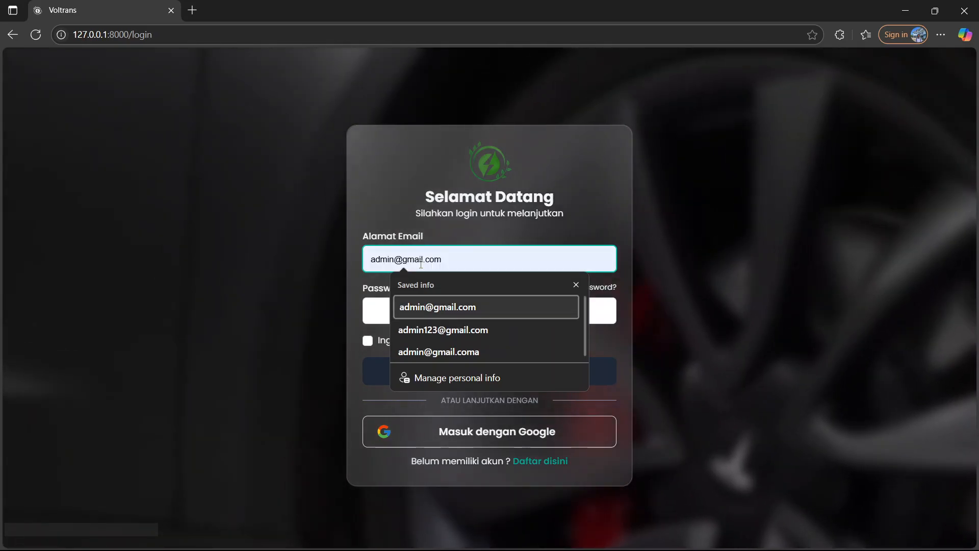
{"action": "key", "text": "Return"}
{"action": "left_click", "coordinate": [425, 309]}
{"action": "type", "text": "••"}
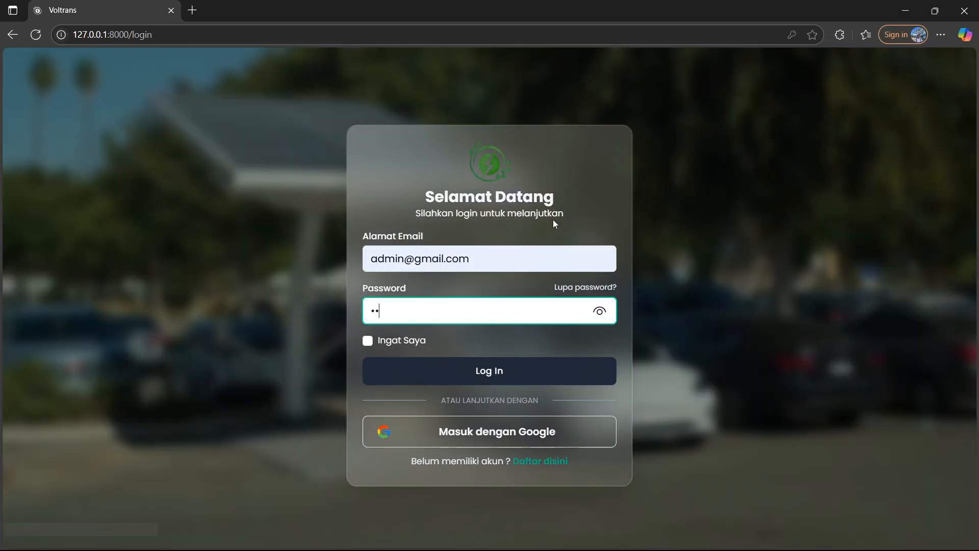
{"action": "type", "text": "••••••"}
{"action": "key", "text": "Return"}
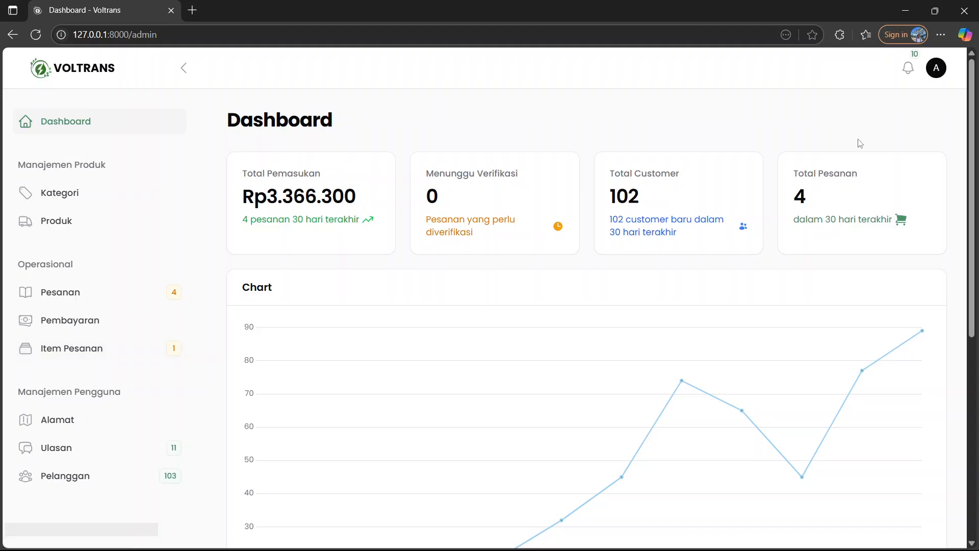
Examine the admin dashboard's notification list, including the new address verification request, and close it again
{"action": "left_click", "coordinate": [909, 68]}
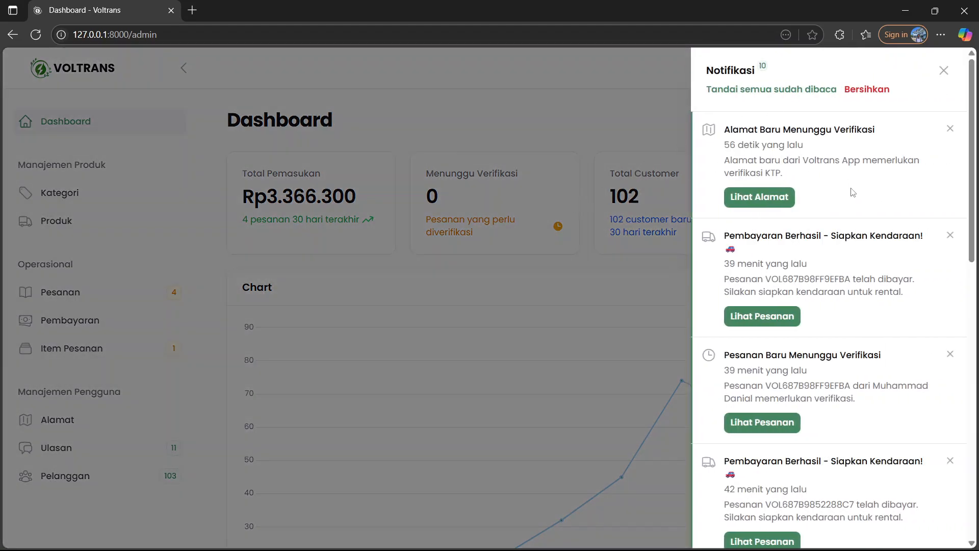
{"action": "left_click", "coordinate": [423, 129]}
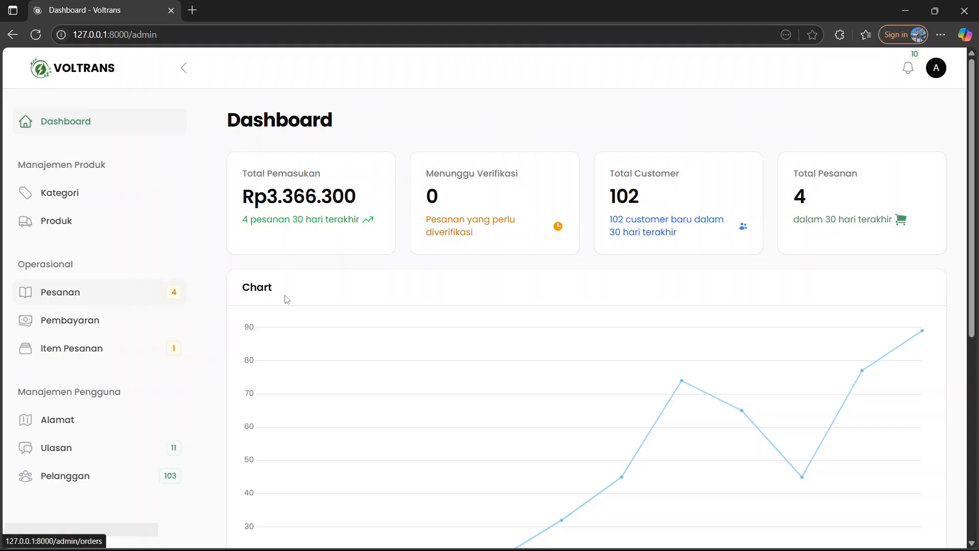
{"action": "left_click", "coordinate": [908, 67]}
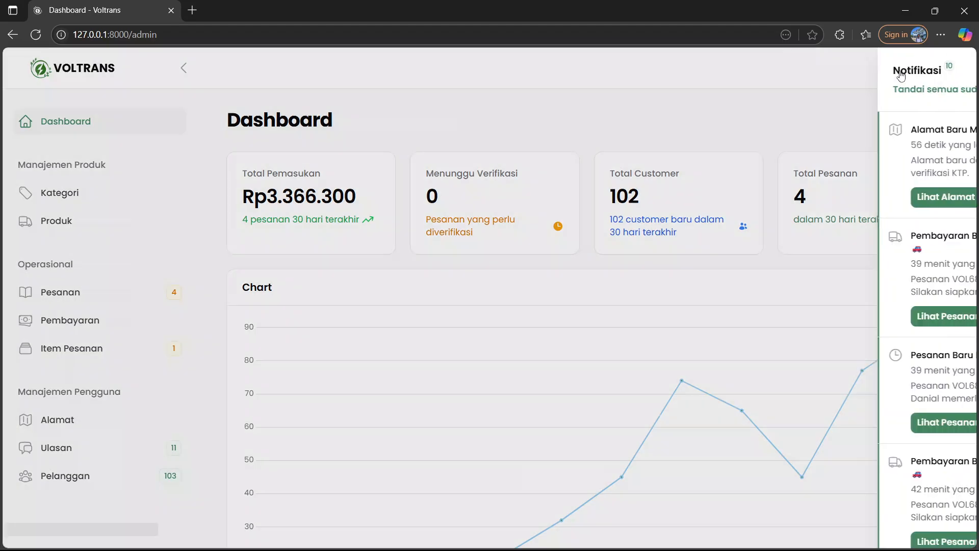
{"action": "scroll", "coordinate": [747, 336], "scroll_direction": "down", "scroll_amount": 6}
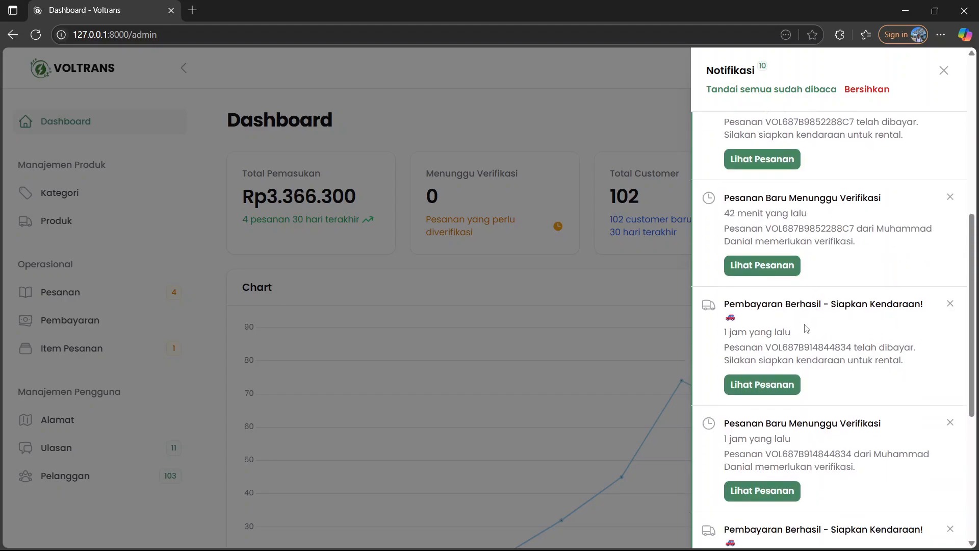
{"action": "scroll", "coordinate": [810, 327], "scroll_direction": "up", "scroll_amount": 5}
{"action": "left_click", "coordinate": [612, 121]}
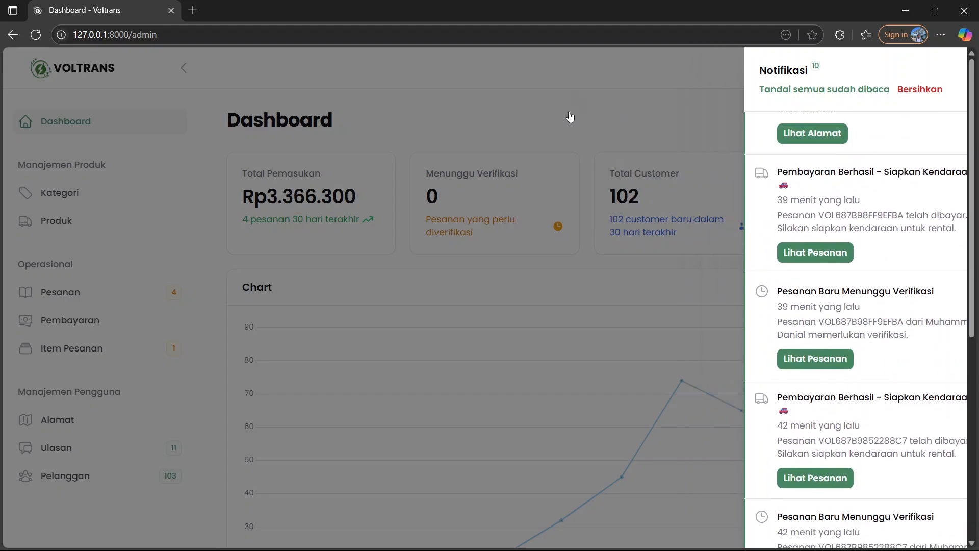
Open the Voltrans App account's pending entry in Alamat Pengguna, examine its verification details and open the KTP photo in full size
{"action": "left_click", "coordinate": [76, 427]}
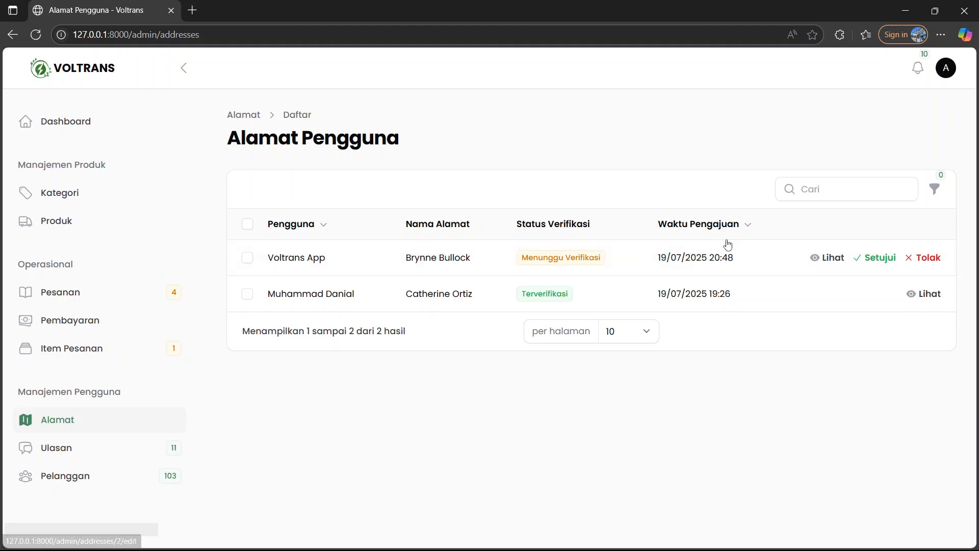
{"action": "left_click", "coordinate": [539, 261]}
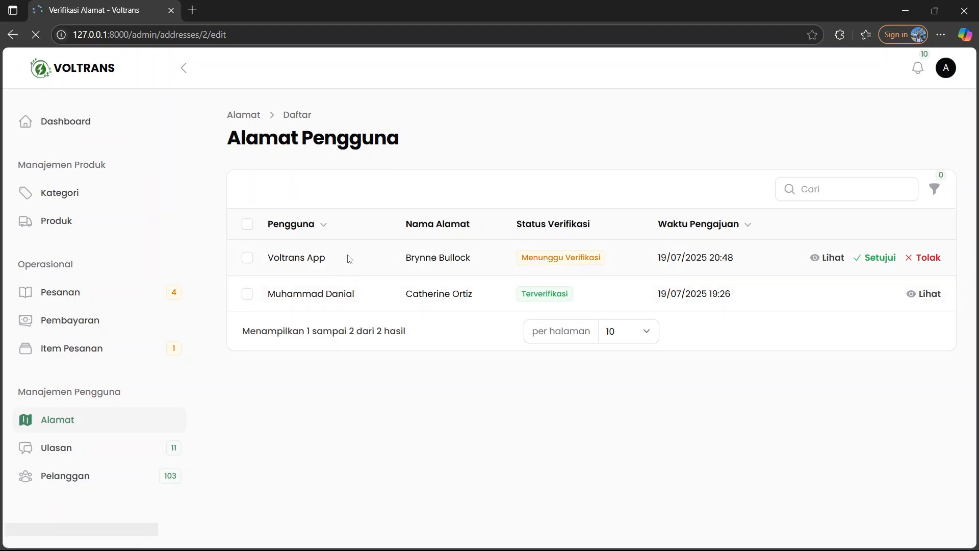
{"action": "scroll", "coordinate": [454, 270], "scroll_direction": "down", "scroll_amount": 3}
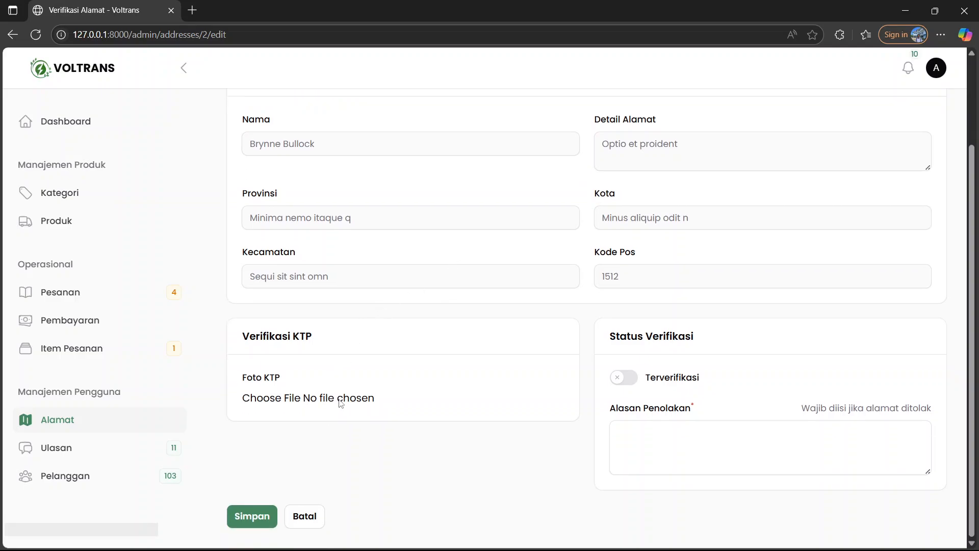
{"action": "scroll", "coordinate": [329, 416], "scroll_direction": "down", "scroll_amount": 2}
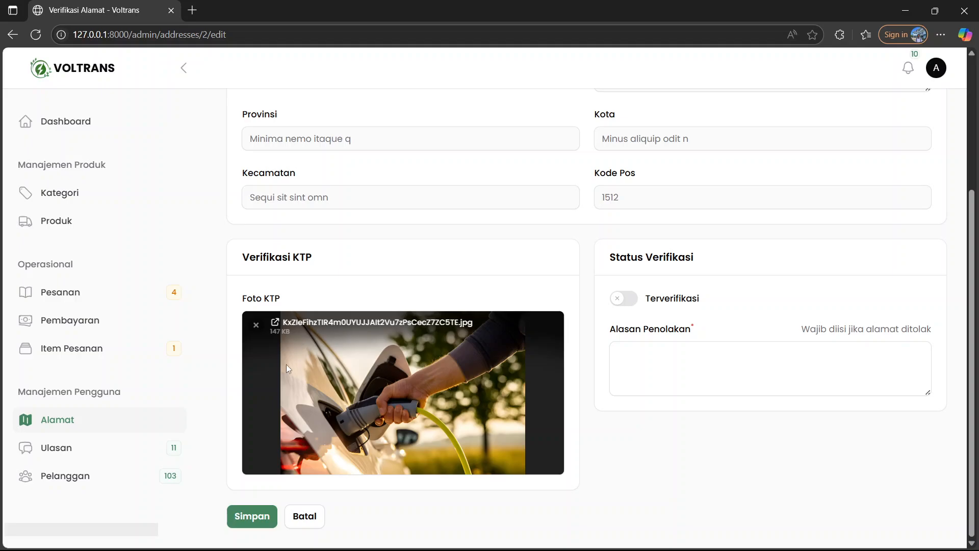
{"action": "left_click", "coordinate": [276, 322]}
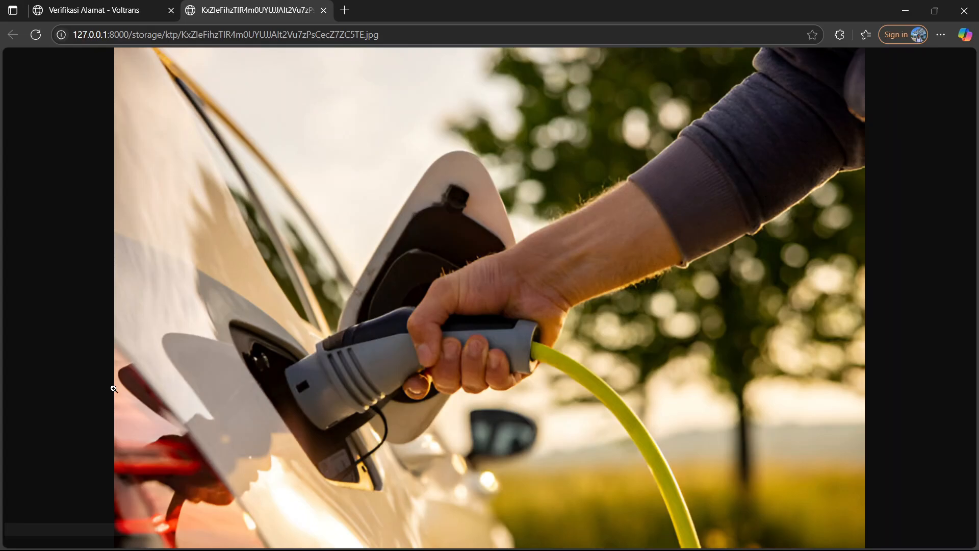
Return to the Verifikasi Alamat page, mark the Voltrans App account's address as Terverifikasi and save the verification
{"action": "left_click", "coordinate": [95, 7]}
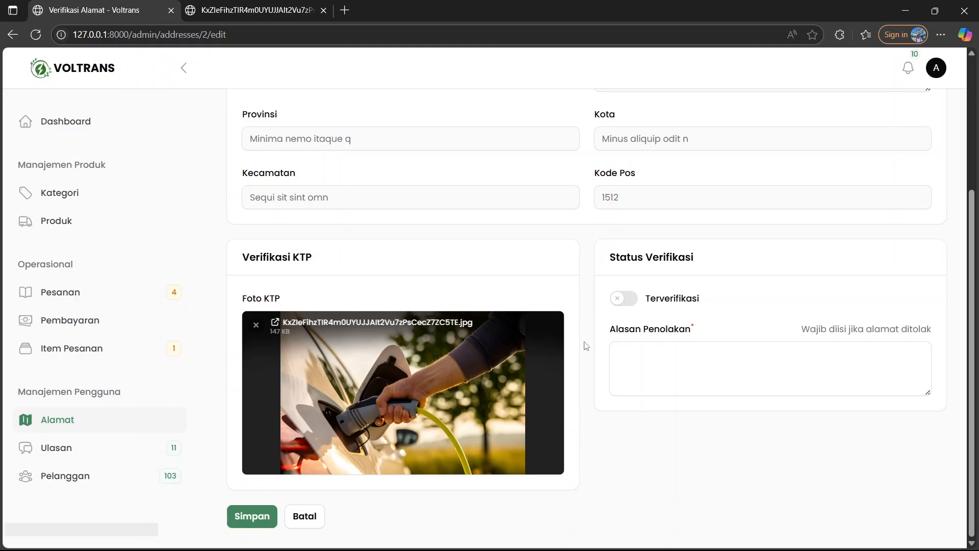
{"action": "left_click", "coordinate": [678, 362]}
{"action": "left_click", "coordinate": [753, 321]}
{"action": "left_click", "coordinate": [624, 299]}
{"action": "left_click", "coordinate": [254, 517]}
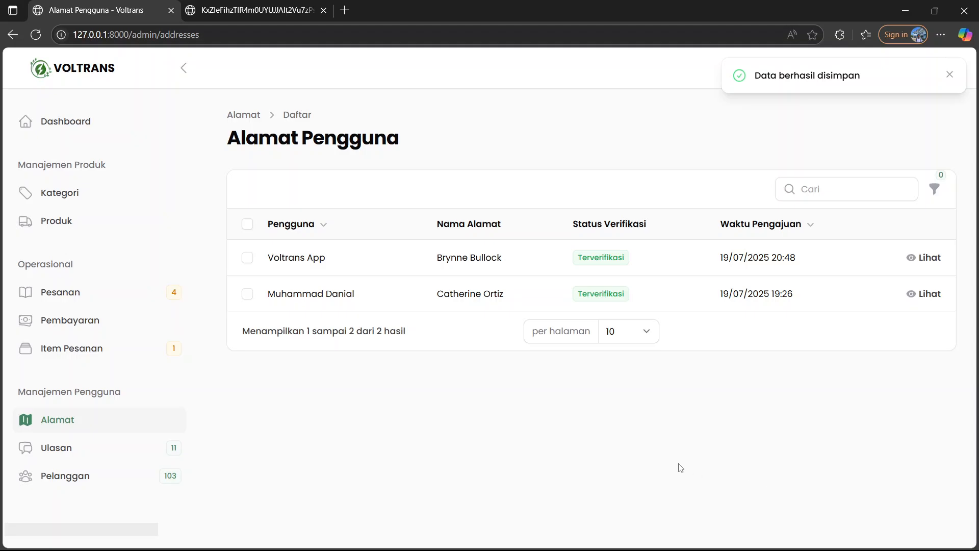
Switch to the Brave customer window, reload the address page and examine the Alamat Tambahan note in the Tambah Alamat form before closing it
{"action": "left_click", "coordinate": [631, 546]}
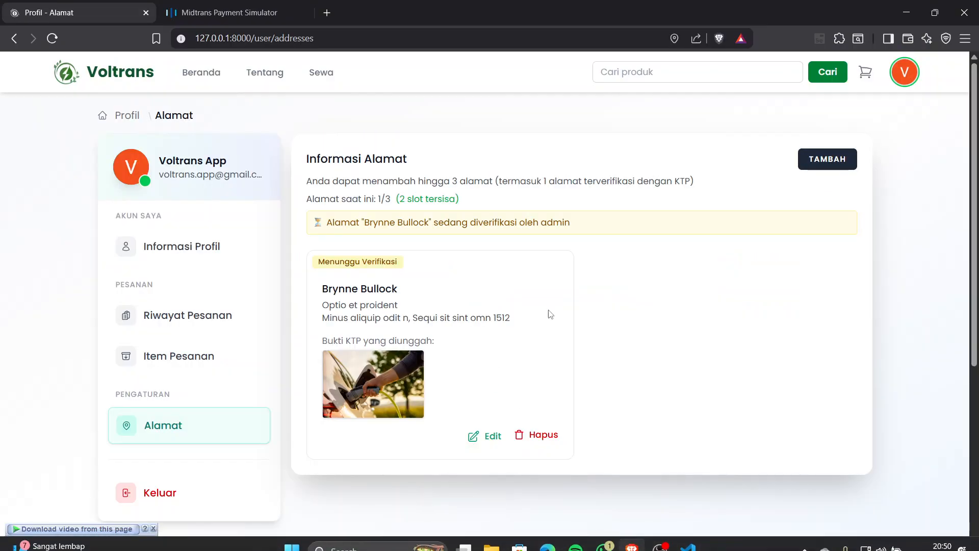
{"action": "key", "text": "F5"}
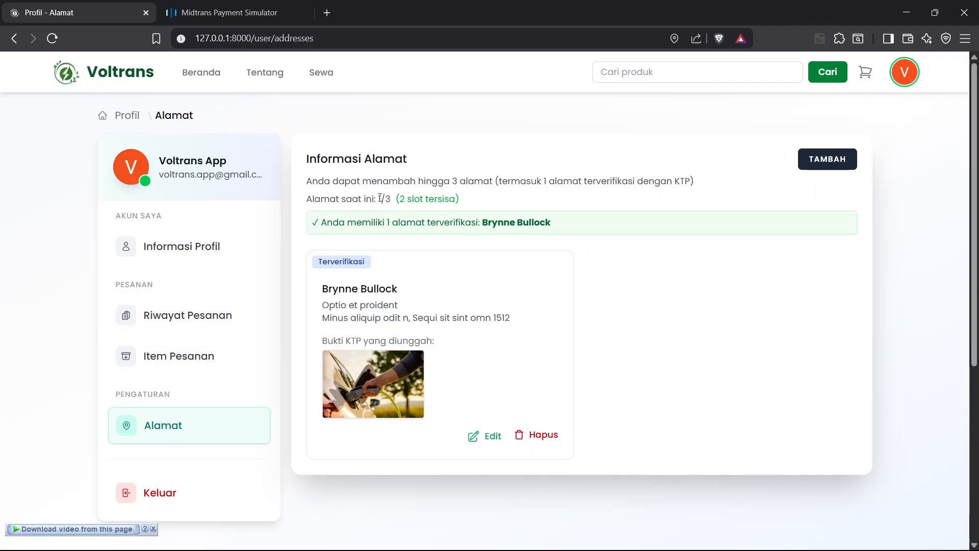
{"action": "left_click", "coordinate": [827, 159]}
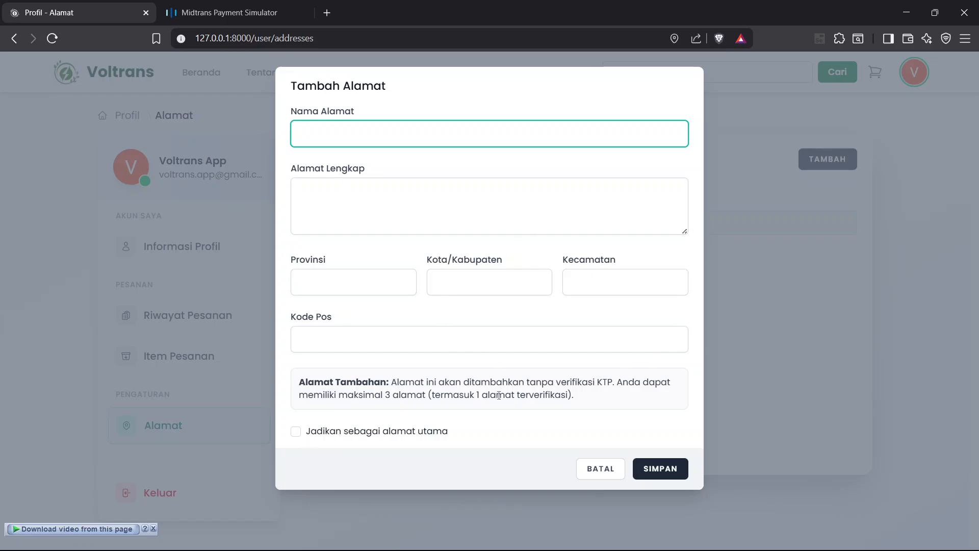
{"action": "left_click_drag", "start_coordinate": [594, 400], "coordinate": [294, 380]}
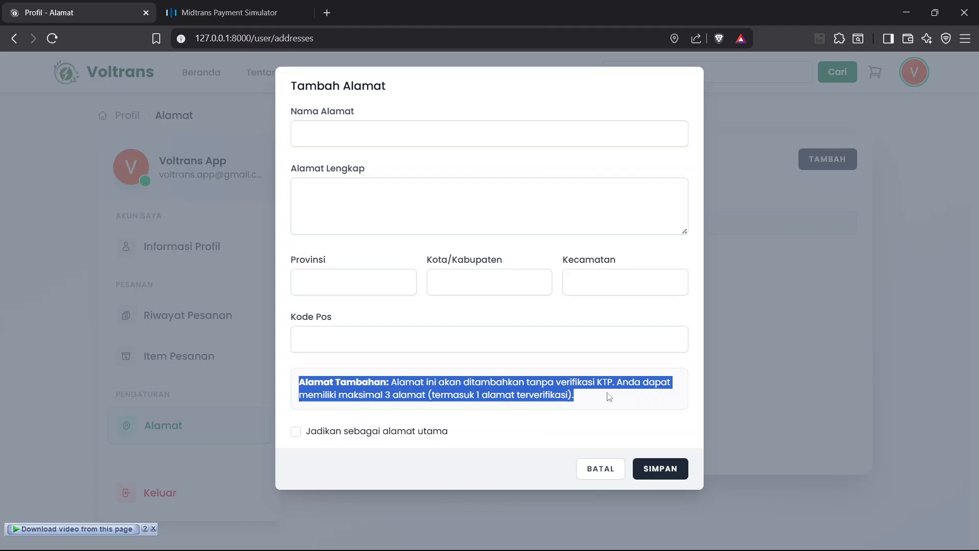
{"action": "left_click", "coordinate": [713, 377]}
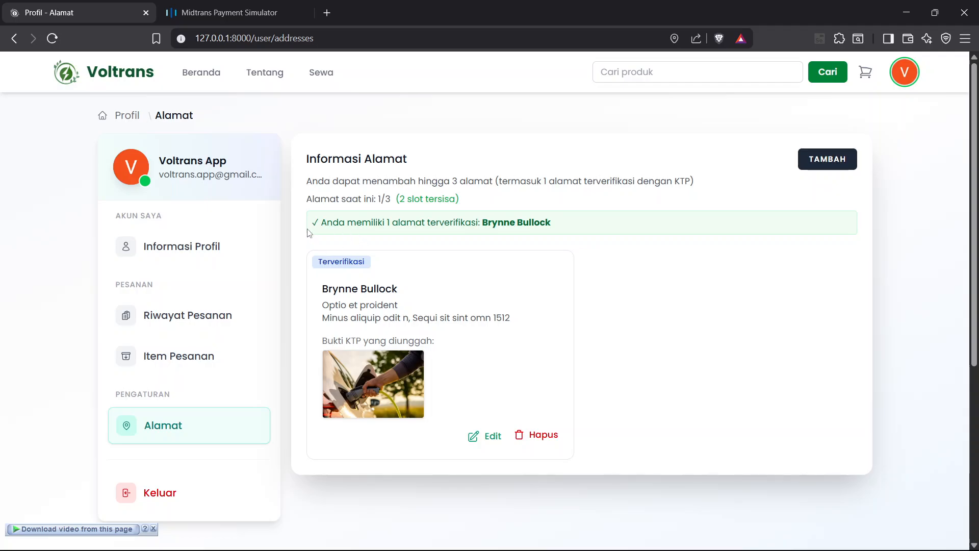
Add a second address filled with generated sample data and a five-digit postal code, dismissing the browser's offer to save it
{"action": "left_click", "coordinate": [826, 163]}
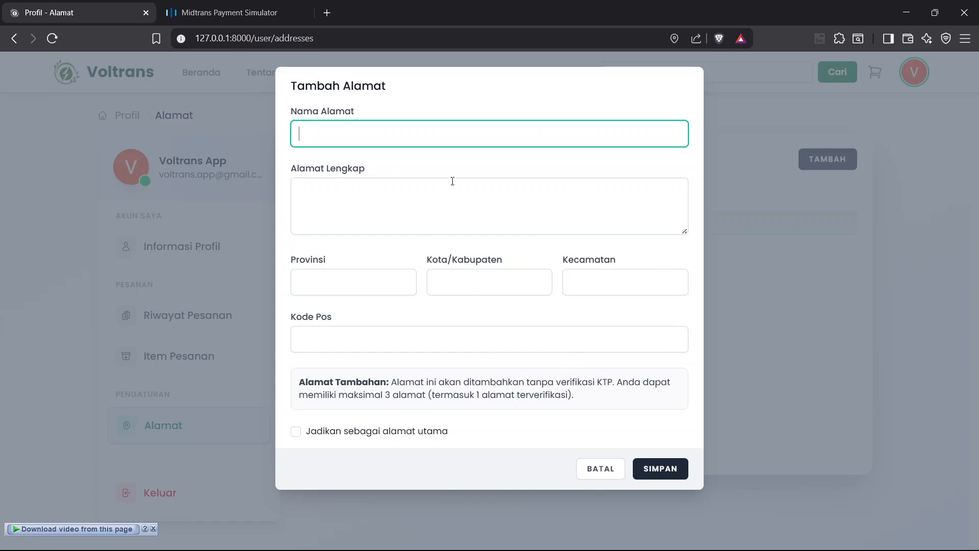
{"action": "right_click", "coordinate": [459, 165]}
{"action": "left_click", "coordinate": [498, 371]}
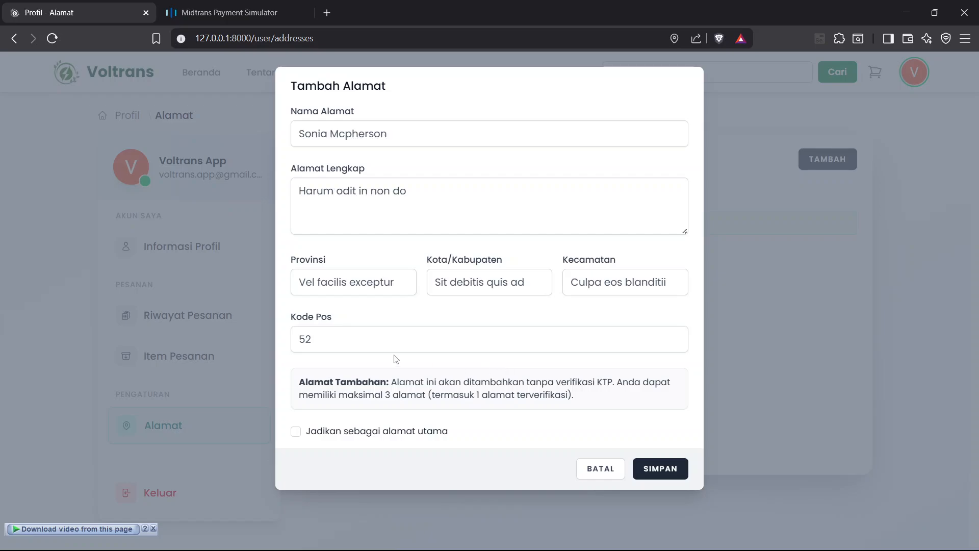
{"action": "left_click", "coordinate": [340, 345]}
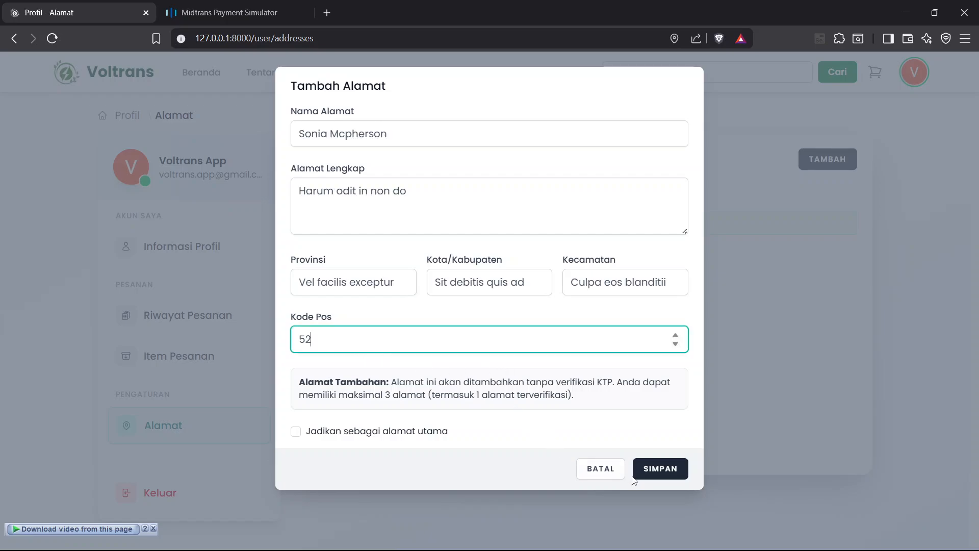
{"action": "type", "text": "123"}
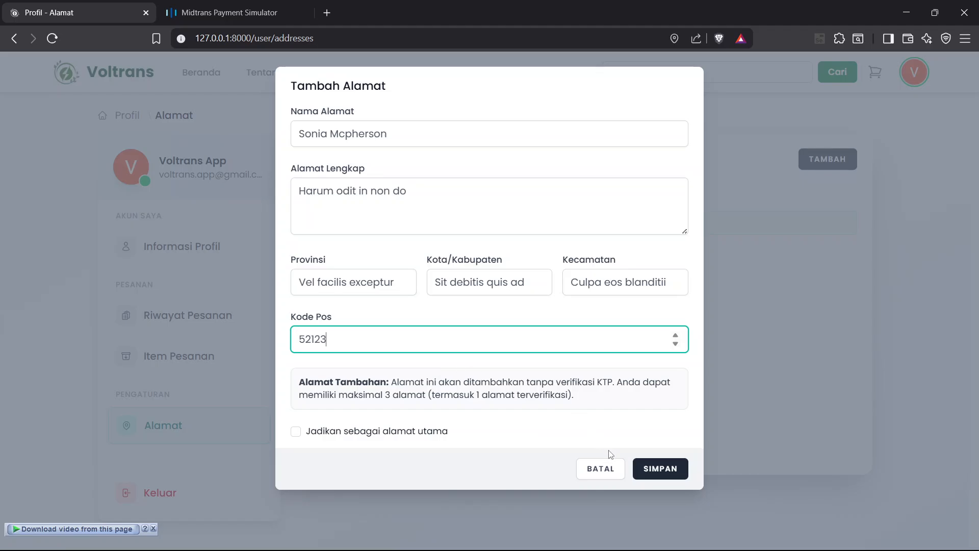
{"action": "left_click", "coordinate": [658, 467]}
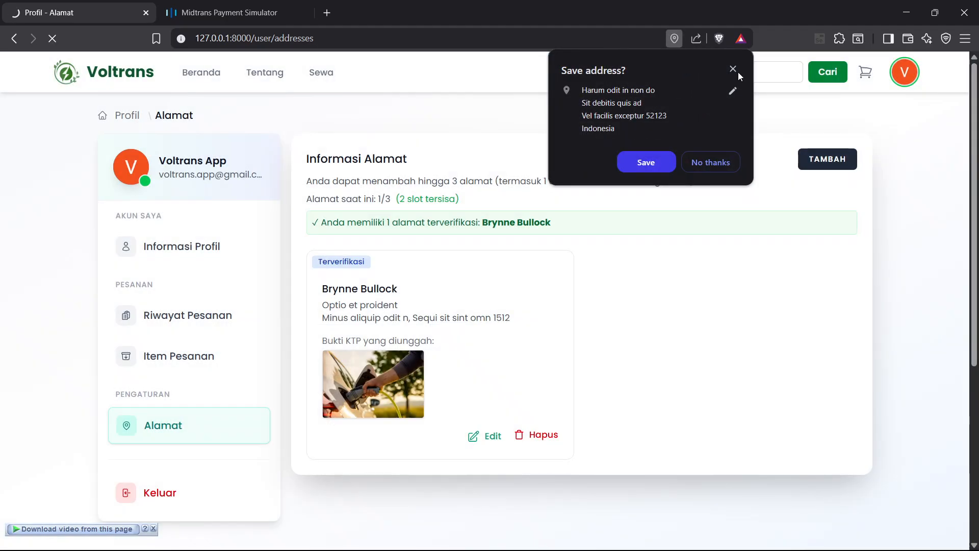
{"action": "left_click", "coordinate": [734, 69]}
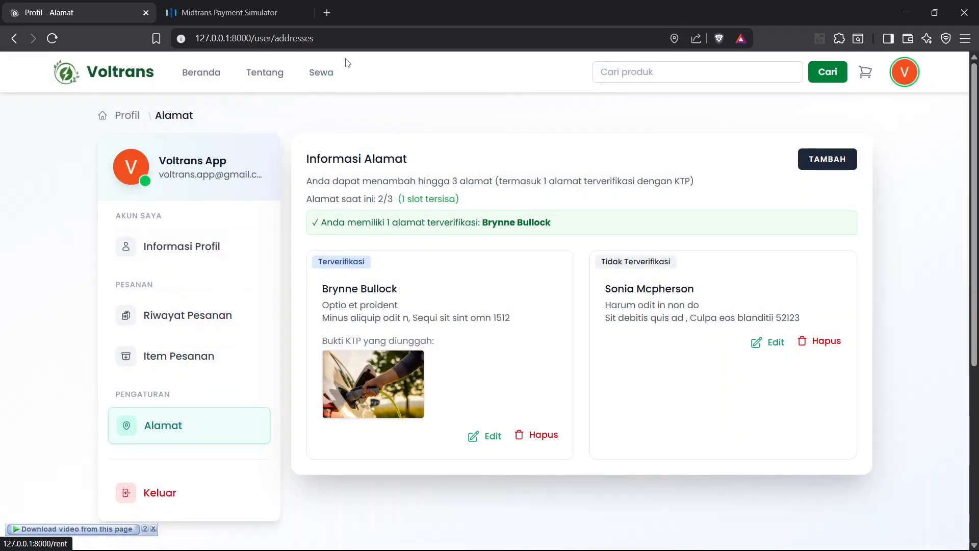
Open the BYD Seal's detail page from the Sewa vehicle list and bring up its rental date section
{"action": "left_click", "coordinate": [322, 72]}
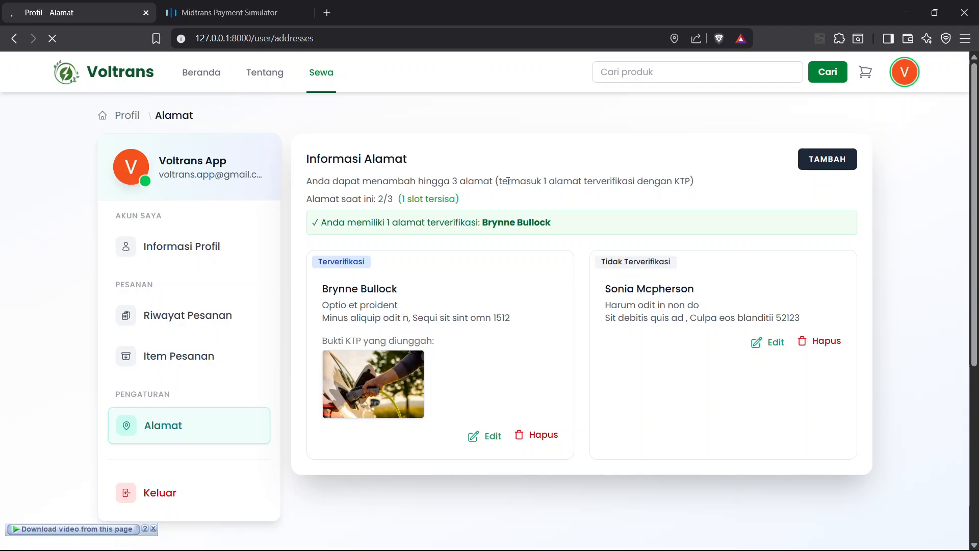
{"action": "scroll", "coordinate": [505, 258], "scroll_direction": "down", "scroll_amount": 3}
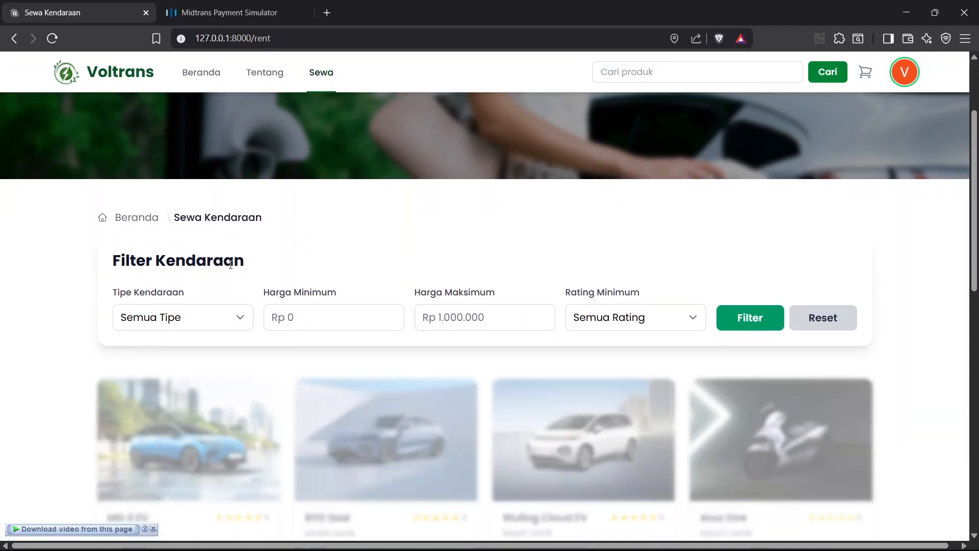
{"action": "scroll", "coordinate": [231, 264], "scroll_direction": "down", "scroll_amount": 5}
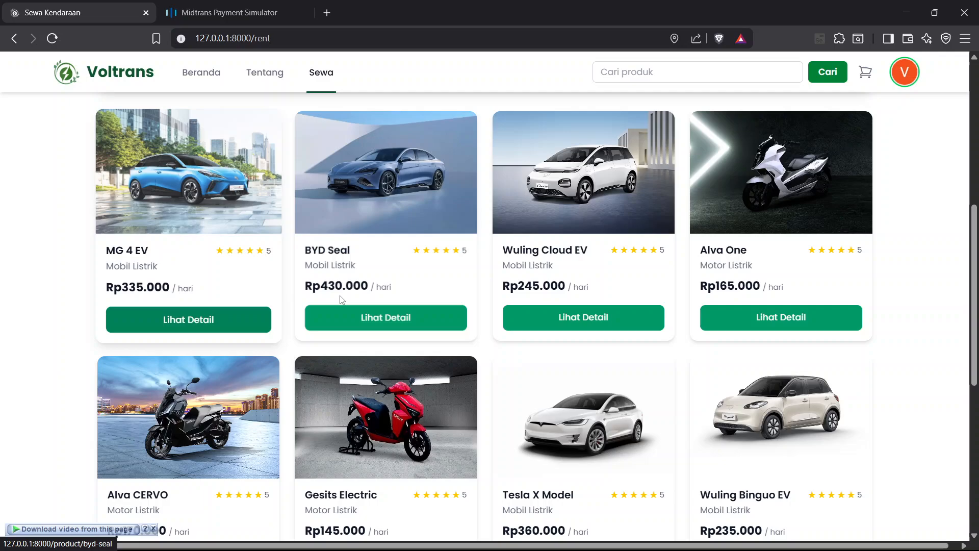
{"action": "left_click", "coordinate": [395, 186]}
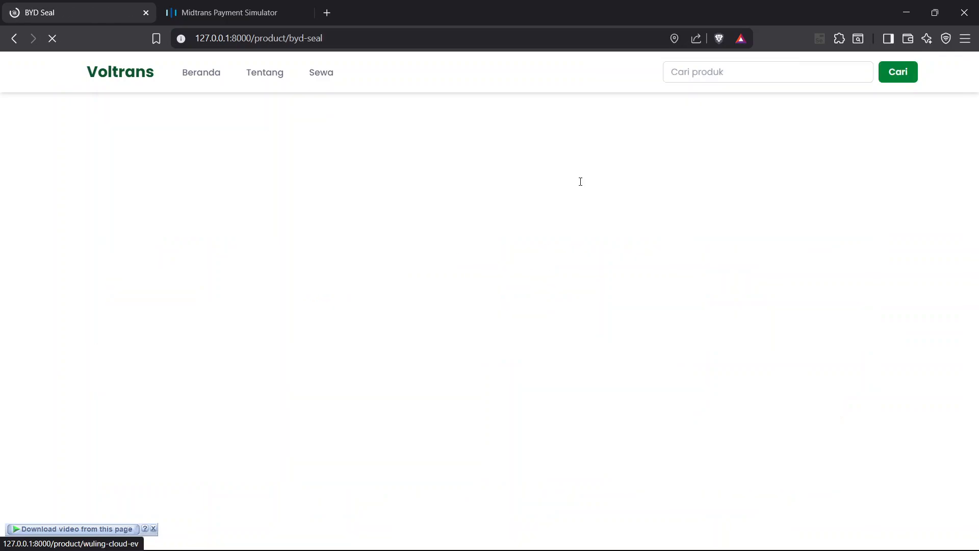
{"action": "scroll", "coordinate": [711, 184], "scroll_direction": "down", "scroll_amount": 2}
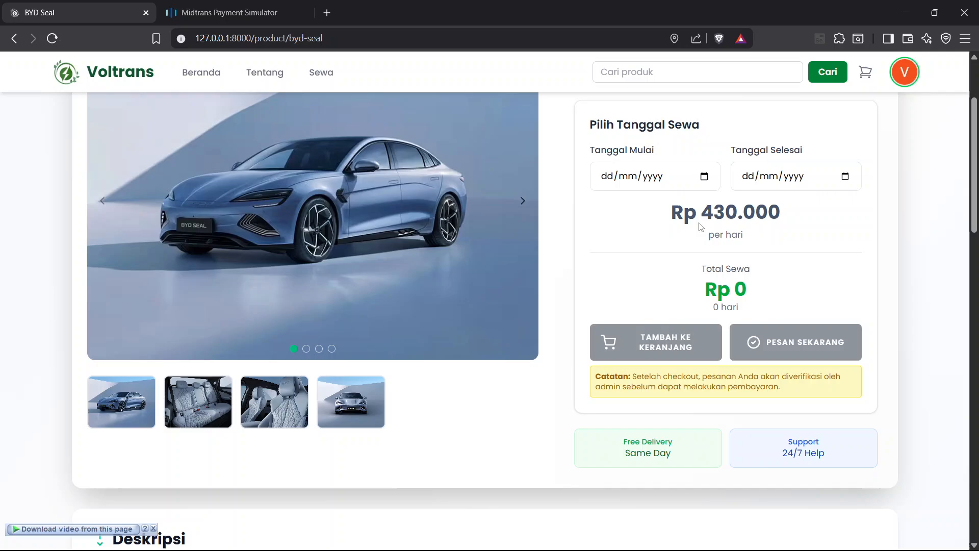
Set the BYD Seal's rental period to 21/07/2025 through 22/07/2025 and add the car to the cart
{"action": "left_click", "coordinate": [705, 177]}
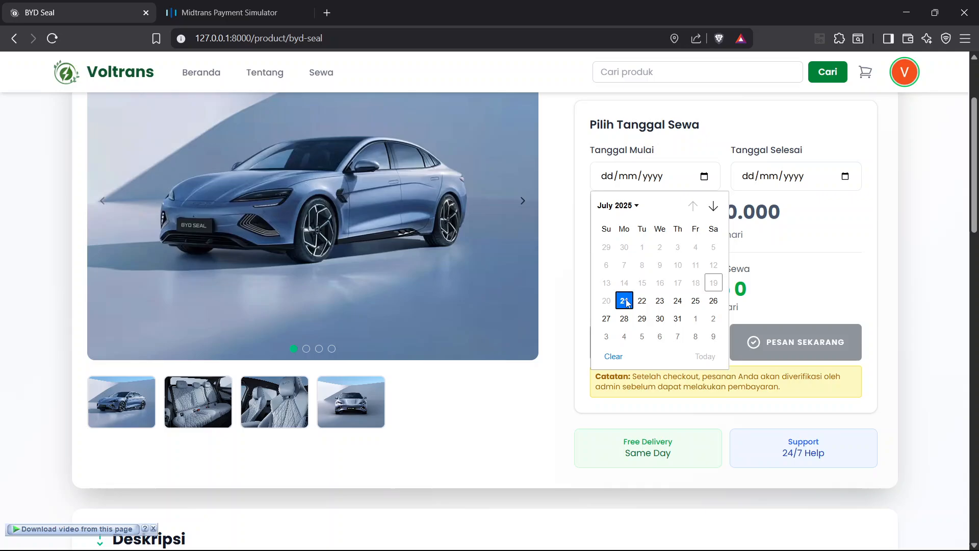
{"action": "left_click", "coordinate": [625, 301]}
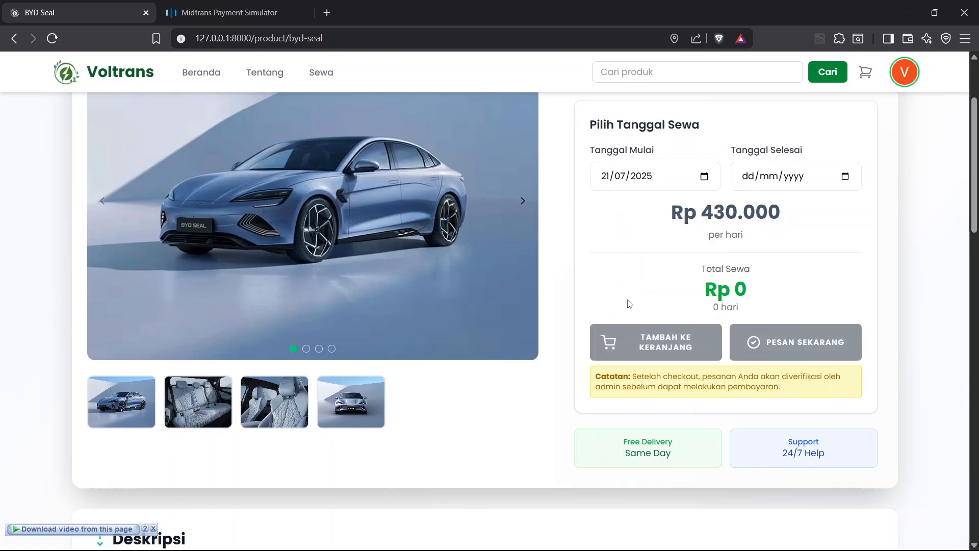
{"action": "left_click", "coordinate": [845, 176]}
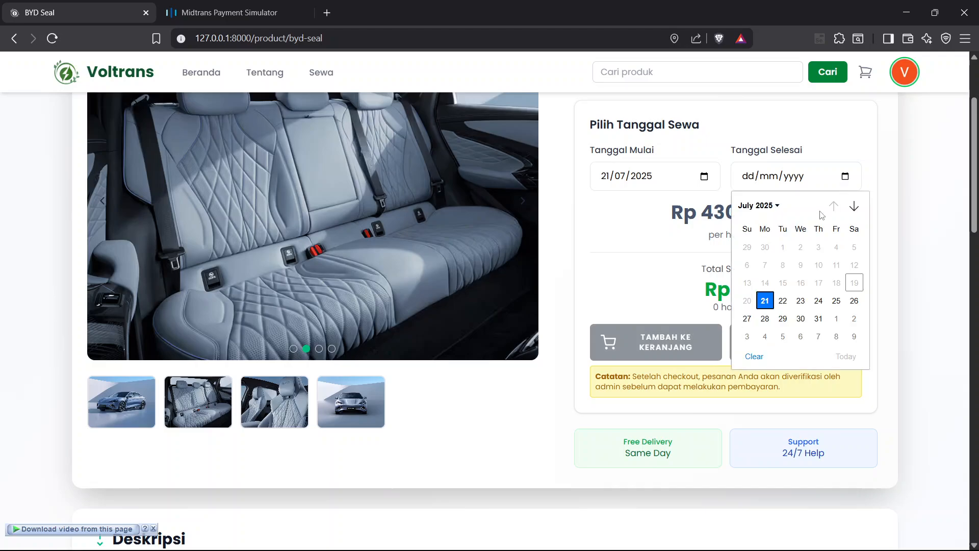
{"action": "left_click", "coordinate": [786, 300]}
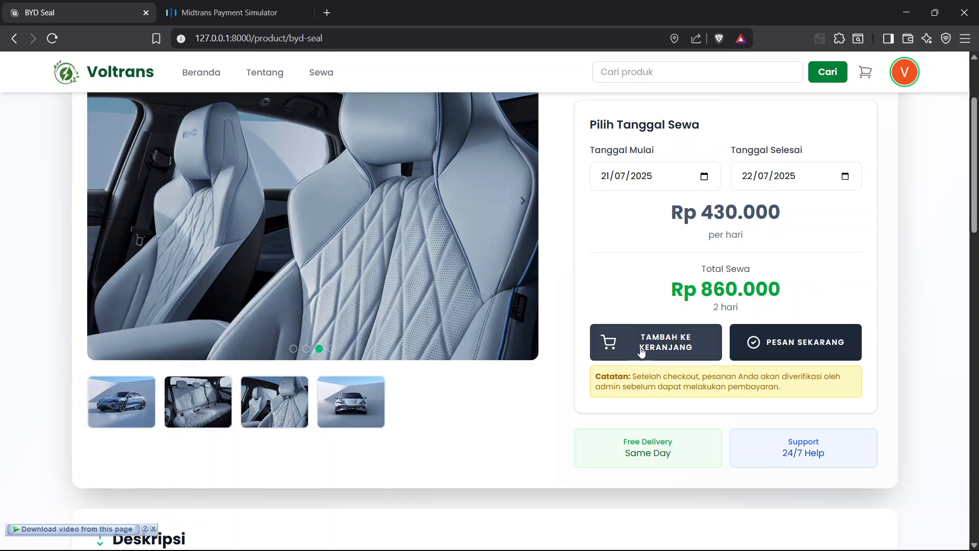
{"action": "scroll", "coordinate": [769, 207], "scroll_direction": "up", "scroll_amount": 3}
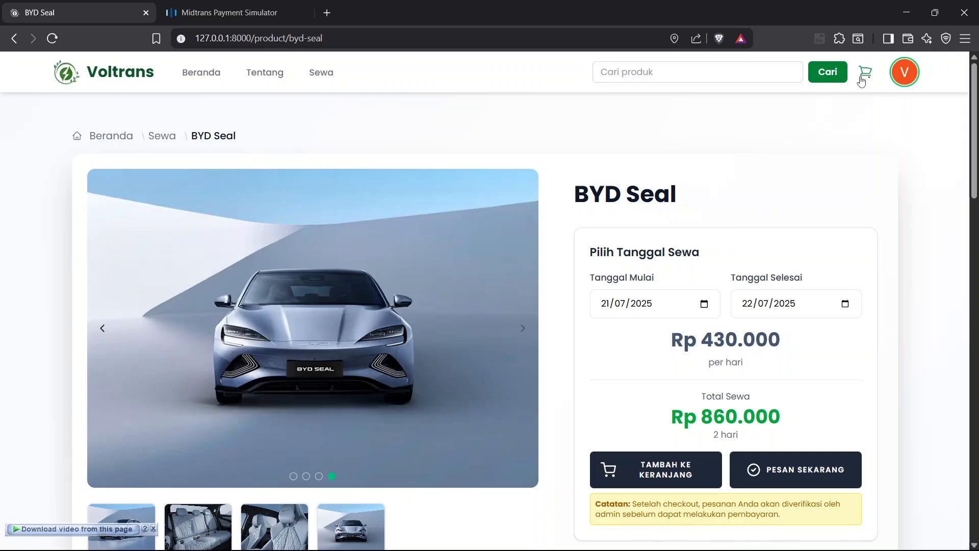
{"action": "scroll", "coordinate": [714, 255], "scroll_direction": "down", "scroll_amount": 3}
{"action": "left_click", "coordinate": [643, 344]}
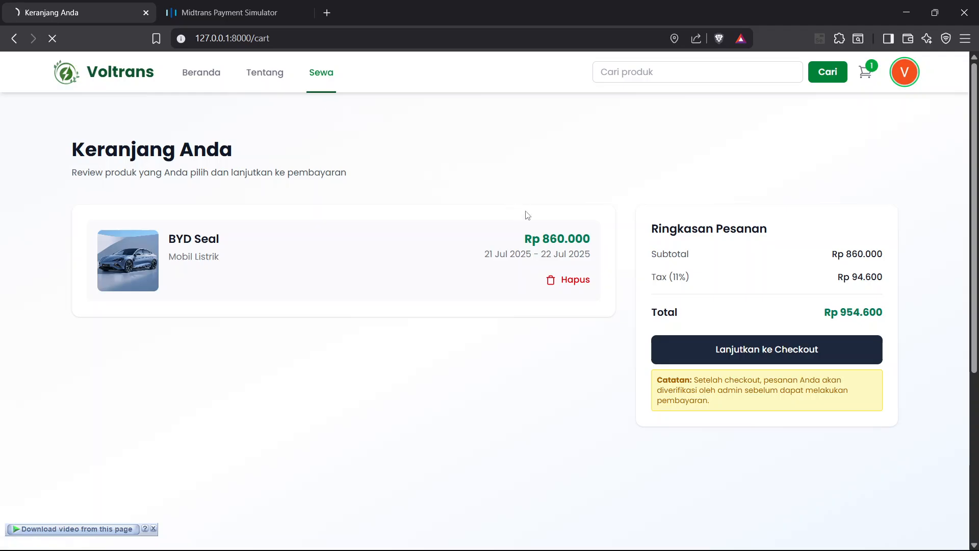
Reopen the BYD Seal from the Sewa list and add it to the cart again for 21/07/2025 through 23/07/2025
{"action": "scroll", "coordinate": [434, 270], "scroll_direction": "down", "scroll_amount": 4}
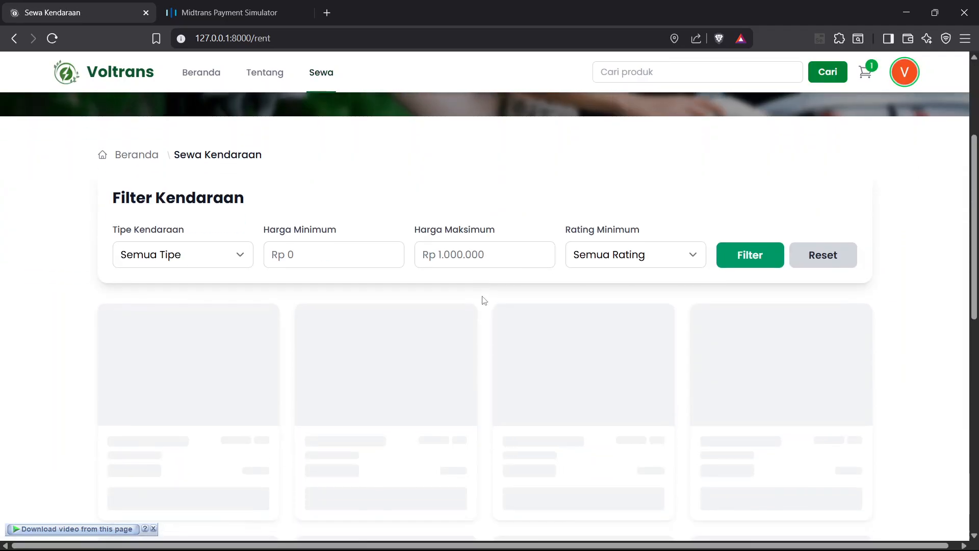
{"action": "scroll", "coordinate": [357, 303], "scroll_direction": "down", "scroll_amount": 5}
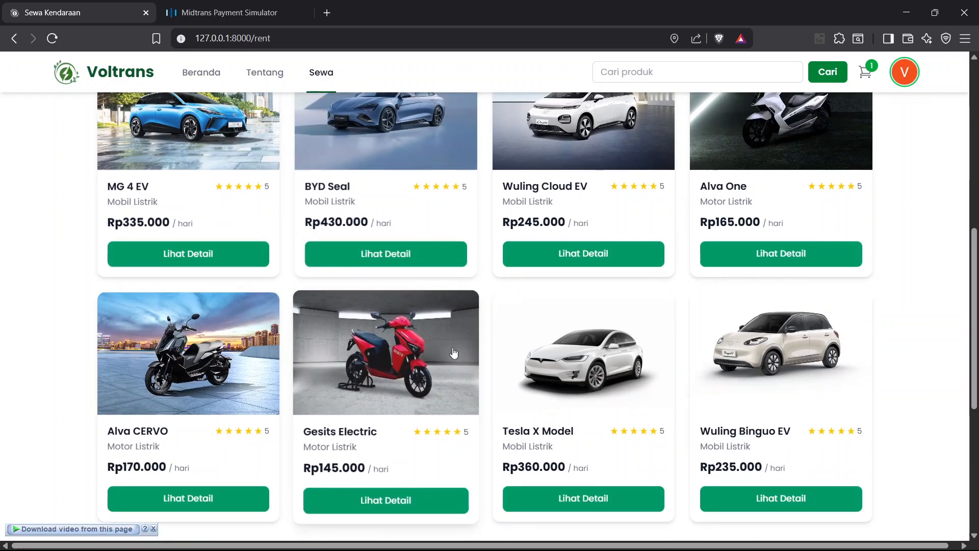
{"action": "left_click", "coordinate": [398, 255]}
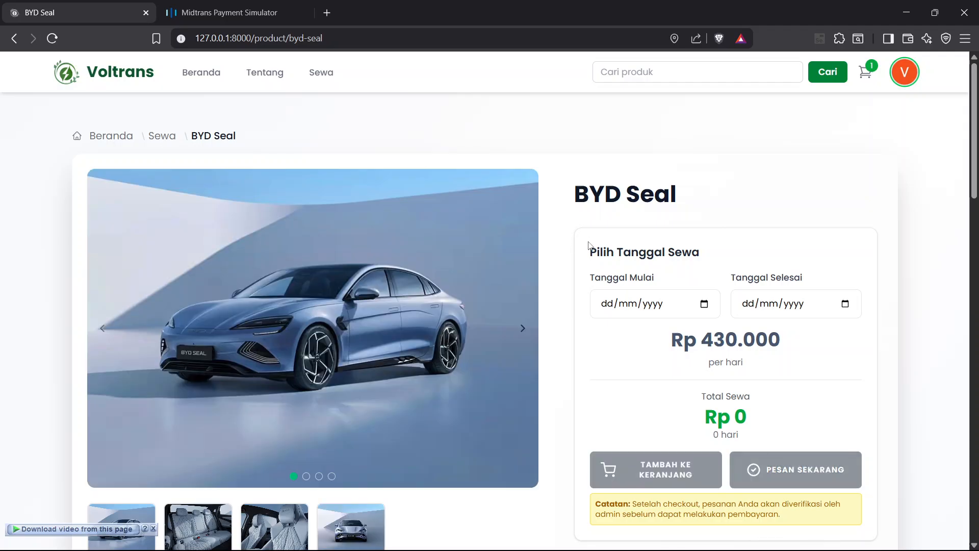
{"action": "left_click", "coordinate": [704, 304]}
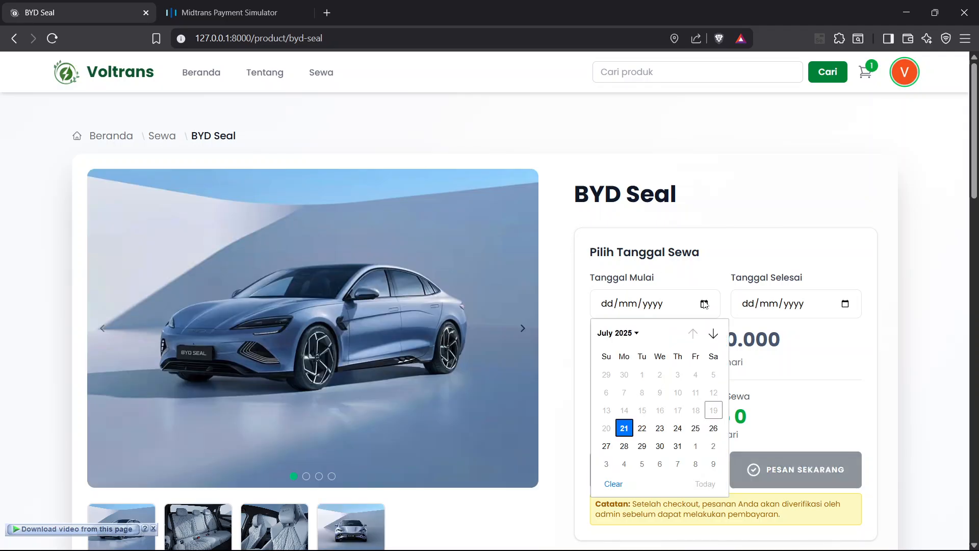
{"action": "left_click", "coordinate": [629, 422]}
{"action": "left_click", "coordinate": [845, 305]}
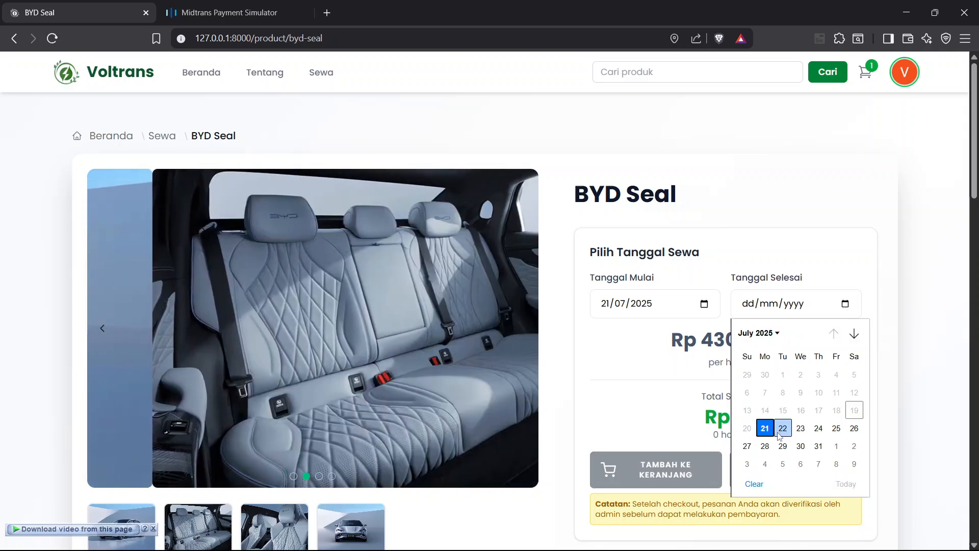
{"action": "left_click", "coordinate": [800, 430]}
{"action": "left_click", "coordinate": [694, 480]}
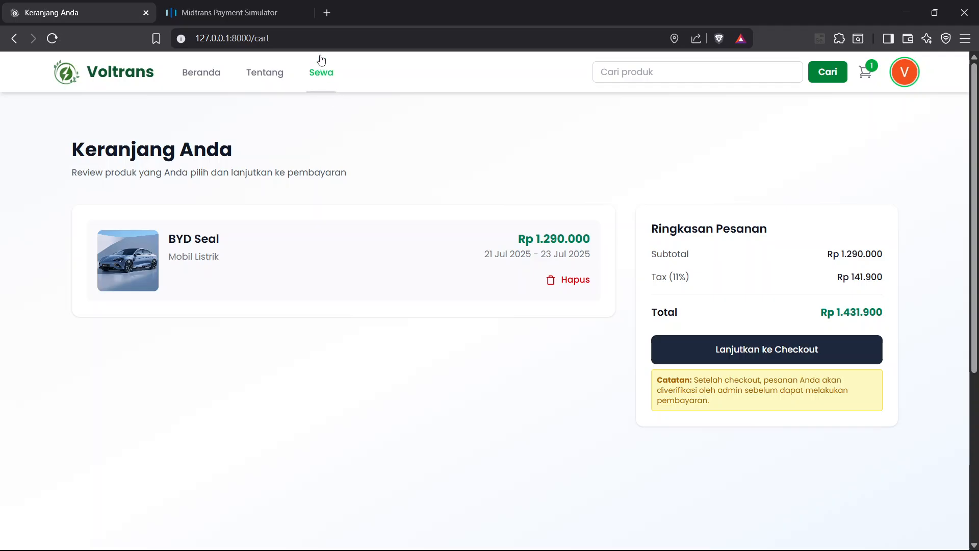
Go back to the Sewa vehicle list and open the MG 4 EV's detail page
{"action": "left_click", "coordinate": [325, 74]}
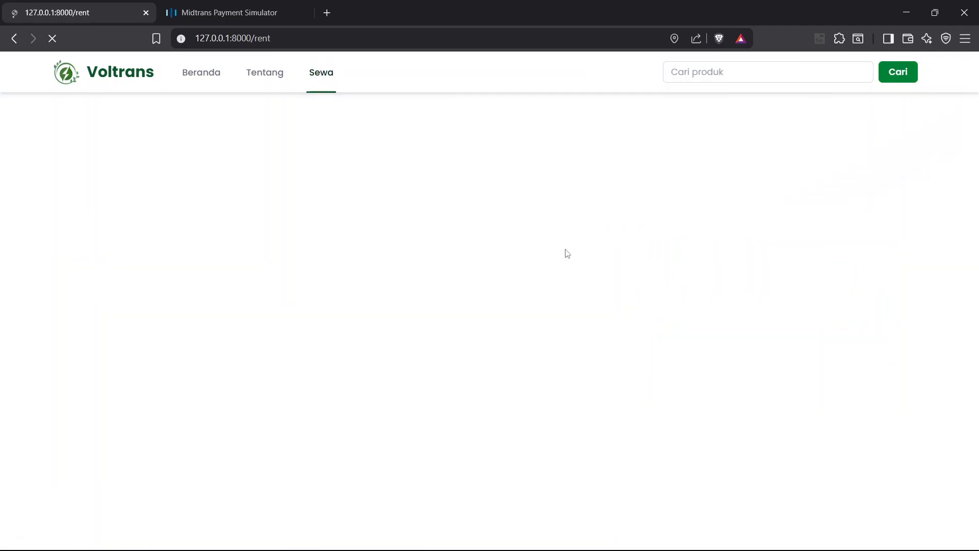
{"action": "scroll", "coordinate": [564, 286], "scroll_direction": "down", "scroll_amount": 3}
{"action": "scroll", "coordinate": [564, 286], "scroll_direction": "down", "scroll_amount": 3}
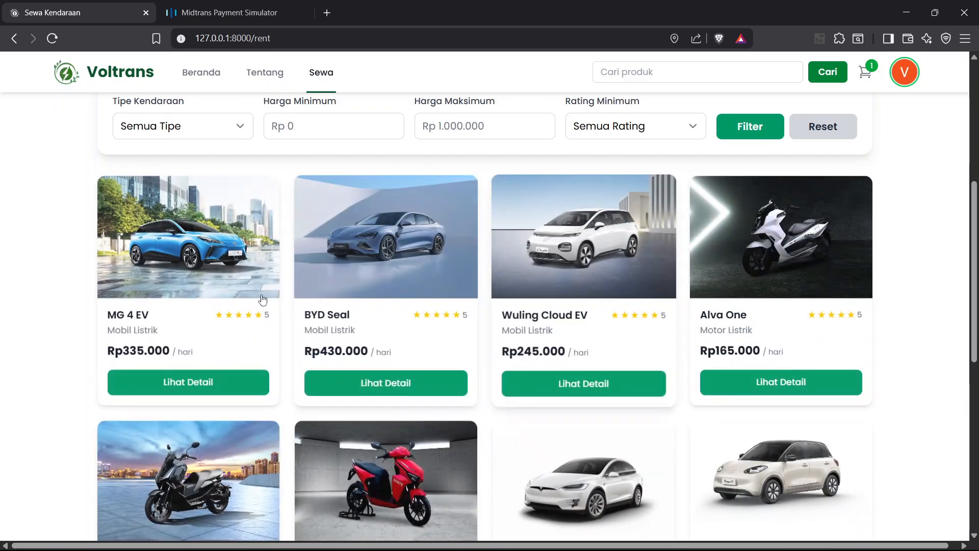
{"action": "left_click", "coordinate": [219, 270]}
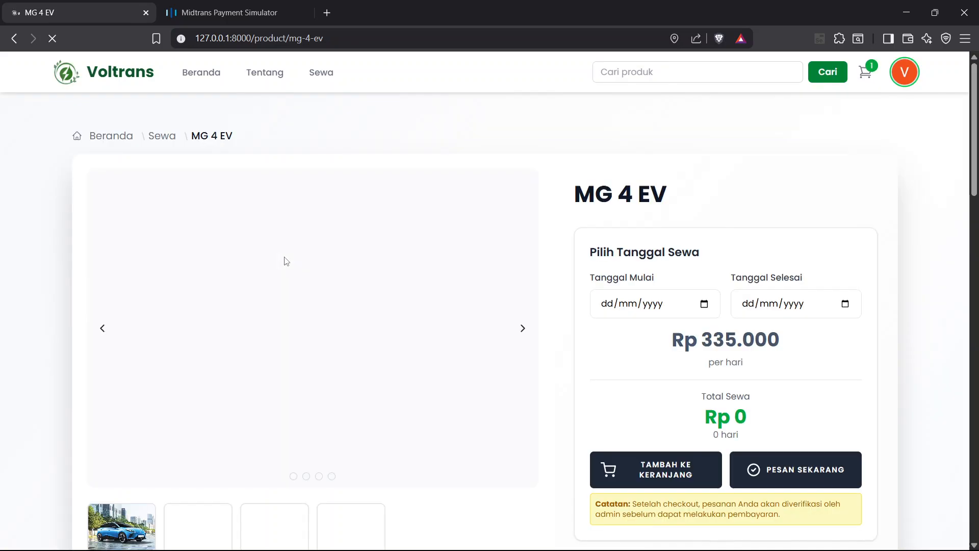
{"action": "scroll", "coordinate": [655, 310], "scroll_direction": "down", "scroll_amount": 1}
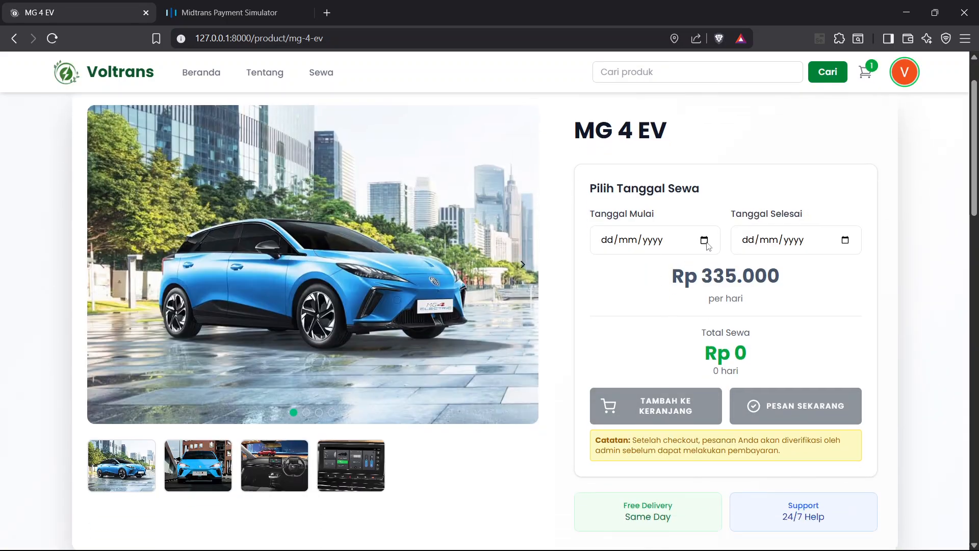
Set the MG 4 EV's rental period to 21/07/2025 through 22/07/2025 and add the car to the cart
{"action": "left_click", "coordinate": [706, 243]}
{"action": "left_click", "coordinate": [626, 365]}
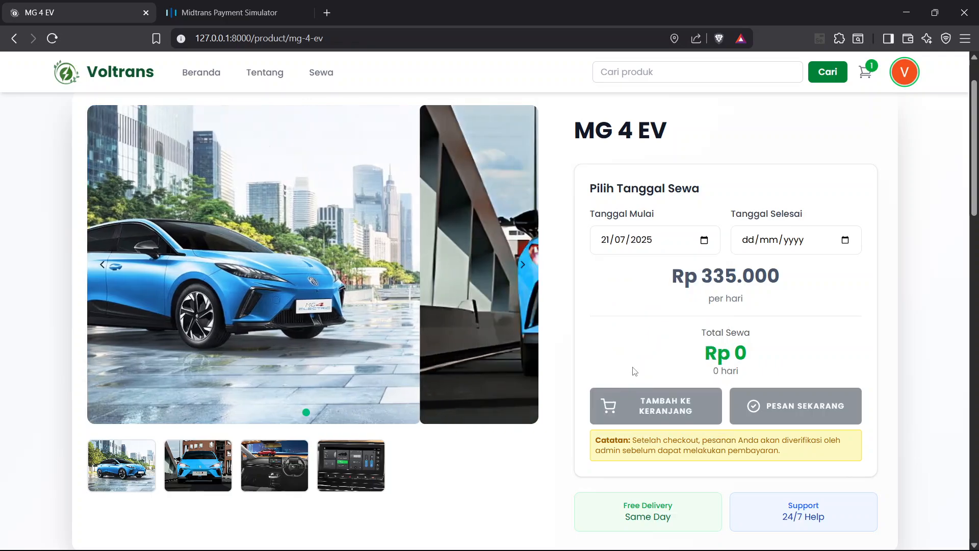
{"action": "left_click", "coordinate": [846, 241]}
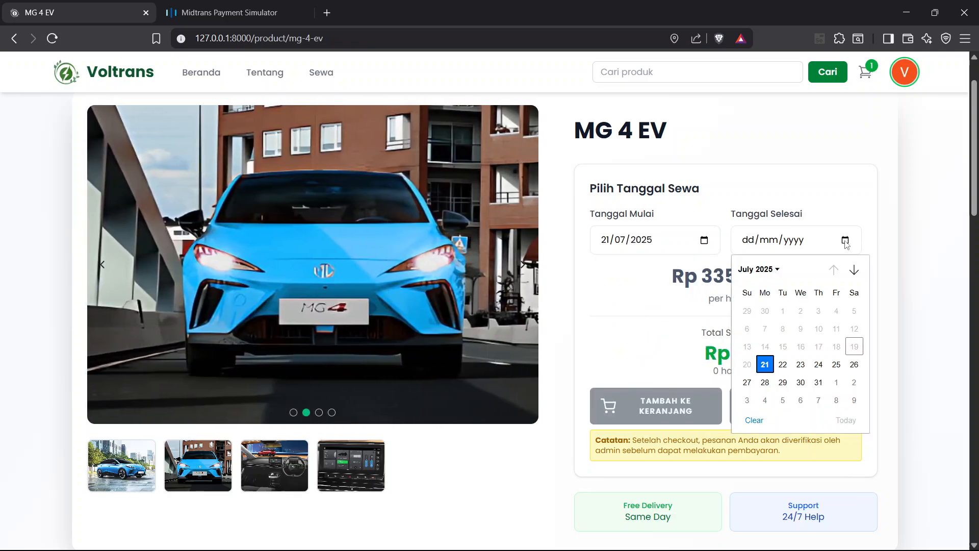
{"action": "left_click", "coordinate": [783, 364]}
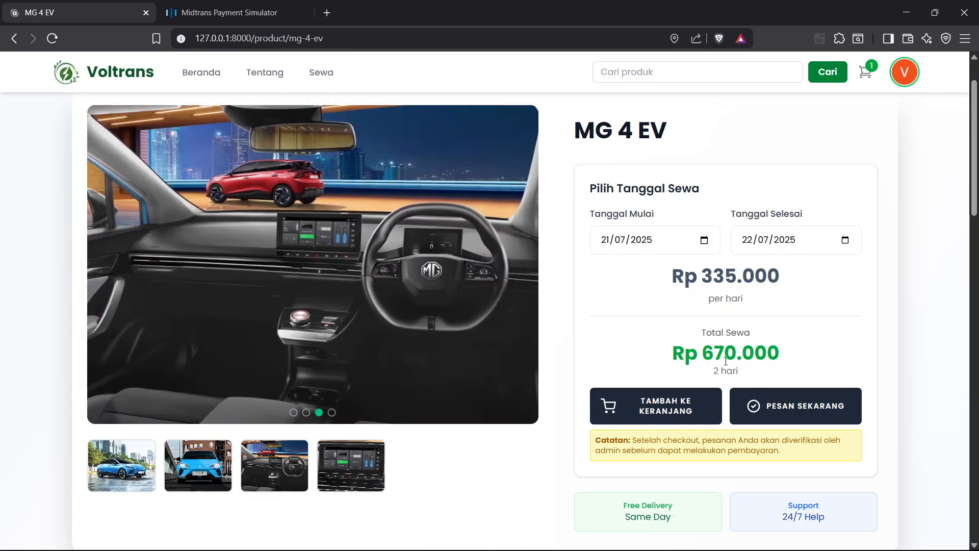
{"action": "left_click", "coordinate": [614, 406]}
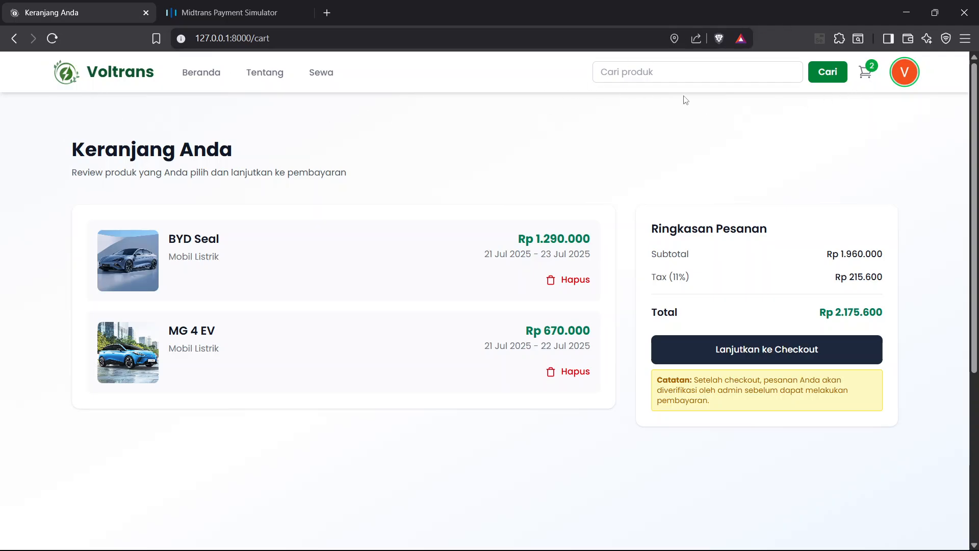
Proceed to checkout with both cars in the cart and fill in the customer's phone number from the saved suggestion
{"action": "left_click", "coordinate": [778, 349]}
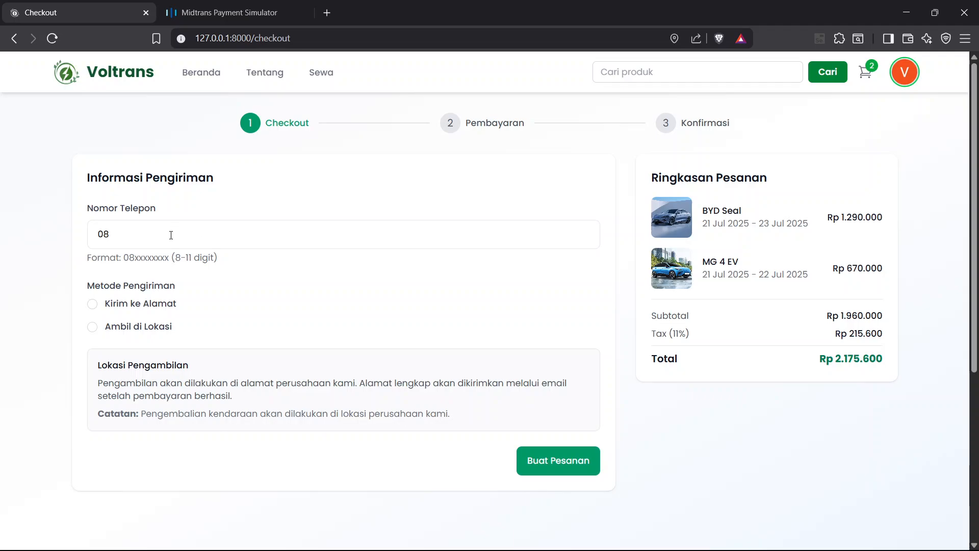
{"action": "left_click", "coordinate": [171, 235]}
{"action": "left_click", "coordinate": [169, 353]}
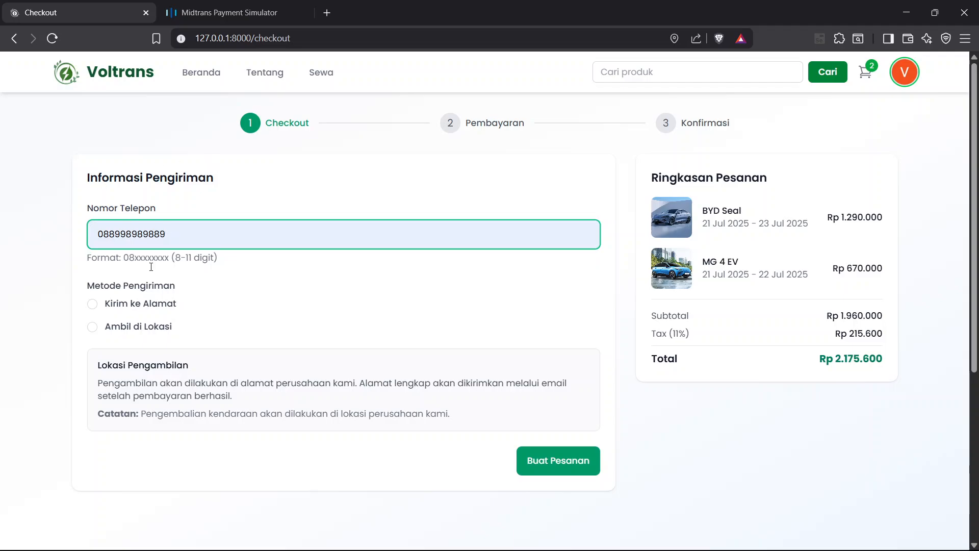
Choose "Kirim ke Alamat" as the delivery method, select the first saved address, and place the order
{"action": "left_click", "coordinate": [93, 305]}
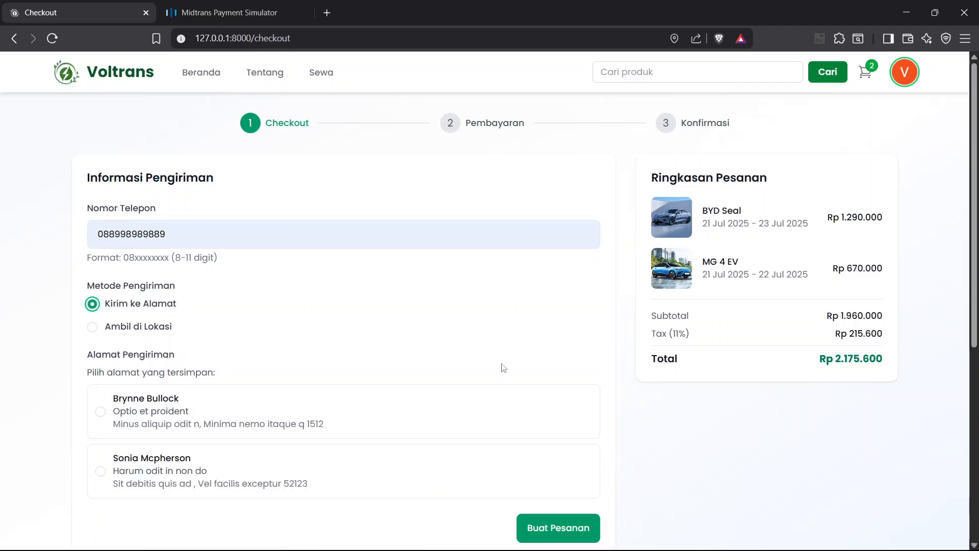
{"action": "scroll", "coordinate": [219, 313], "scroll_direction": "down", "scroll_amount": 1}
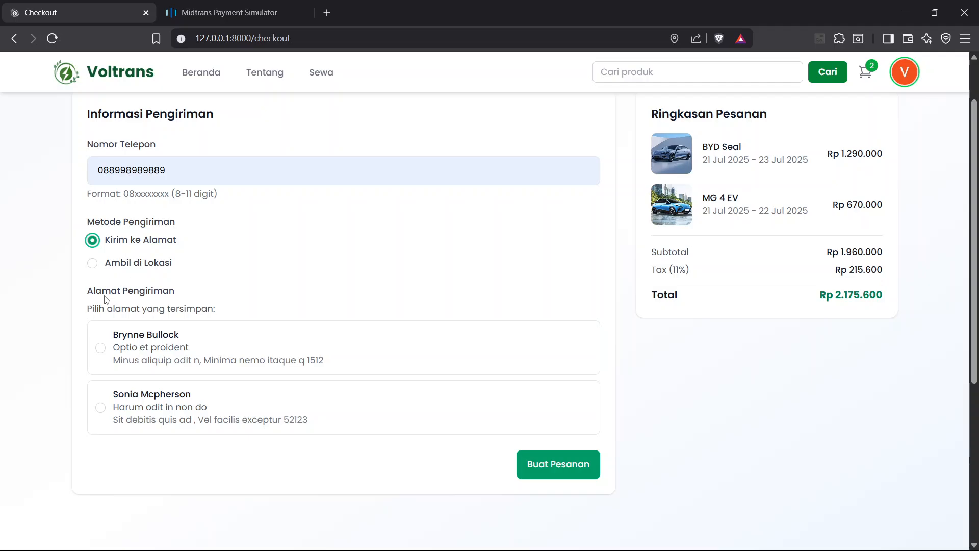
{"action": "left_click", "coordinate": [101, 350]}
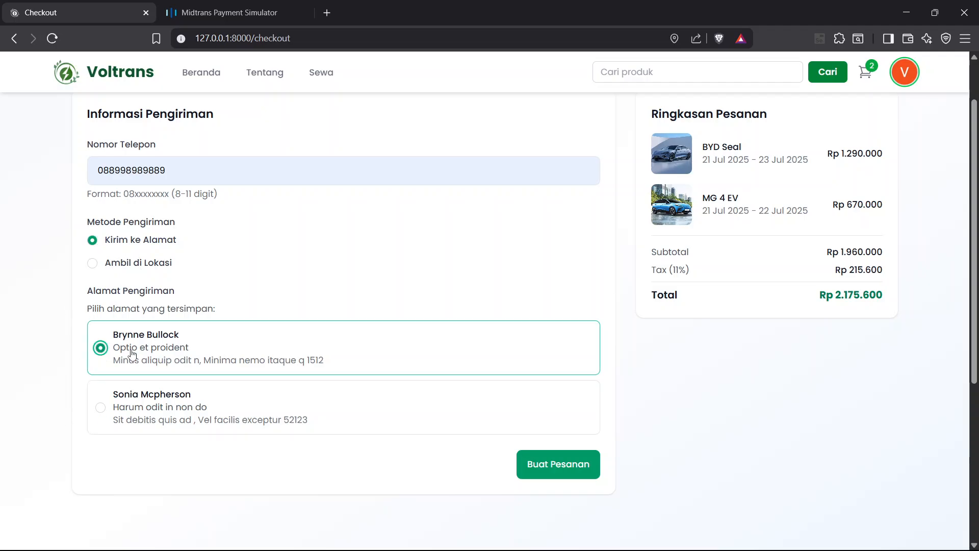
{"action": "left_click", "coordinate": [564, 462]}
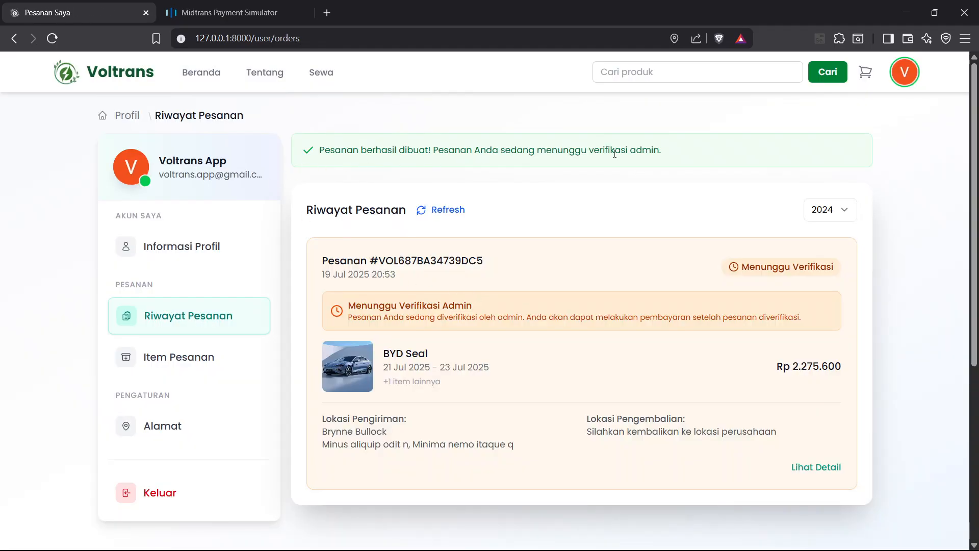
Open the details of the new order from the order history and review its products, contact information and payment breakdown
{"action": "scroll", "coordinate": [346, 248], "scroll_direction": "down", "scroll_amount": 2}
{"action": "scroll", "coordinate": [405, 273], "scroll_direction": "down", "scroll_amount": 2}
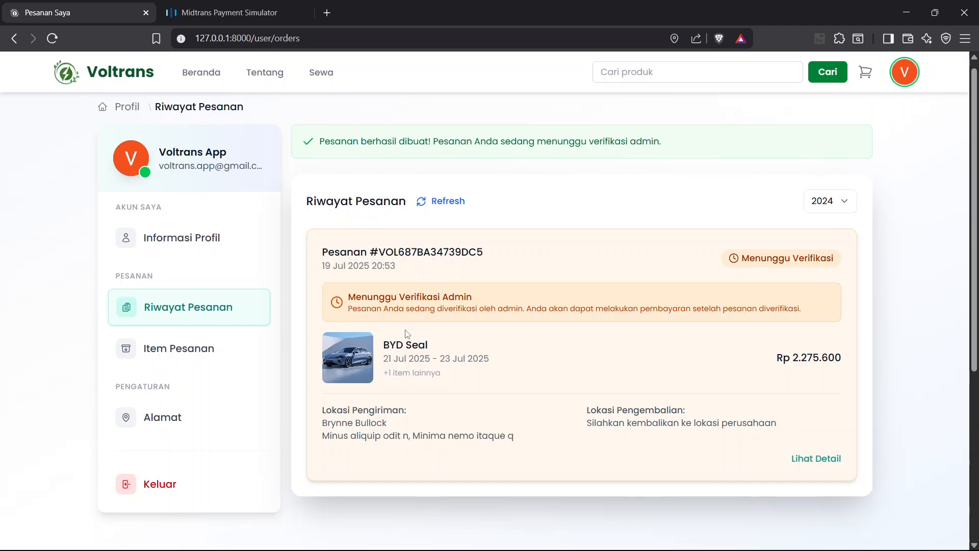
{"action": "scroll", "coordinate": [463, 332], "scroll_direction": "up", "scroll_amount": 2}
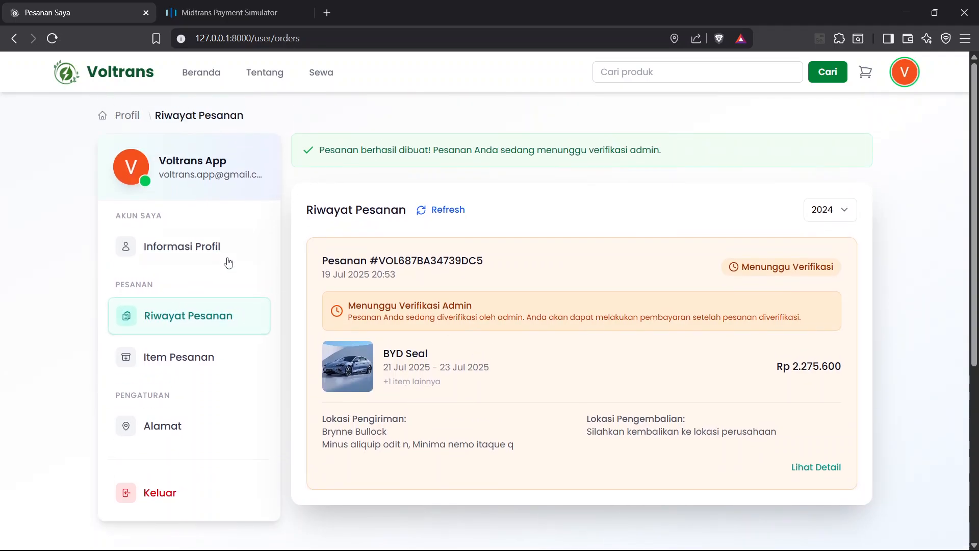
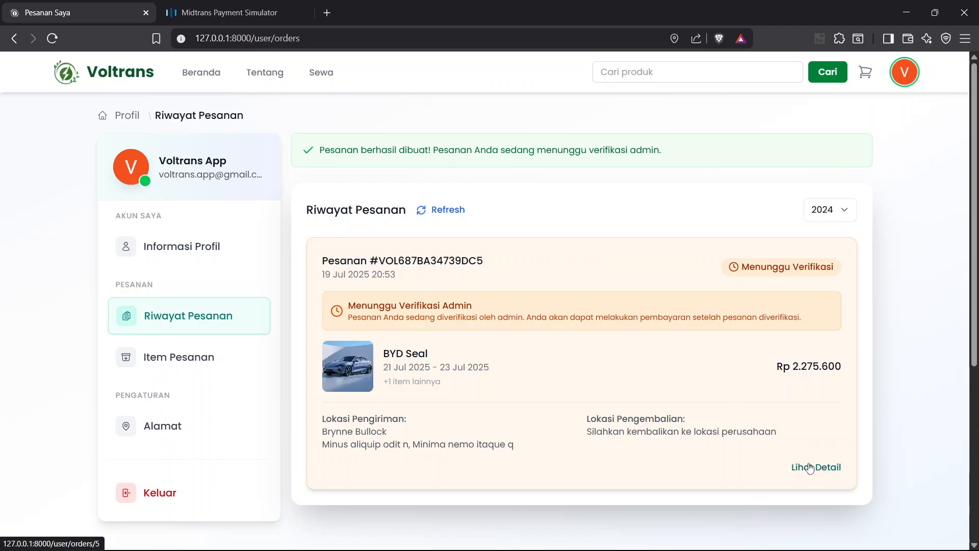
{"action": "left_click", "coordinate": [793, 465]}
{"action": "scroll", "coordinate": [518, 255], "scroll_direction": "down", "scroll_amount": 3}
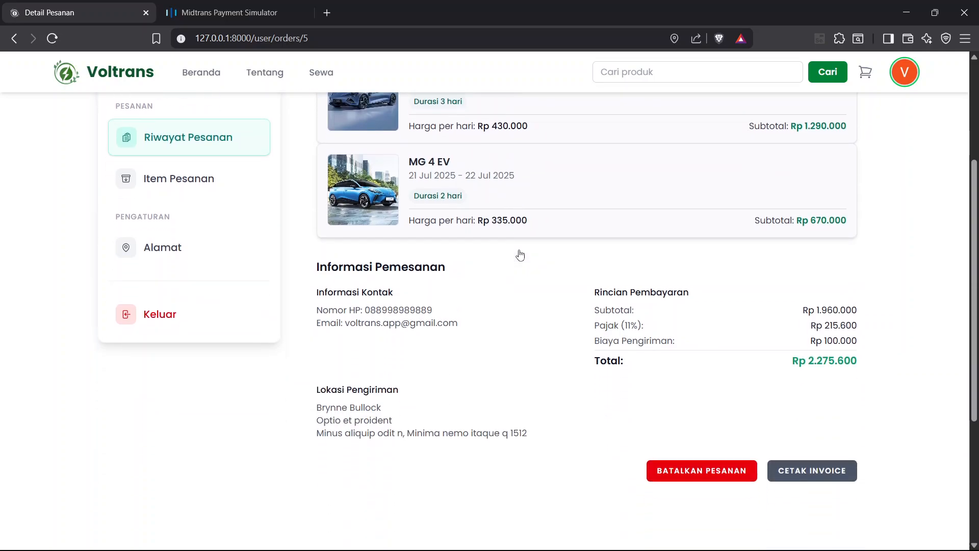
{"action": "scroll", "coordinate": [676, 390], "scroll_direction": "up", "scroll_amount": 2}
{"action": "scroll", "coordinate": [530, 375], "scroll_direction": "down", "scroll_amount": 2}
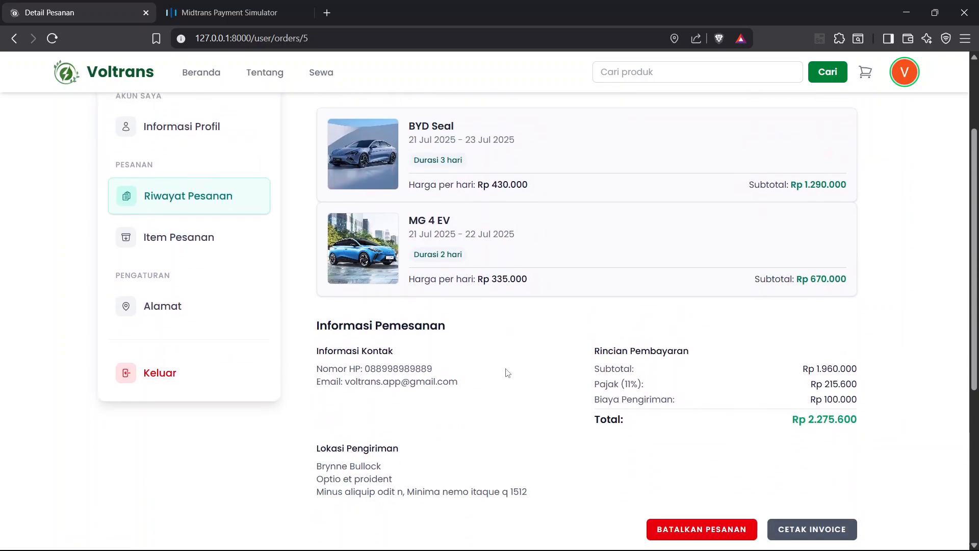
Open the order's cancellation form and dismiss it without confirming the cancellation
{"action": "left_click", "coordinate": [702, 463]}
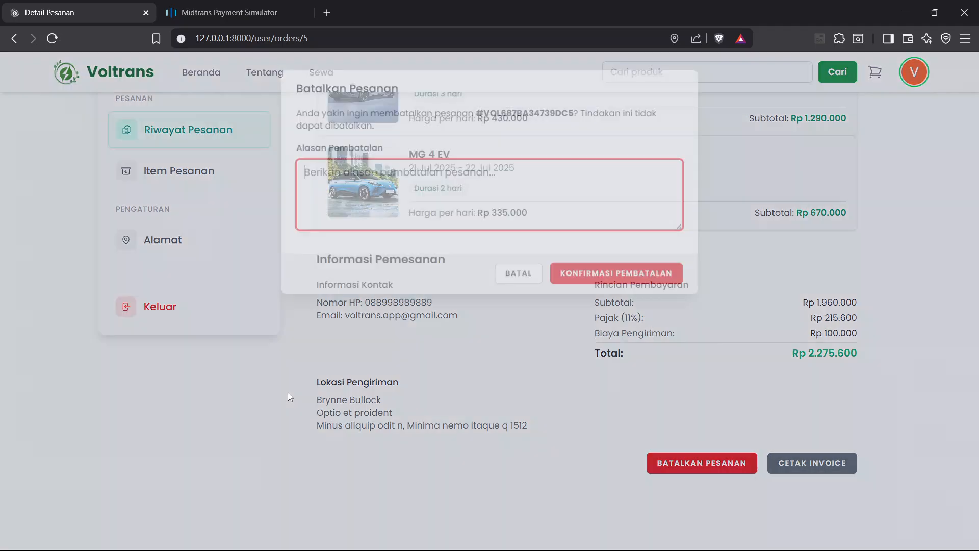
{"action": "left_click", "coordinate": [525, 279]}
{"action": "scroll", "coordinate": [658, 395], "scroll_direction": "up", "scroll_amount": 3}
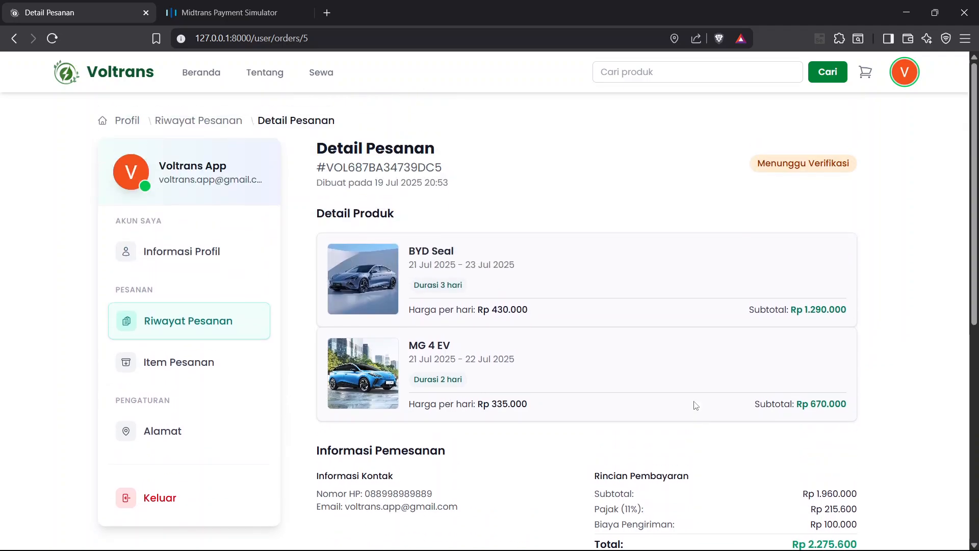
Reopen the order's details from the order history to view the products, and return to the order list
{"action": "left_click", "coordinate": [571, 347]}
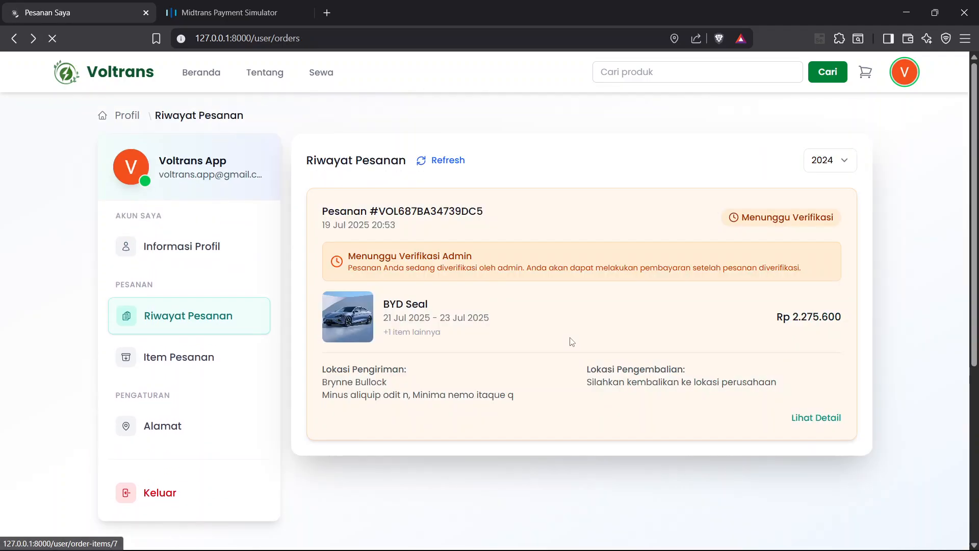
{"action": "left_click", "coordinate": [811, 425]}
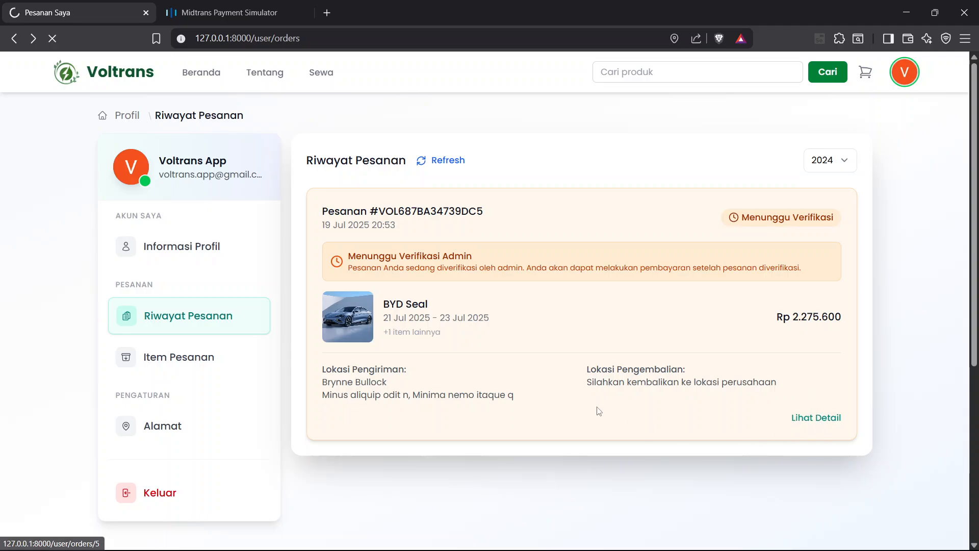
{"action": "scroll", "coordinate": [724, 355], "scroll_direction": "down", "scroll_amount": 1}
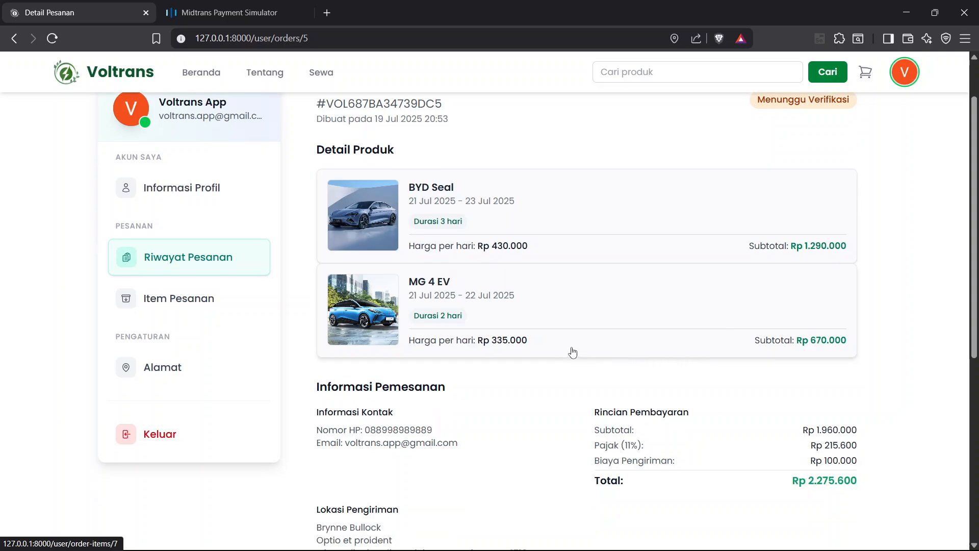
{"action": "key", "text": "alt+Left"}
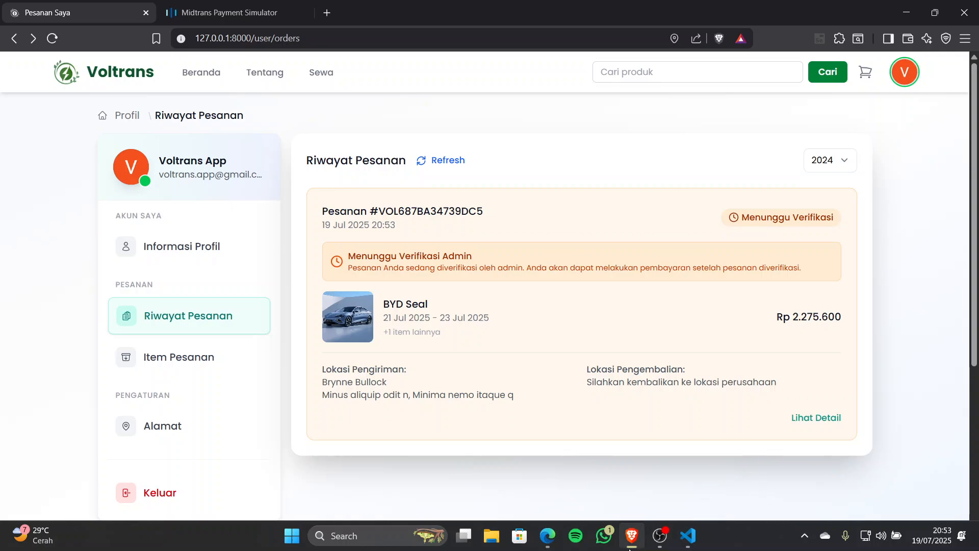
Switch to the Voltrans admin panel in Edge and open the newest order awaiting verification from the notifications
{"action": "left_click", "coordinate": [547, 540]}
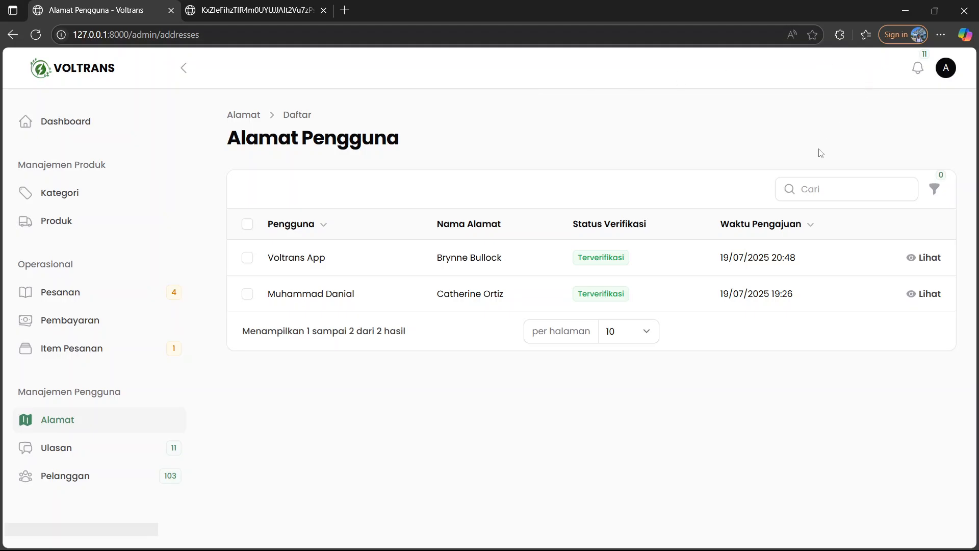
{"action": "left_click", "coordinate": [918, 67]}
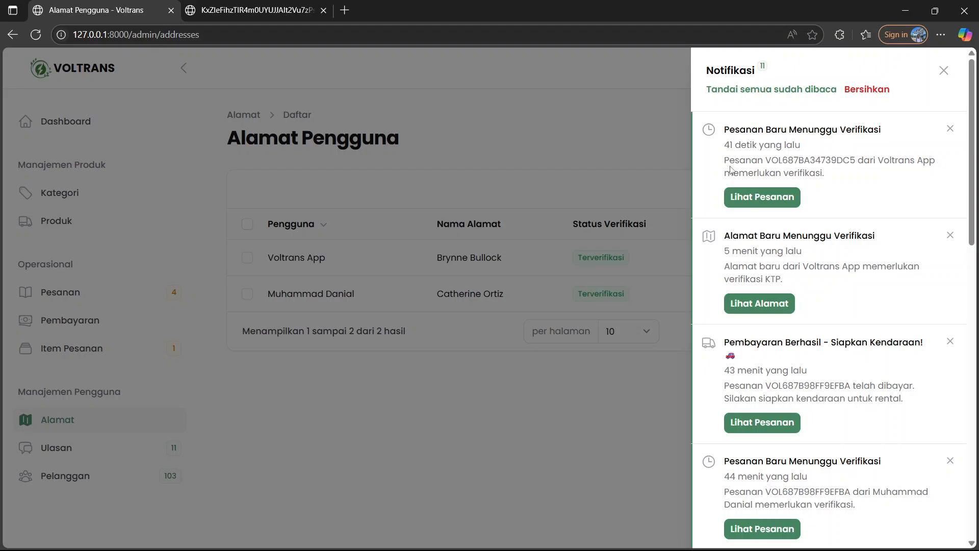
{"action": "left_click", "coordinate": [753, 203]}
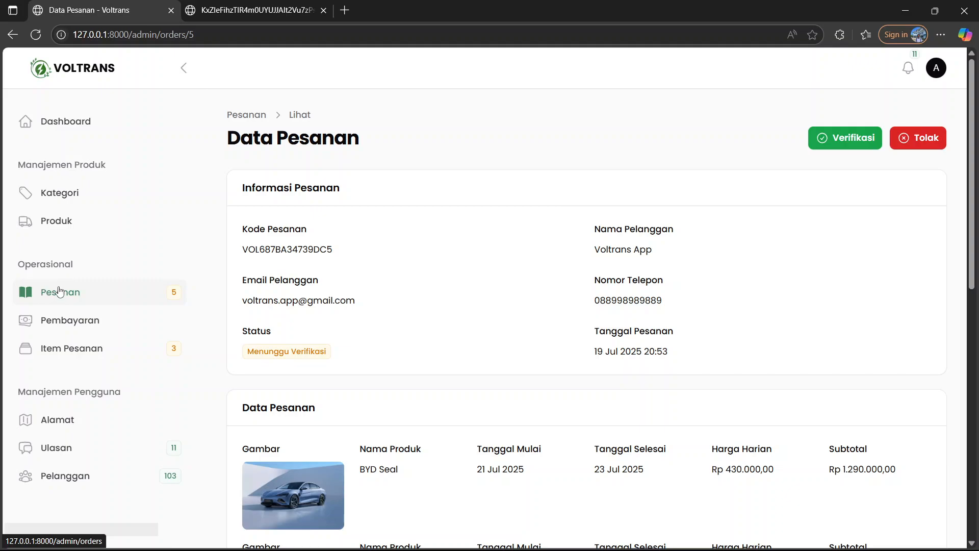
Examine the order's customer information, status and ordered products with their rental dates and daily prices
{"action": "scroll", "coordinate": [313, 201], "scroll_direction": "down", "scroll_amount": 2}
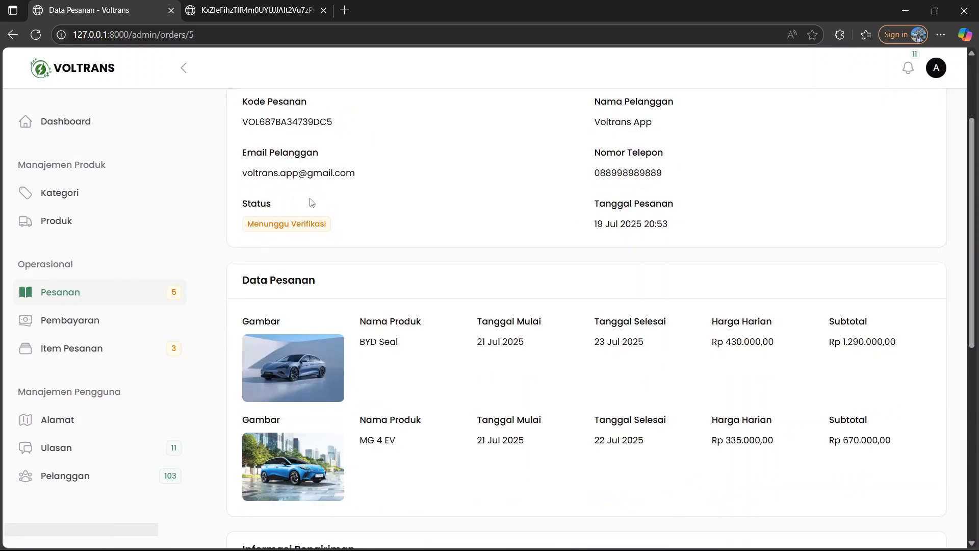
{"action": "scroll", "coordinate": [260, 266], "scroll_direction": "up", "scroll_amount": 2}
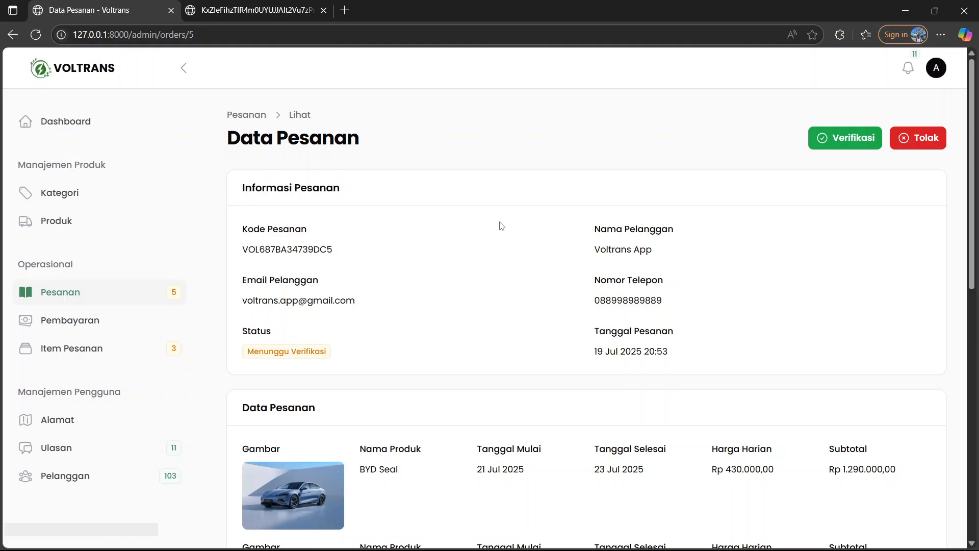
{"action": "scroll", "coordinate": [305, 337], "scroll_direction": "down", "scroll_amount": 1}
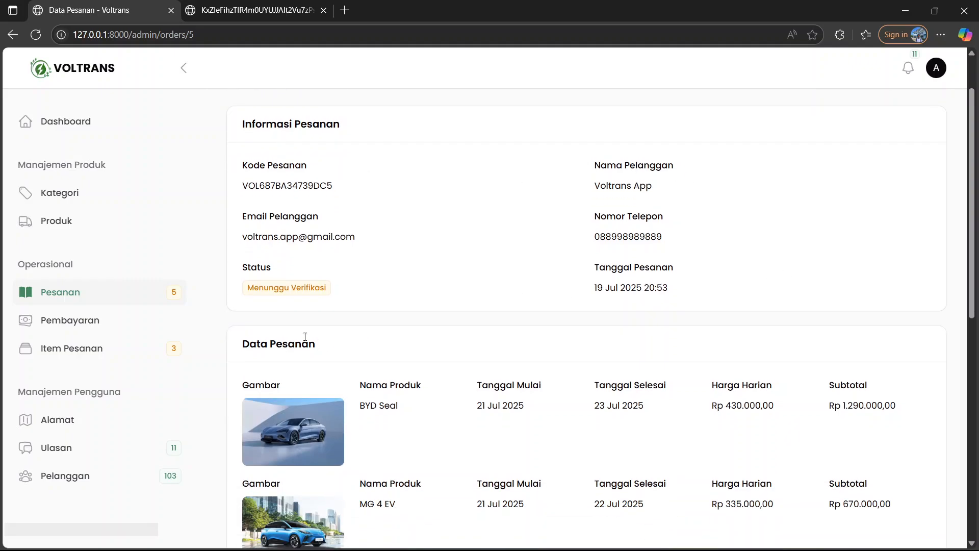
{"action": "scroll", "coordinate": [246, 290], "scroll_direction": "up", "scroll_amount": 1}
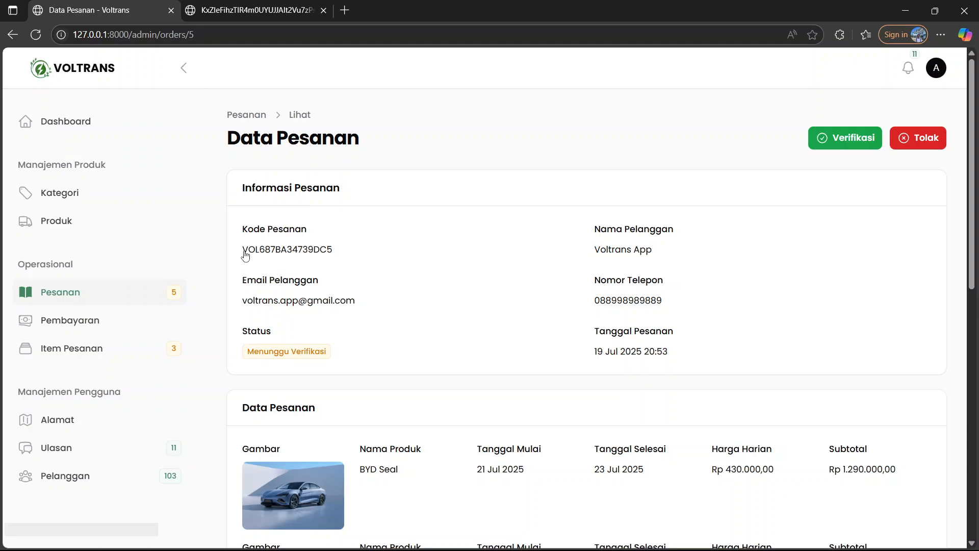
{"action": "scroll", "coordinate": [631, 263], "scroll_direction": "down", "scroll_amount": 1}
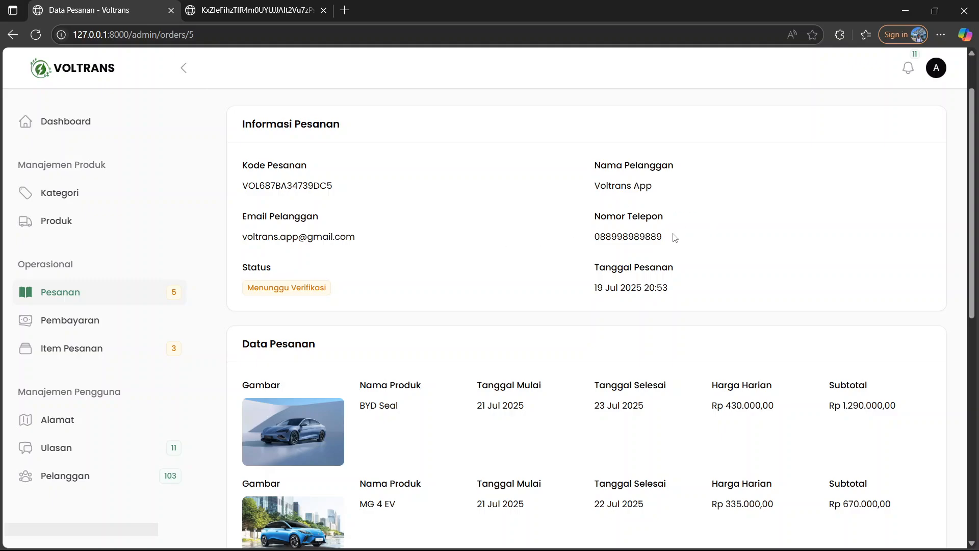
{"action": "scroll", "coordinate": [627, 235], "scroll_direction": "down", "scroll_amount": 2}
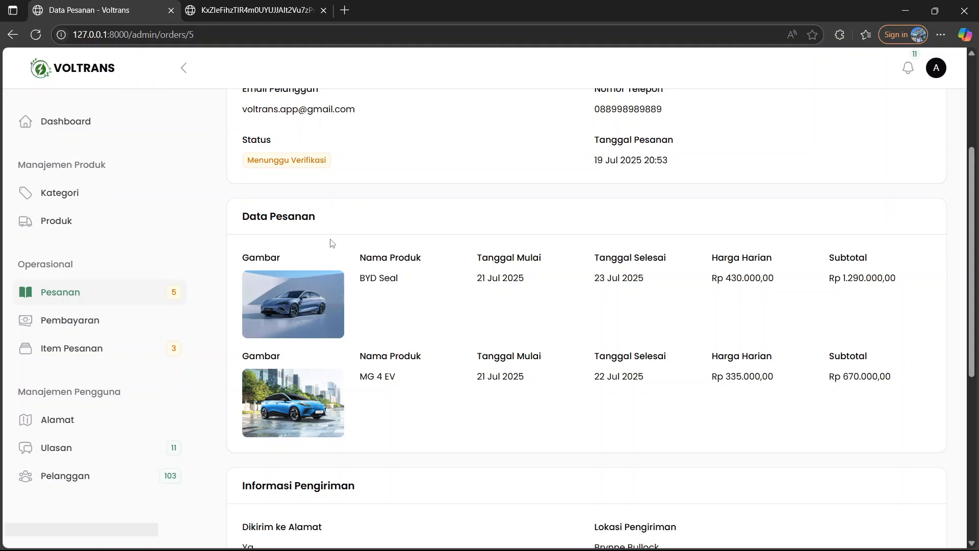
{"action": "scroll", "coordinate": [334, 317], "scroll_direction": "down", "scroll_amount": 1}
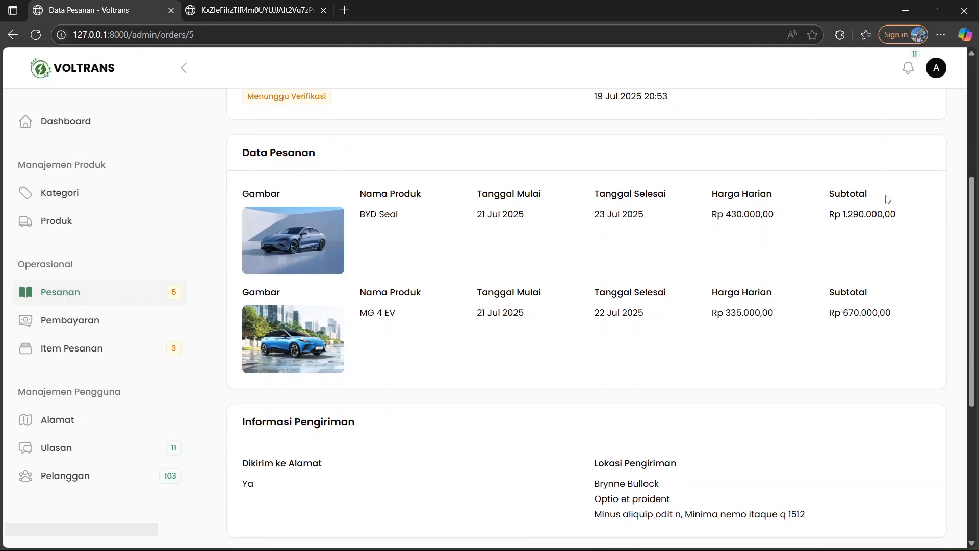
Examine the order's delivery information, payment breakdown and list of order items
{"action": "scroll", "coordinate": [323, 313], "scroll_direction": "down", "scroll_amount": 2}
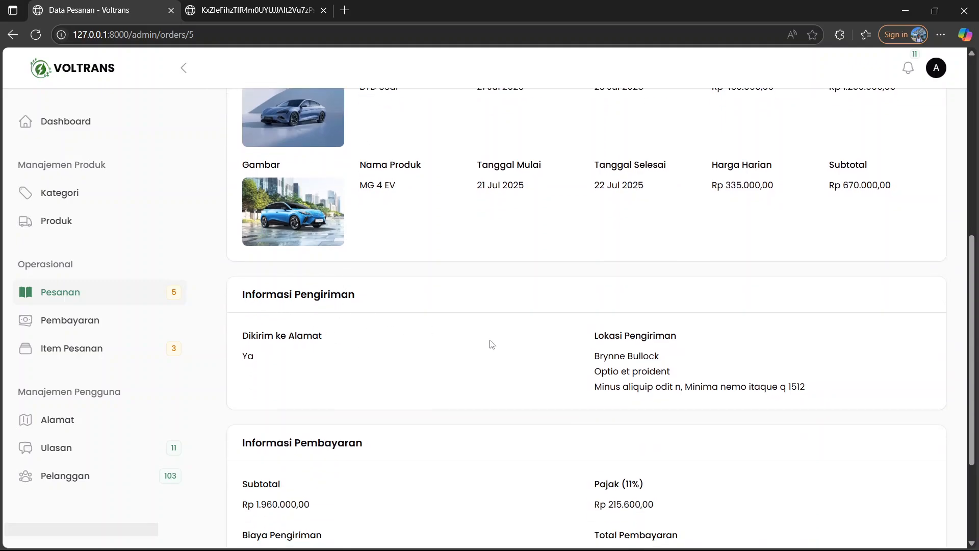
{"action": "scroll", "coordinate": [604, 335], "scroll_direction": "down", "scroll_amount": 2}
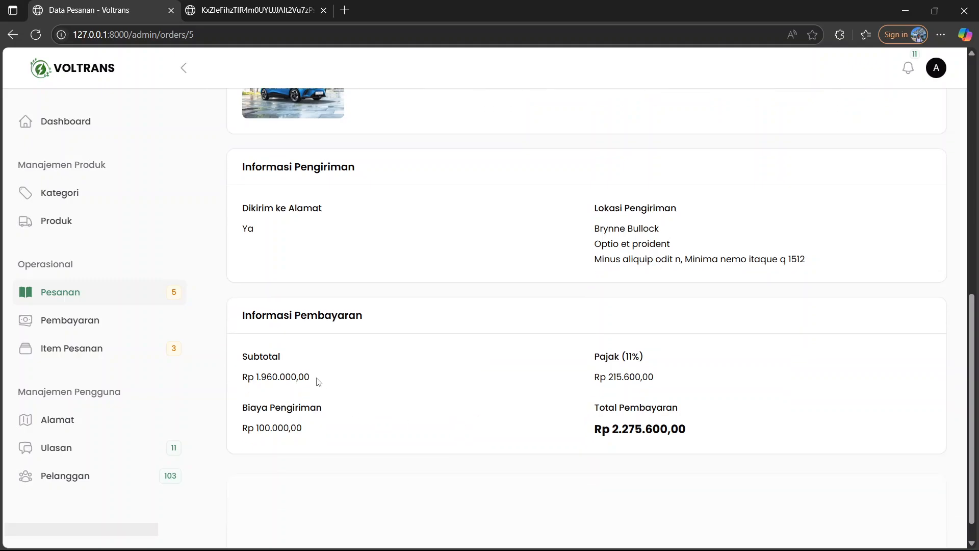
{"action": "scroll", "coordinate": [338, 352], "scroll_direction": "down", "scroll_amount": 1}
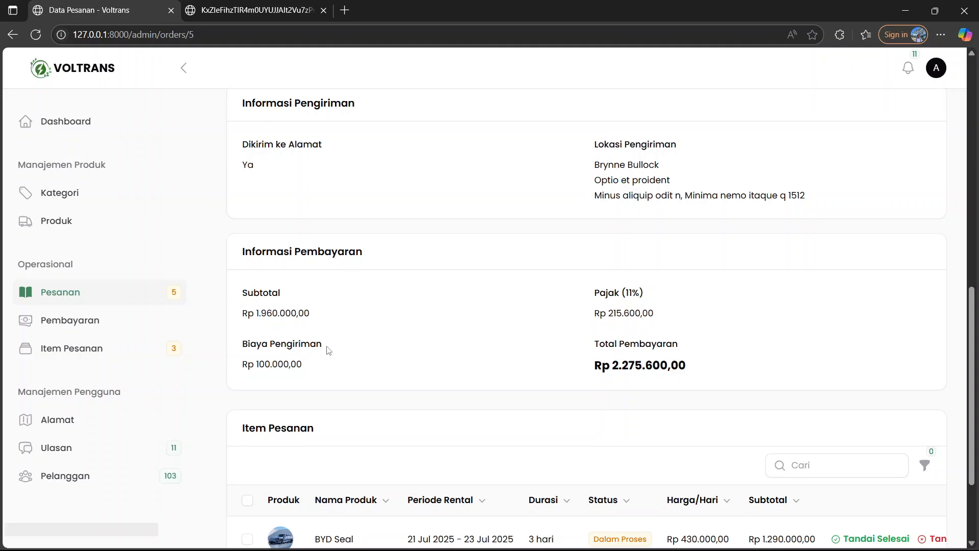
{"action": "scroll", "coordinate": [312, 356], "scroll_direction": "down", "scroll_amount": 3}
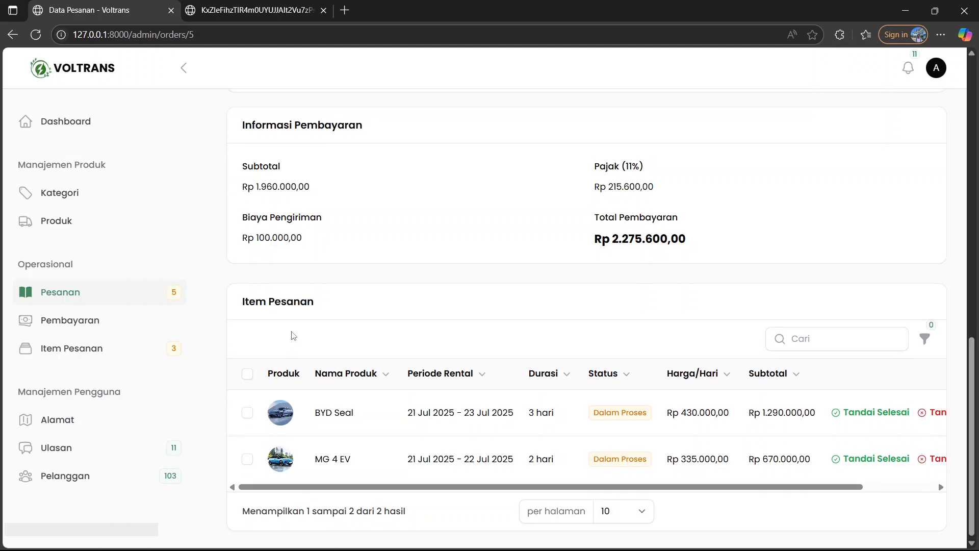
{"action": "scroll", "coordinate": [293, 335], "scroll_direction": "up", "scroll_amount": 1}
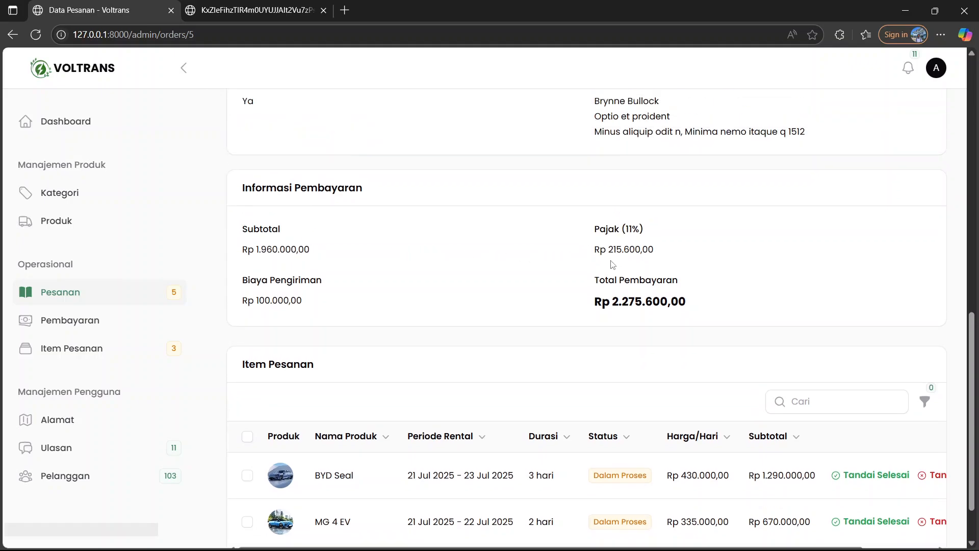
{"action": "scroll", "coordinate": [375, 286], "scroll_direction": "down", "scroll_amount": 1}
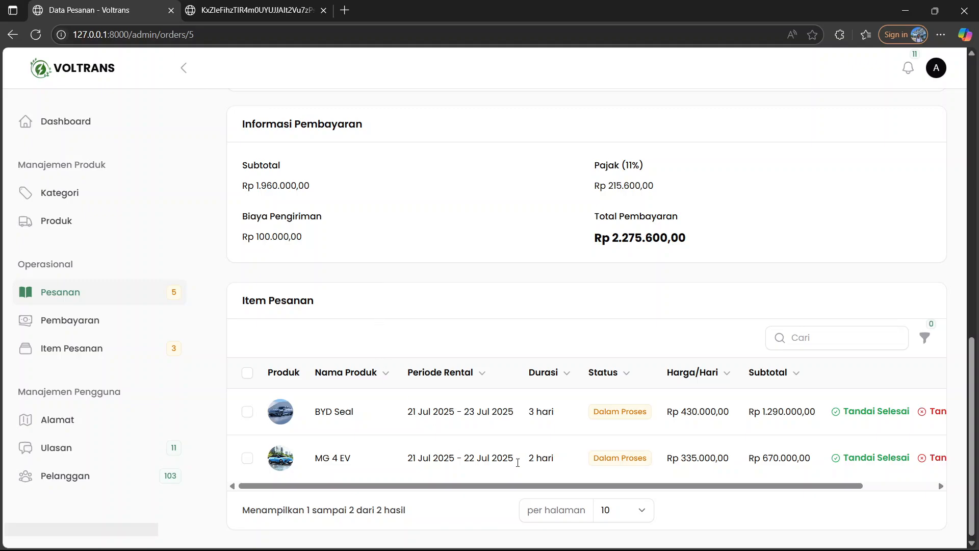
Verify the customer's pending order and confirm the verification
{"action": "scroll", "coordinate": [522, 380], "scroll_direction": "up", "scroll_amount": 9}
{"action": "scroll", "coordinate": [859, 319], "scroll_direction": "up", "scroll_amount": 1}
{"action": "scroll", "coordinate": [322, 380], "scroll_direction": "down", "scroll_amount": 3}
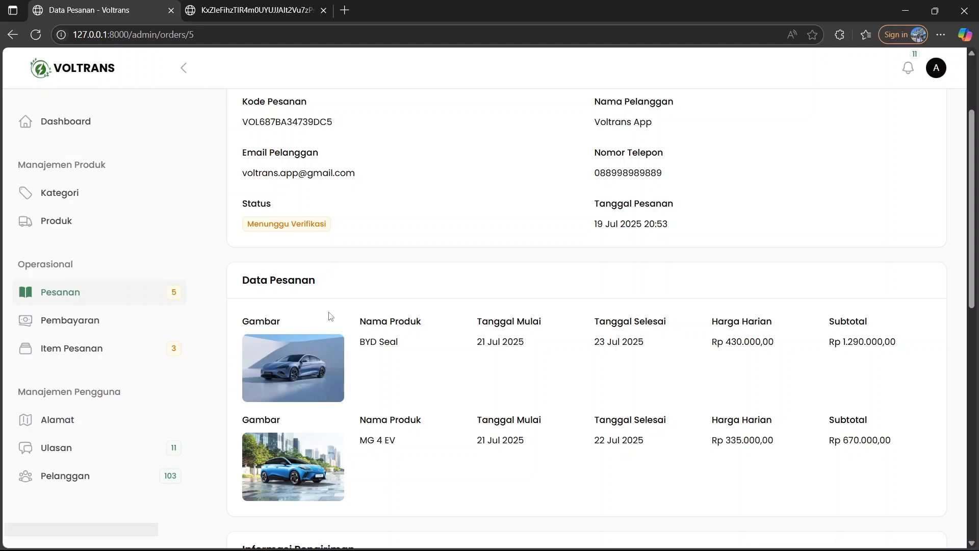
{"action": "scroll", "coordinate": [489, 338], "scroll_direction": "up", "scroll_amount": 3}
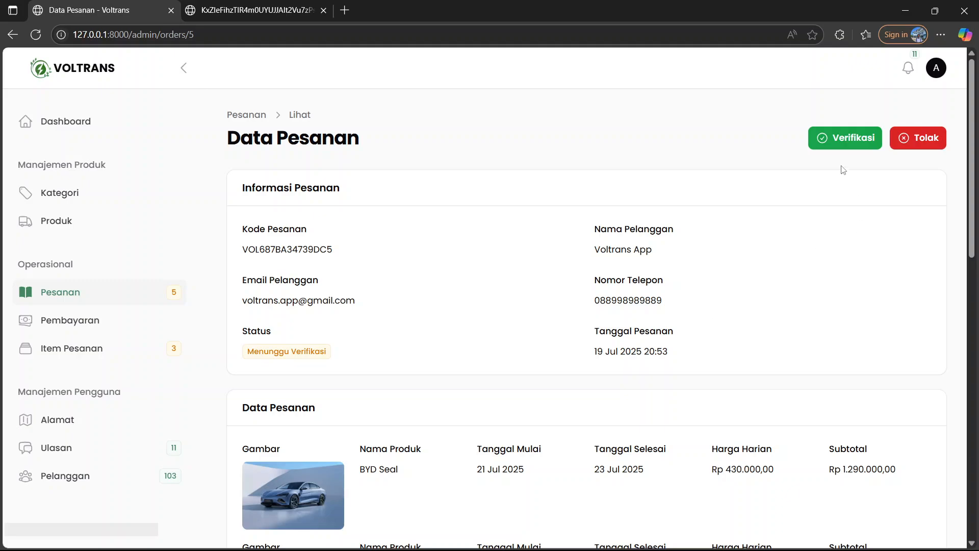
{"action": "left_click", "coordinate": [829, 148]}
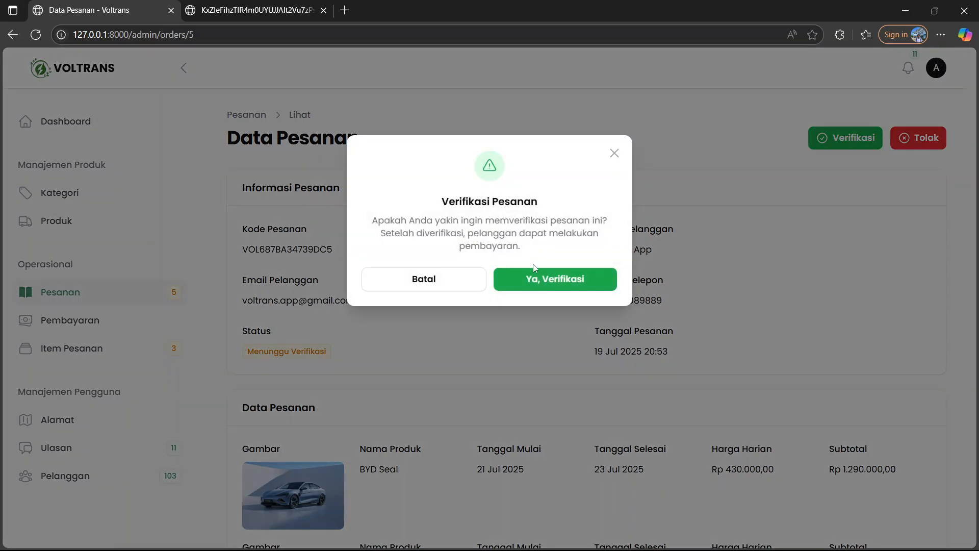
{"action": "left_click", "coordinate": [543, 278]}
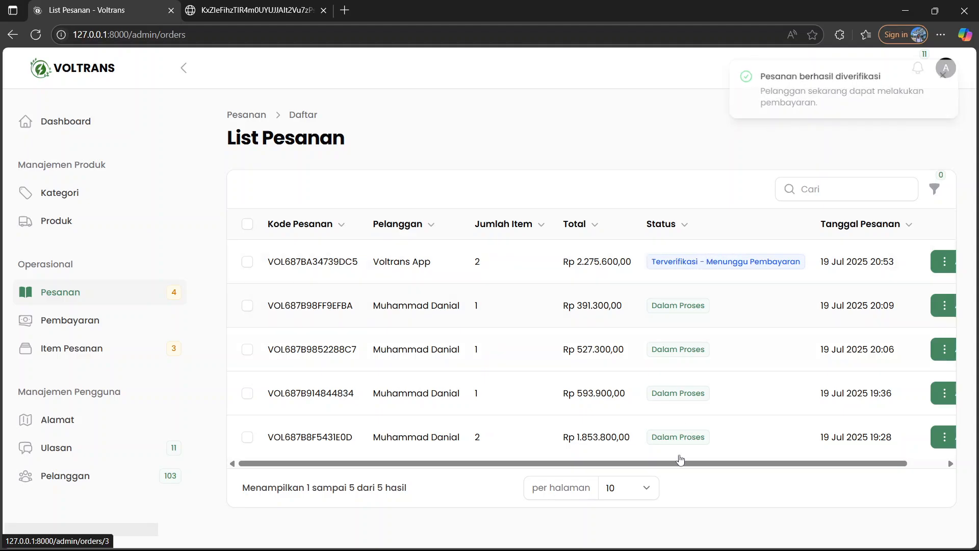
Switch to the customer's Brave browser and start paying for the verified order from the order history through the Review & Bayar page
{"action": "left_click", "coordinate": [631, 535]}
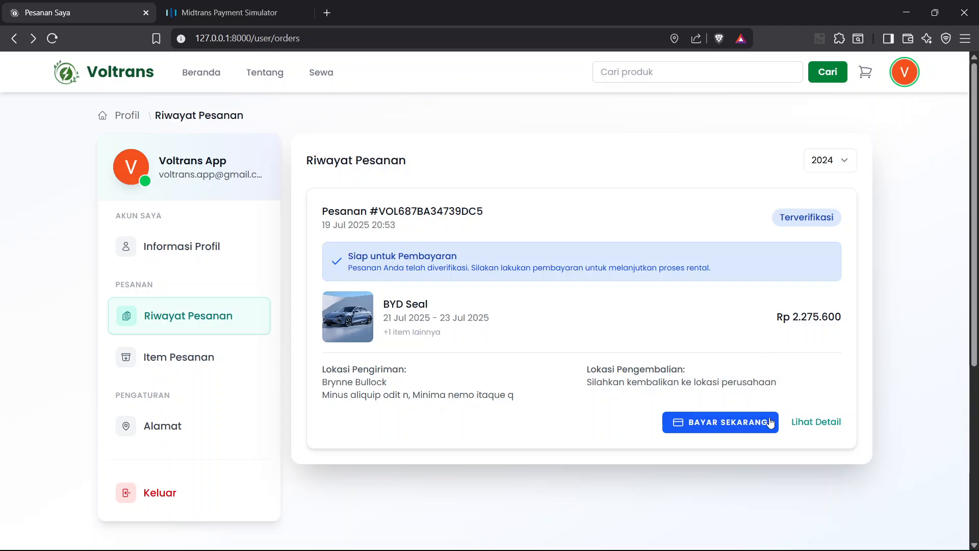
{"action": "left_click", "coordinate": [744, 433]}
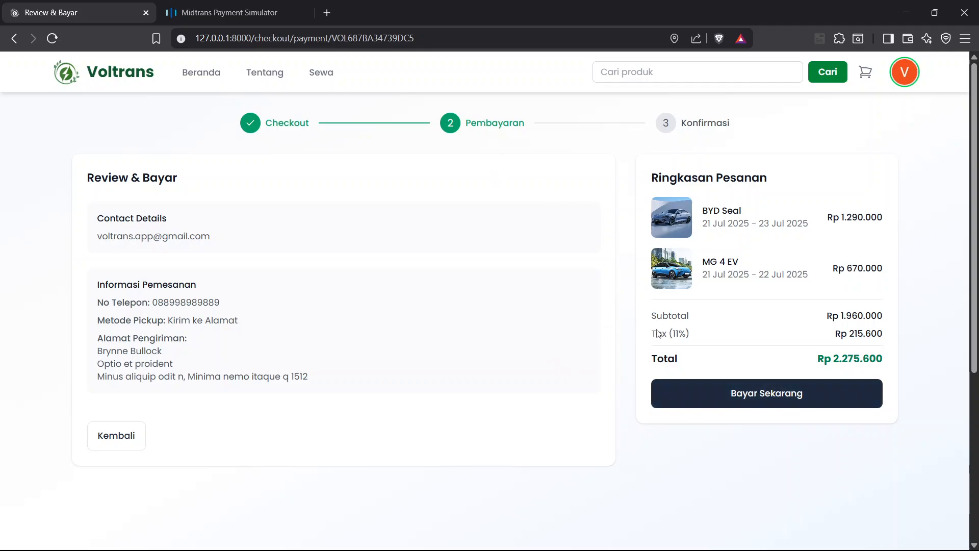
{"action": "left_click", "coordinate": [728, 404]}
Examine the payment methods offered for the order, from virtual accounts and cards to e-wallets, QRIS and convenience stores
{"action": "scroll", "coordinate": [164, 411], "scroll_direction": "down", "scroll_amount": 4}
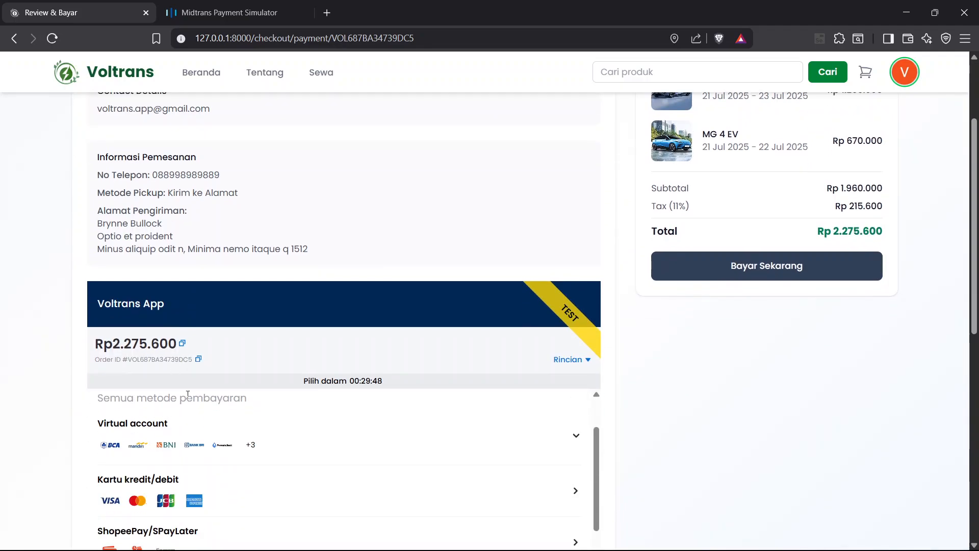
{"action": "scroll", "coordinate": [322, 142], "scroll_direction": "down", "scroll_amount": 3}
{"action": "scroll", "coordinate": [222, 356], "scroll_direction": "up", "scroll_amount": 1}
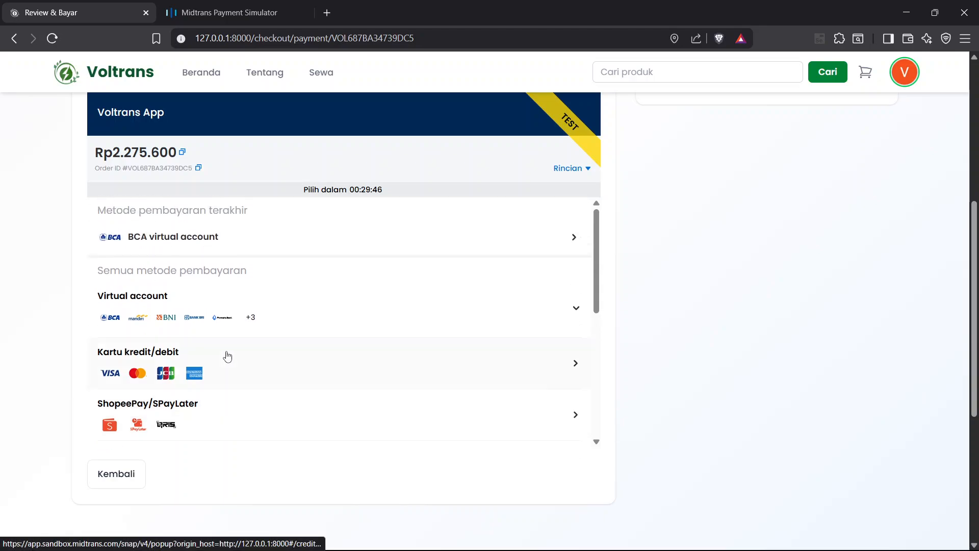
{"action": "scroll", "coordinate": [227, 356], "scroll_direction": "up", "scroll_amount": 1}
{"action": "scroll", "coordinate": [255, 368], "scroll_direction": "down", "scroll_amount": 1}
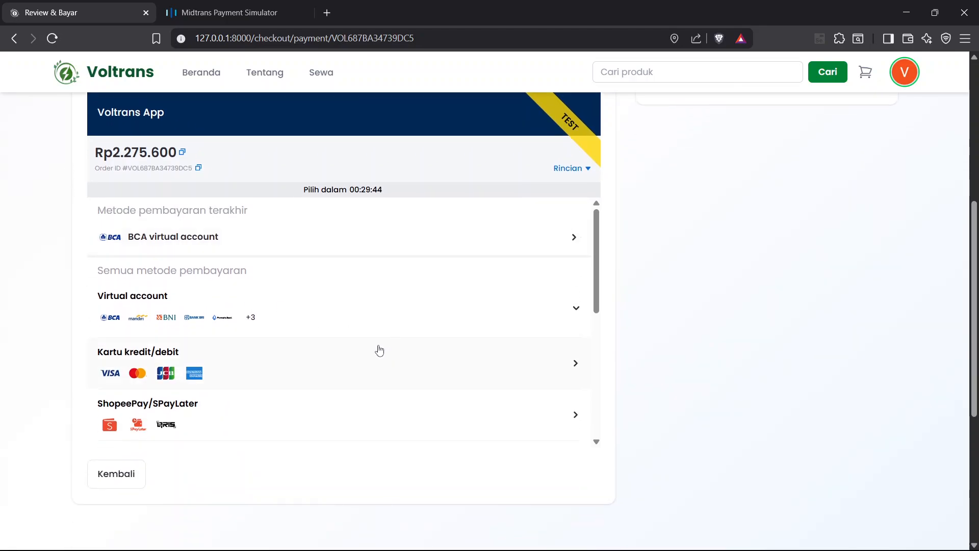
{"action": "scroll", "coordinate": [217, 275], "scroll_direction": "up", "scroll_amount": 1}
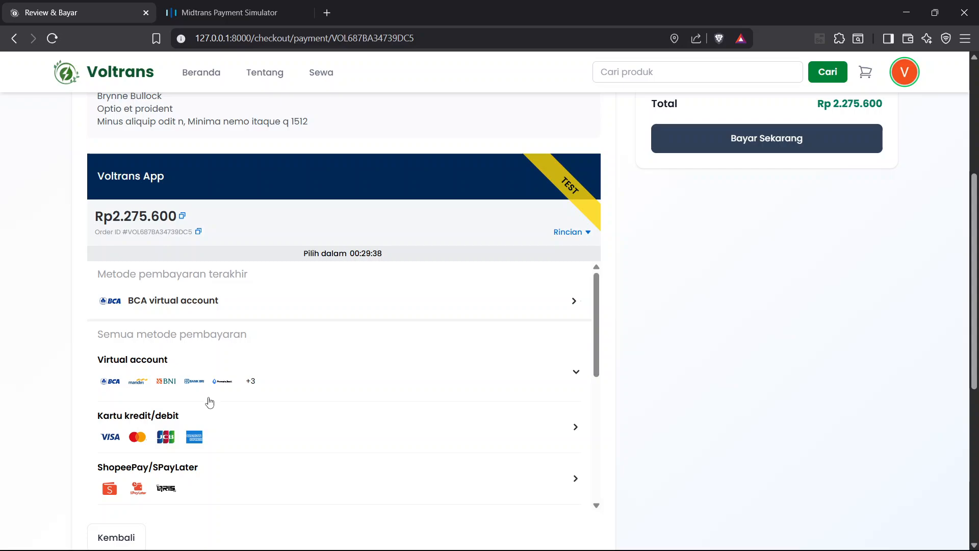
{"action": "scroll", "coordinate": [209, 408], "scroll_direction": "down", "scroll_amount": 1}
{"action": "scroll", "coordinate": [240, 465], "scroll_direction": "down", "scroll_amount": 1}
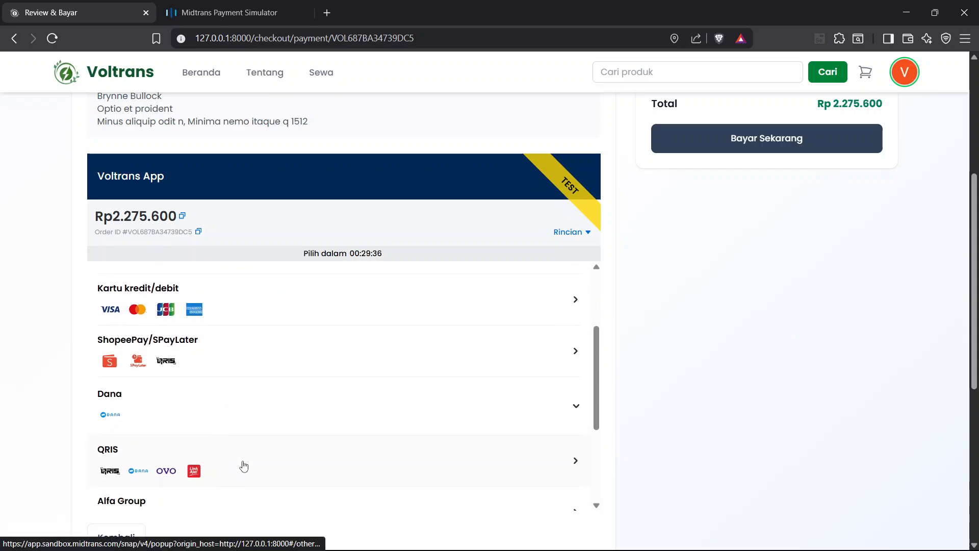
{"action": "scroll", "coordinate": [204, 490], "scroll_direction": "down", "scroll_amount": 1}
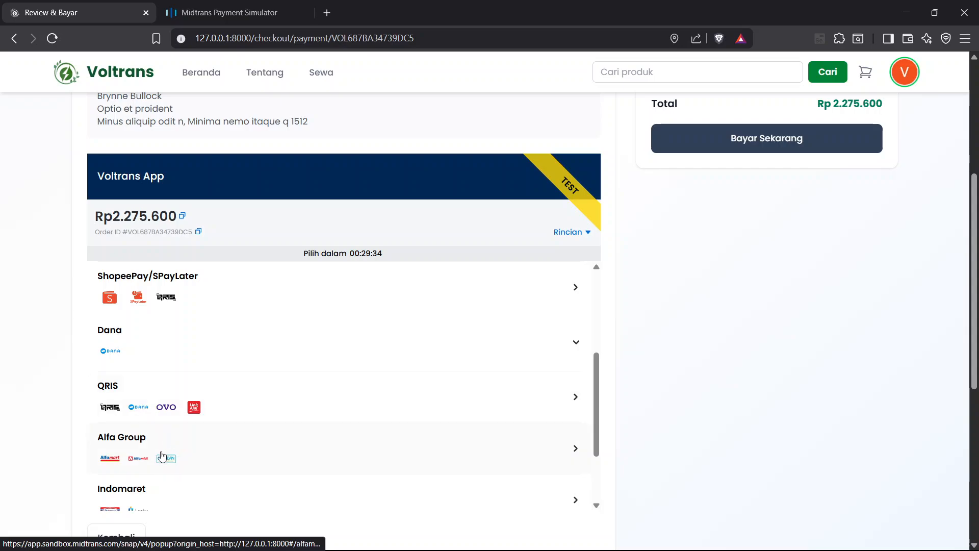
{"action": "scroll", "coordinate": [140, 474], "scroll_direction": "down", "scroll_amount": 1}
{"action": "scroll", "coordinate": [156, 492], "scroll_direction": "down", "scroll_amount": 1}
{"action": "scroll", "coordinate": [153, 474], "scroll_direction": "up", "scroll_amount": 2}
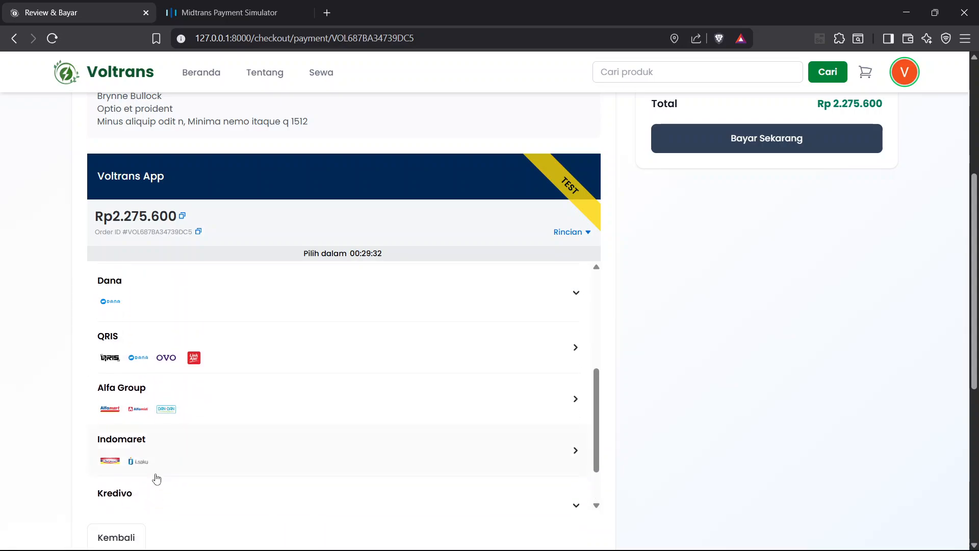
{"action": "scroll", "coordinate": [242, 380], "scroll_direction": "up", "scroll_amount": 4}
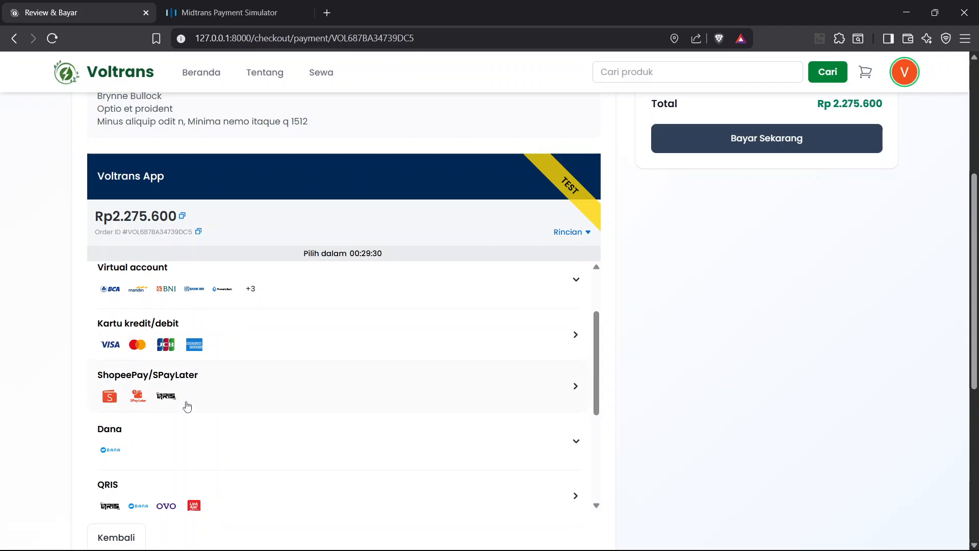
Choose BCA virtual account as the payment method and copy the generated virtual account number
{"action": "left_click", "coordinate": [234, 312]}
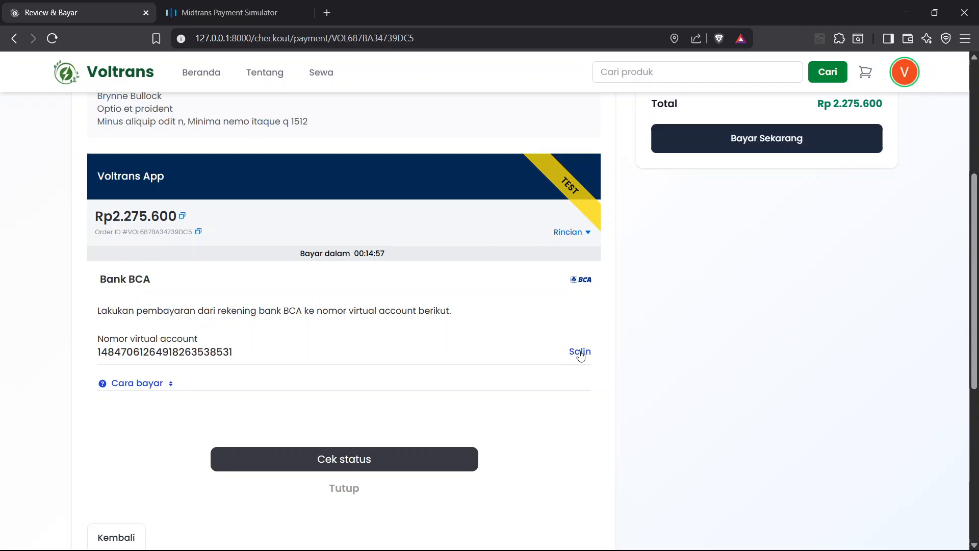
{"action": "scroll", "coordinate": [535, 362], "scroll_direction": "up", "scroll_amount": 5}
{"action": "scroll", "coordinate": [167, 254], "scroll_direction": "down", "scroll_amount": 4}
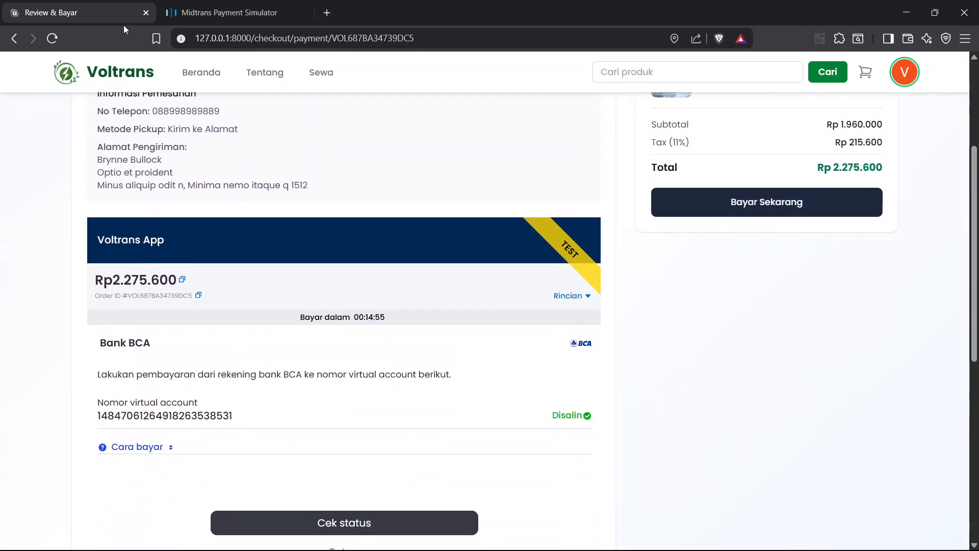
Pay the order in the Midtrans Payment Simulator's BCA VA form, using the copied virtual account number
{"action": "left_click", "coordinate": [229, 12]}
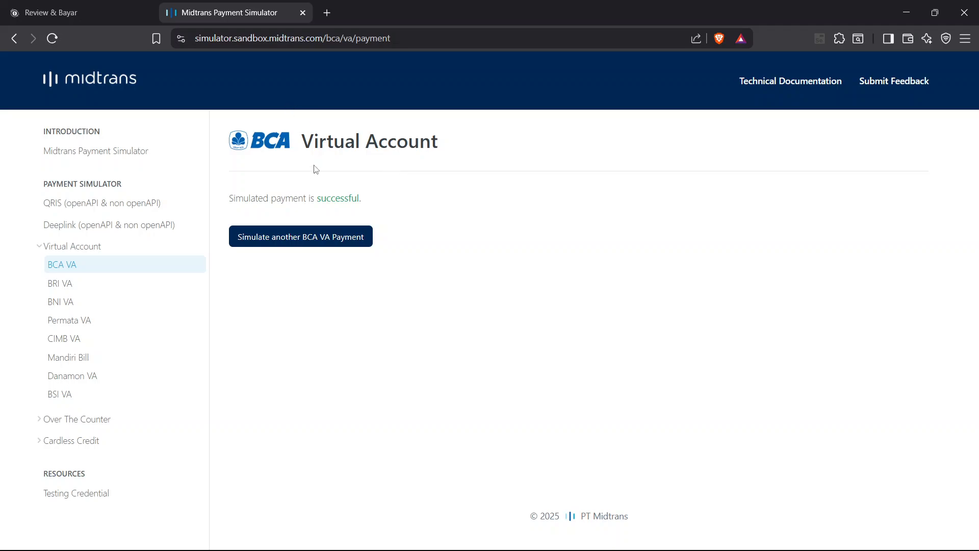
{"action": "left_click", "coordinate": [48, 268]}
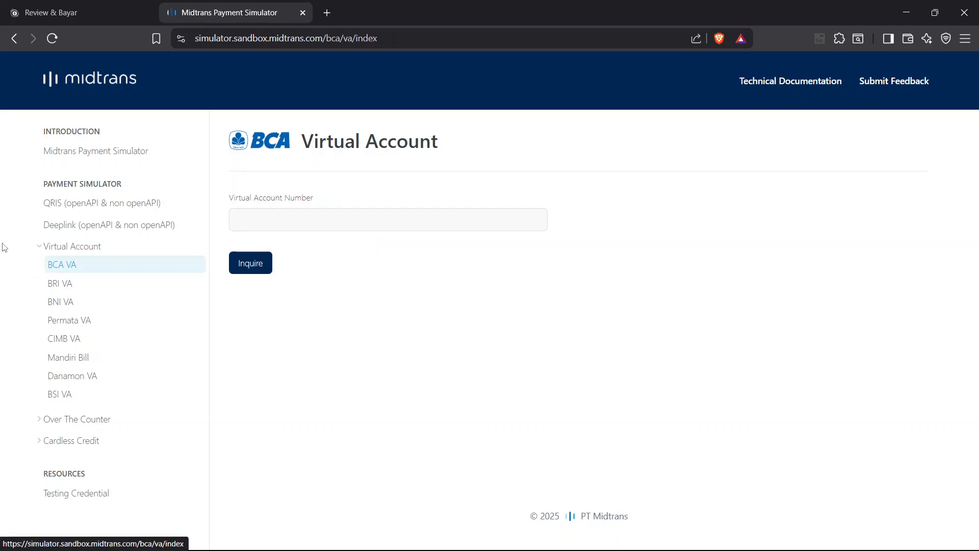
{"action": "left_click", "coordinate": [307, 213]}
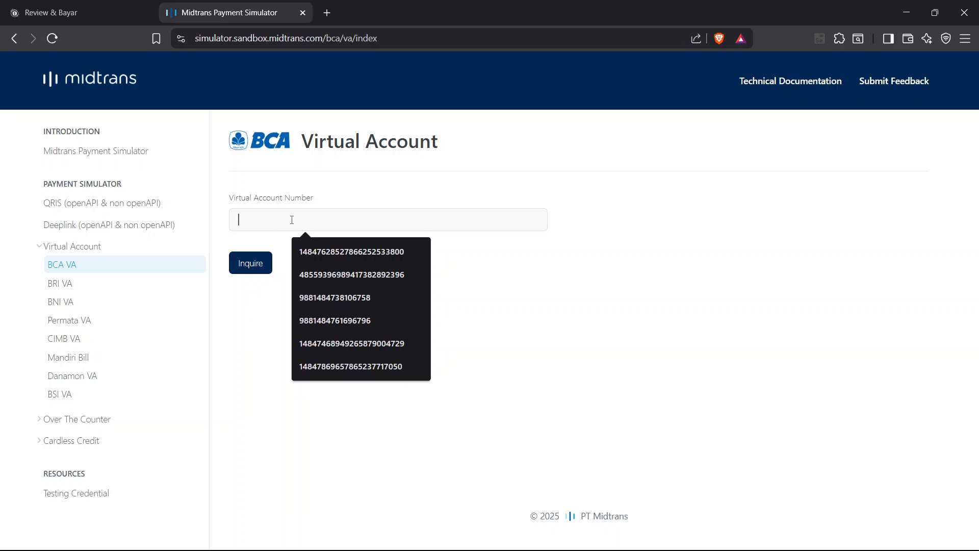
{"action": "key", "text": "ctrl+v"}
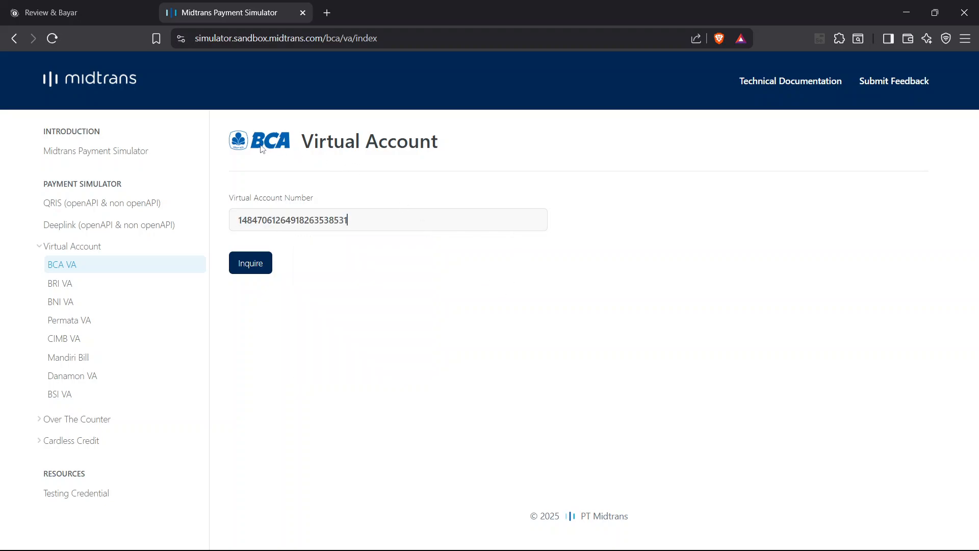
{"action": "left_click", "coordinate": [257, 273]}
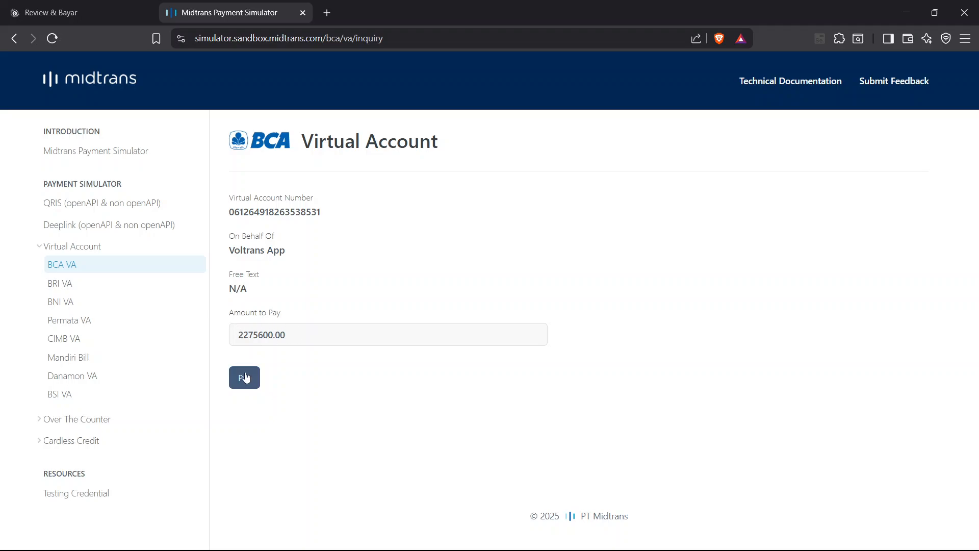
{"action": "left_click", "coordinate": [244, 378]}
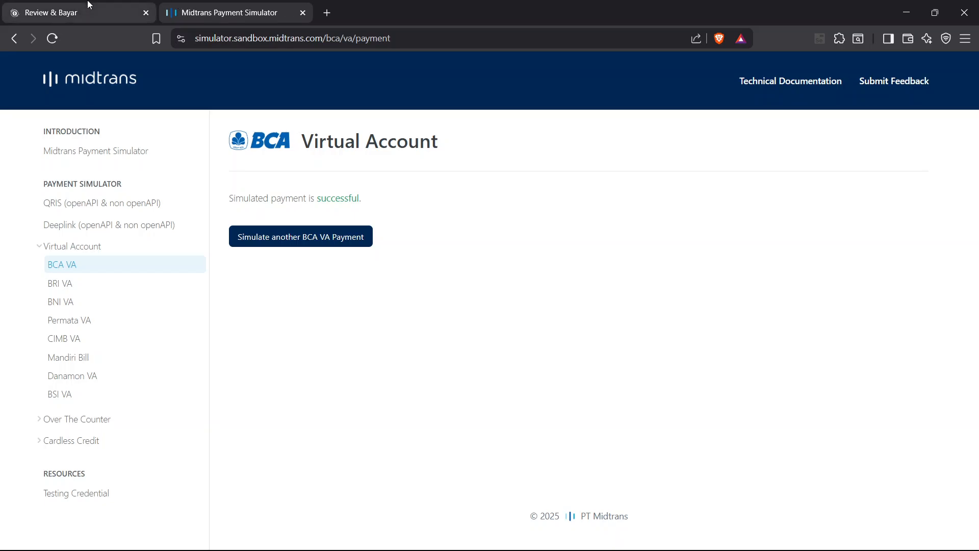
Return to the Voltrans order and examine its confirmation page, including the rented cars, booking information and payment breakdown
{"action": "left_click", "coordinate": [77, 13]}
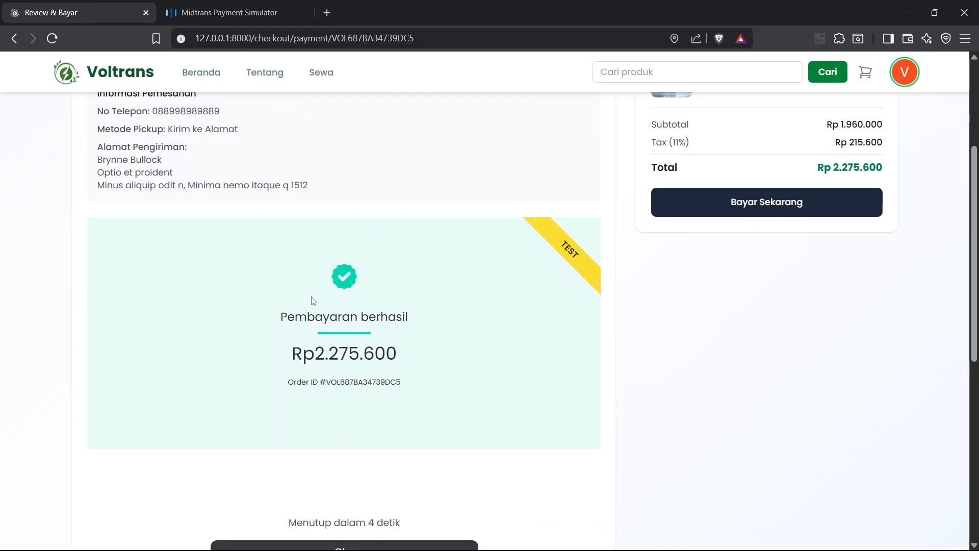
{"action": "scroll", "coordinate": [323, 322], "scroll_direction": "down", "scroll_amount": 1}
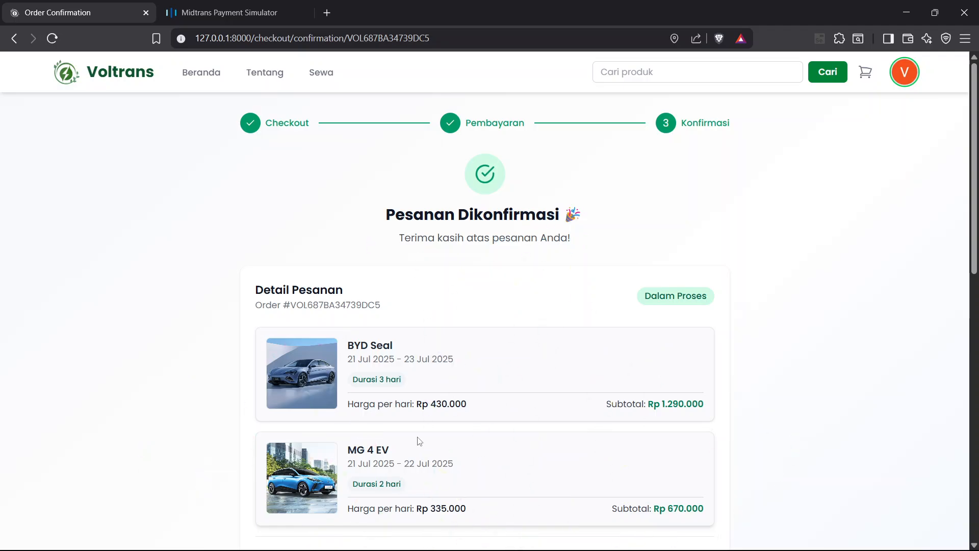
{"action": "scroll", "coordinate": [329, 239], "scroll_direction": "down", "scroll_amount": 3}
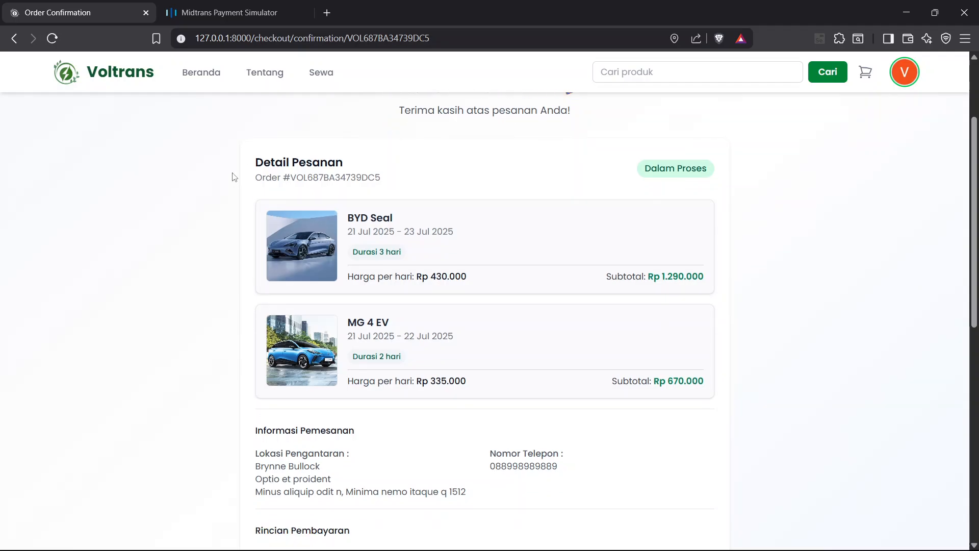
{"action": "scroll", "coordinate": [435, 260], "scroll_direction": "up", "scroll_amount": 1}
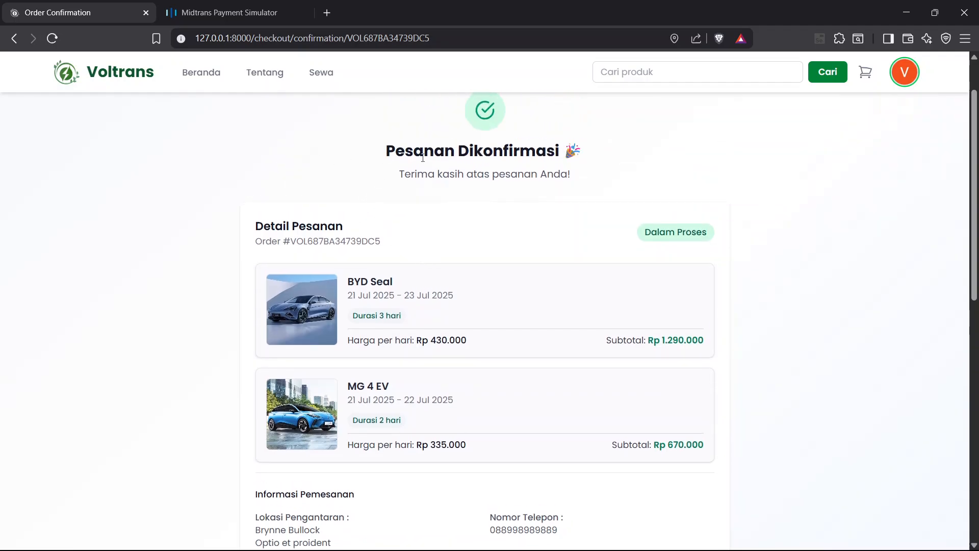
{"action": "scroll", "coordinate": [235, 193], "scroll_direction": "down", "scroll_amount": 1}
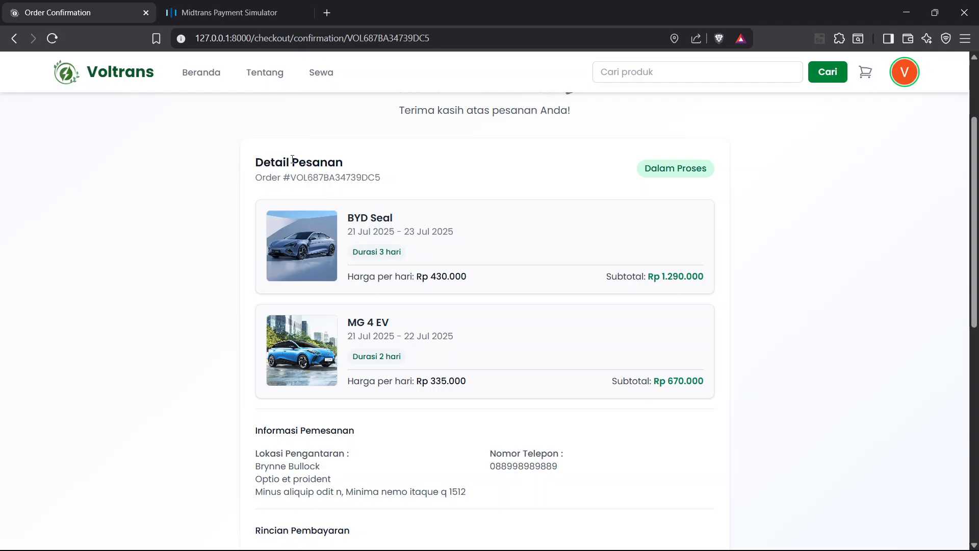
{"action": "scroll", "coordinate": [422, 387], "scroll_direction": "down", "scroll_amount": 2}
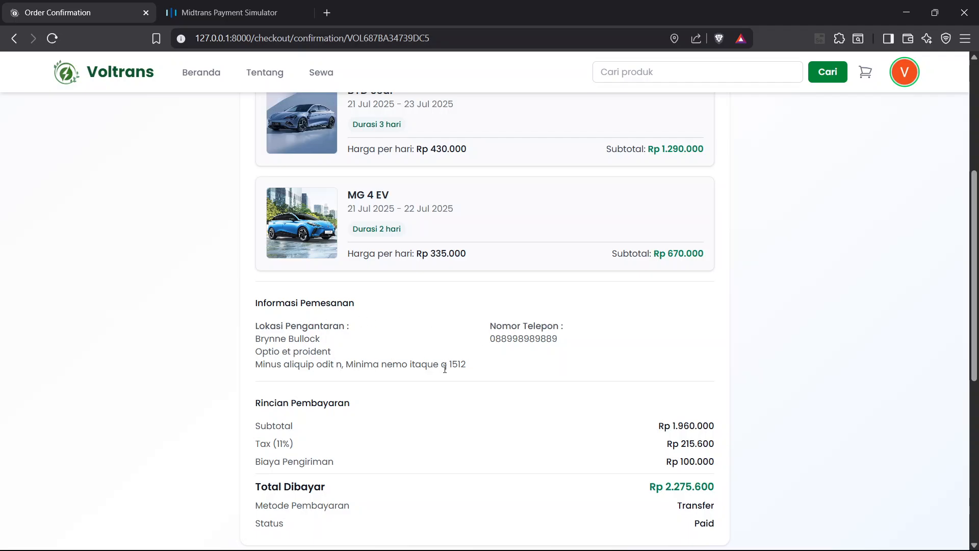
{"action": "scroll", "coordinate": [356, 356], "scroll_direction": "down", "scroll_amount": 2}
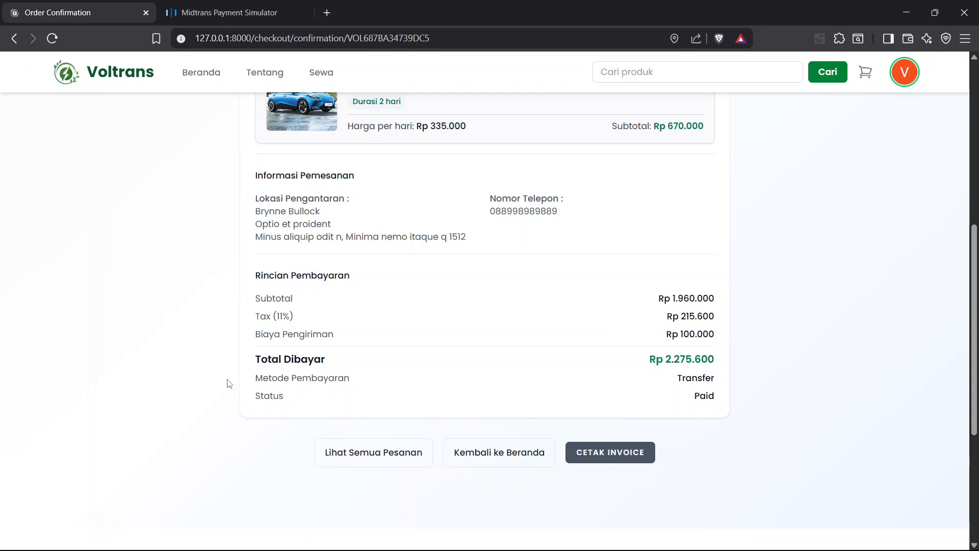
{"action": "scroll", "coordinate": [387, 387], "scroll_direction": "down", "scroll_amount": 1}
{"action": "scroll", "coordinate": [509, 376], "scroll_direction": "up", "scroll_amount": 2}
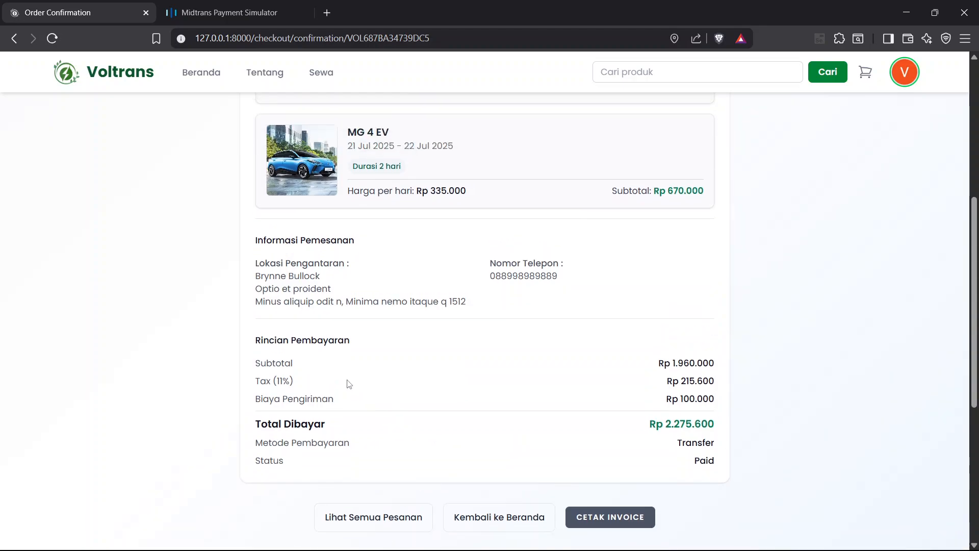
{"action": "scroll", "coordinate": [435, 406], "scroll_direction": "up", "scroll_amount": 1}
{"action": "scroll", "coordinate": [435, 407], "scroll_direction": "down", "scroll_amount": 1}
Download the order's invoice as a PDF to the Documents download folder and open it
{"action": "left_click", "coordinate": [612, 516]}
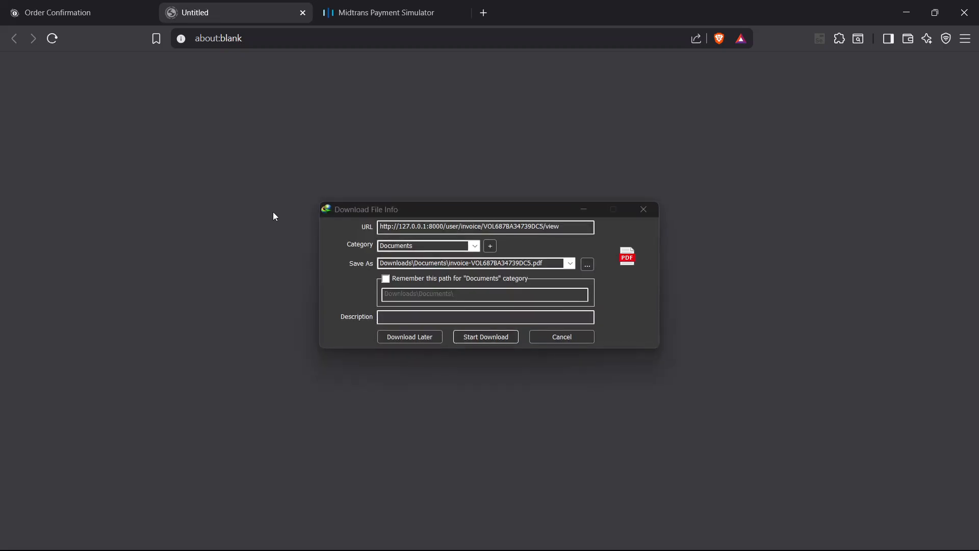
{"action": "left_click", "coordinate": [481, 339]}
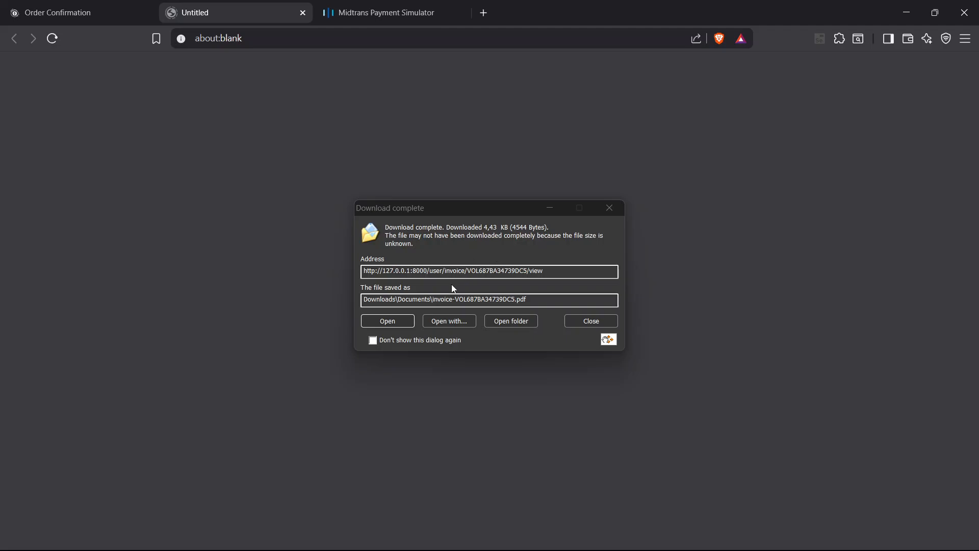
{"action": "left_click", "coordinate": [403, 320]}
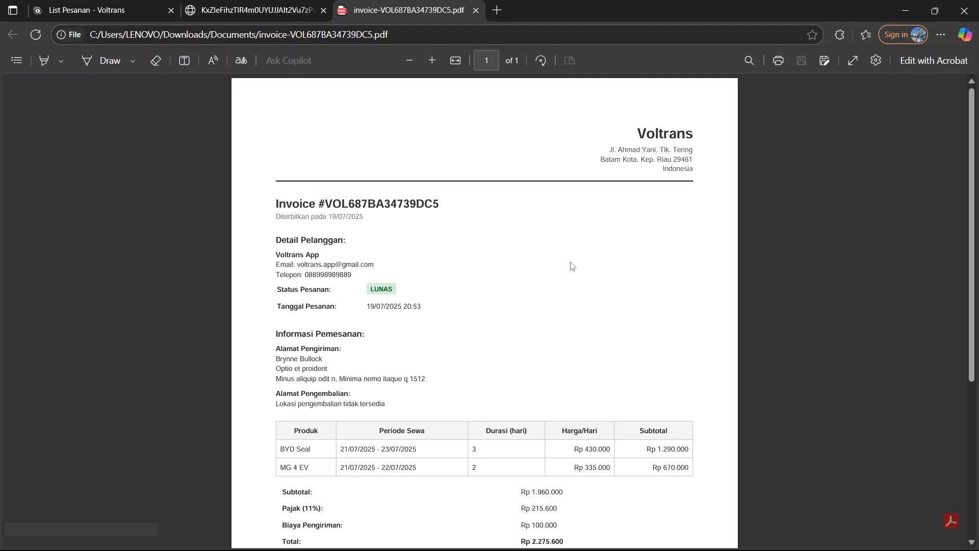
Examine the PDF invoice's customer details, delivery information, rental items, price totals and payment information
{"action": "scroll", "coordinate": [572, 266], "scroll_direction": "down", "scroll_amount": 5}
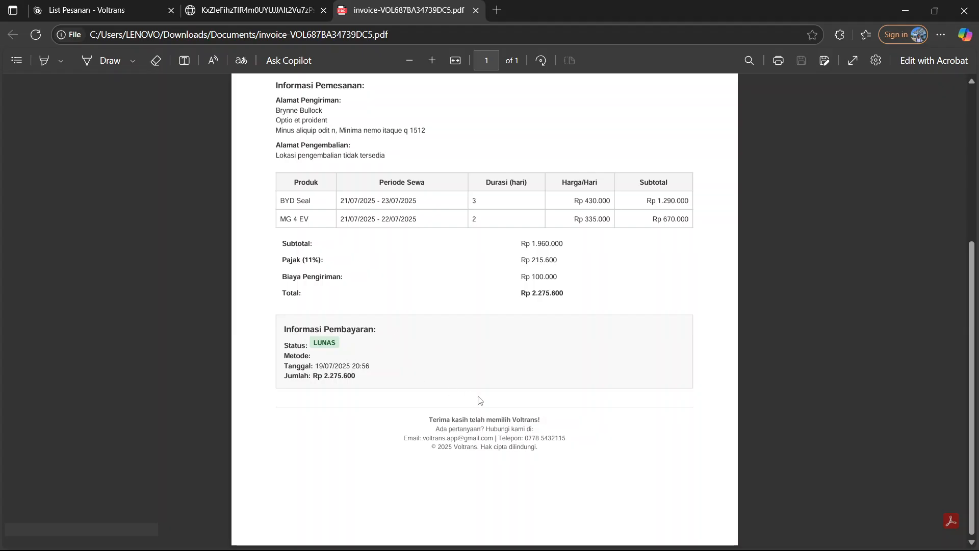
{"action": "scroll", "coordinate": [359, 350], "scroll_direction": "up", "scroll_amount": 3}
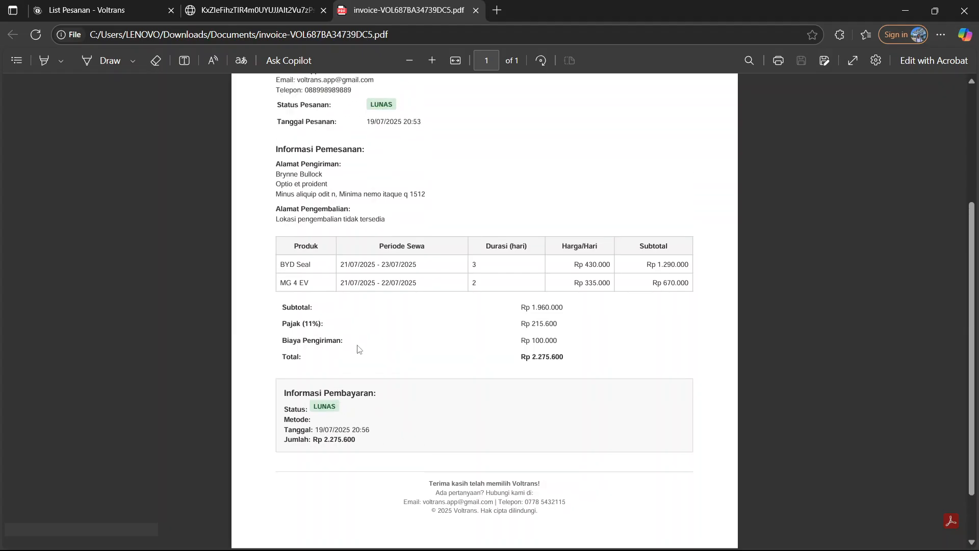
{"action": "scroll", "coordinate": [359, 350], "scroll_direction": "up", "scroll_amount": 3}
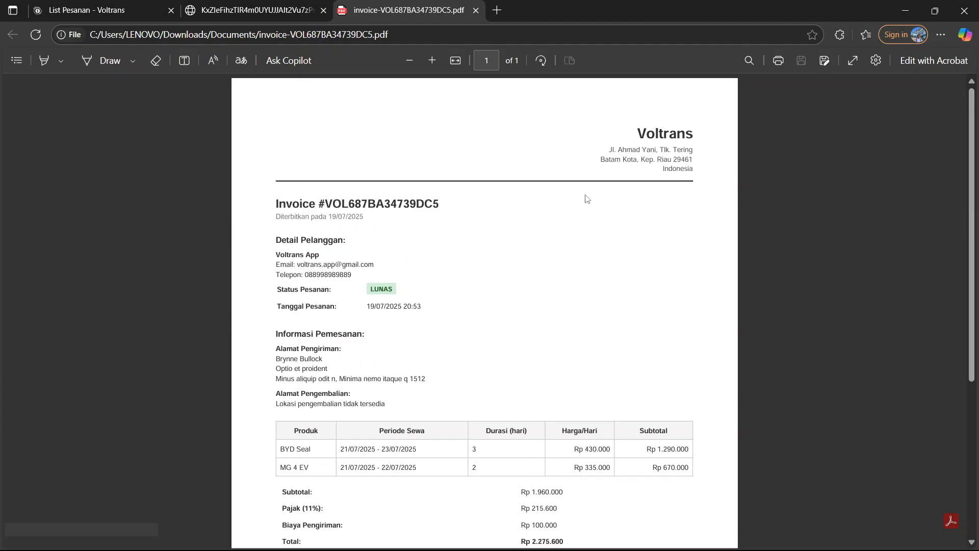
{"action": "scroll", "coordinate": [286, 184], "scroll_direction": "down", "scroll_amount": 2}
{"action": "scroll", "coordinate": [275, 229], "scroll_direction": "down", "scroll_amount": 2}
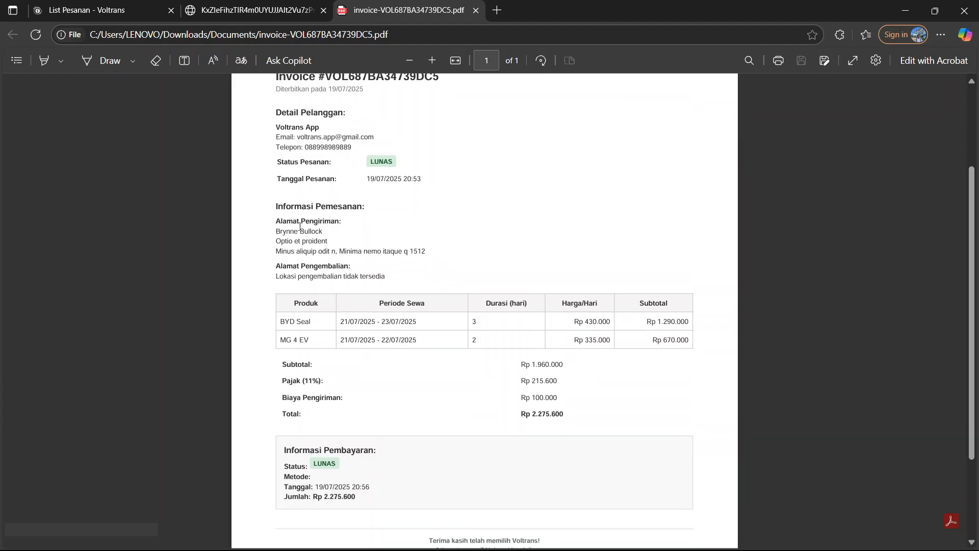
{"action": "scroll", "coordinate": [306, 255], "scroll_direction": "down", "scroll_amount": 2}
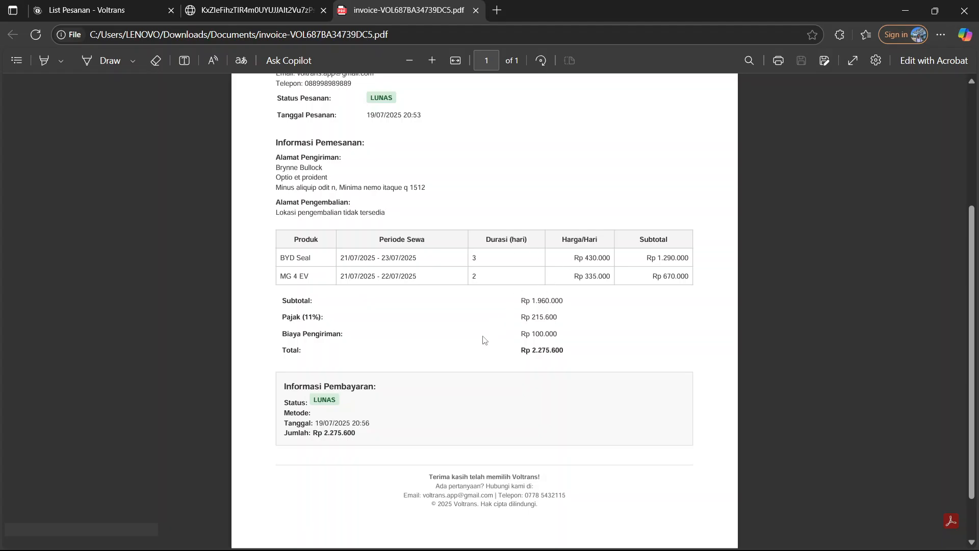
{"action": "scroll", "coordinate": [542, 327], "scroll_direction": "down", "scroll_amount": 2}
{"action": "scroll", "coordinate": [466, 371], "scroll_direction": "up", "scroll_amount": 8}
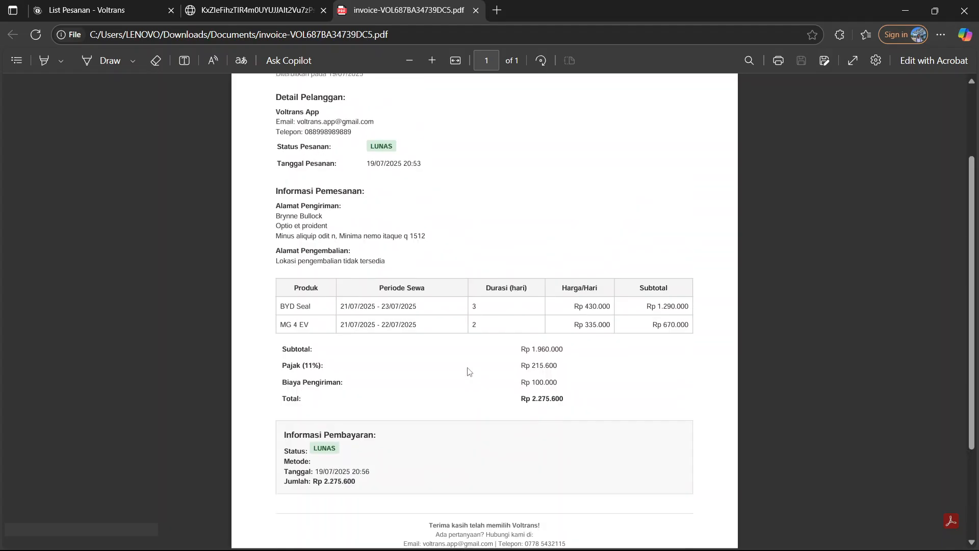
Close the invoice PDF and KTP image tabs, switch to the customer's order confirmation in Brave, and close the blank tab there
{"action": "left_click", "coordinate": [476, 10]}
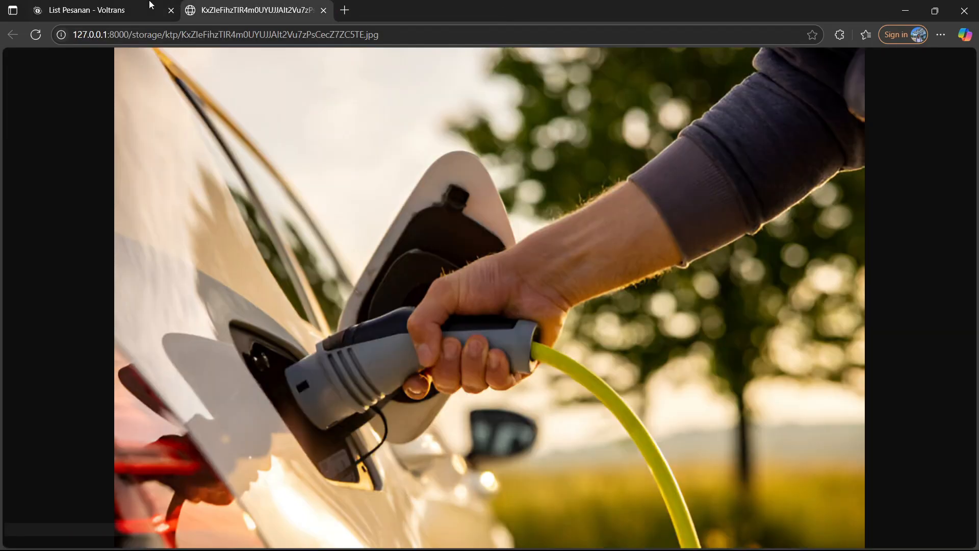
{"action": "left_click", "coordinate": [323, 11]}
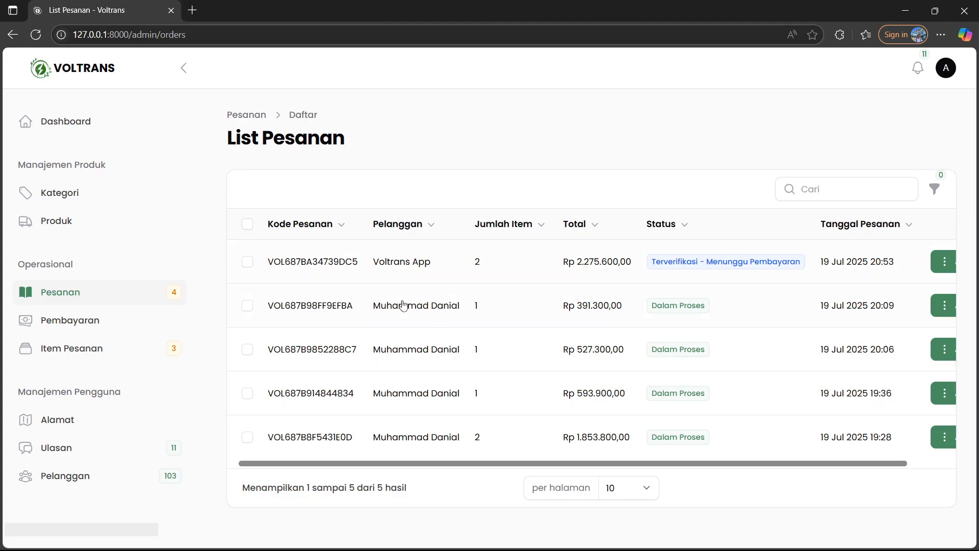
{"action": "left_click", "coordinate": [638, 535]}
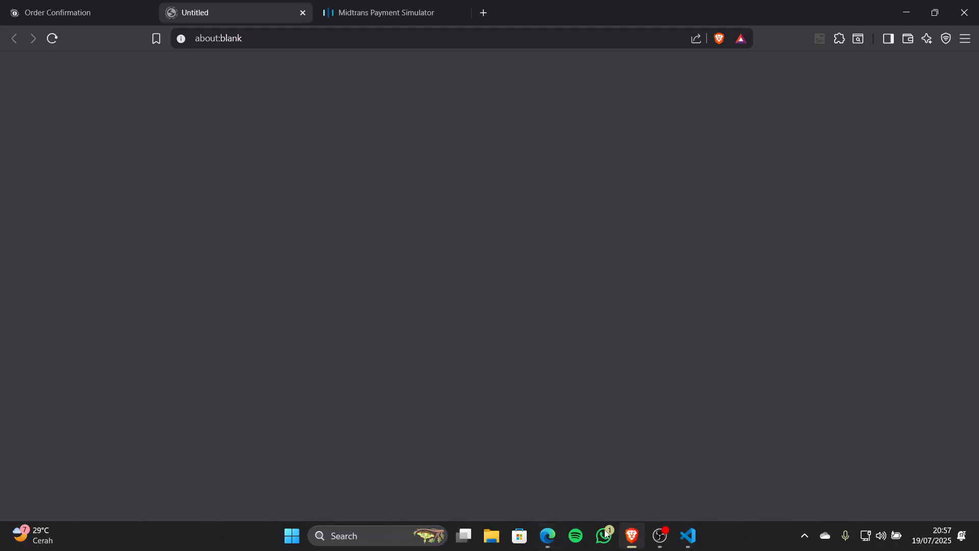
{"action": "left_click", "coordinate": [77, 13]}
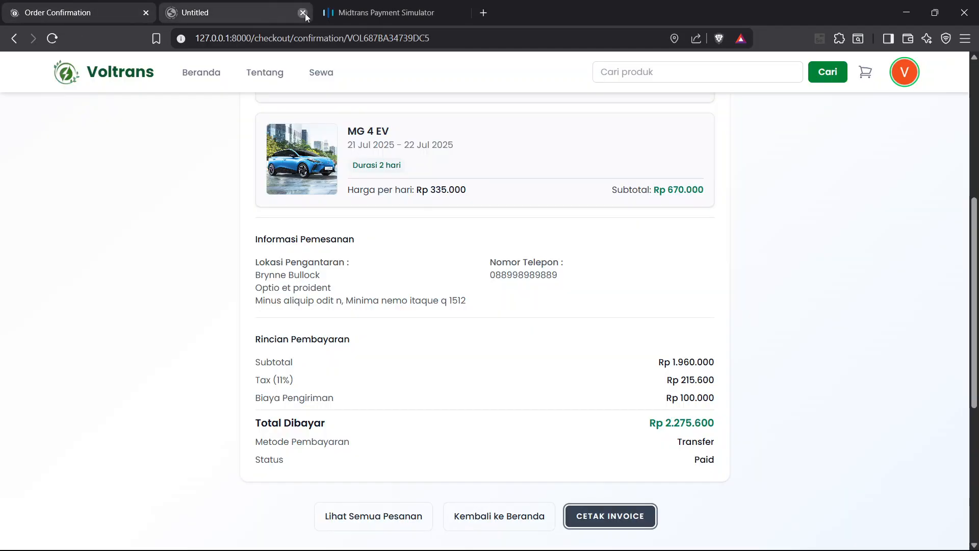
{"action": "left_click", "coordinate": [303, 12]}
Open the customer's profile and display the order history, Riwayat Pesanan
{"action": "scroll", "coordinate": [869, 137], "scroll_direction": "up", "scroll_amount": 3}
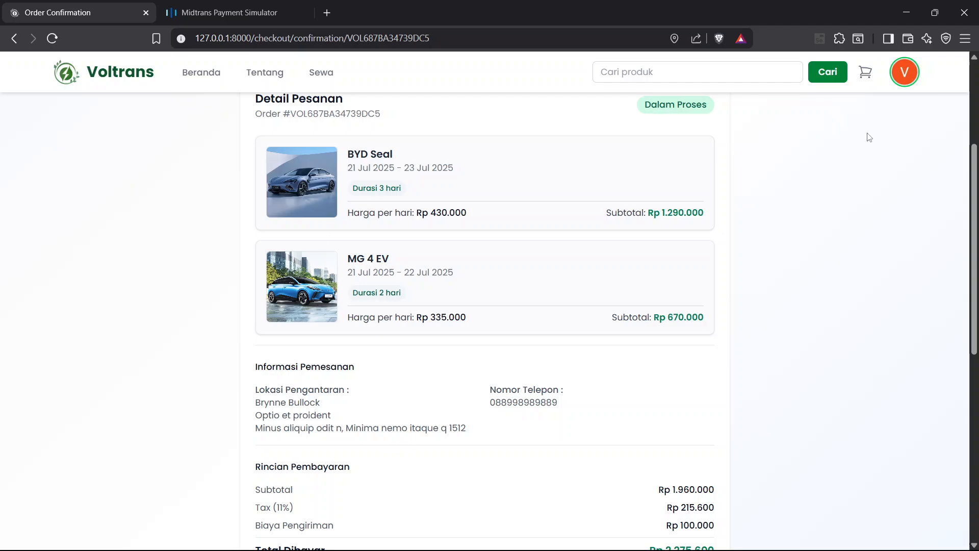
{"action": "left_click", "coordinate": [901, 76]}
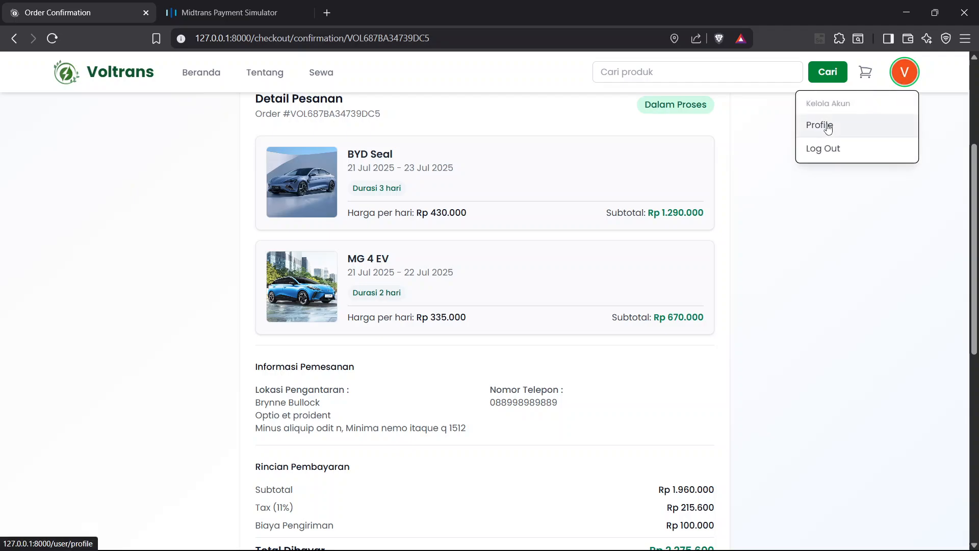
{"action": "left_click", "coordinate": [828, 128]}
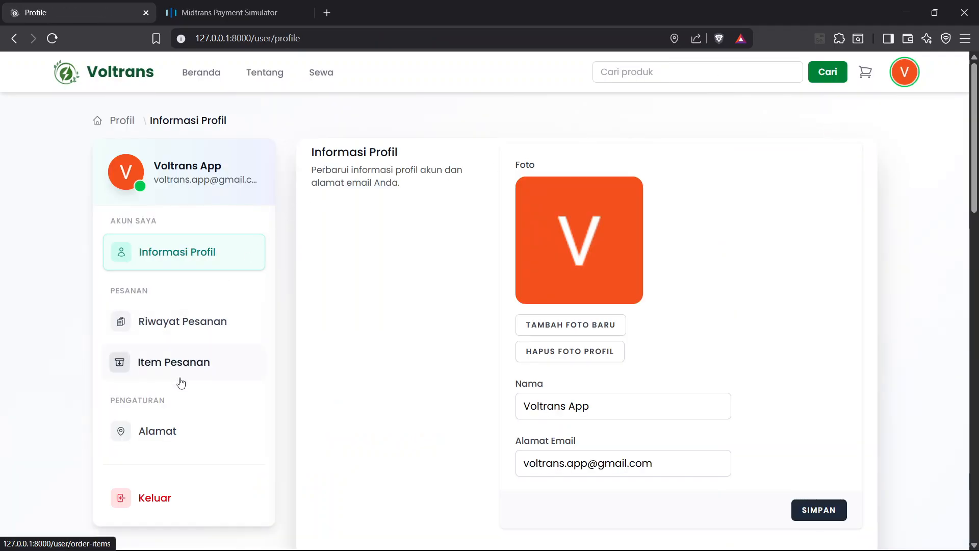
{"action": "scroll", "coordinate": [191, 403], "scroll_direction": "down", "scroll_amount": 1}
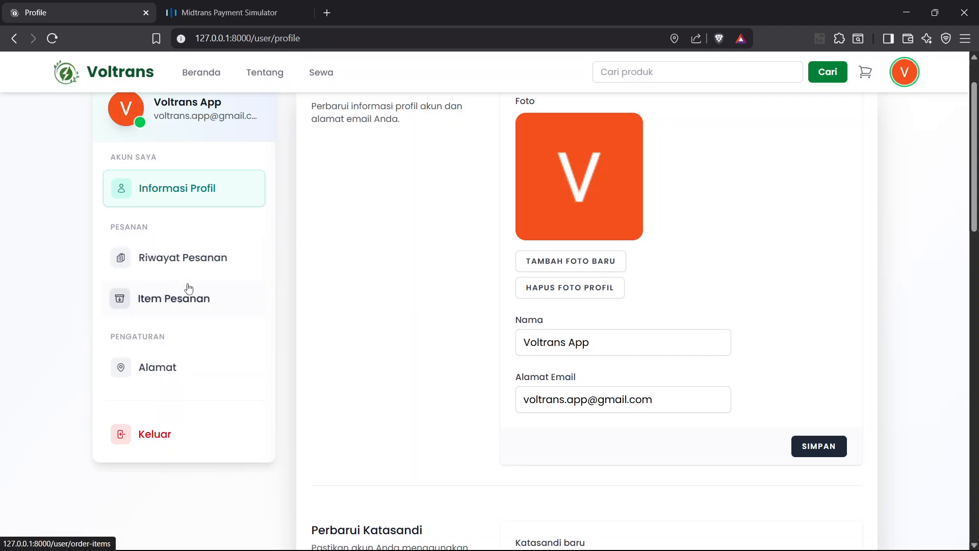
{"action": "left_click", "coordinate": [198, 261]}
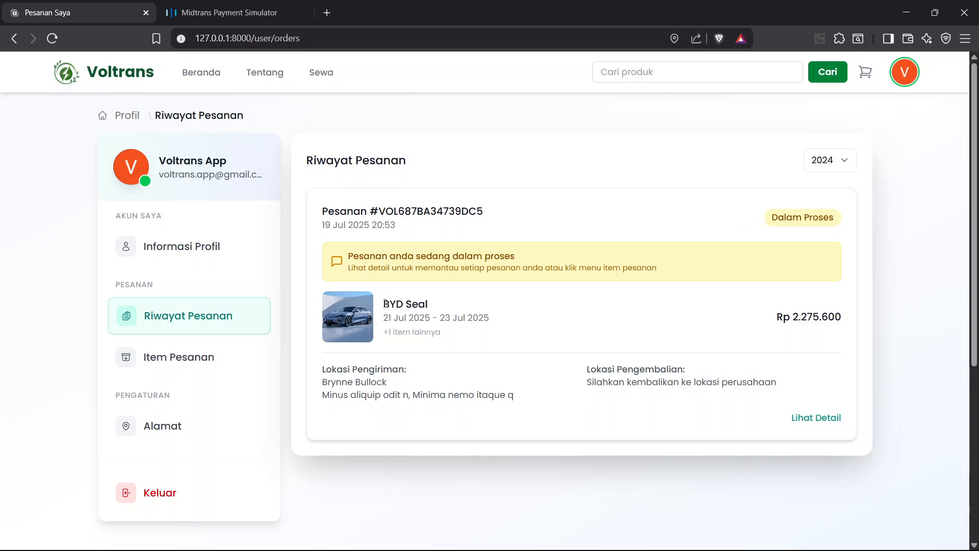
Open the details of the paid order and examine its products, booking information and payment breakdown
{"action": "left_click", "coordinate": [825, 417]}
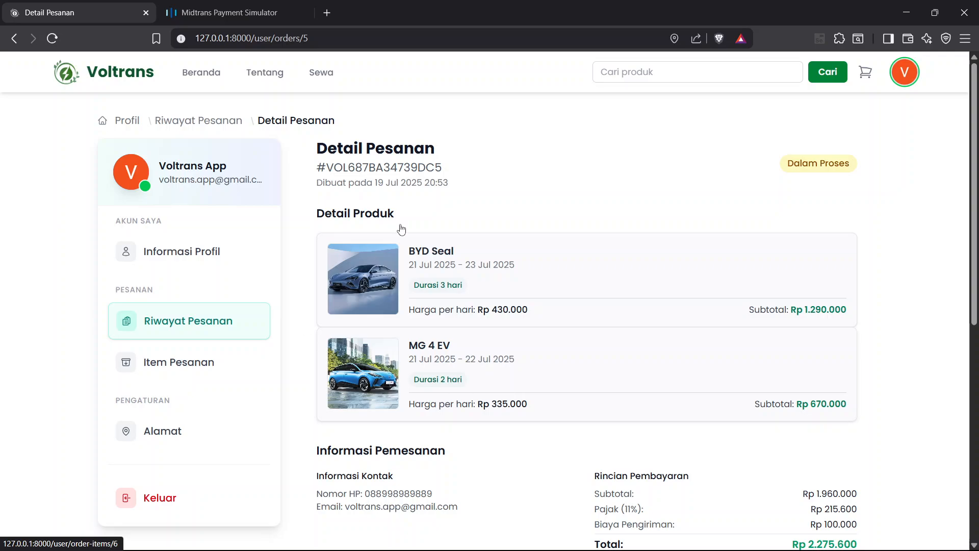
{"action": "scroll", "coordinate": [357, 230], "scroll_direction": "down", "scroll_amount": 1}
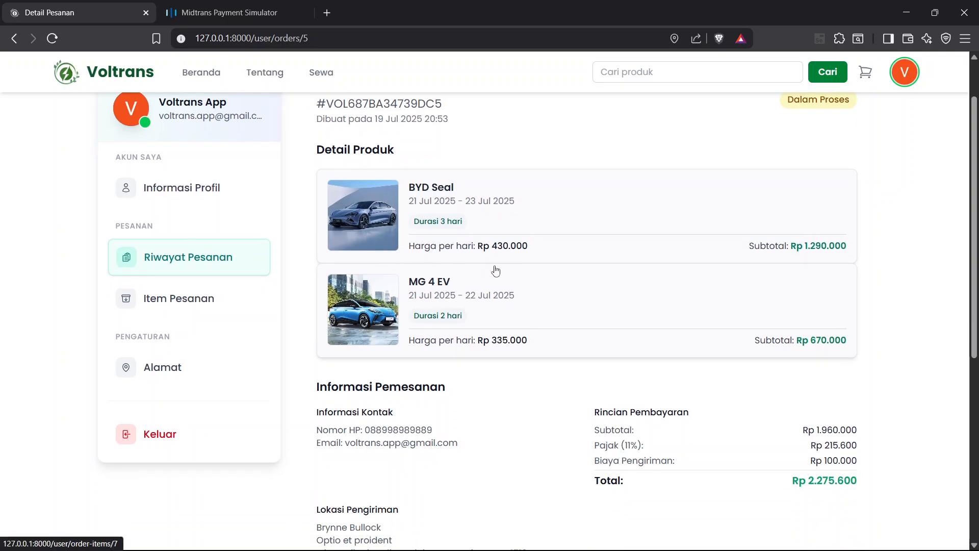
{"action": "scroll", "coordinate": [494, 271], "scroll_direction": "down", "scroll_amount": 2}
{"action": "scroll", "coordinate": [398, 430], "scroll_direction": "up", "scroll_amount": 3}
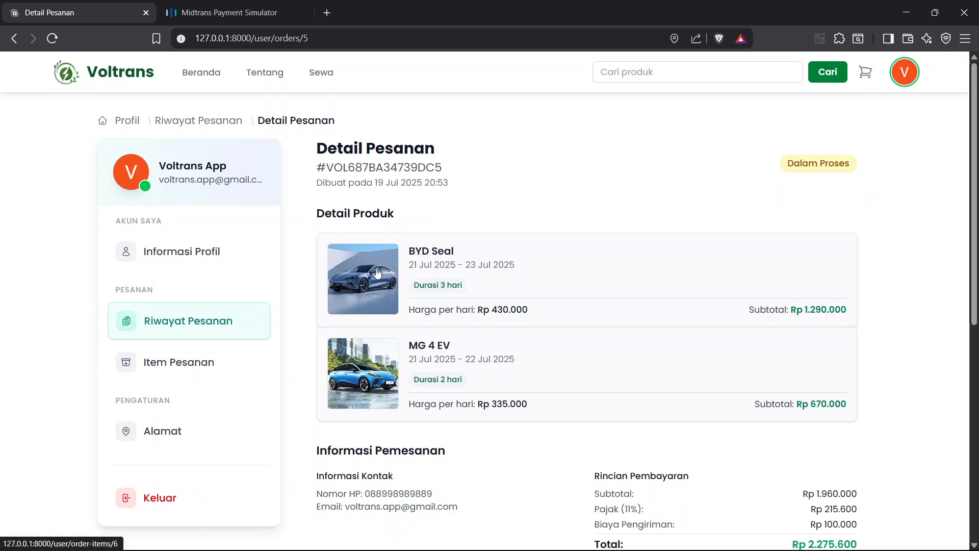
Open the order's BYD Seal item and examine its status timeline, rental dates, current rental status and payment information
{"action": "left_click", "coordinate": [361, 274]}
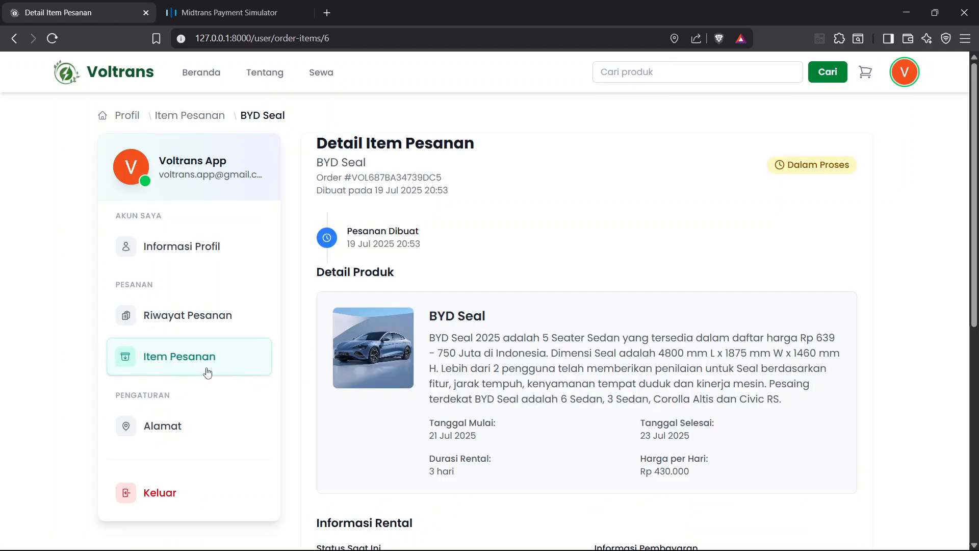
{"action": "scroll", "coordinate": [422, 367], "scroll_direction": "down", "scroll_amount": 1}
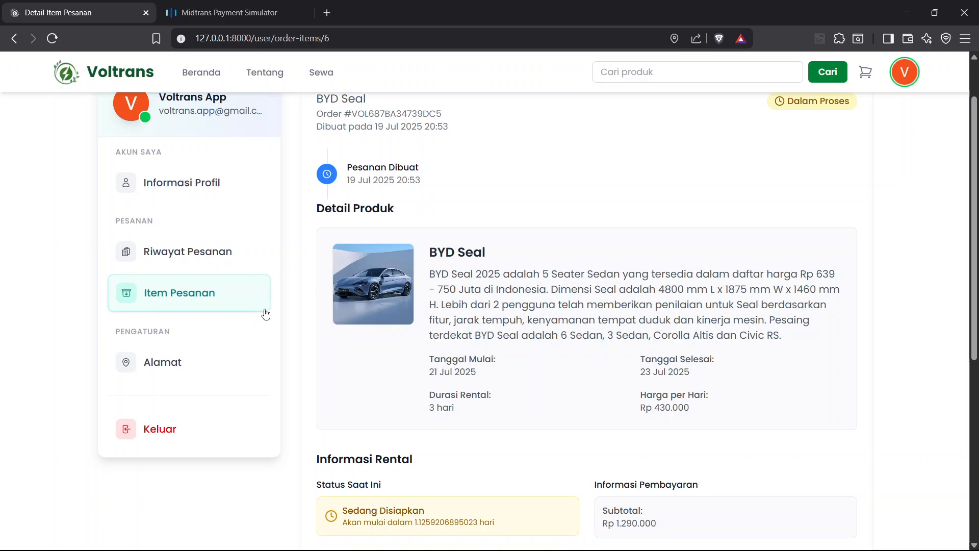
{"action": "scroll", "coordinate": [268, 319], "scroll_direction": "down", "scroll_amount": 1}
{"action": "scroll", "coordinate": [477, 371], "scroll_direction": "up", "scroll_amount": 2}
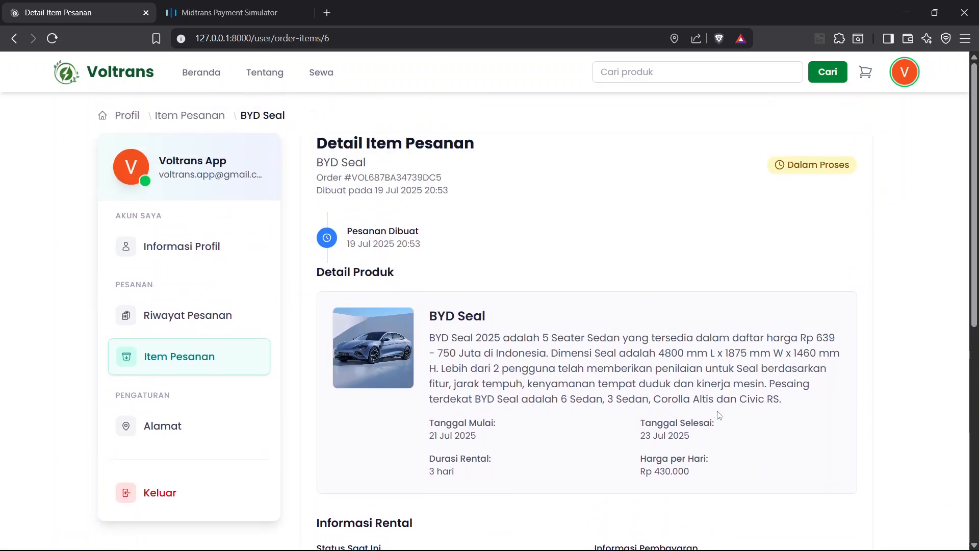
{"action": "scroll", "coordinate": [340, 269], "scroll_direction": "down", "scroll_amount": 1}
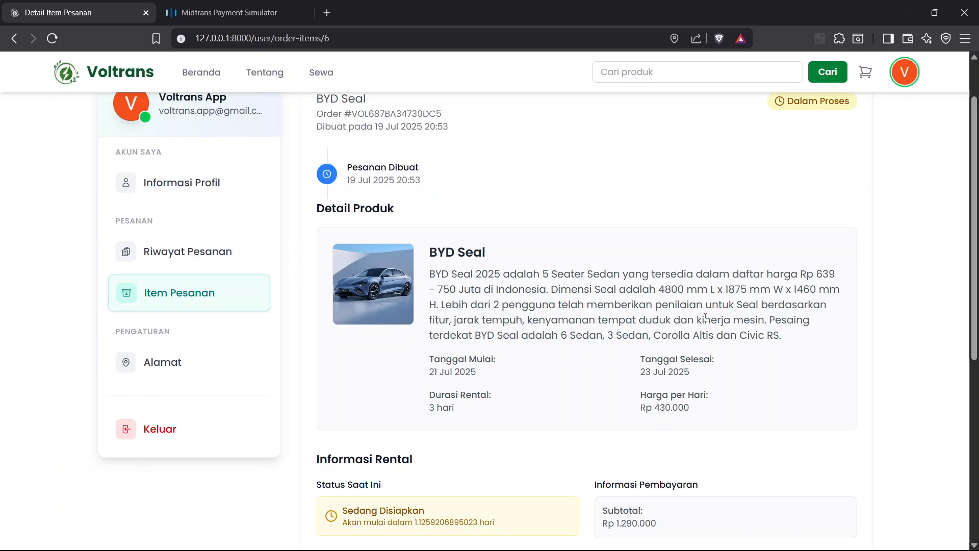
{"action": "scroll", "coordinate": [462, 308], "scroll_direction": "down", "scroll_amount": 1}
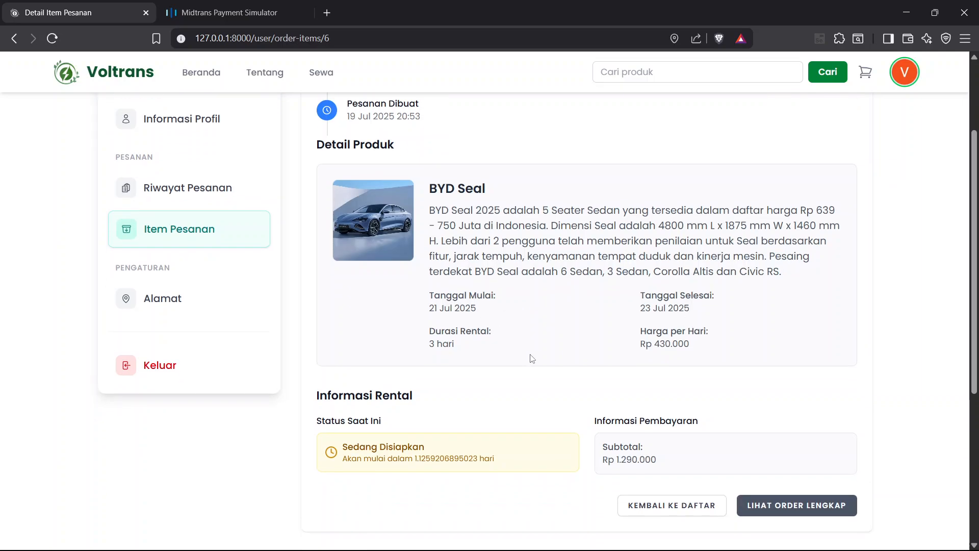
{"action": "scroll", "coordinate": [590, 385], "scroll_direction": "down", "scroll_amount": 1}
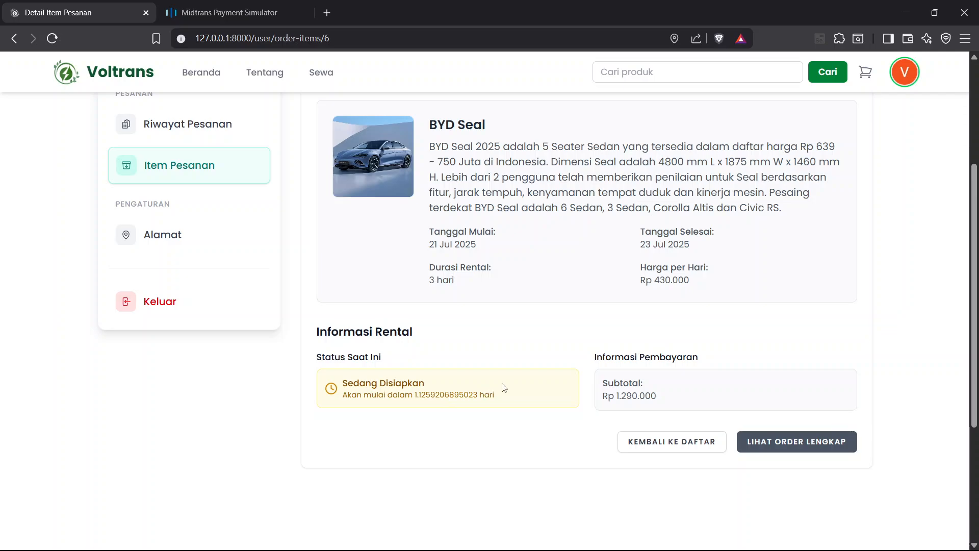
{"action": "scroll", "coordinate": [567, 393], "scroll_direction": "up", "scroll_amount": 1}
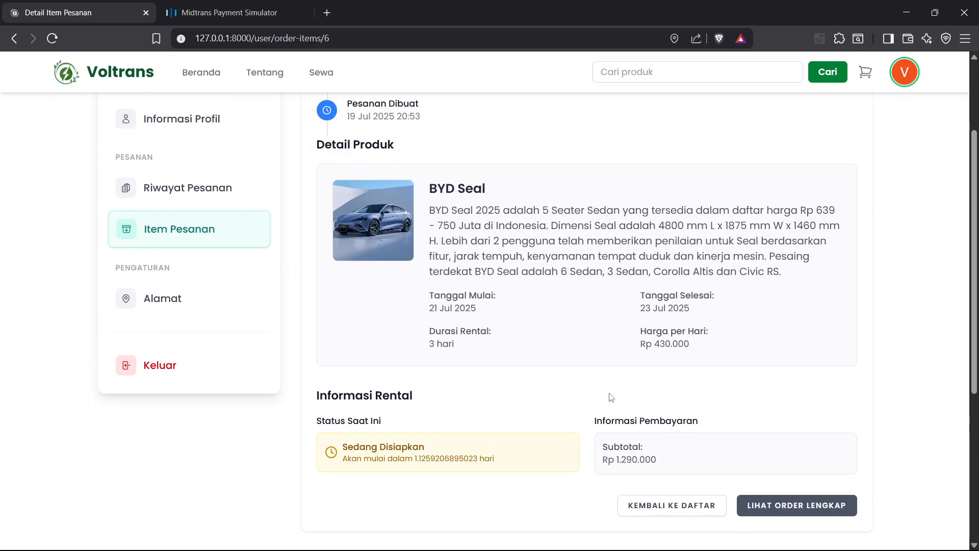
{"action": "scroll", "coordinate": [610, 397], "scroll_direction": "down", "scroll_amount": 1}
{"action": "scroll", "coordinate": [775, 411], "scroll_direction": "up", "scroll_amount": 1}
{"action": "scroll", "coordinate": [634, 392], "scroll_direction": "down", "scroll_amount": 1}
{"action": "scroll", "coordinate": [481, 454], "scroll_direction": "up", "scroll_amount": 3}
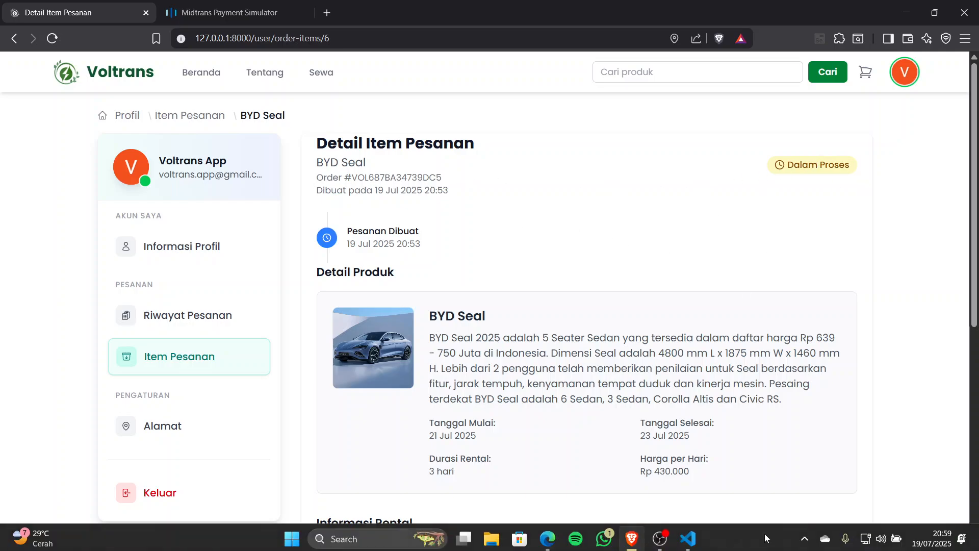
{"action": "scroll", "coordinate": [538, 397], "scroll_direction": "down", "scroll_amount": 4}
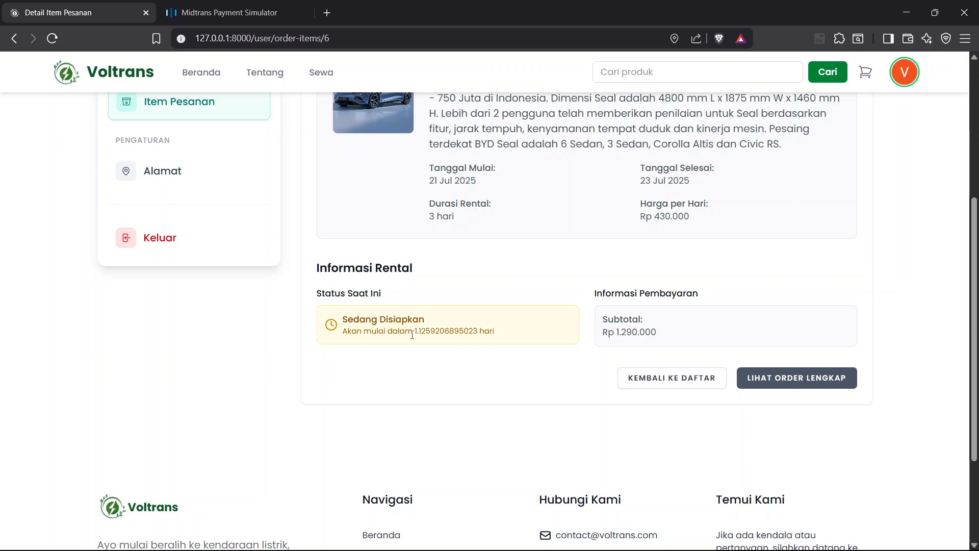
{"action": "scroll", "coordinate": [505, 376], "scroll_direction": "up", "scroll_amount": 2}
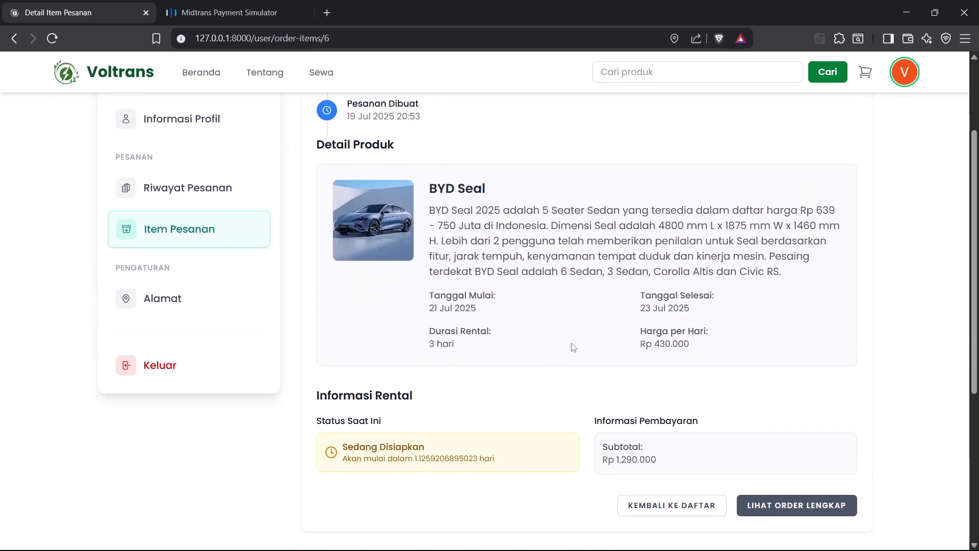
{"action": "scroll", "coordinate": [573, 347], "scroll_direction": "up", "scroll_amount": 2}
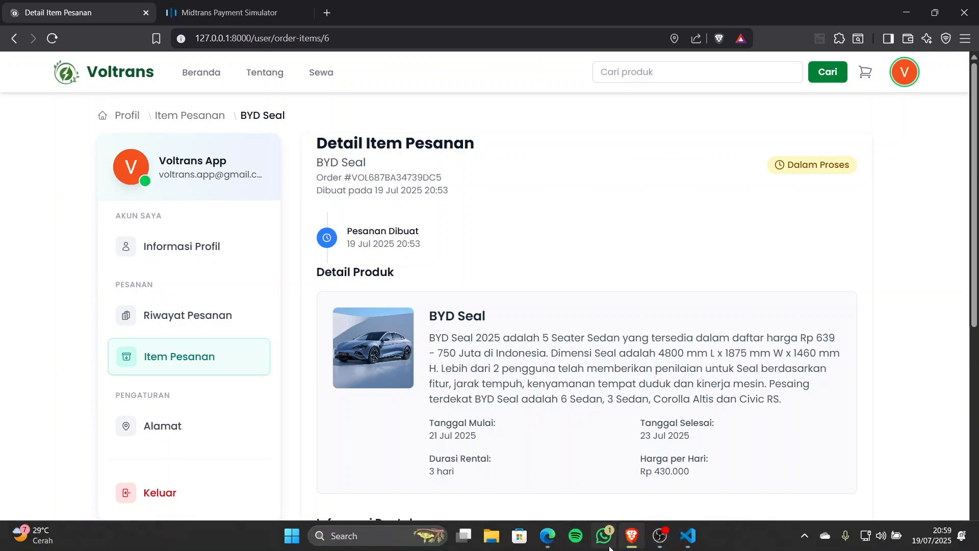
Switch to the admin panel in Edge, open the order from the newest successful-payment notification, and examine its order, delivery and payment data
{"action": "left_click", "coordinate": [553, 546]}
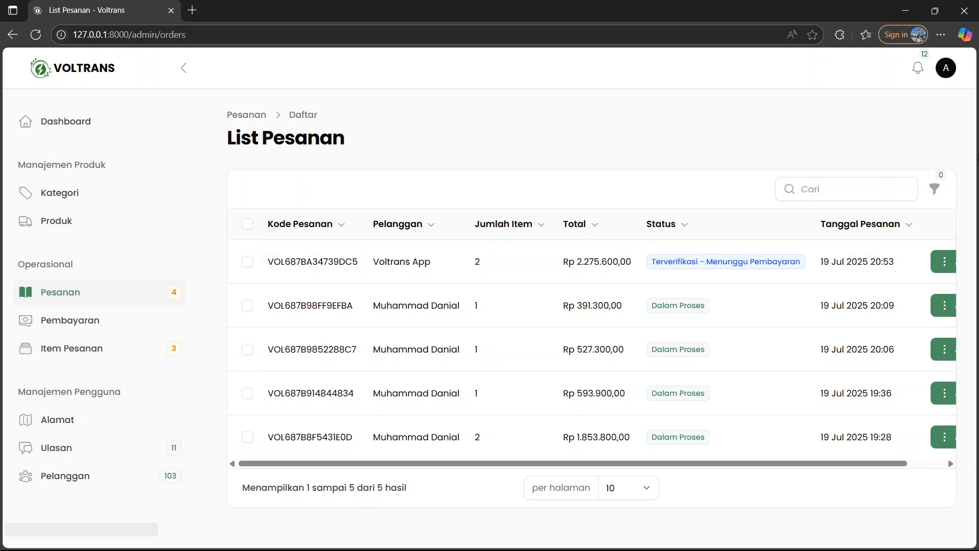
{"action": "left_click", "coordinate": [920, 69]}
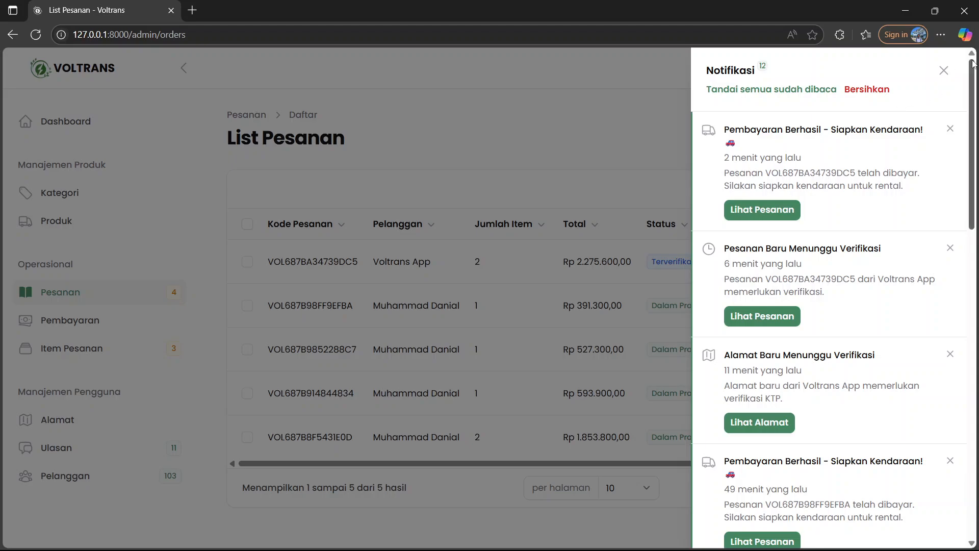
{"action": "left_click", "coordinate": [740, 217]}
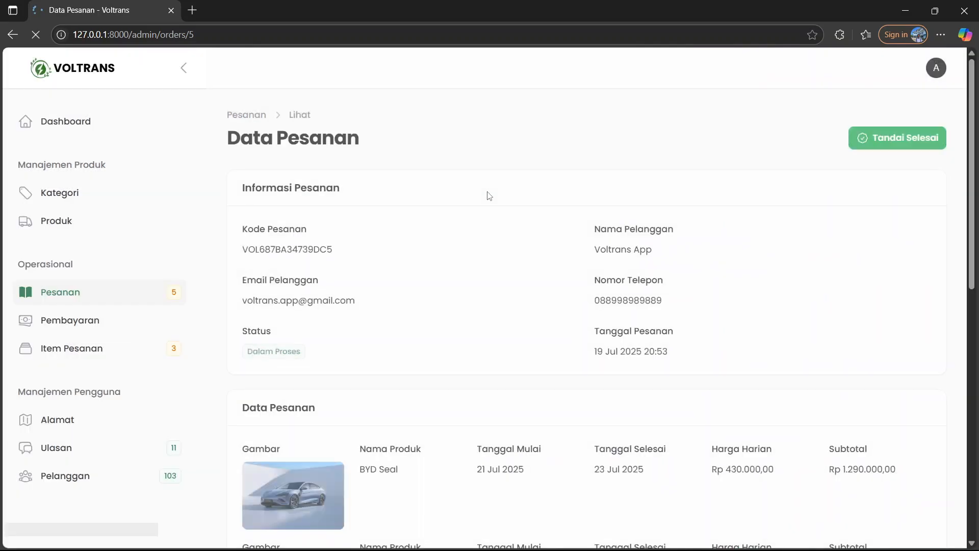
{"action": "scroll", "coordinate": [319, 261], "scroll_direction": "down", "scroll_amount": 10}
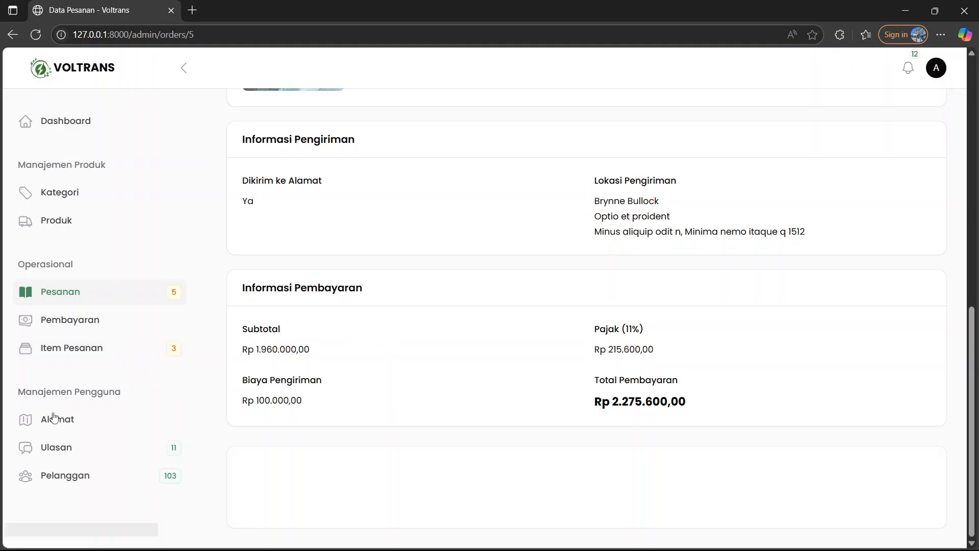
{"action": "scroll", "coordinate": [77, 326], "scroll_direction": "up", "scroll_amount": 10}
{"action": "scroll", "coordinate": [365, 343], "scroll_direction": "down", "scroll_amount": 1}
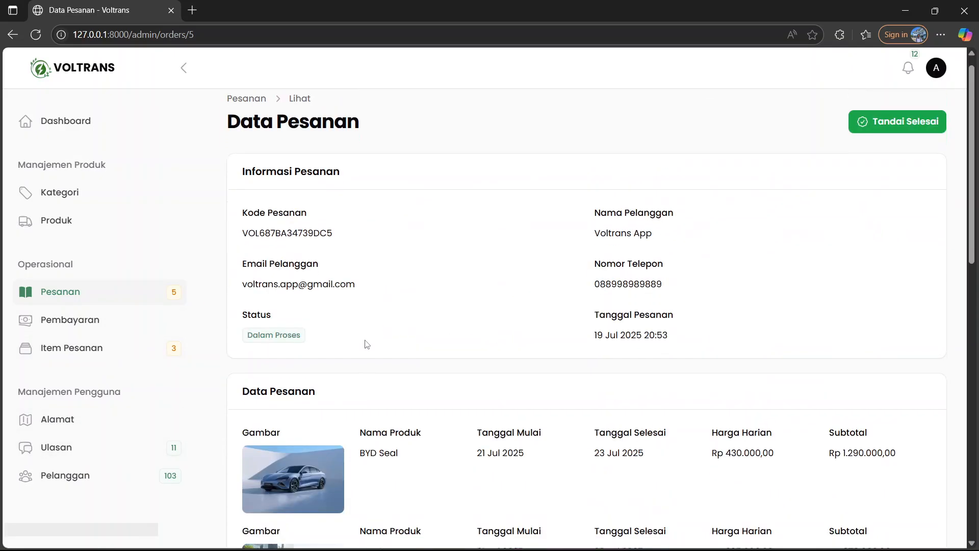
{"action": "scroll", "coordinate": [100, 337], "scroll_direction": "down", "scroll_amount": 1}
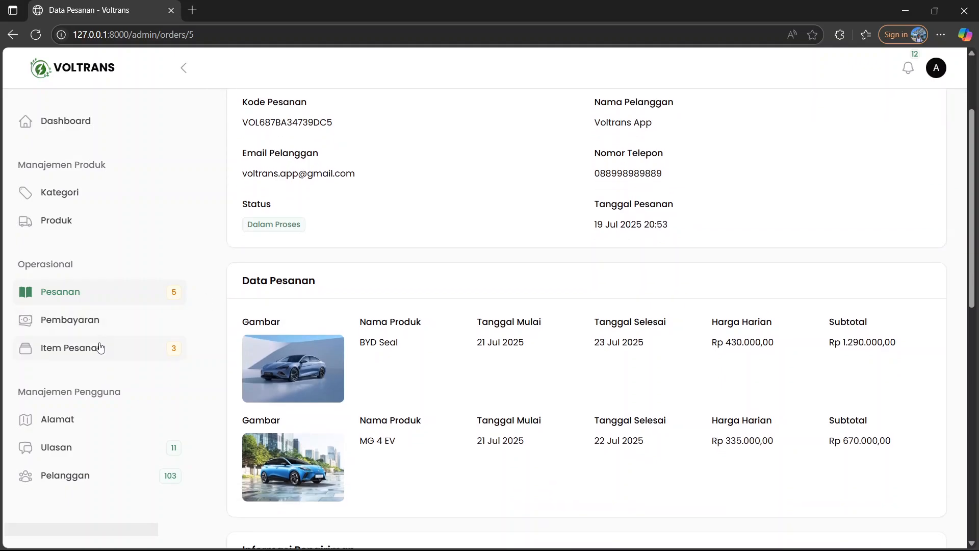
Open the admin's Item Pesanan list and examine the rental periods, statuses and available actions of the ordered cars
{"action": "left_click", "coordinate": [84, 363]}
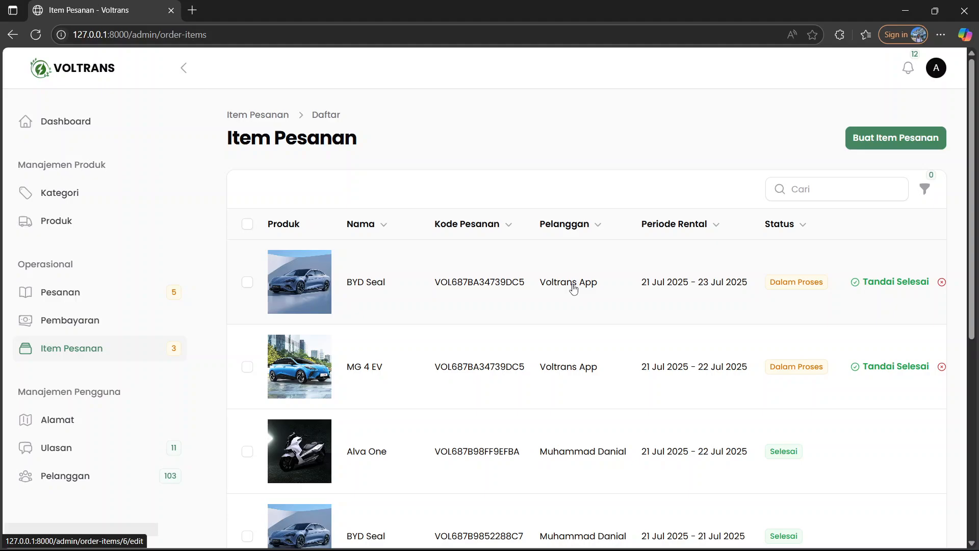
{"action": "scroll", "coordinate": [574, 287], "scroll_direction": "right", "scroll_amount": 2}
{"action": "scroll", "coordinate": [574, 286], "scroll_direction": "left", "scroll_amount": 2}
{"action": "scroll", "coordinate": [696, 306], "scroll_direction": "right", "scroll_amount": 2}
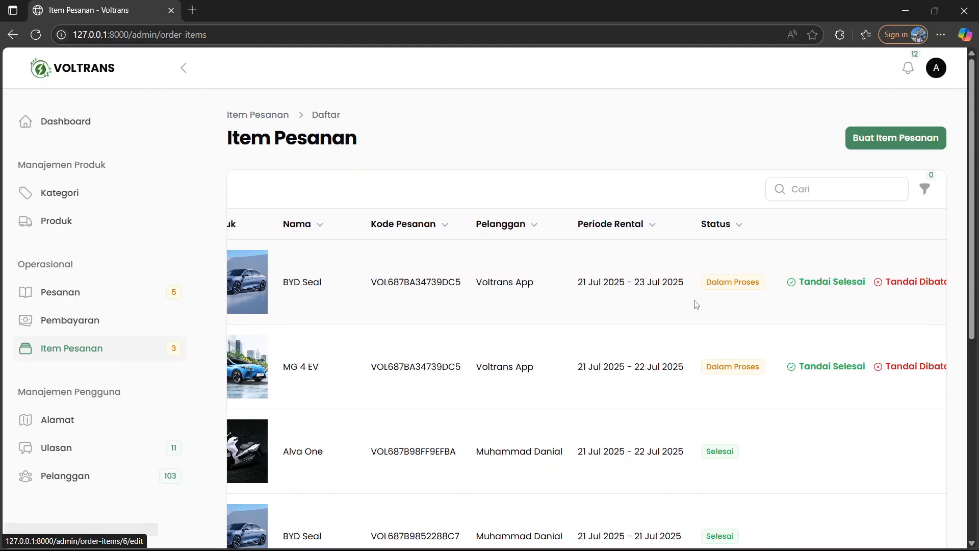
{"action": "scroll", "coordinate": [736, 304], "scroll_direction": "left", "scroll_amount": 2}
Open the BYD Seal order item for editing and review its item information, rental schedule and status fields
{"action": "left_click", "coordinate": [672, 279]}
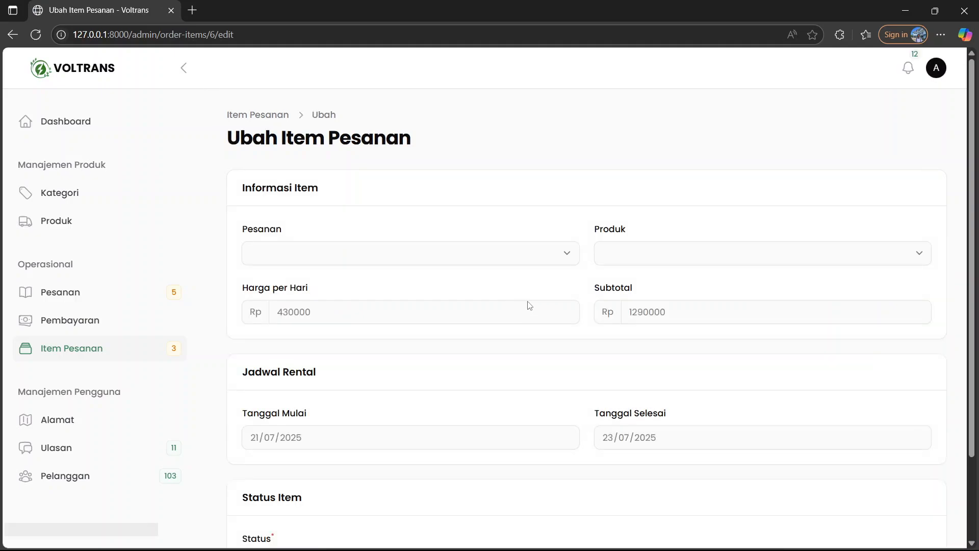
{"action": "scroll", "coordinate": [529, 306], "scroll_direction": "down", "scroll_amount": 1}
{"action": "scroll", "coordinate": [529, 306], "scroll_direction": "up", "scroll_amount": 1}
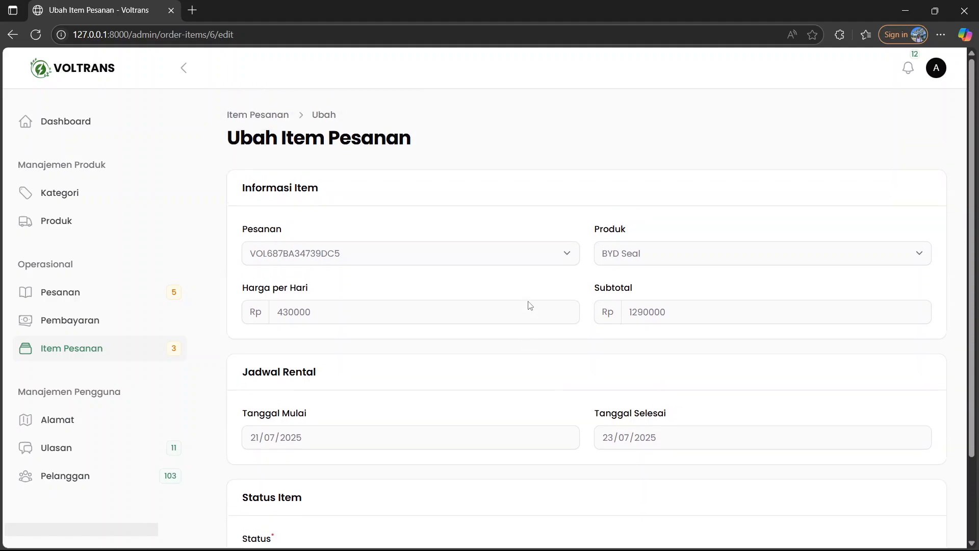
{"action": "scroll", "coordinate": [278, 222], "scroll_direction": "down", "scroll_amount": 1}
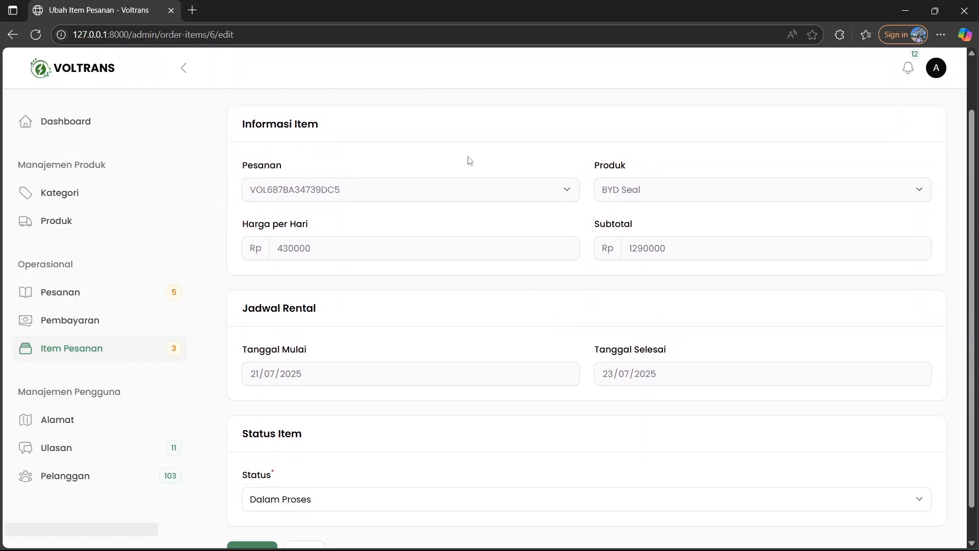
{"action": "scroll", "coordinate": [336, 356], "scroll_direction": "down", "scroll_amount": 1}
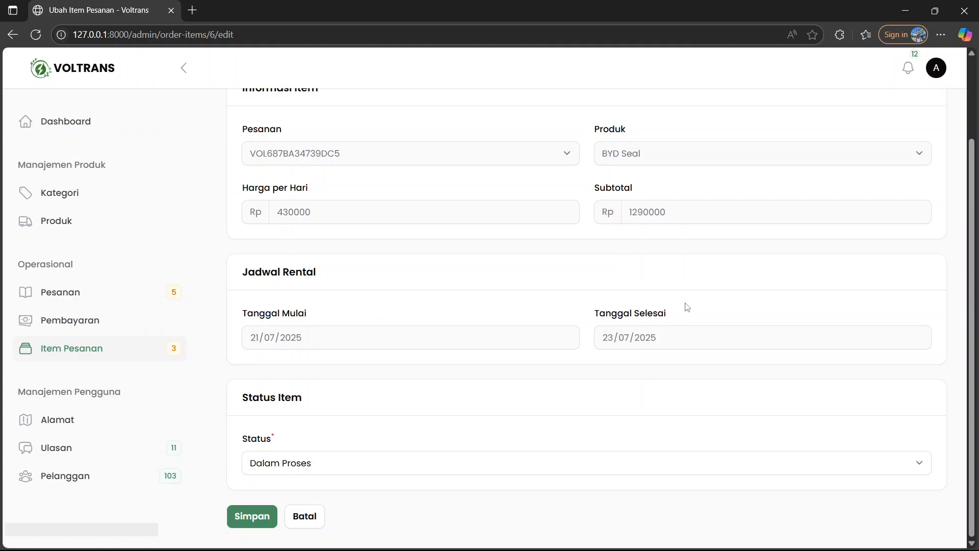
Set the BYD Seal order item's status to Dikirim and save the change
{"action": "scroll", "coordinate": [415, 313], "scroll_direction": "up", "scroll_amount": 2}
{"action": "scroll", "coordinate": [357, 321], "scroll_direction": "down", "scroll_amount": 2}
{"action": "left_click", "coordinate": [318, 465]}
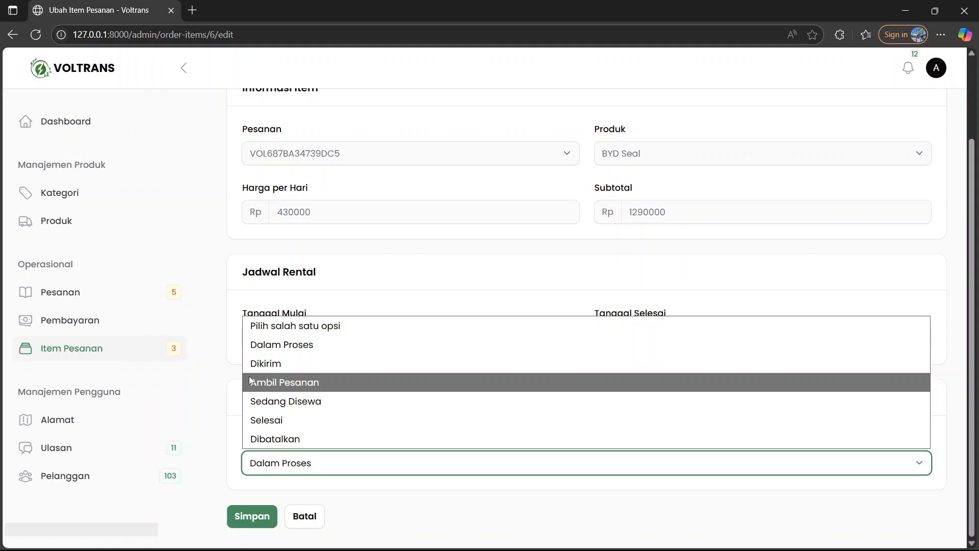
{"action": "left_click", "coordinate": [278, 368]}
{"action": "left_click", "coordinate": [246, 518]}
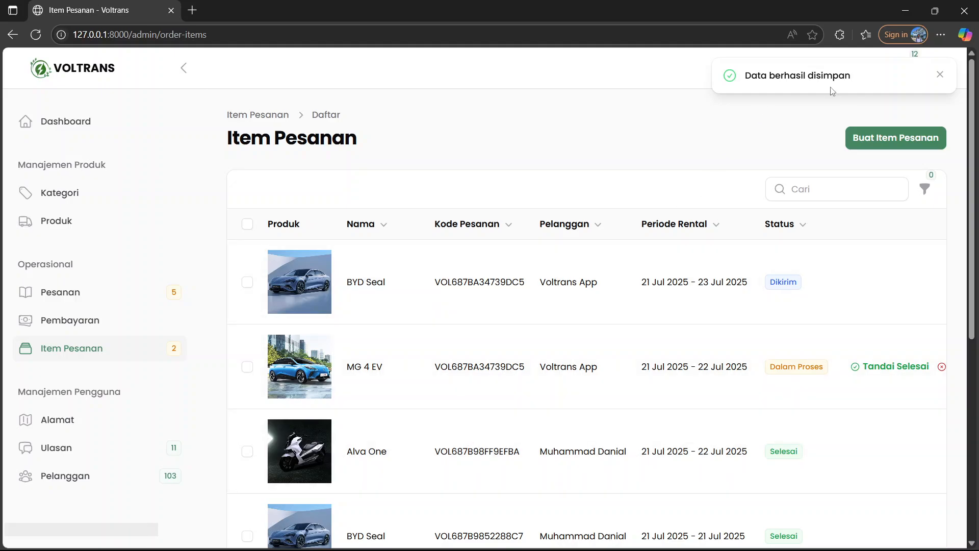
Switch to the customer site in Brave and reload the BYD Seal order item's detail page
{"action": "mouse_move", "coordinate": [633, 549]}
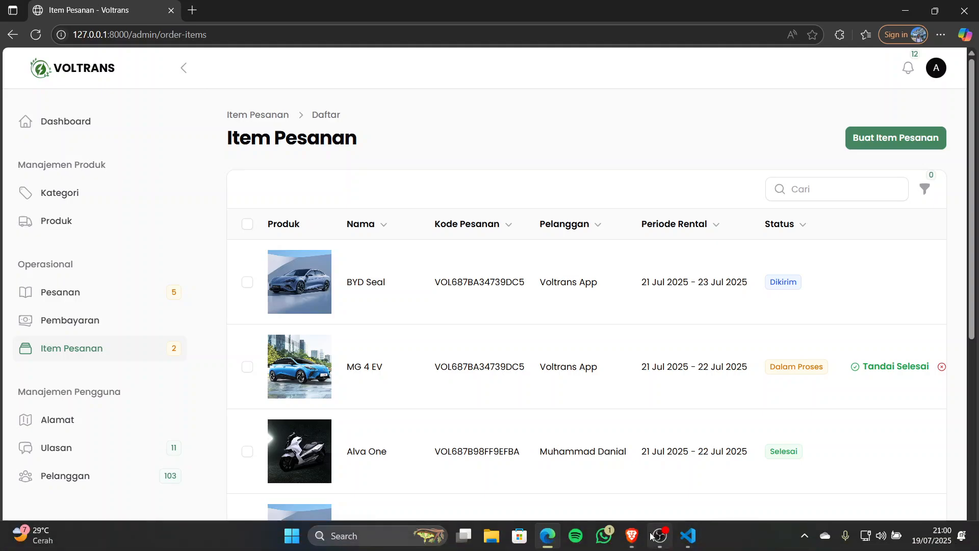
{"action": "left_click", "coordinate": [633, 536]}
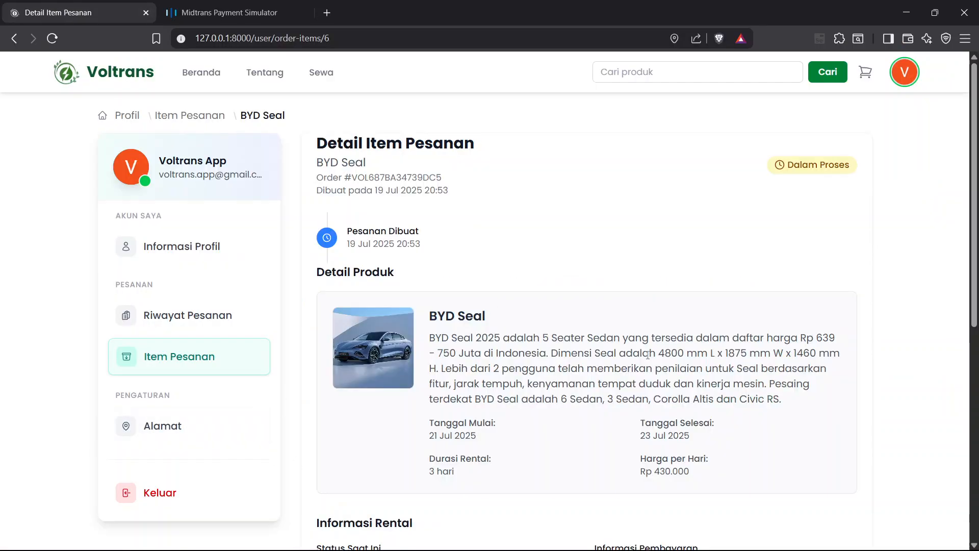
{"action": "scroll", "coordinate": [663, 365], "scroll_direction": "down", "scroll_amount": 1}
{"action": "scroll", "coordinate": [663, 364], "scroll_direction": "up", "scroll_amount": 1}
{"action": "key", "text": "F5"}
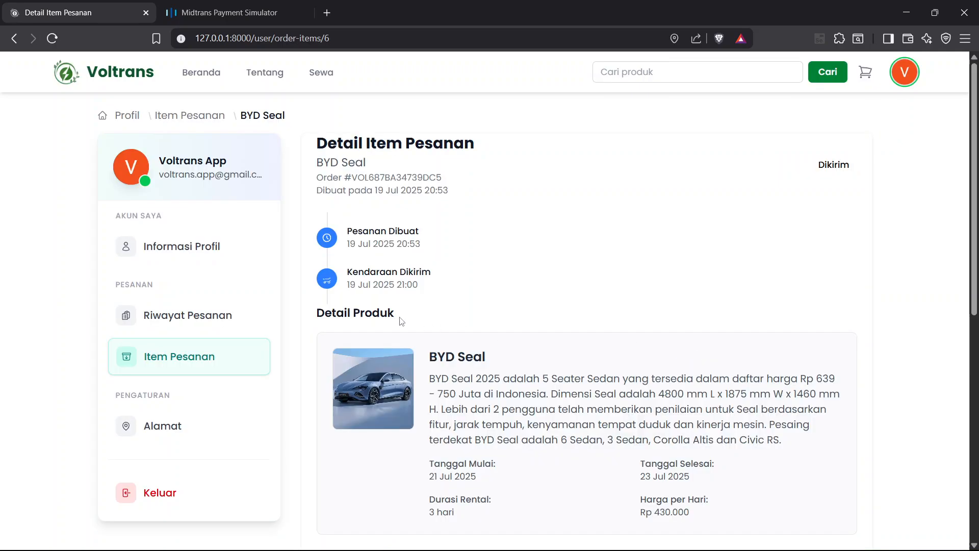
Examine the Kendaraan Dikirim entry and its timestamp in the BYD Seal item's status timeline
{"action": "scroll", "coordinate": [402, 320], "scroll_direction": "down", "scroll_amount": 1}
{"action": "scroll", "coordinate": [357, 296], "scroll_direction": "up", "scroll_amount": 1}
{"action": "left_click_drag", "start_coordinate": [348, 272], "coordinate": [453, 281]}
{"action": "left_click", "coordinate": [448, 296]}
{"action": "double_click", "coordinate": [363, 272]}
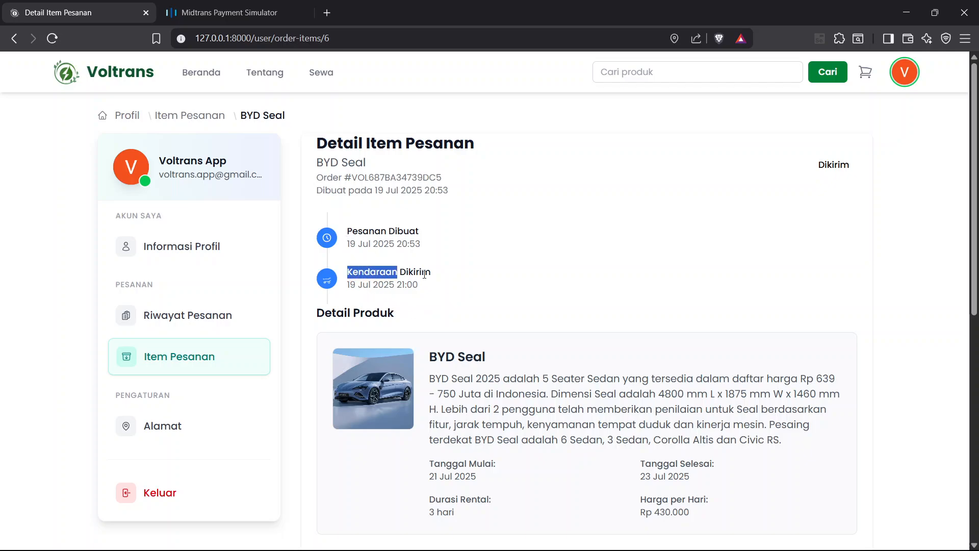
{"action": "left_click", "coordinate": [448, 285]}
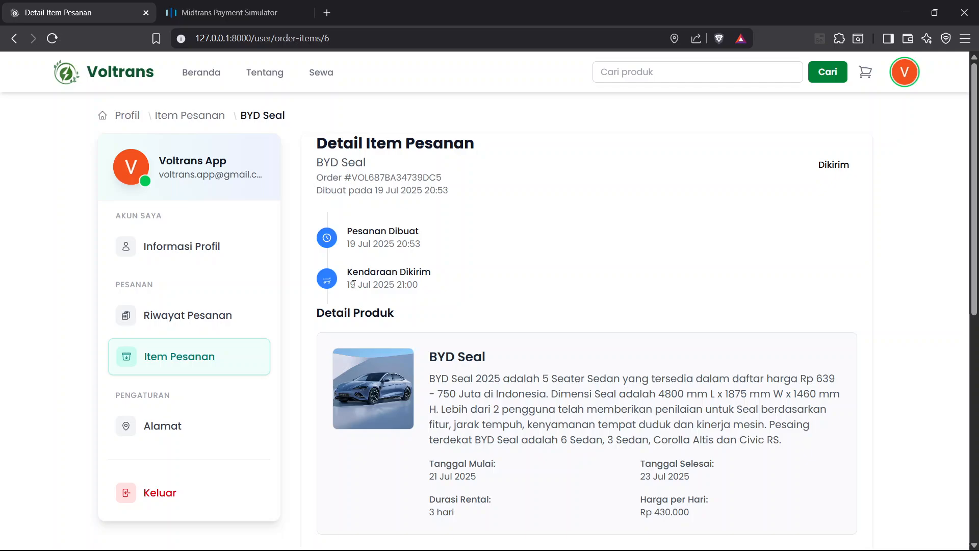
{"action": "left_click_drag", "start_coordinate": [348, 284], "coordinate": [436, 286]}
{"action": "scroll", "coordinate": [405, 270], "scroll_direction": "down", "scroll_amount": 3}
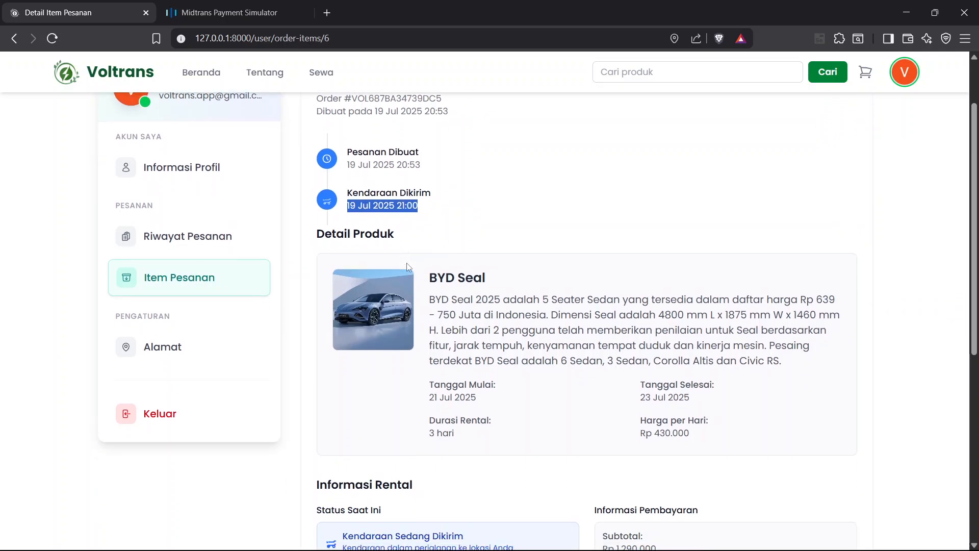
Return to the customer's Item Pesanan list, reopen the BYD Seal details and examine its current rental status and timeline
{"action": "left_click", "coordinate": [202, 175]}
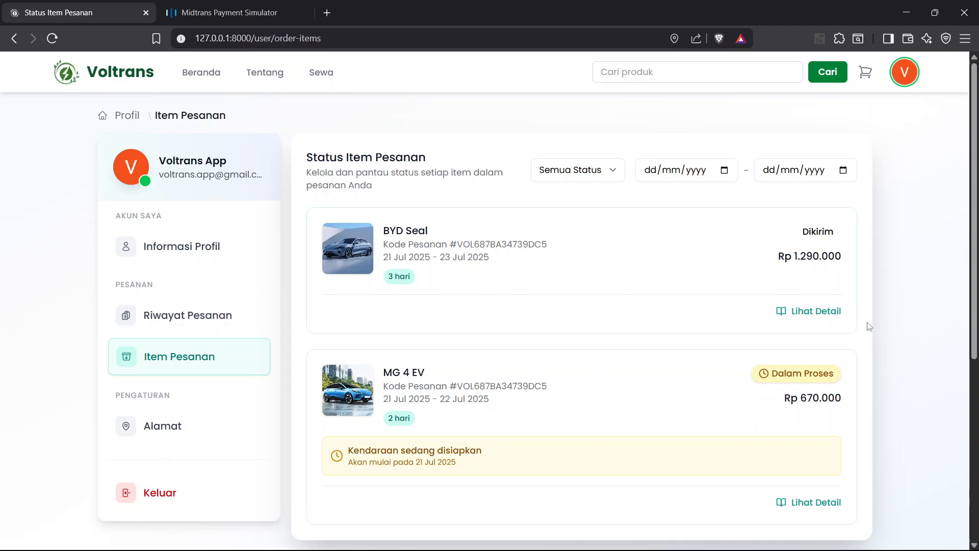
{"action": "left_click", "coordinate": [816, 311]}
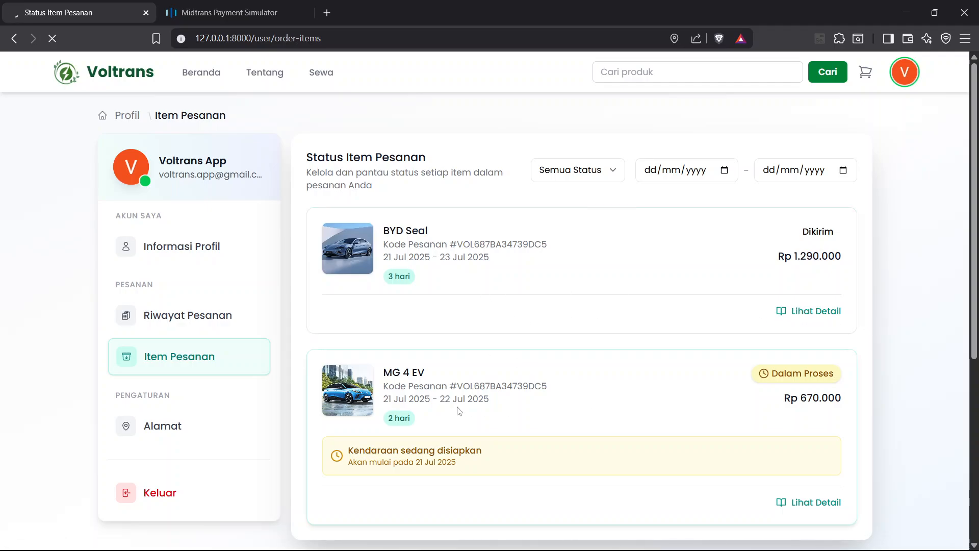
{"action": "scroll", "coordinate": [380, 376], "scroll_direction": "down", "scroll_amount": 3}
{"action": "scroll", "coordinate": [380, 376], "scroll_direction": "down", "scroll_amount": 2}
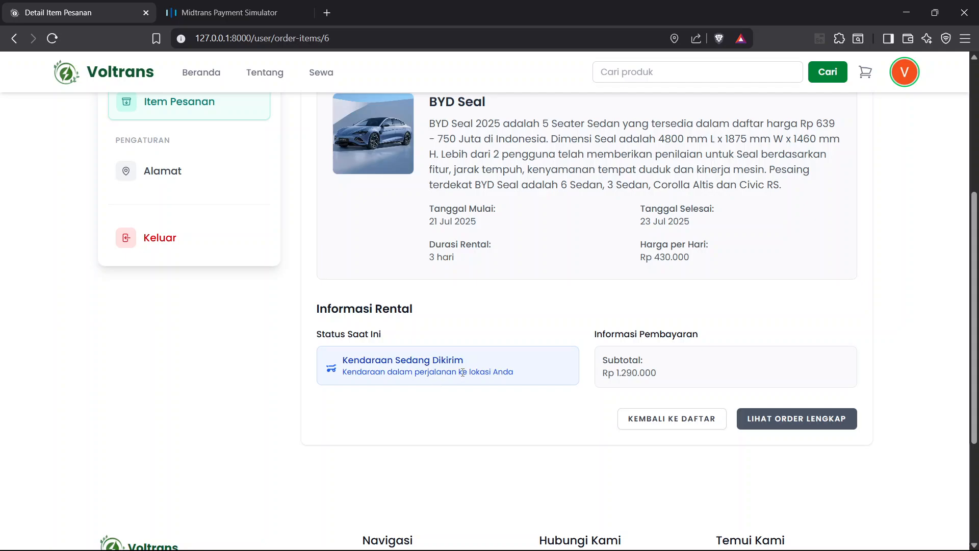
{"action": "scroll", "coordinate": [699, 424], "scroll_direction": "up", "scroll_amount": 4}
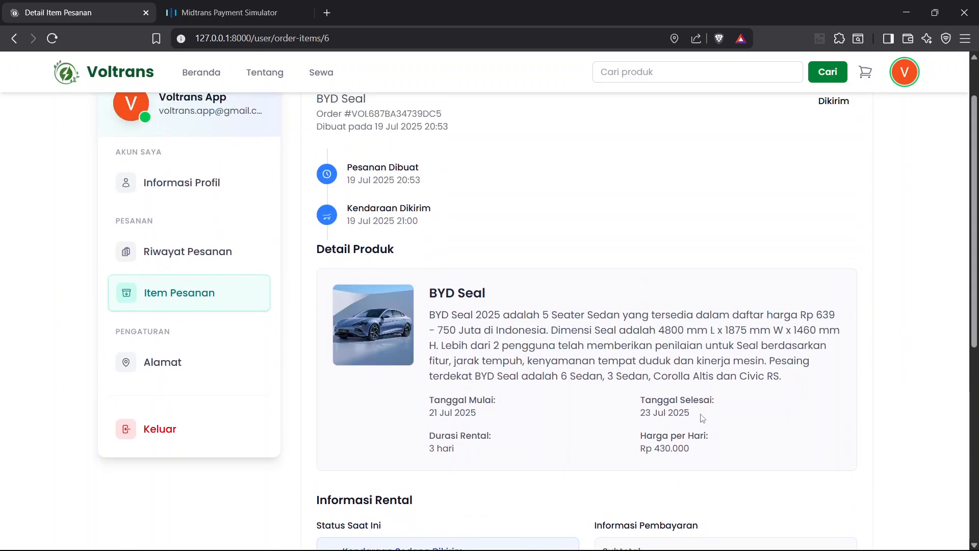
{"action": "scroll", "coordinate": [689, 362], "scroll_direction": "up", "scroll_amount": 2}
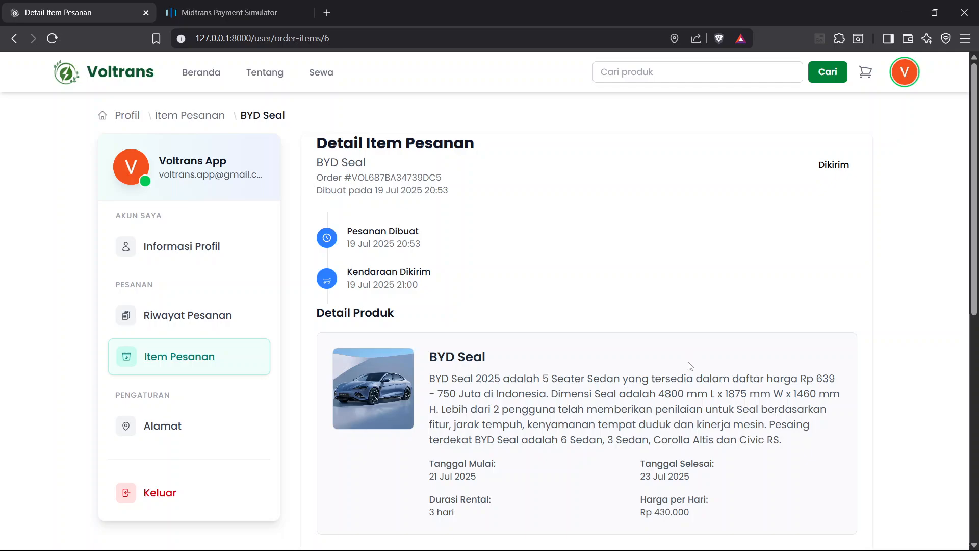
{"action": "scroll", "coordinate": [690, 366], "scroll_direction": "down", "scroll_amount": 2}
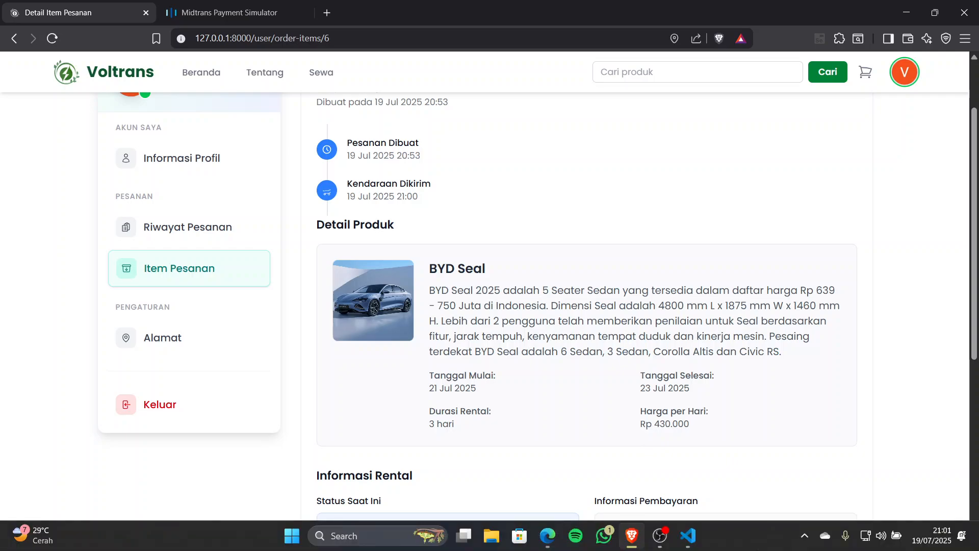
Switch to the admin panel in Edge, open the BYD Seal order item, set its status to Sedang Disewa and save
{"action": "left_click", "coordinate": [548, 535]}
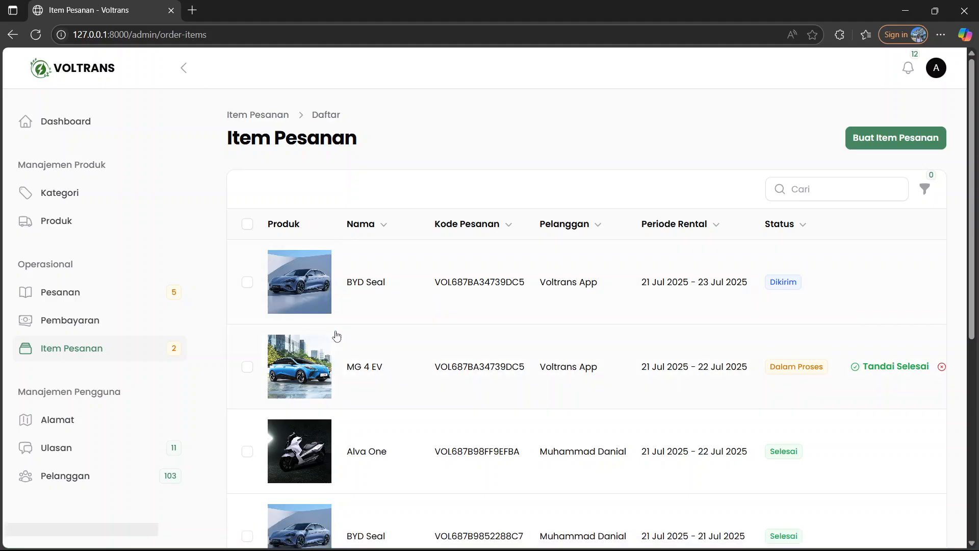
{"action": "left_click", "coordinate": [609, 301]}
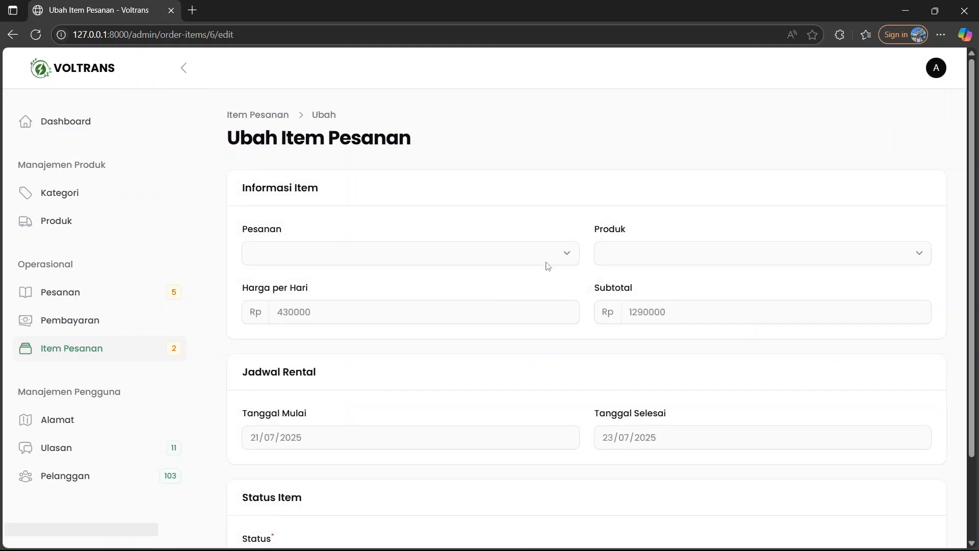
{"action": "scroll", "coordinate": [536, 426], "scroll_direction": "down", "scroll_amount": 2}
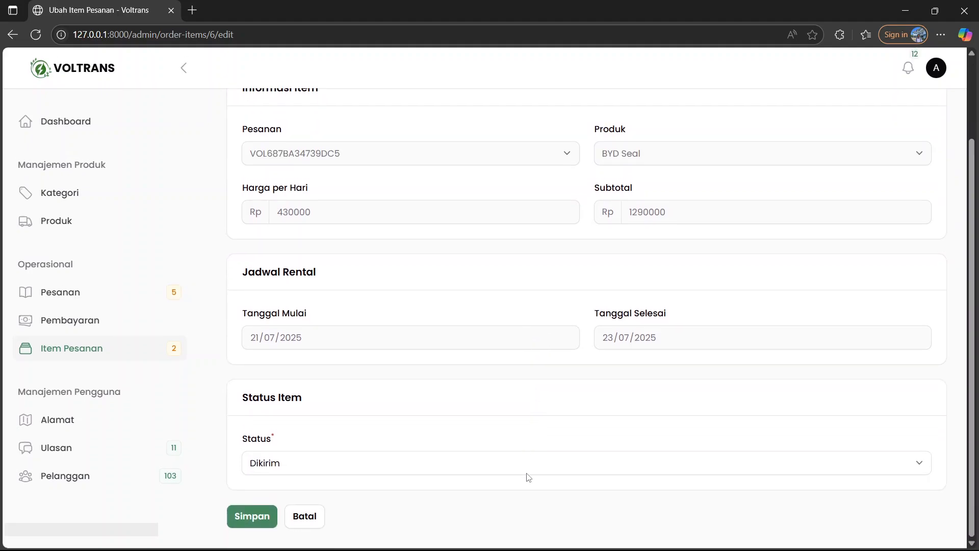
{"action": "left_click", "coordinate": [562, 463]}
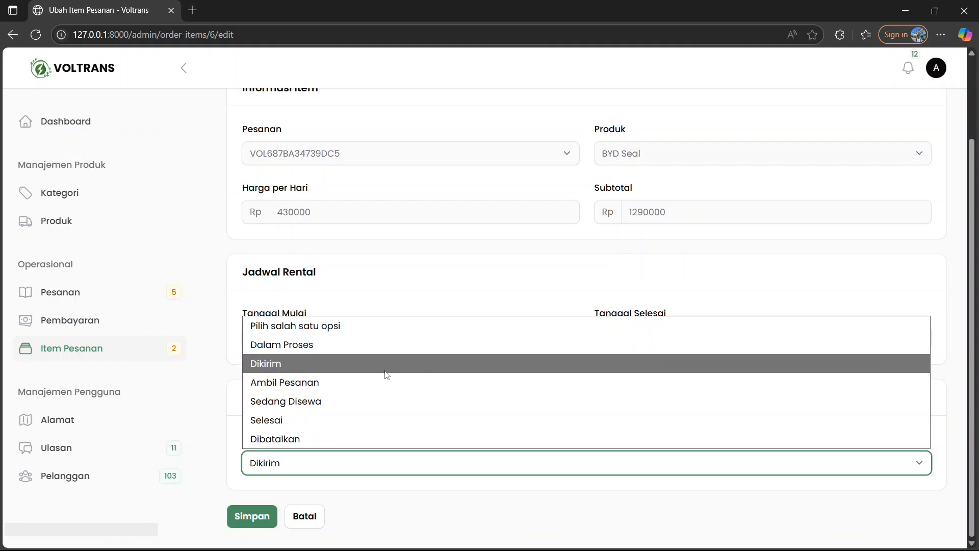
{"action": "left_click", "coordinate": [337, 402]}
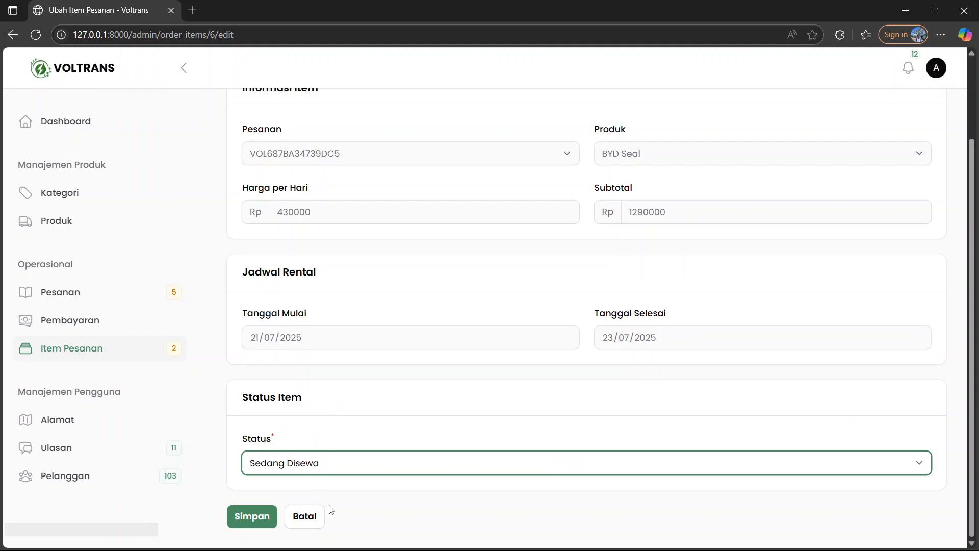
{"action": "left_click", "coordinate": [417, 467]}
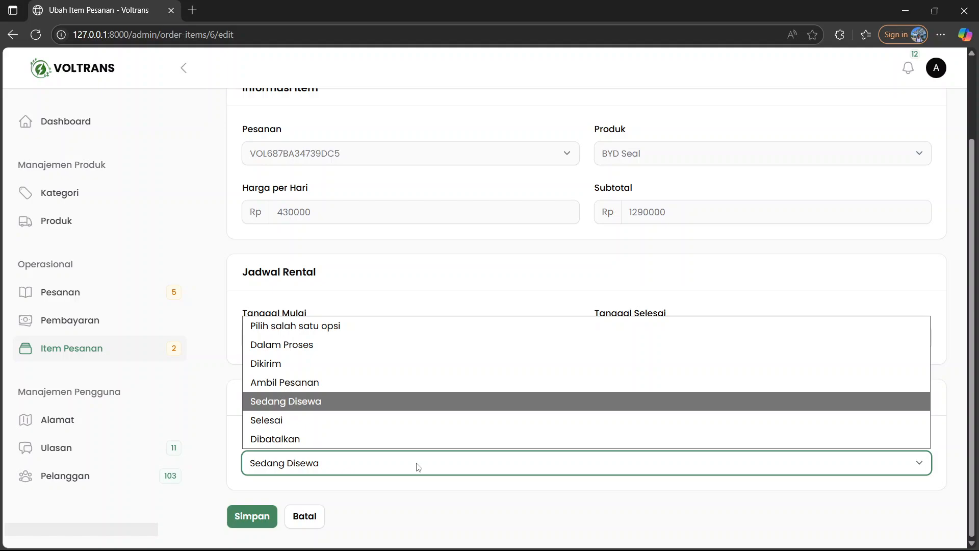
{"action": "left_click", "coordinate": [306, 401]}
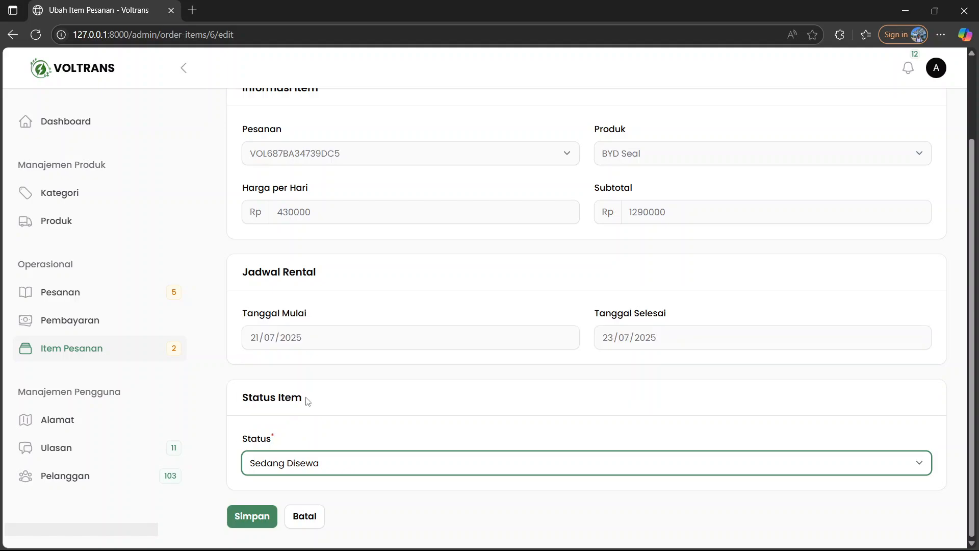
{"action": "left_click", "coordinate": [261, 514]}
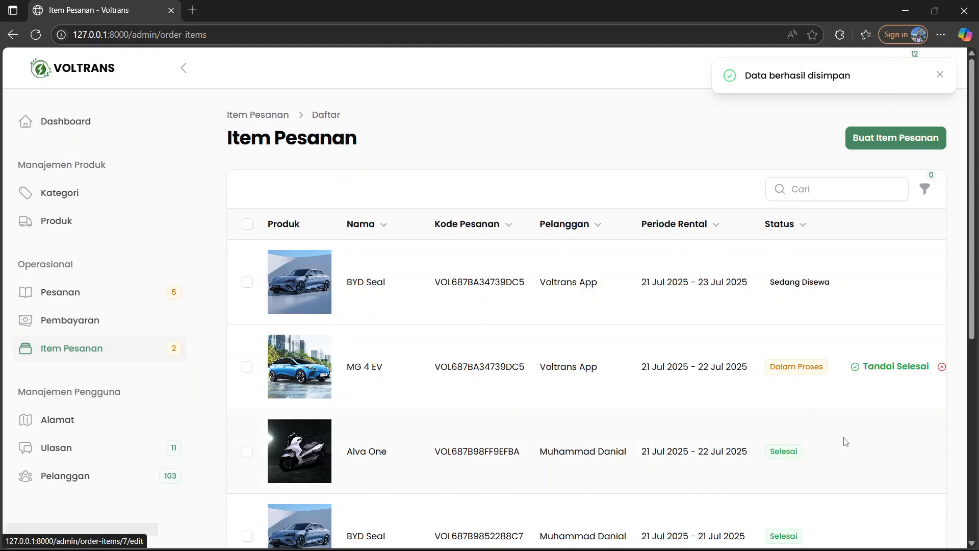
Switch to the customer site in Brave, reload the BYD Seal item and examine its updated timeline, rental status and payment information
{"action": "left_click", "coordinate": [632, 538]}
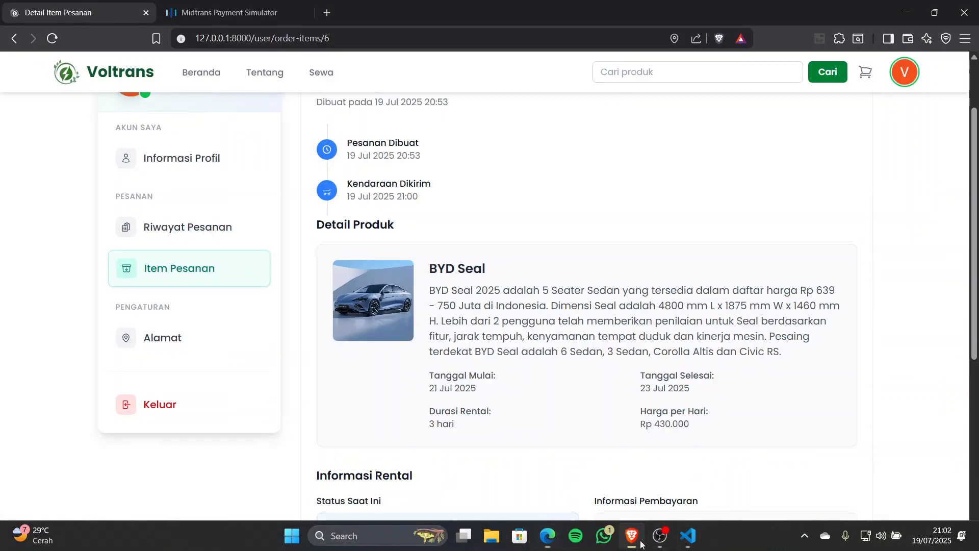
{"action": "scroll", "coordinate": [510, 357], "scroll_direction": "up", "scroll_amount": 1}
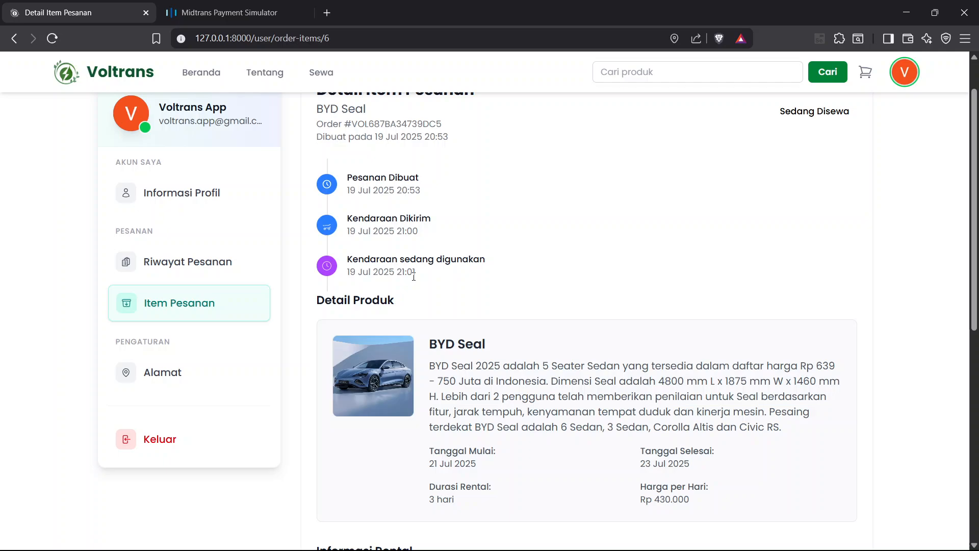
{"action": "scroll", "coordinate": [414, 276], "scroll_direction": "down", "scroll_amount": 1}
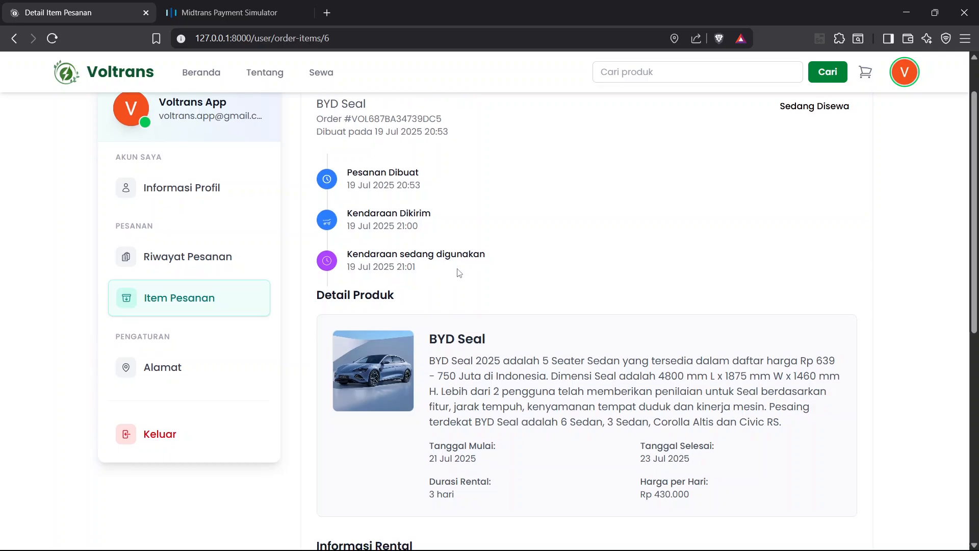
{"action": "scroll", "coordinate": [467, 272], "scroll_direction": "down", "scroll_amount": 5}
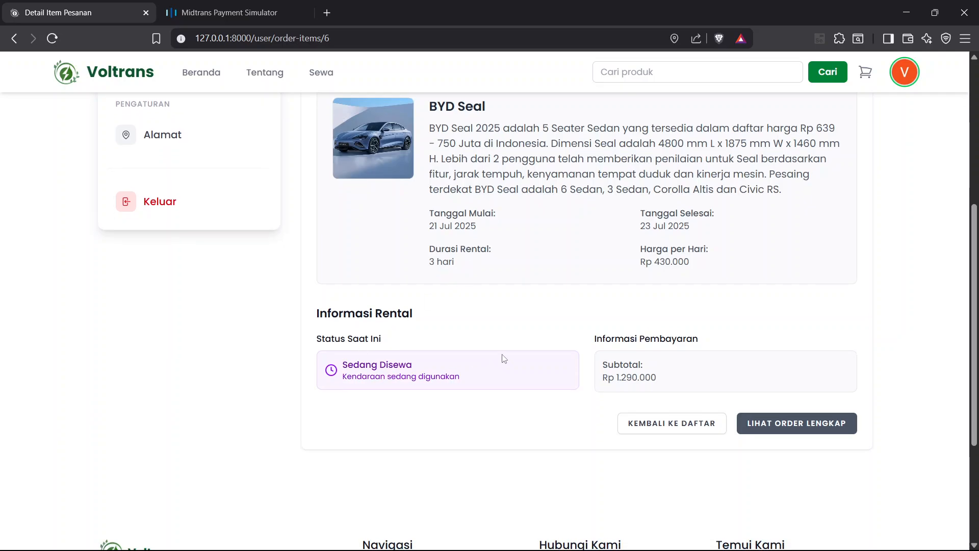
{"action": "scroll", "coordinate": [504, 359], "scroll_direction": "up", "scroll_amount": 2}
{"action": "scroll", "coordinate": [504, 359], "scroll_direction": "up", "scroll_amount": 1}
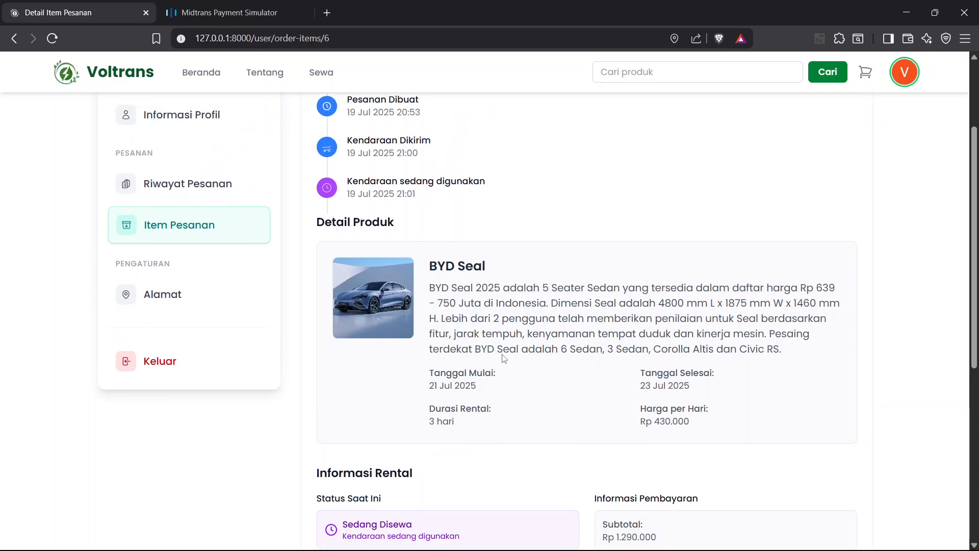
{"action": "scroll", "coordinate": [504, 358], "scroll_direction": "down", "scroll_amount": 1}
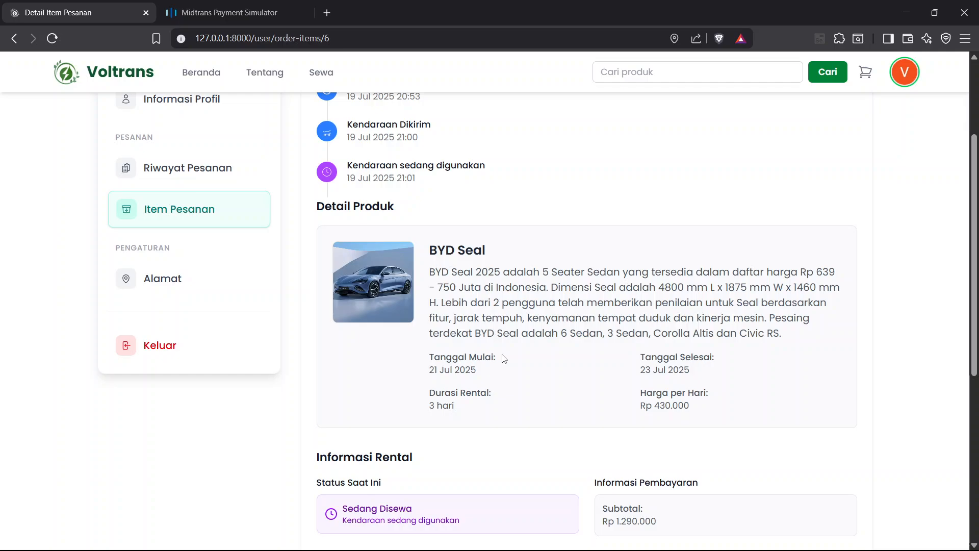
{"action": "scroll", "coordinate": [504, 359], "scroll_direction": "down", "scroll_amount": 1}
{"action": "scroll", "coordinate": [504, 359], "scroll_direction": "up", "scroll_amount": 1}
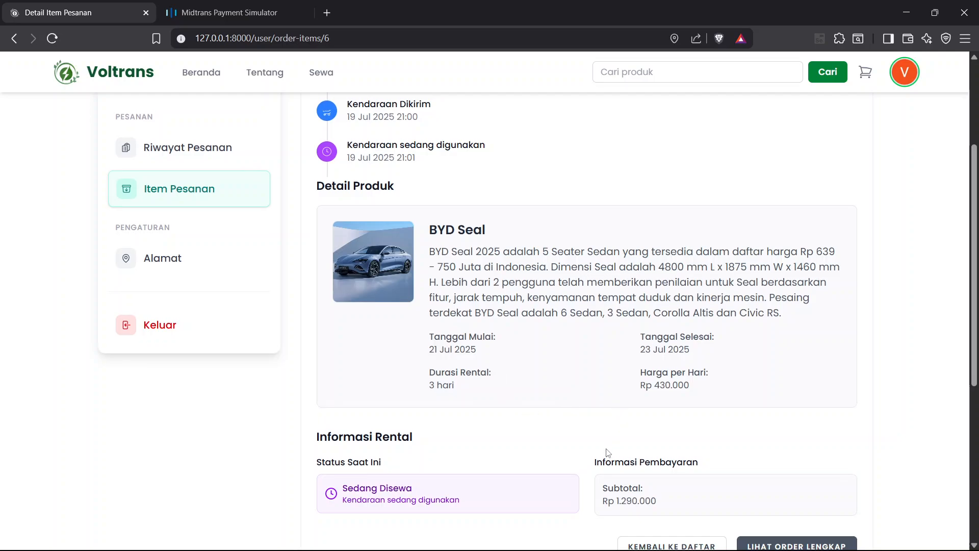
{"action": "scroll", "coordinate": [608, 453], "scroll_direction": "down", "scroll_amount": 1}
{"action": "scroll", "coordinate": [609, 452], "scroll_direction": "up", "scroll_amount": 2}
{"action": "scroll", "coordinate": [608, 453], "scroll_direction": "down", "scroll_amount": 1}
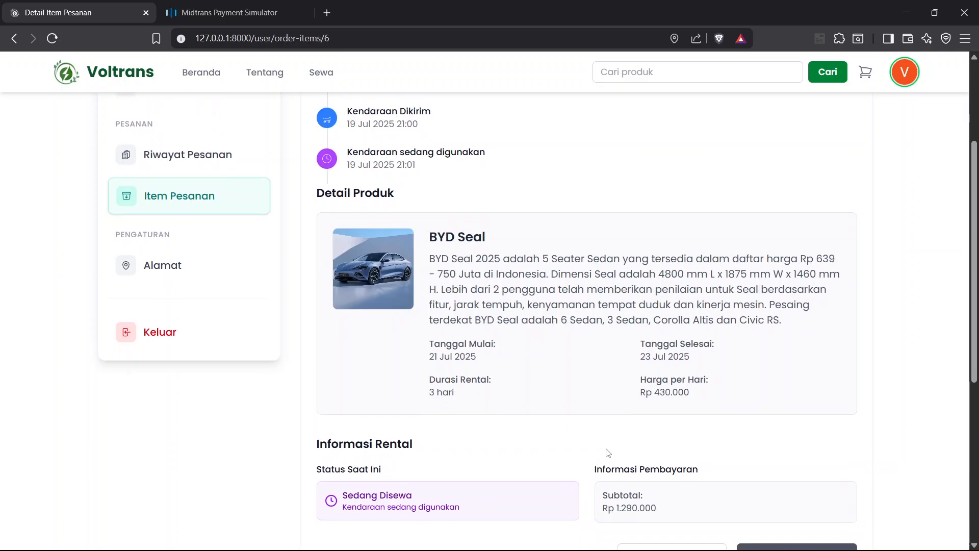
{"action": "scroll", "coordinate": [608, 453], "scroll_direction": "down", "scroll_amount": 1}
{"action": "scroll", "coordinate": [609, 453], "scroll_direction": "up", "scroll_amount": 2}
{"action": "scroll", "coordinate": [609, 453], "scroll_direction": "down", "scroll_amount": 2}
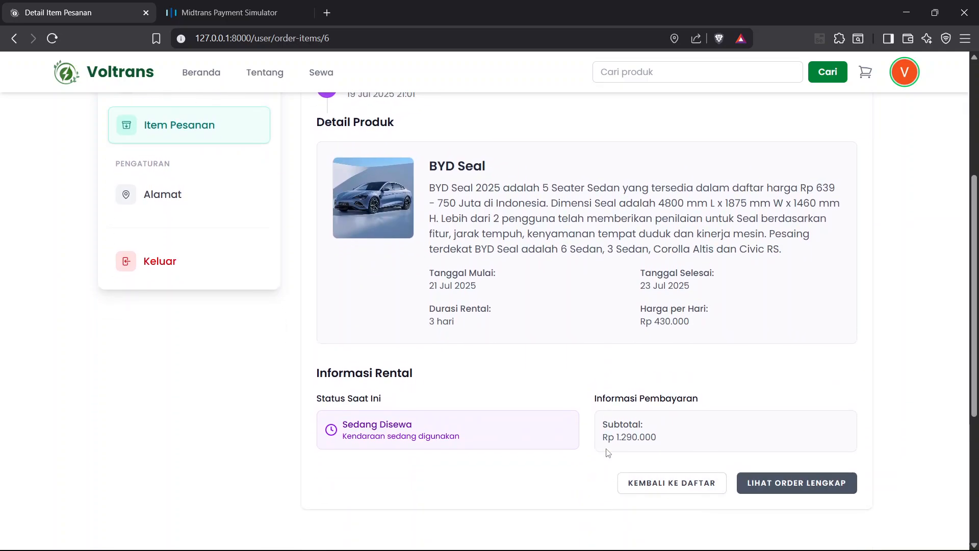
{"action": "scroll", "coordinate": [604, 332], "scroll_direction": "up", "scroll_amount": 2}
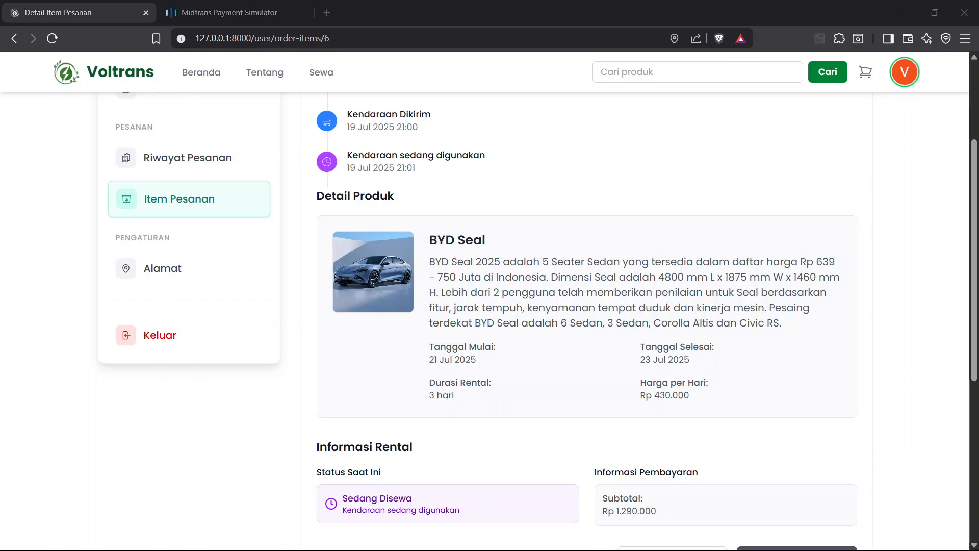
Switch to the admin panel in Edge, open the BYD Seal order item, set its status to Selesai and save
{"action": "key", "text": "alt+Tab"}
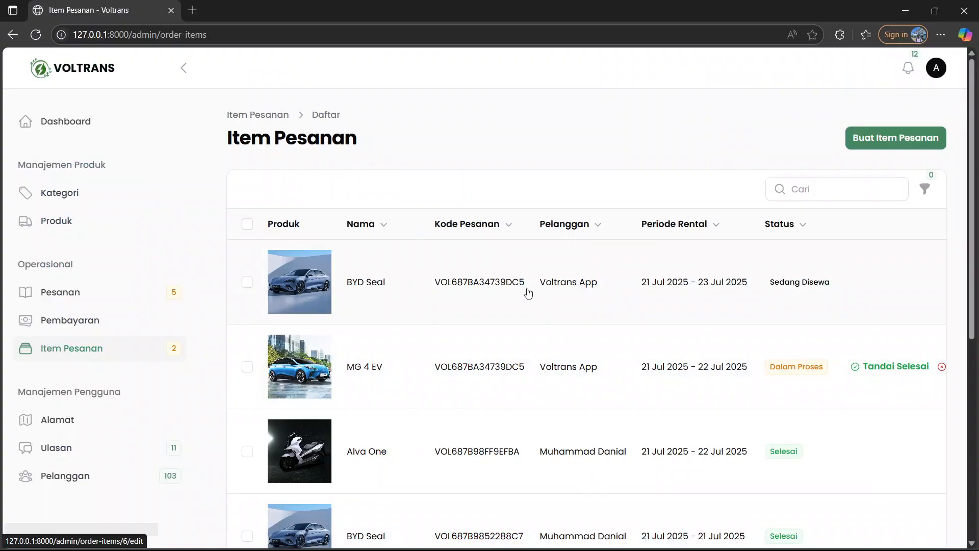
{"action": "left_click", "coordinate": [591, 300]}
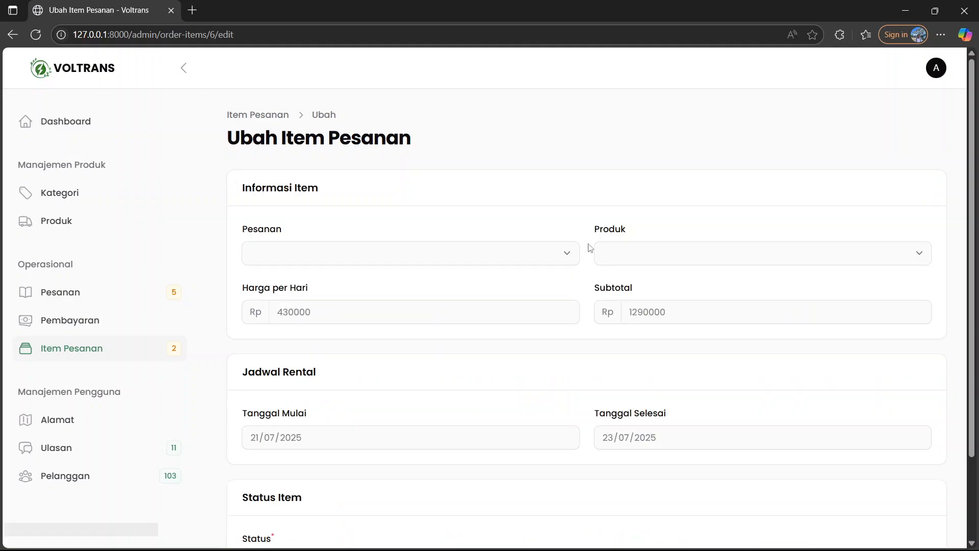
{"action": "scroll", "coordinate": [539, 344], "scroll_direction": "down", "scroll_amount": 2}
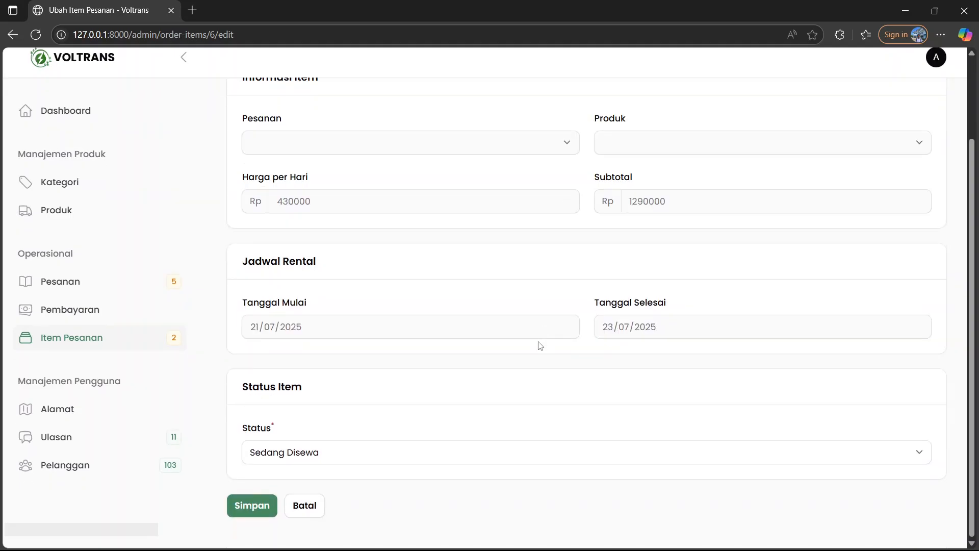
{"action": "left_click", "coordinate": [311, 464]}
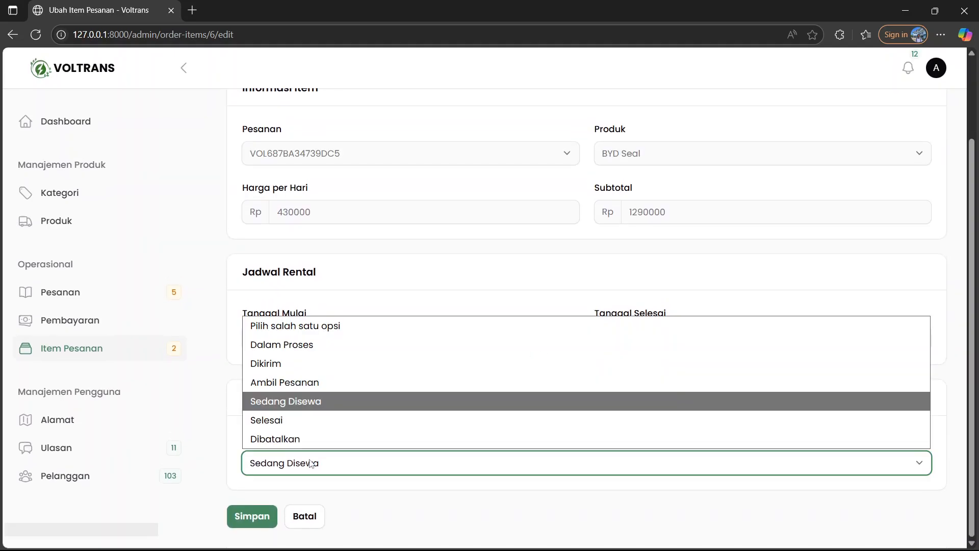
{"action": "left_click", "coordinate": [316, 421]}
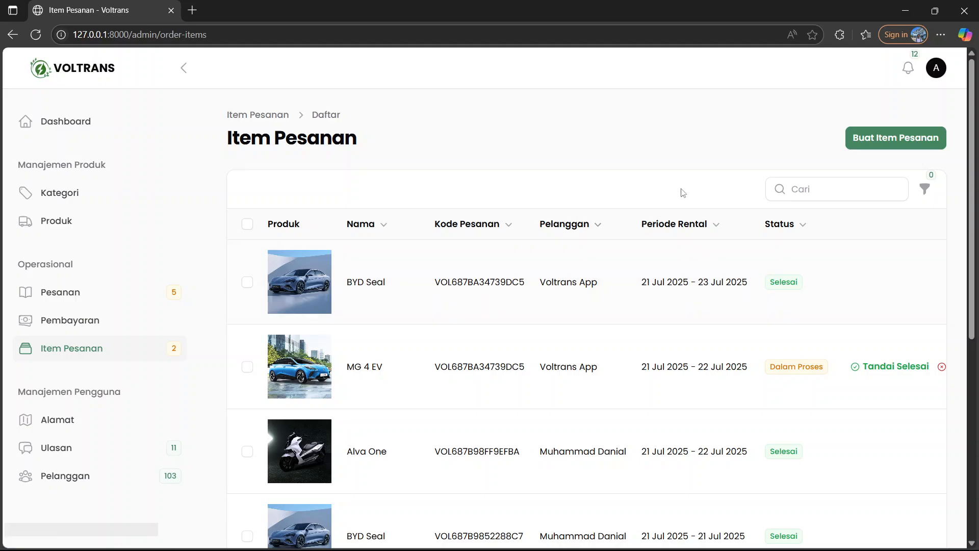
Switch to the customer site in Brave, reload the BYD Seal item and examine its timeline, current rental status and payment information
{"action": "mouse_move", "coordinate": [719, 540]}
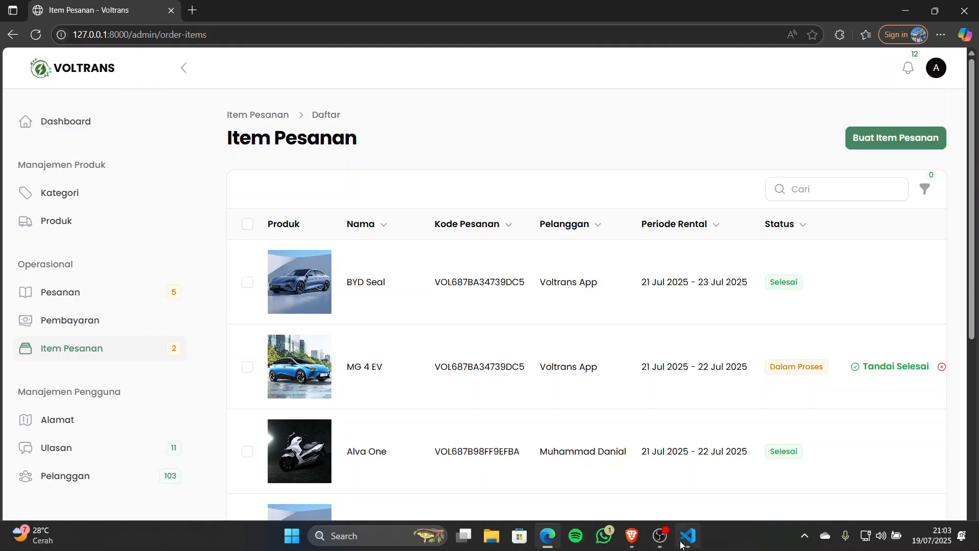
{"action": "mouse_move", "coordinate": [636, 535]}
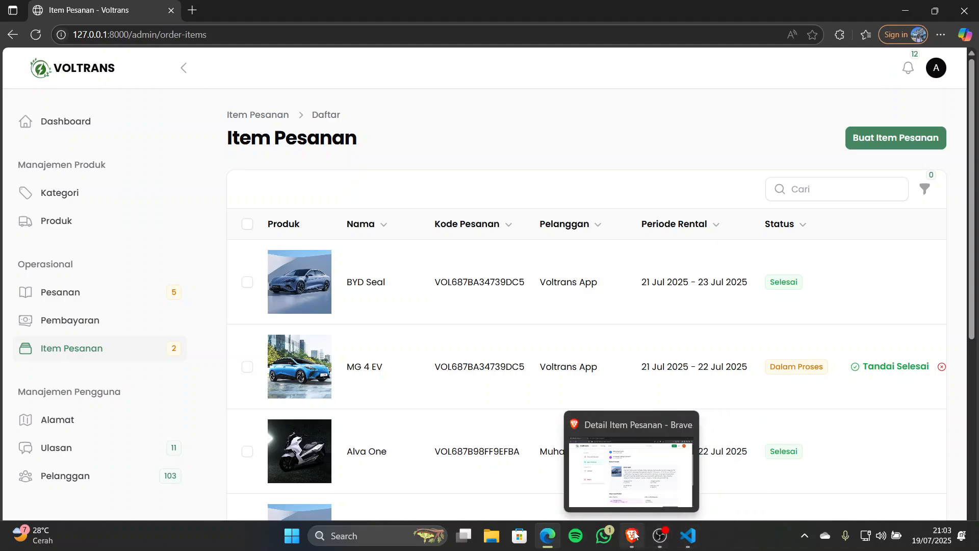
{"action": "left_click", "coordinate": [636, 545]}
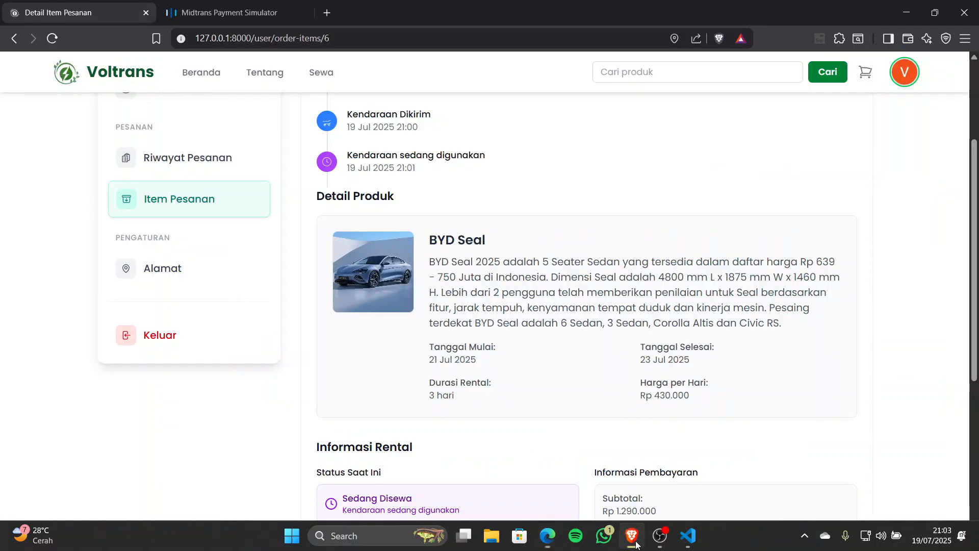
{"action": "scroll", "coordinate": [518, 367], "scroll_direction": "up", "scroll_amount": 1}
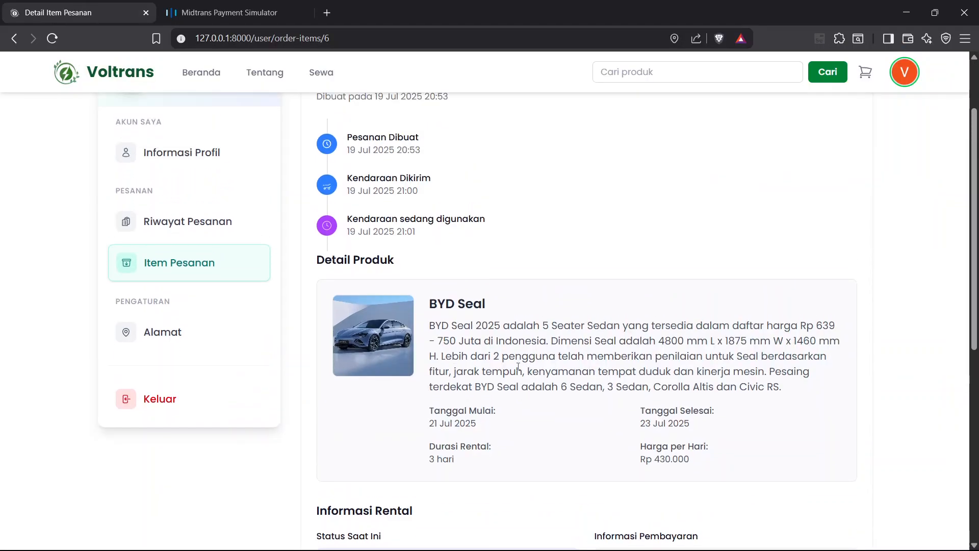
{"action": "key", "text": "F5"}
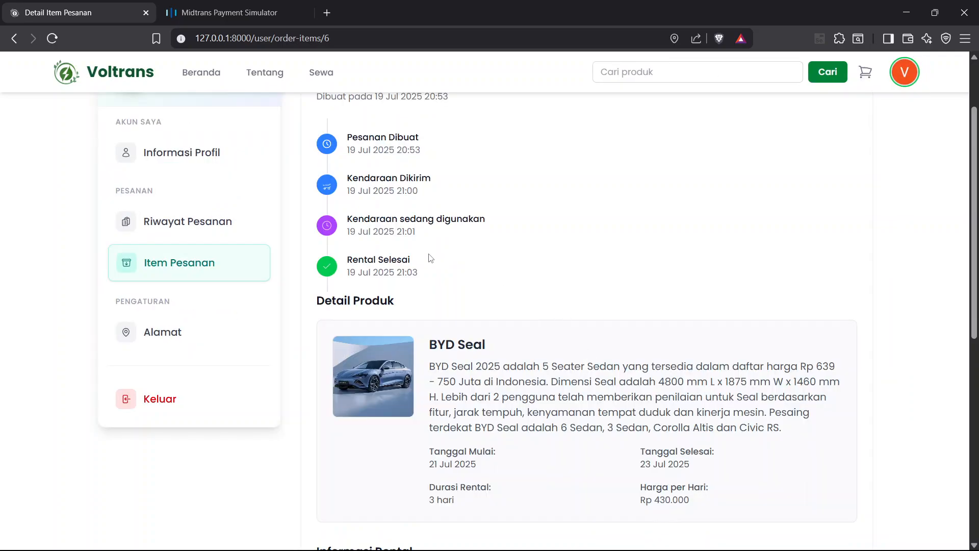
{"action": "scroll", "coordinate": [431, 245], "scroll_direction": "up", "scroll_amount": 2}
{"action": "scroll", "coordinate": [434, 234], "scroll_direction": "down", "scroll_amount": 2}
{"action": "scroll", "coordinate": [371, 236], "scroll_direction": "down", "scroll_amount": 4}
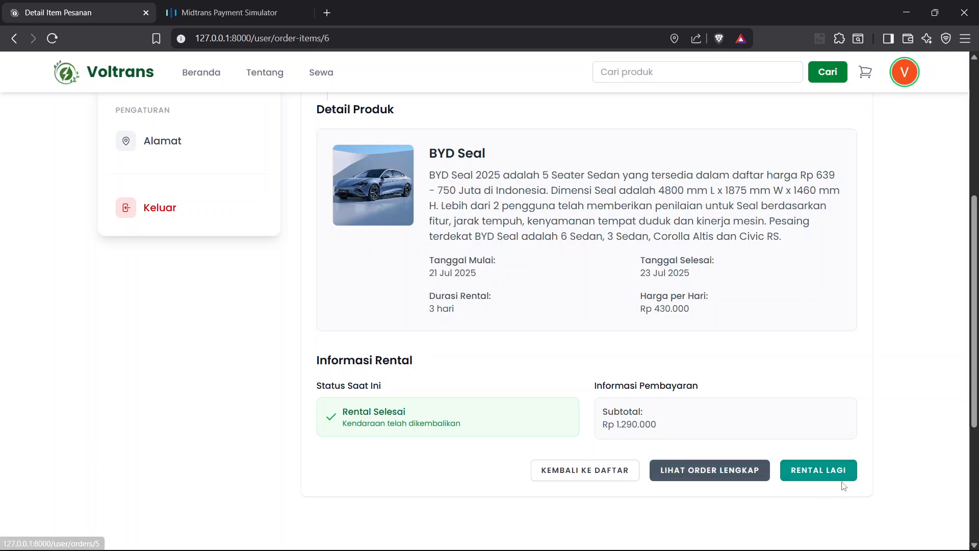
Open the full order containing the BYD Seal, and compare the statuses shown in Riwayat Pesanan and Item Pesanan
{"action": "left_click", "coordinate": [680, 477]}
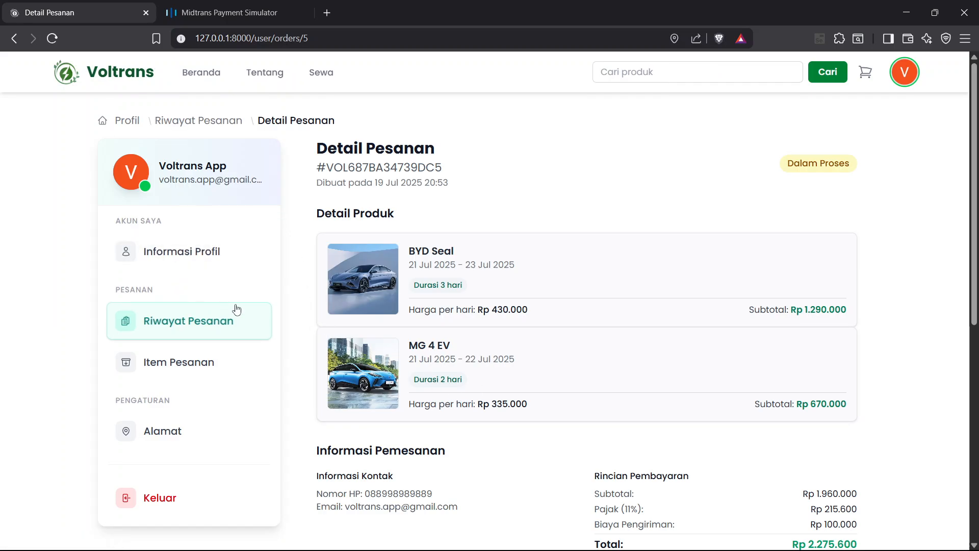
{"action": "left_click", "coordinate": [185, 327]}
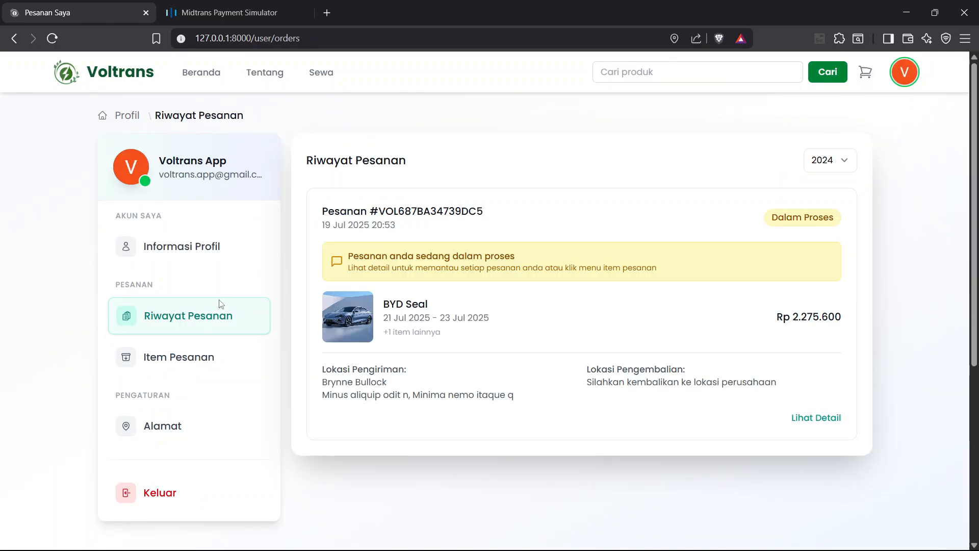
{"action": "left_click", "coordinate": [164, 364]}
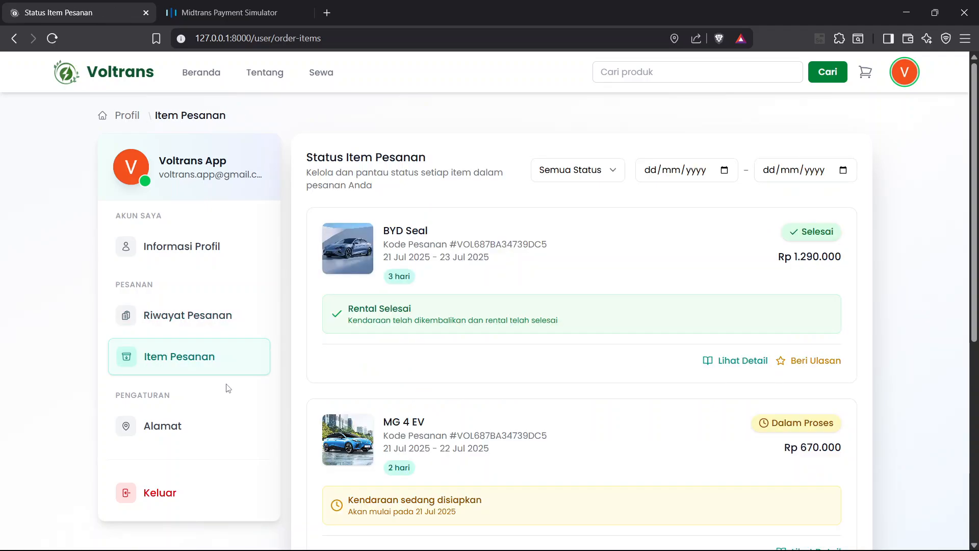
Return to Riwayat Pesanan and examine the order's overall status and the two vehicles in its details
{"action": "left_click", "coordinate": [210, 345]}
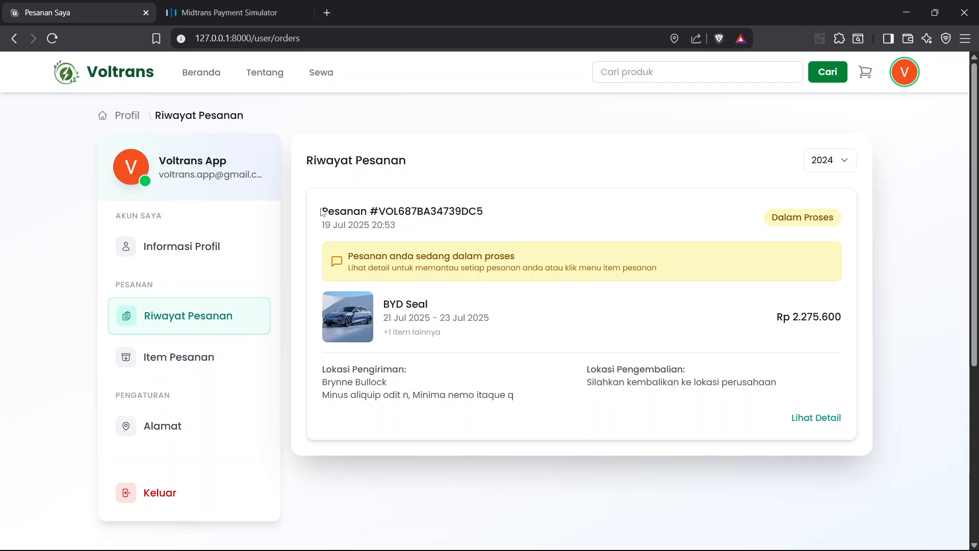
{"action": "left_click", "coordinate": [805, 419]}
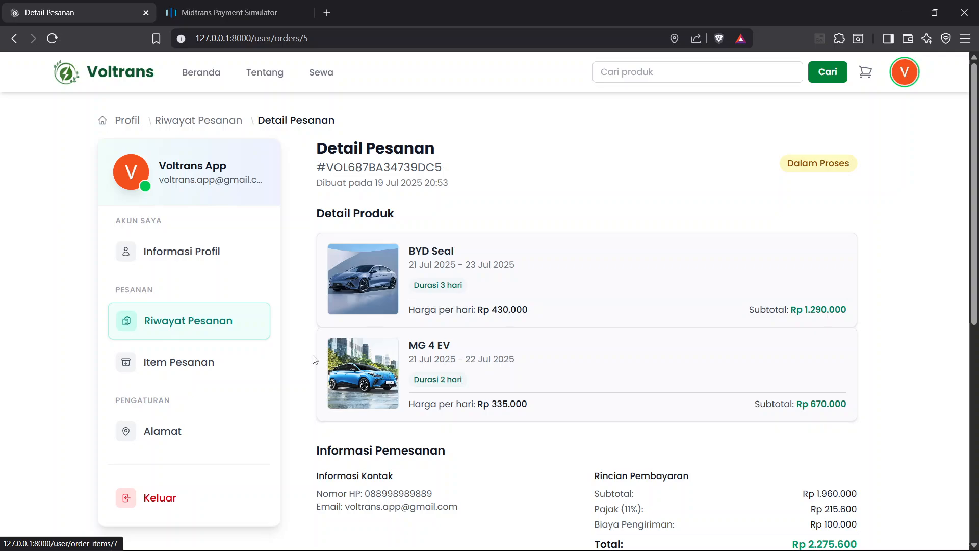
{"action": "left_click", "coordinate": [219, 330]}
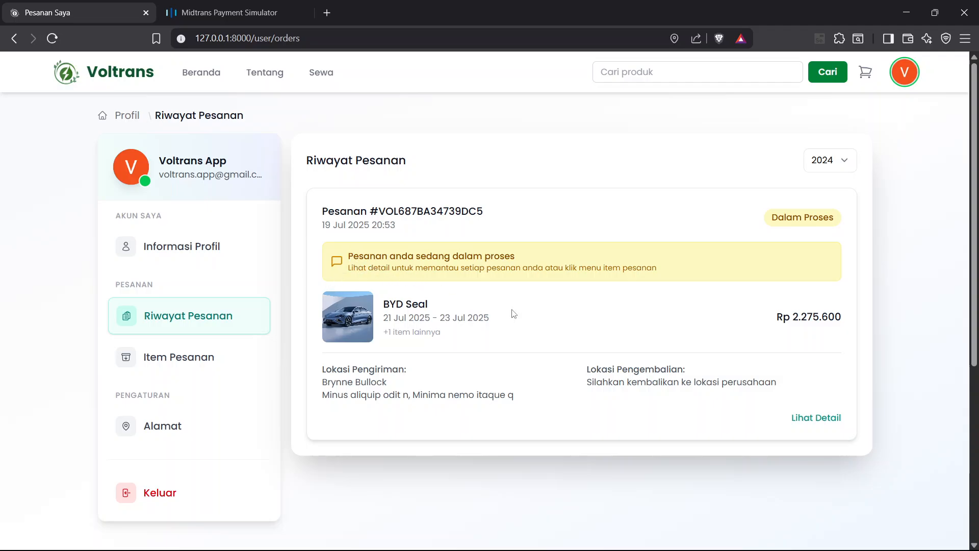
{"action": "left_click", "coordinate": [812, 427]}
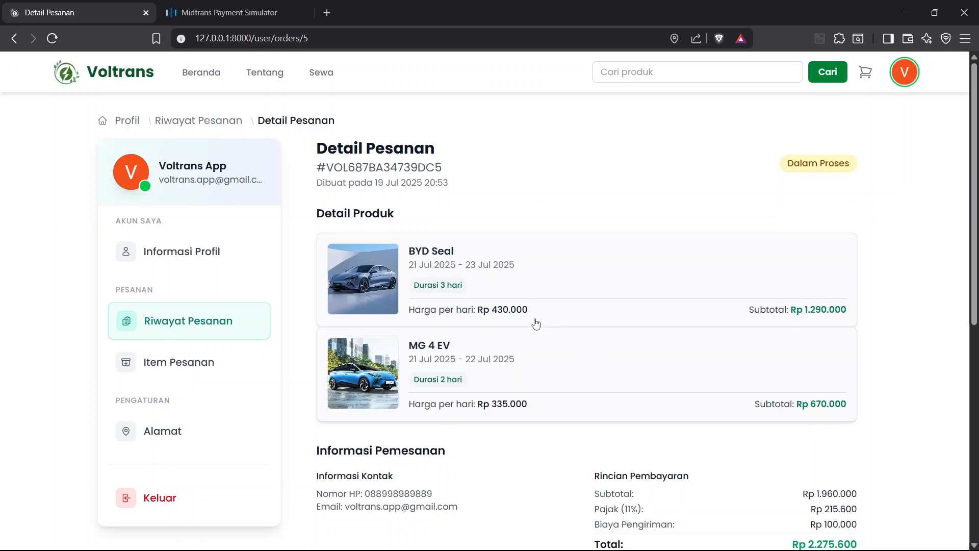
{"action": "left_click", "coordinate": [234, 327]}
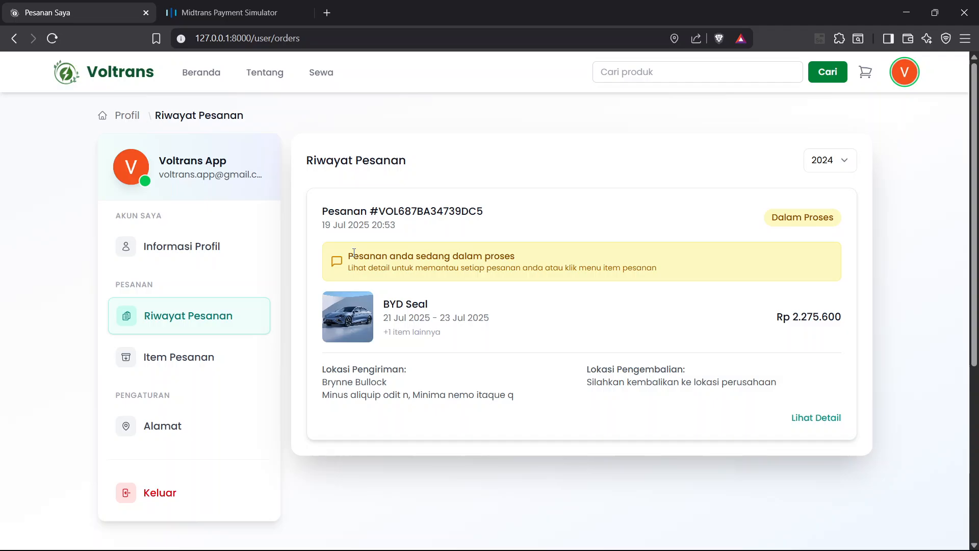
Submit a five-star review for the BYD Seal from Item Pesanan with the comment "Kendaraan bagus, Mulus dan nyaman"
{"action": "left_click", "coordinate": [193, 360]}
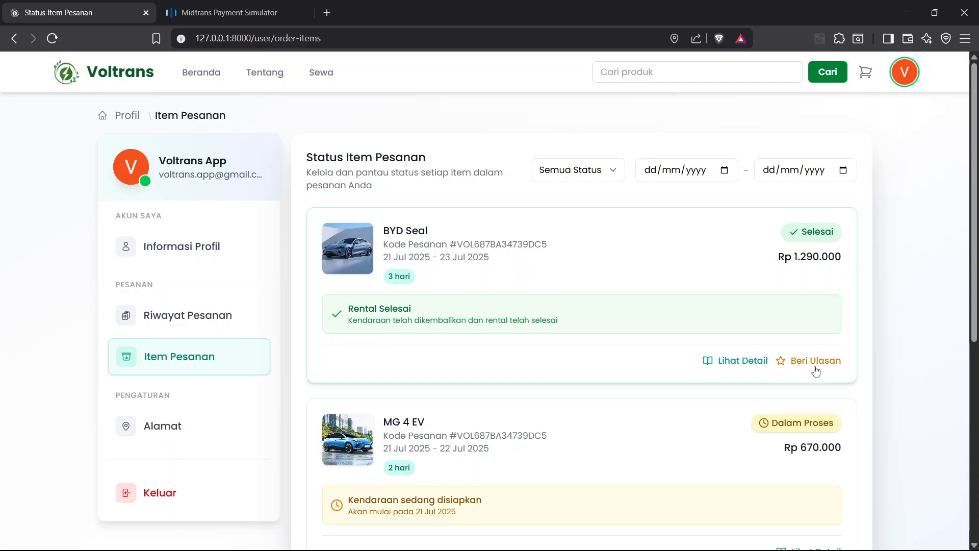
{"action": "left_click", "coordinate": [799, 363]}
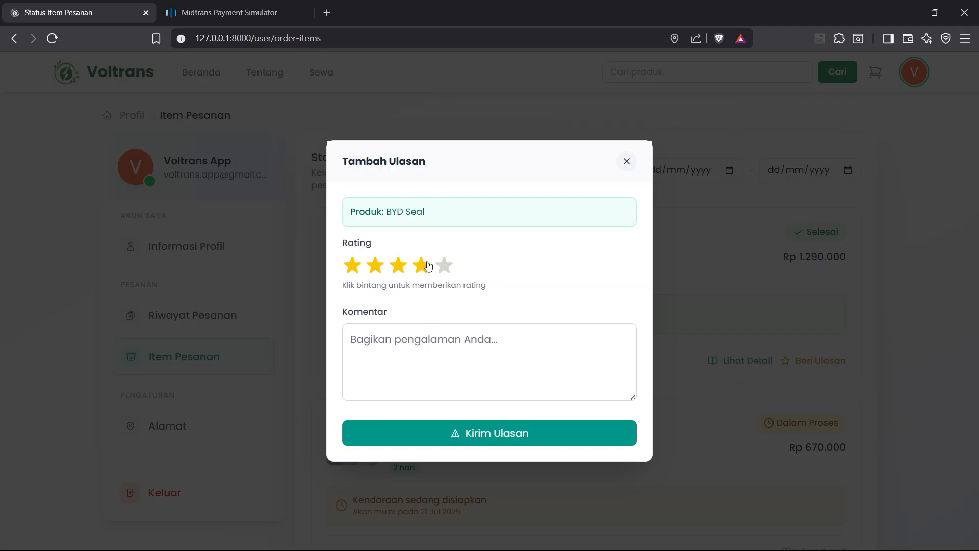
{"action": "left_click", "coordinate": [443, 269]}
{"action": "left_click", "coordinate": [422, 338]}
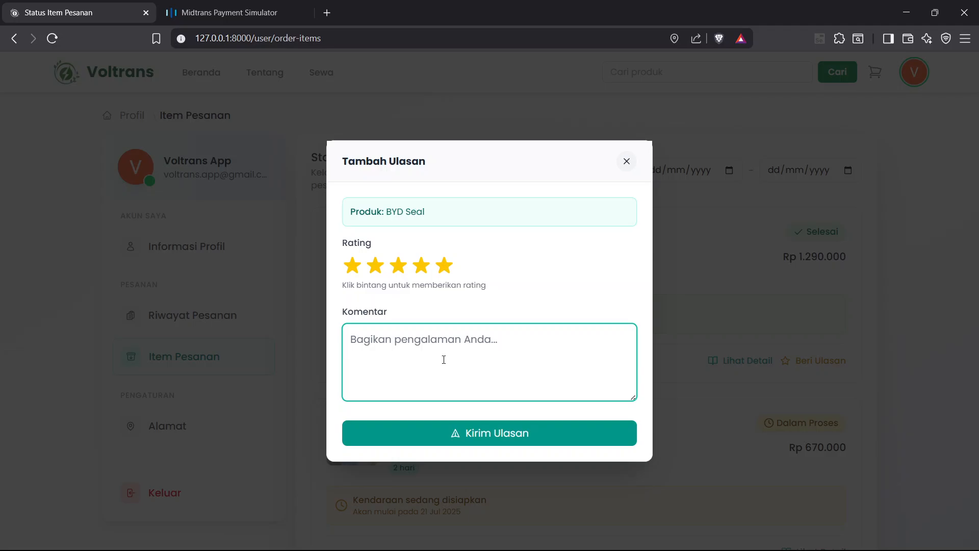
{"action": "type", "text": "Kenda"}
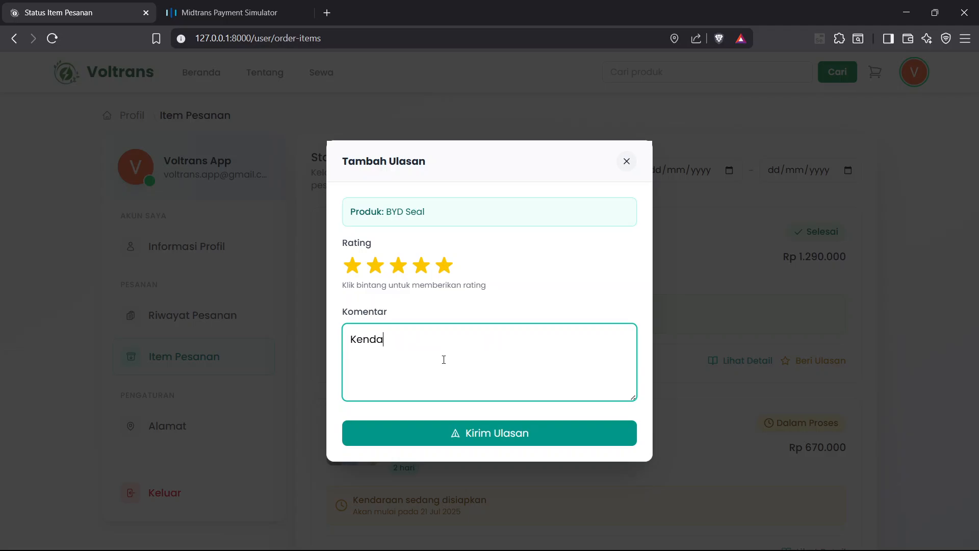
{"action": "type", "text": "raan bagus, Mulus da"}
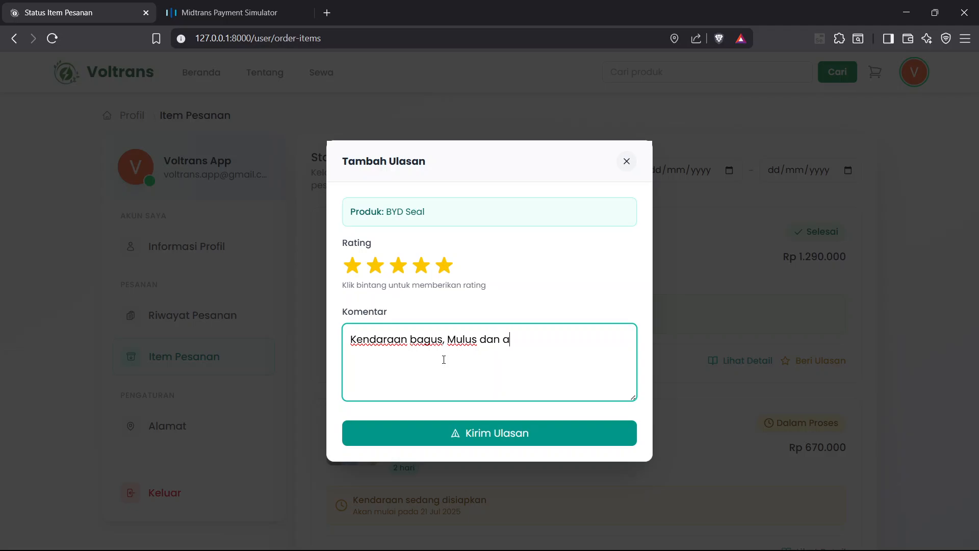
{"action": "type", "text": "n nyaman"}
{"action": "left_click", "coordinate": [455, 431]}
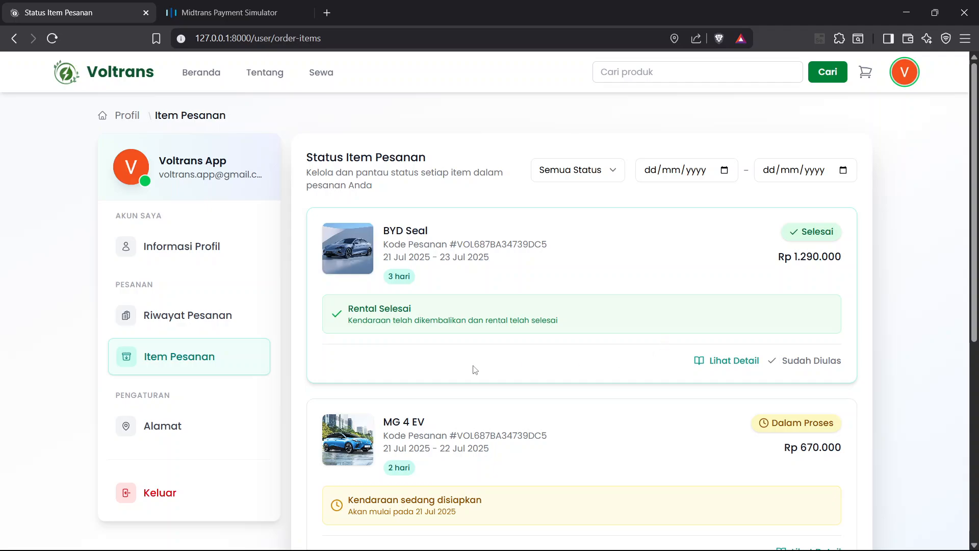
Open the BYD Seal product page from the Sewa catalogue and examine the newly submitted review under Ulasan Pelanggan
{"action": "left_click", "coordinate": [331, 88]}
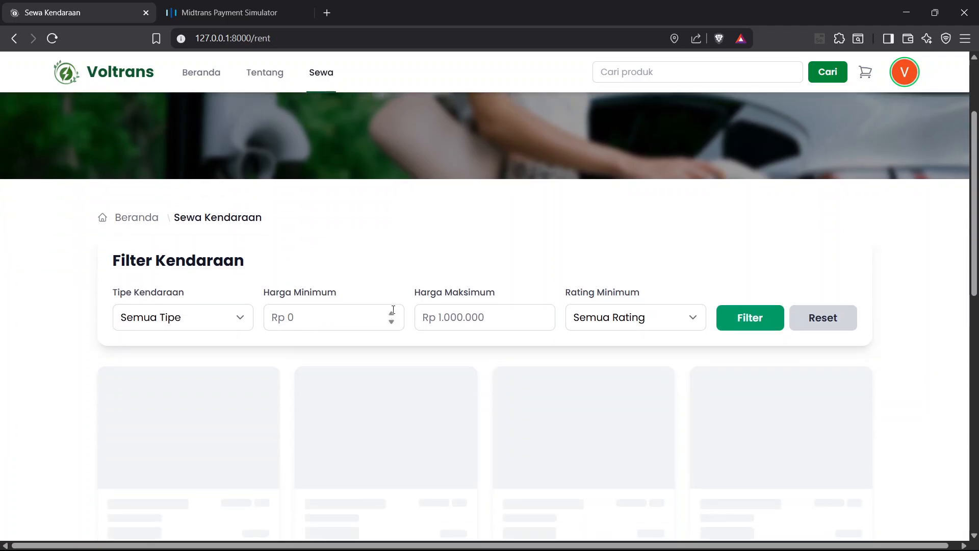
{"action": "scroll", "coordinate": [387, 306], "scroll_direction": "down", "scroll_amount": 3}
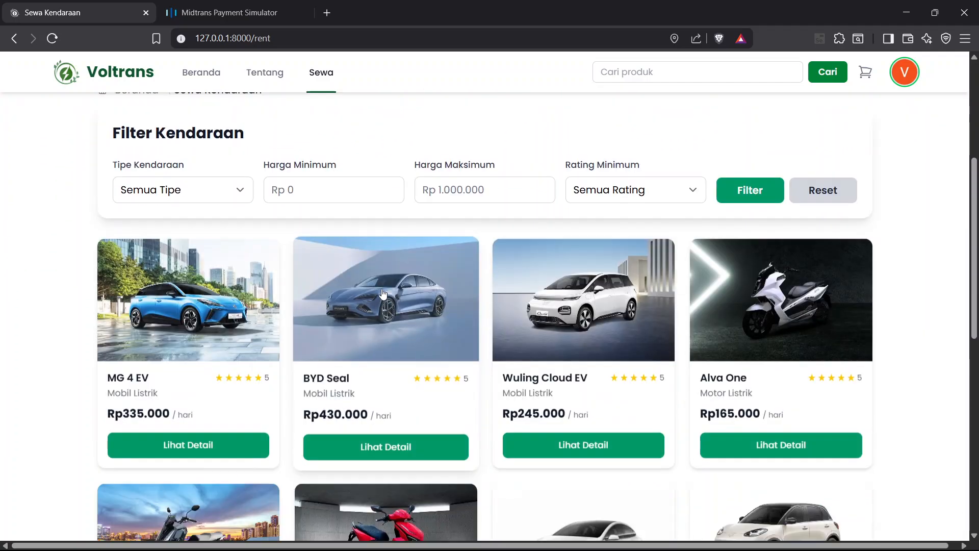
{"action": "left_click", "coordinate": [392, 301]}
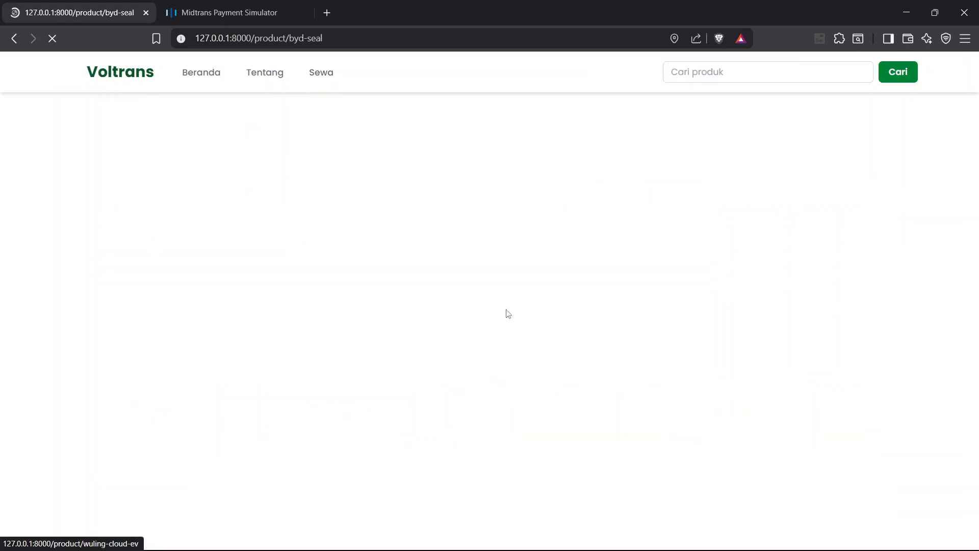
{"action": "scroll", "coordinate": [349, 361], "scroll_direction": "down", "scroll_amount": 10}
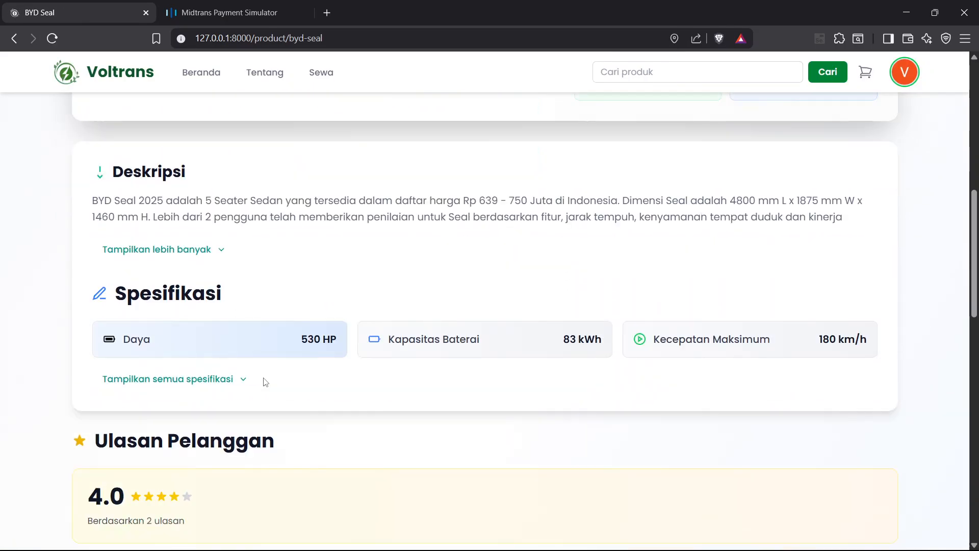
{"action": "scroll", "coordinate": [267, 383], "scroll_direction": "down", "scroll_amount": 1}
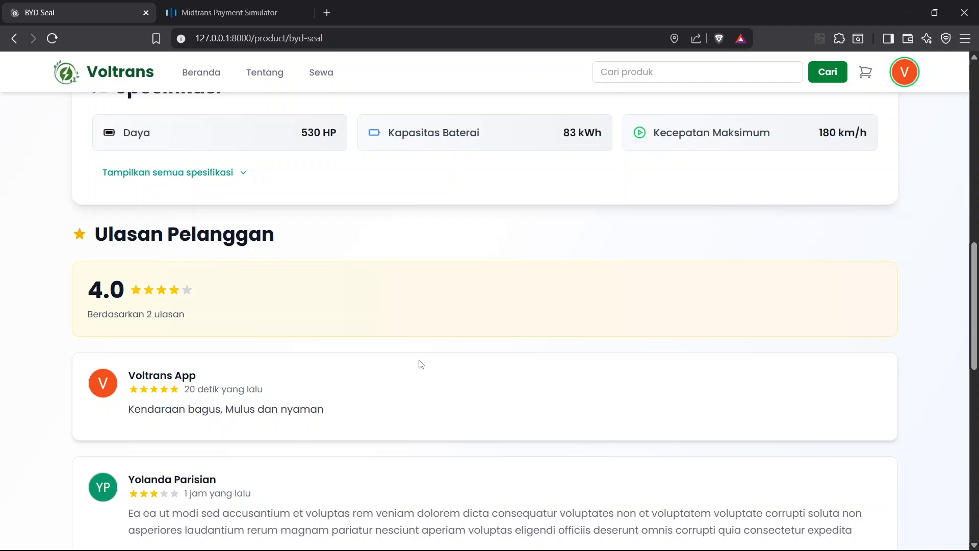
Return to the BYD Seal photo gallery and view the next two interior photos
{"action": "scroll", "coordinate": [426, 365], "scroll_direction": "up", "scroll_amount": 5}
{"action": "scroll", "coordinate": [424, 365], "scroll_direction": "up", "scroll_amount": 8}
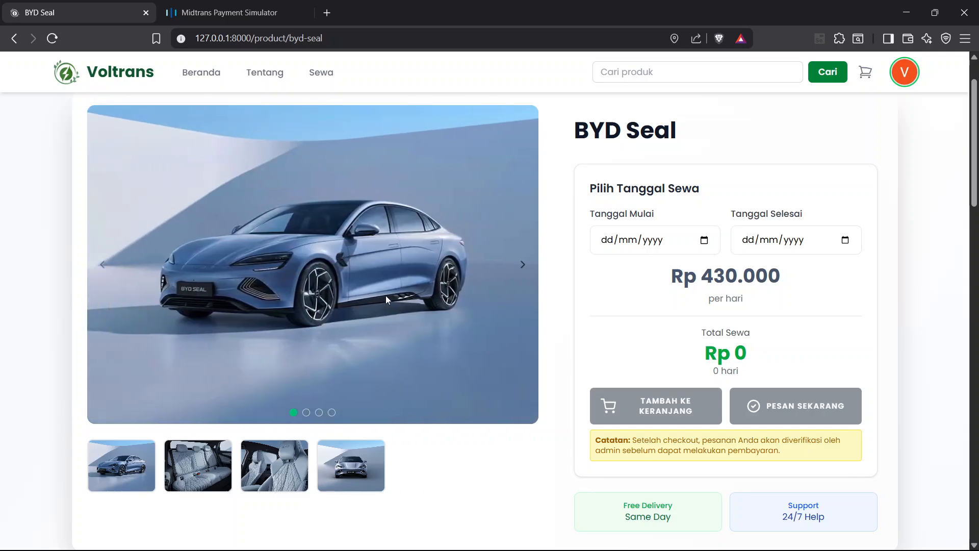
{"action": "left_click", "coordinate": [521, 269]}
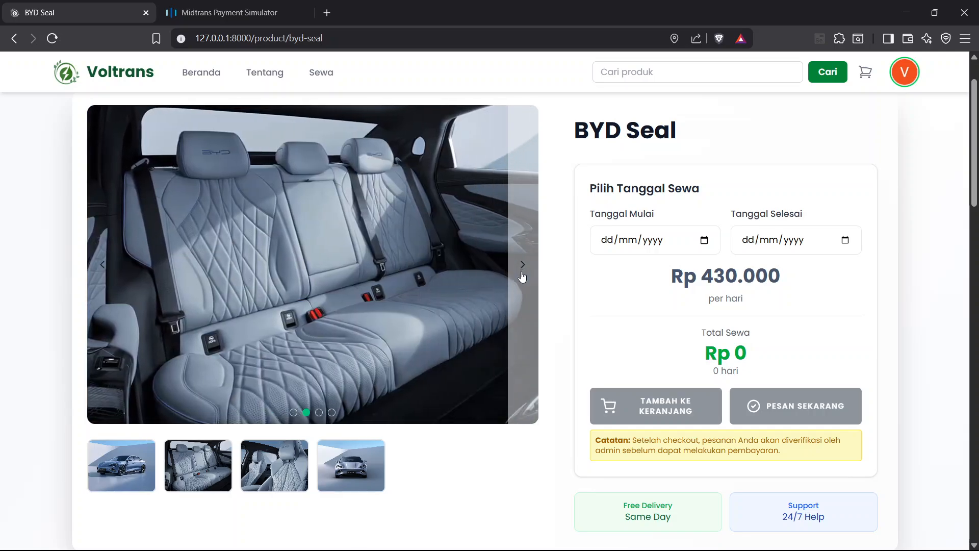
{"action": "left_click", "coordinate": [522, 276]}
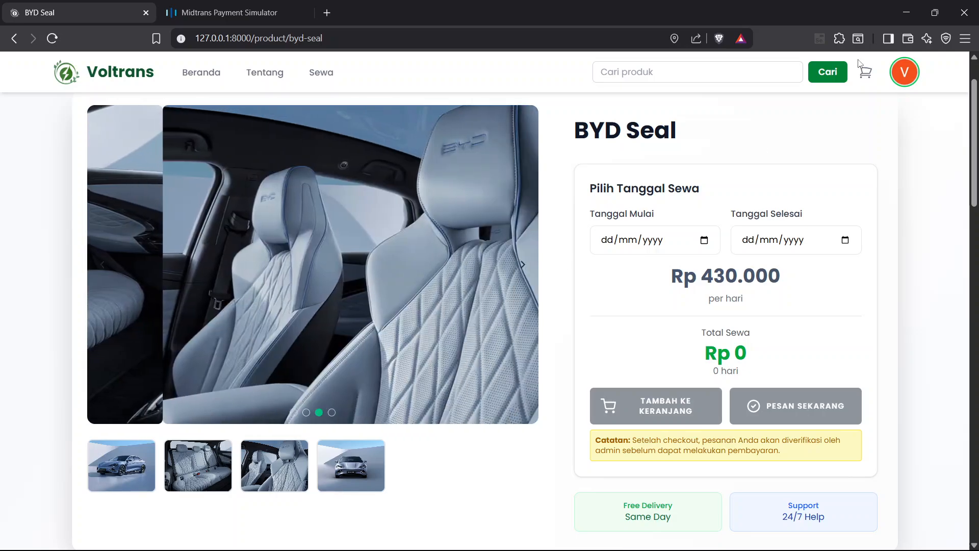
Switch to the admin panel in Edge and open the Dashboard to examine its summary statistics and chart
{"action": "left_click", "coordinate": [548, 536]}
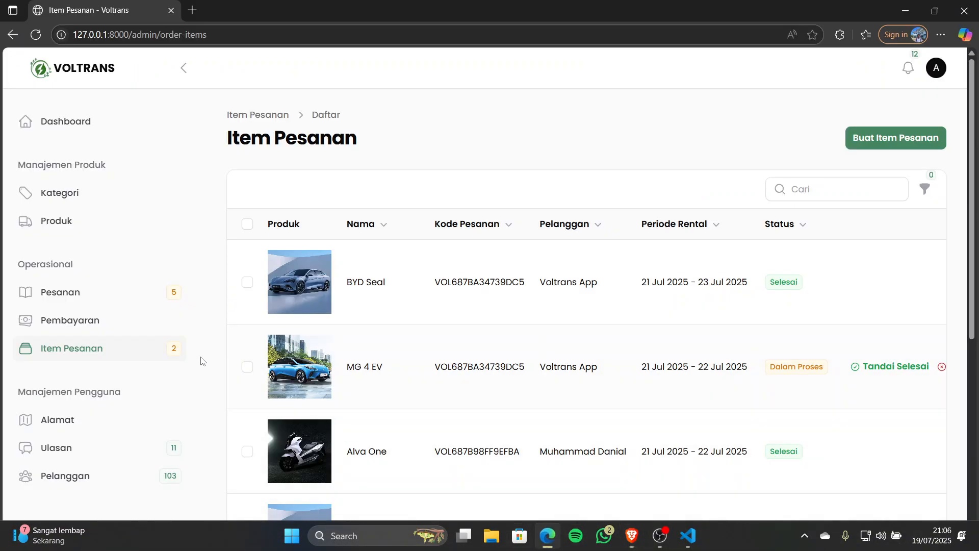
{"action": "left_click", "coordinate": [85, 130]}
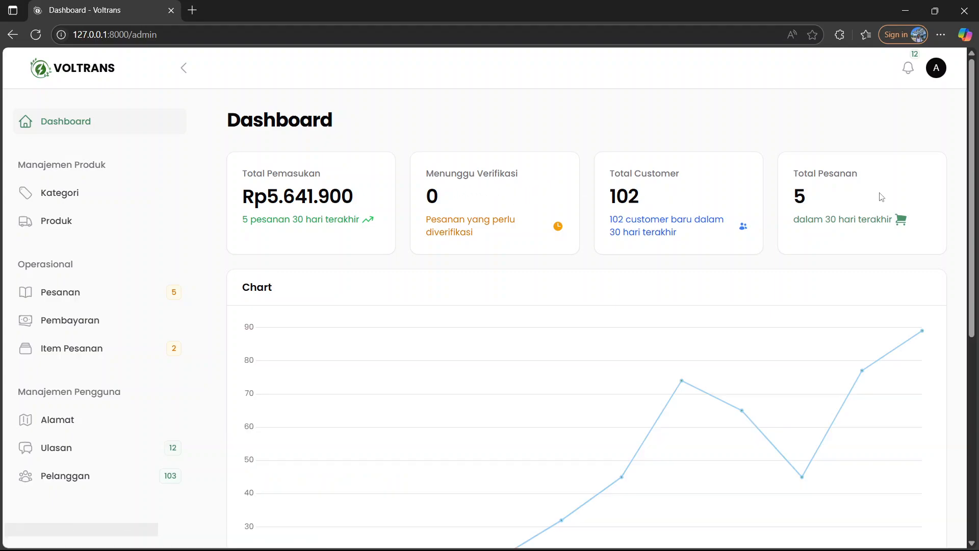
In the Kategori list, bring up and dismiss the deletion prompt for Skuter Listrik, and open the Motor Listrik category for editing
{"action": "left_click", "coordinate": [62, 193]}
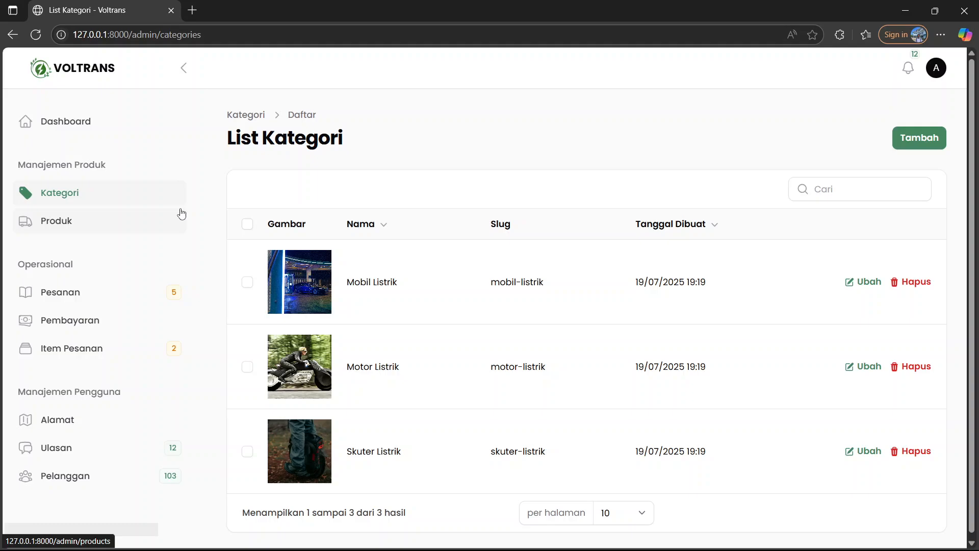
{"action": "scroll", "coordinate": [316, 388], "scroll_direction": "down", "scroll_amount": 1}
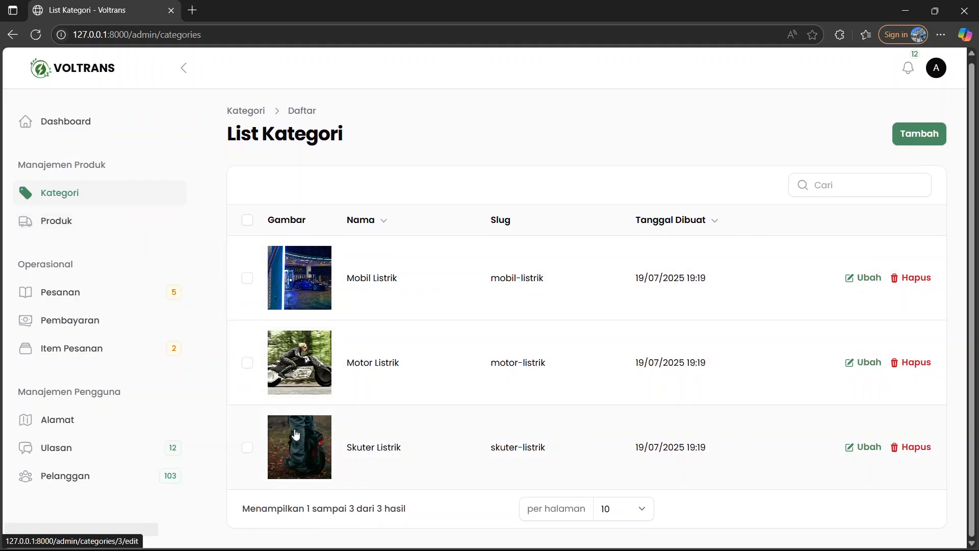
{"action": "left_click", "coordinate": [894, 447]}
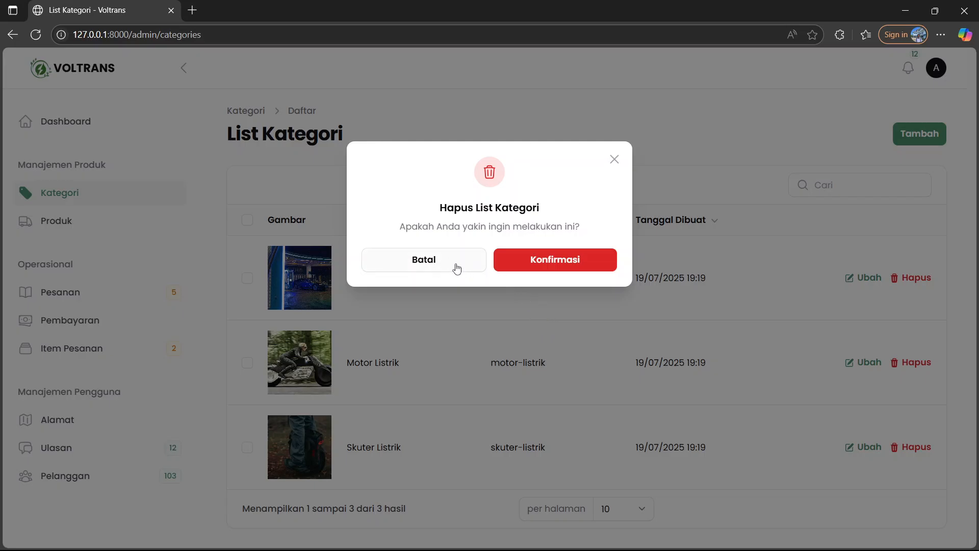
{"action": "left_click", "coordinate": [615, 159]}
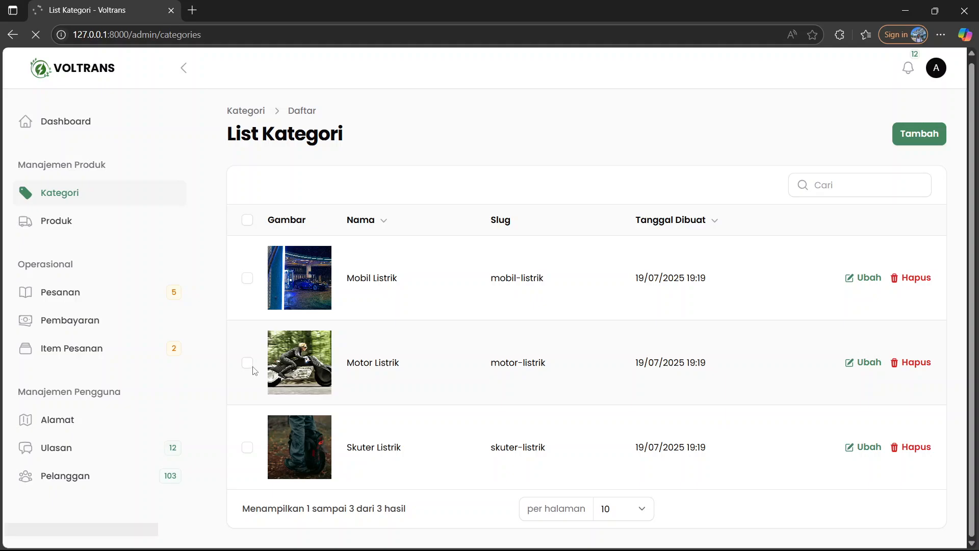
{"action": "left_click", "coordinate": [295, 376]}
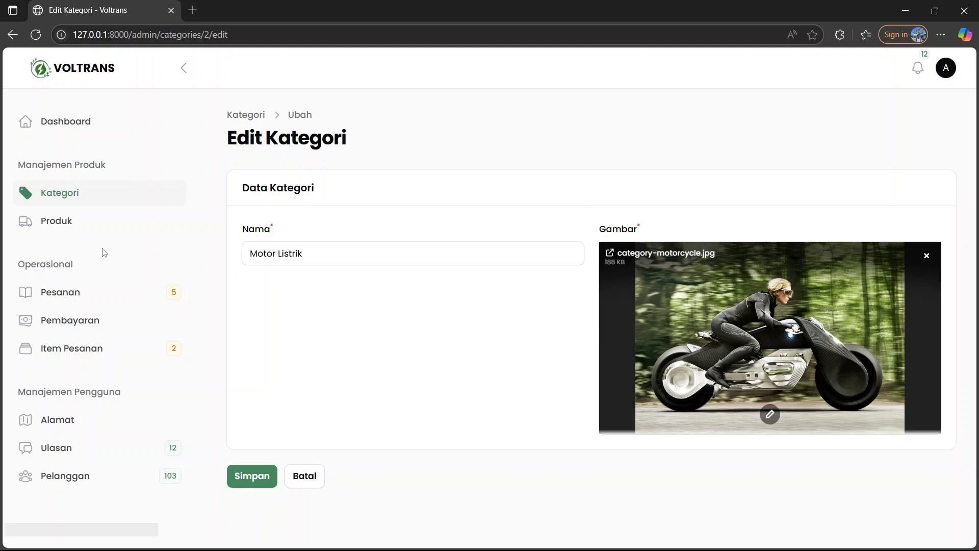
Go to the Produk list and open the MG 4 EV product for editing
{"action": "left_click", "coordinate": [66, 221]}
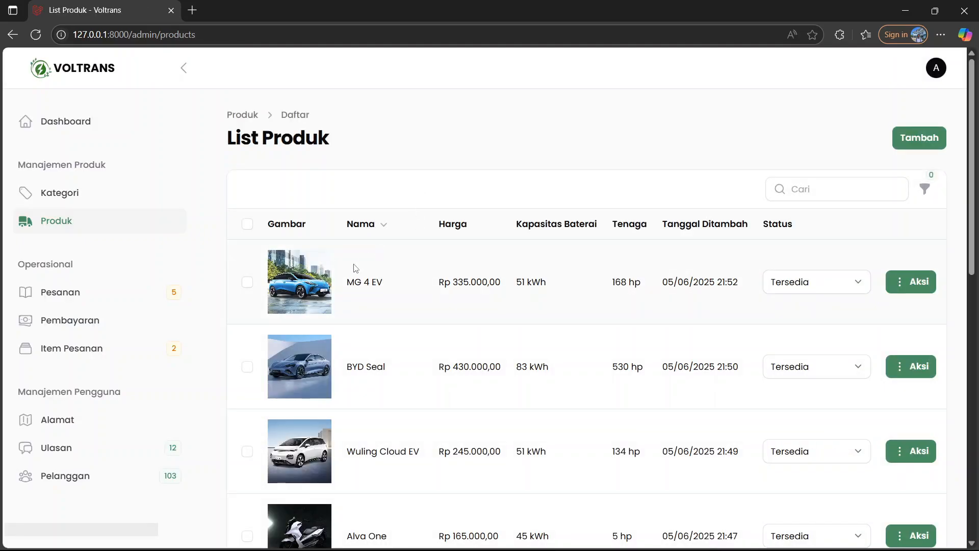
{"action": "scroll", "coordinate": [510, 286], "scroll_direction": "down", "scroll_amount": 1}
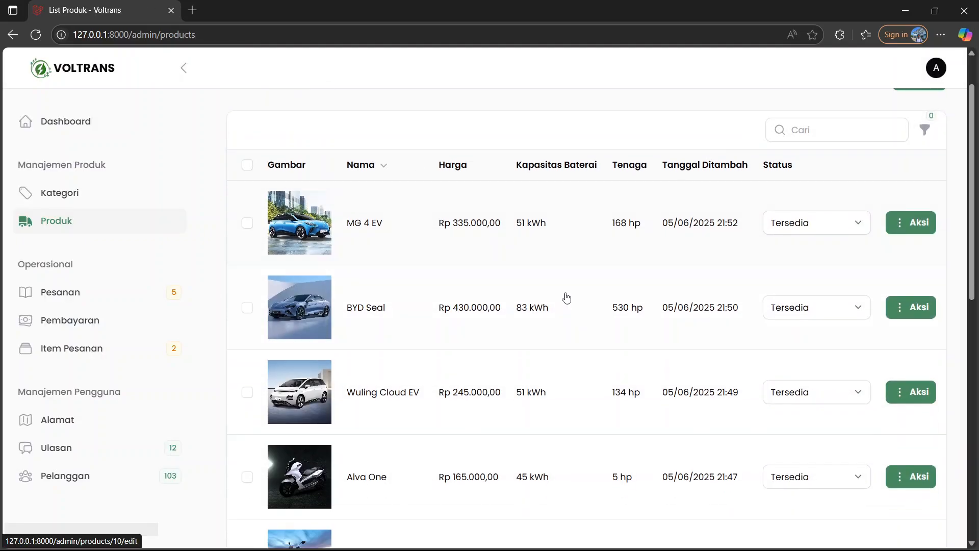
{"action": "left_click", "coordinate": [306, 237]}
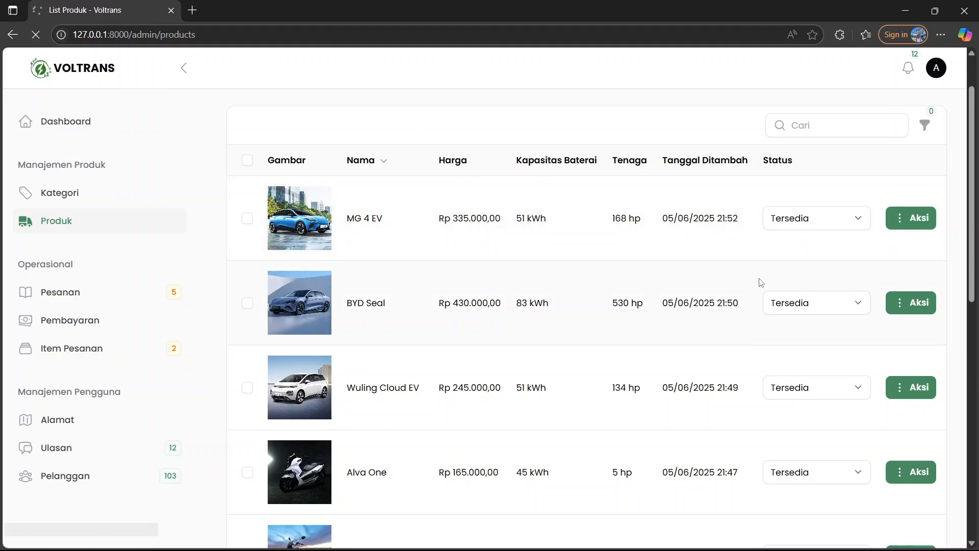
Examine the MG 4 EV edit form, including its Data Kendaraan fields, vehicle images and Spesifikasi Kendaraan values
{"action": "scroll", "coordinate": [586, 319], "scroll_direction": "up", "scroll_amount": 1}
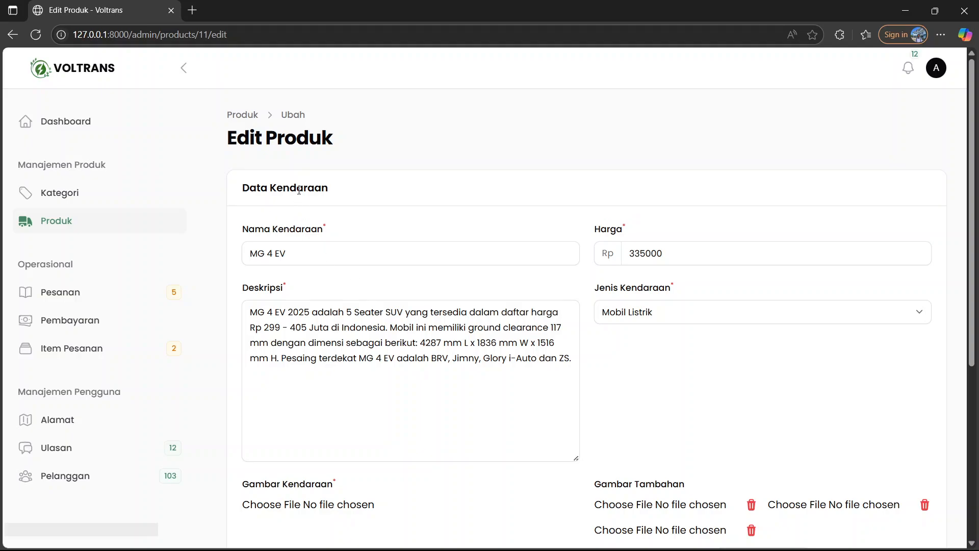
{"action": "scroll", "coordinate": [349, 209], "scroll_direction": "down", "scroll_amount": 1}
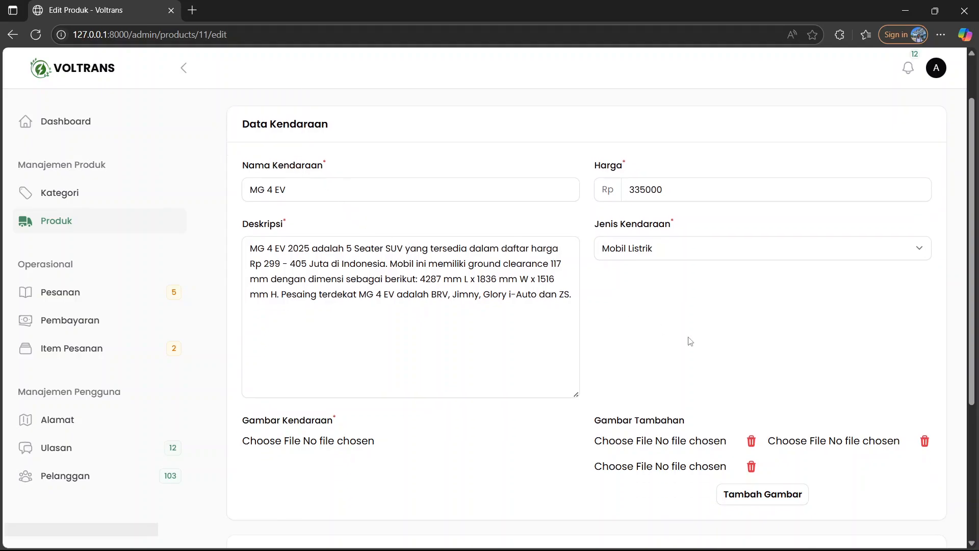
{"action": "scroll", "coordinate": [690, 341], "scroll_direction": "down", "scroll_amount": 1}
{"action": "scroll", "coordinate": [350, 328], "scroll_direction": "up", "scroll_amount": 1}
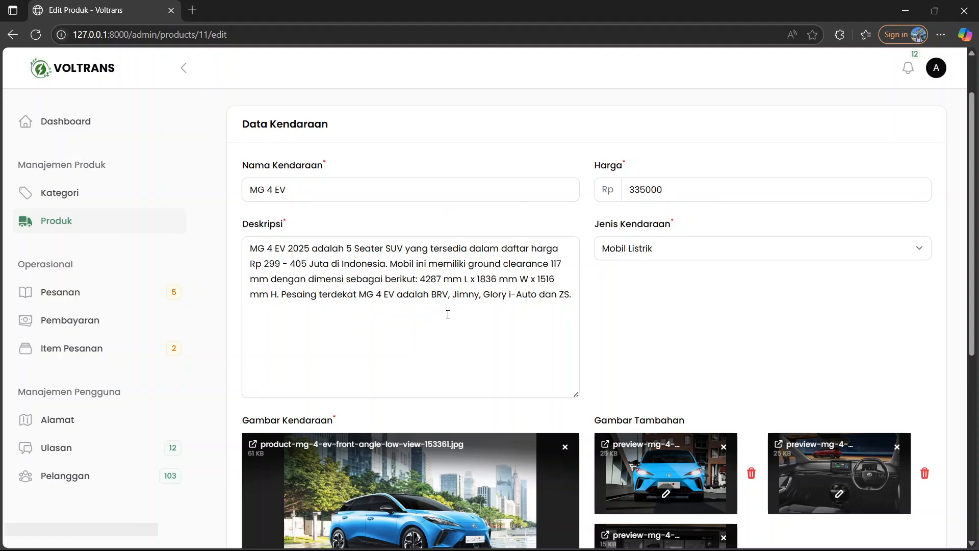
{"action": "scroll", "coordinate": [490, 365], "scroll_direction": "down", "scroll_amount": 1}
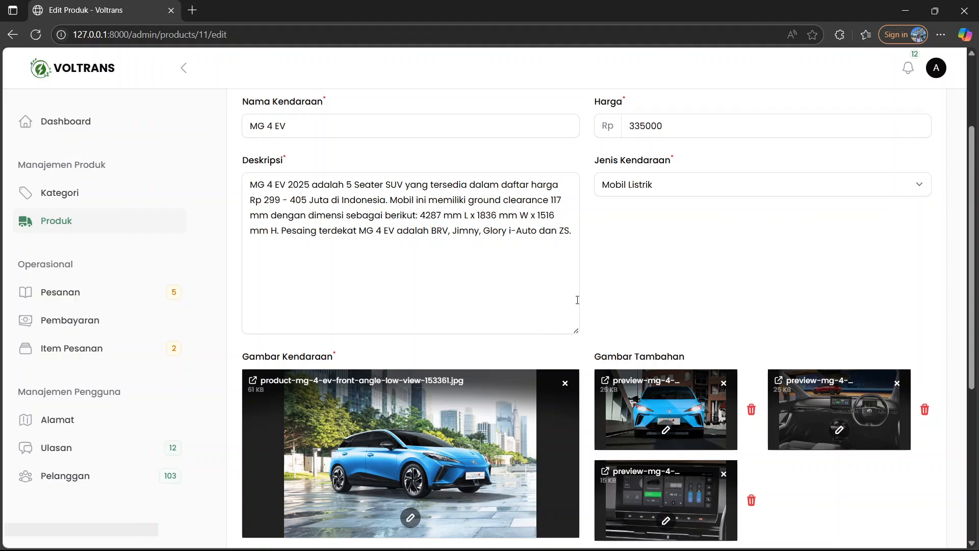
{"action": "scroll", "coordinate": [365, 343], "scroll_direction": "down", "scroll_amount": 2}
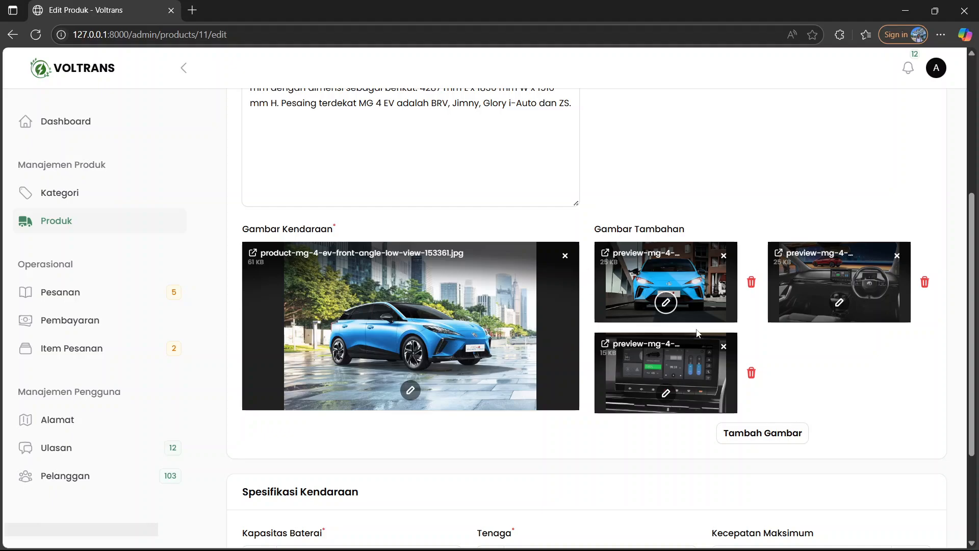
{"action": "scroll", "coordinate": [670, 378], "scroll_direction": "down", "scroll_amount": 3}
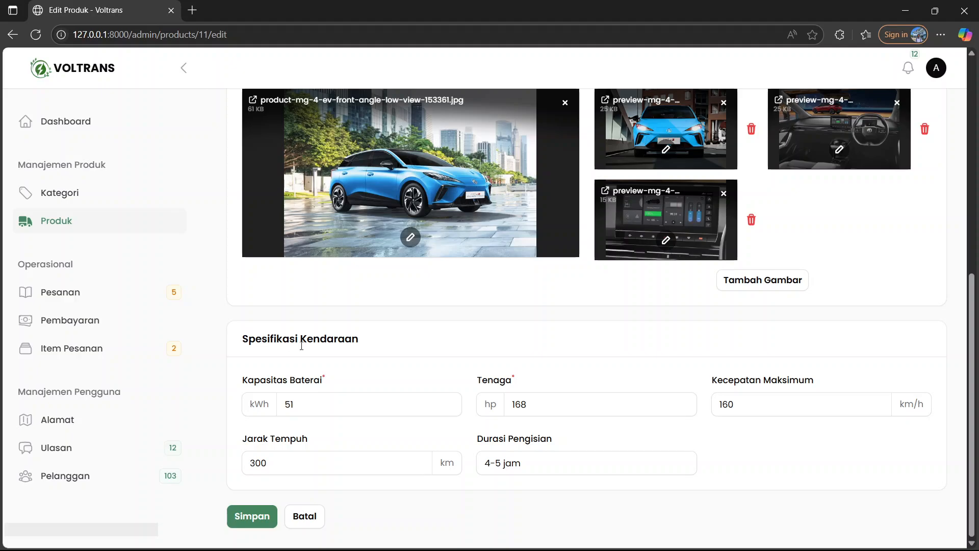
{"action": "scroll", "coordinate": [447, 408], "scroll_direction": "up", "scroll_amount": 8}
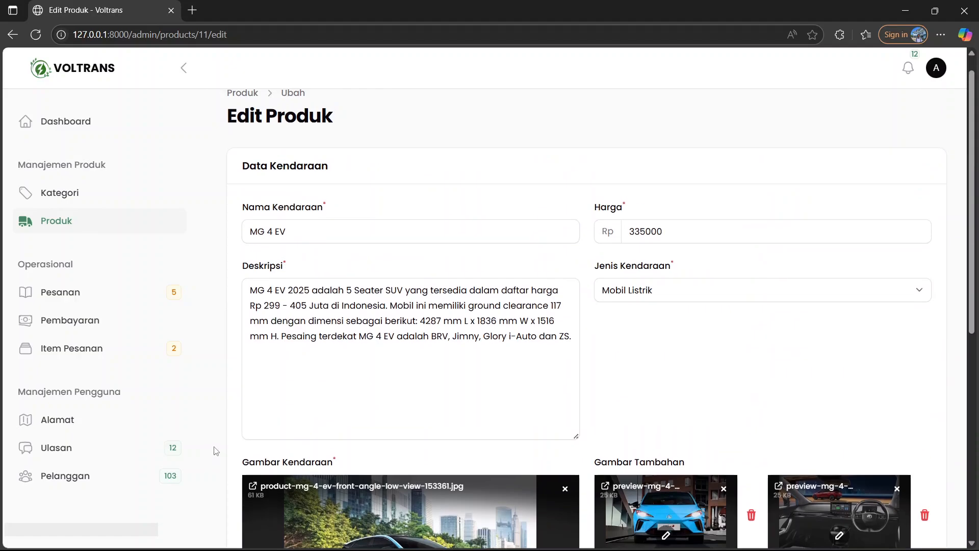
Open the most recent payment from the Pembayaran list and examine its Detail Pembayaran and Detail Customer sections
{"action": "left_click", "coordinate": [55, 223]}
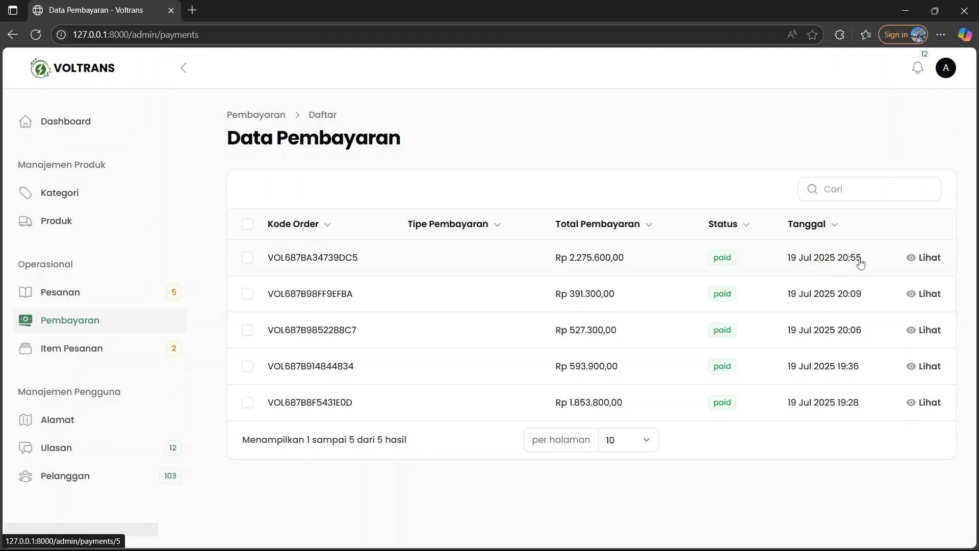
{"action": "left_click", "coordinate": [927, 257]}
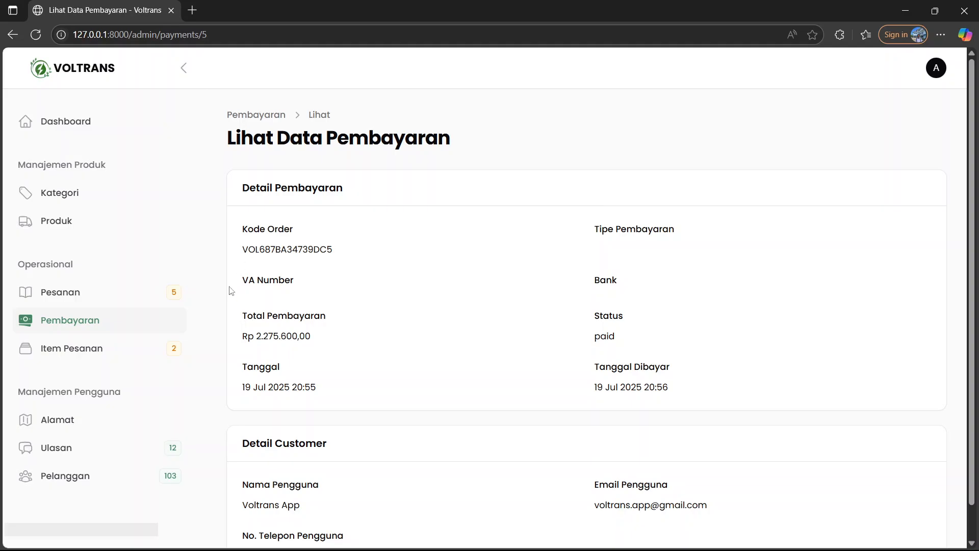
{"action": "scroll", "coordinate": [271, 312], "scroll_direction": "down", "scroll_amount": 1}
{"action": "scroll", "coordinate": [340, 245], "scroll_direction": "up", "scroll_amount": 1}
{"action": "left_click_drag", "start_coordinate": [596, 229], "coordinate": [638, 229]}
{"action": "left_click", "coordinate": [654, 250]}
Switch to Brave and open voltrans.site in a new tab
{"action": "left_click", "coordinate": [633, 545]}
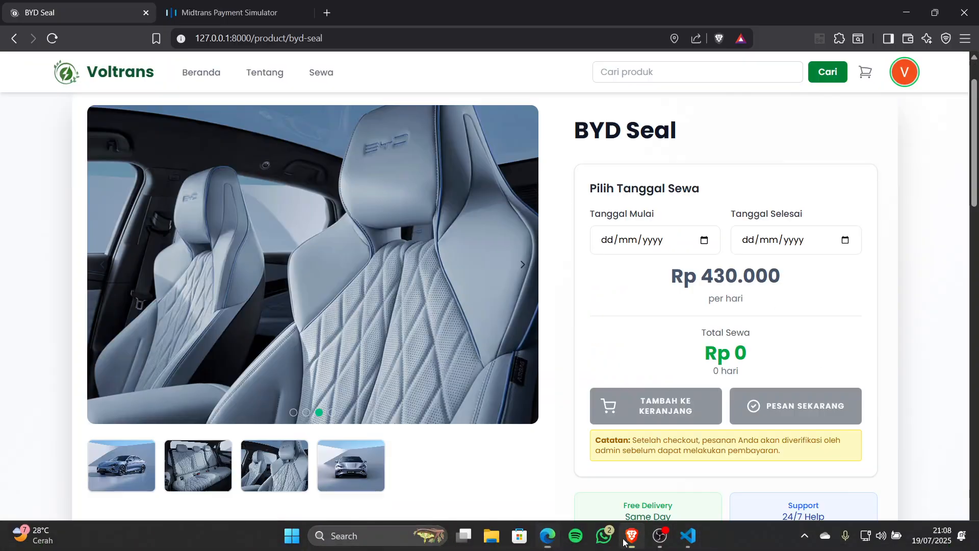
{"action": "left_click", "coordinate": [326, 13]}
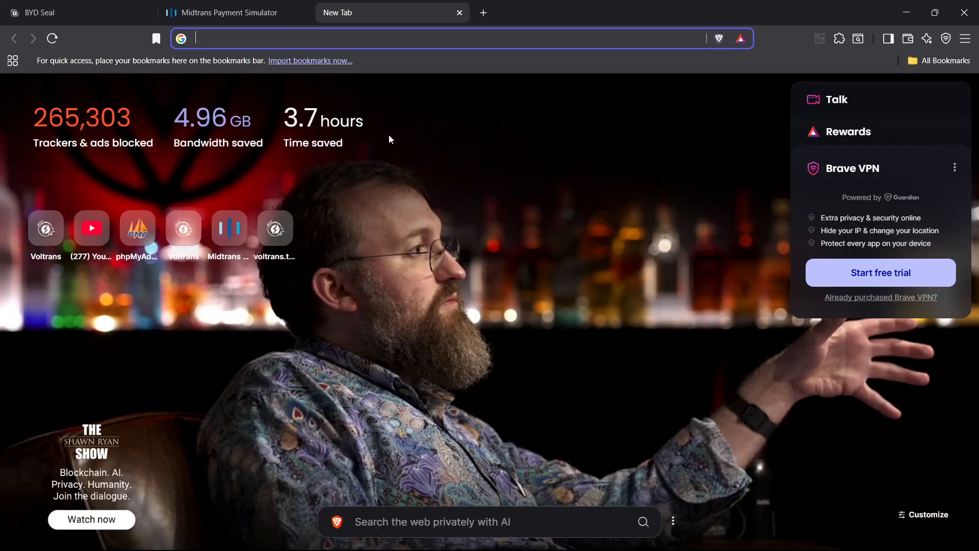
{"action": "type", "text": "vol"}
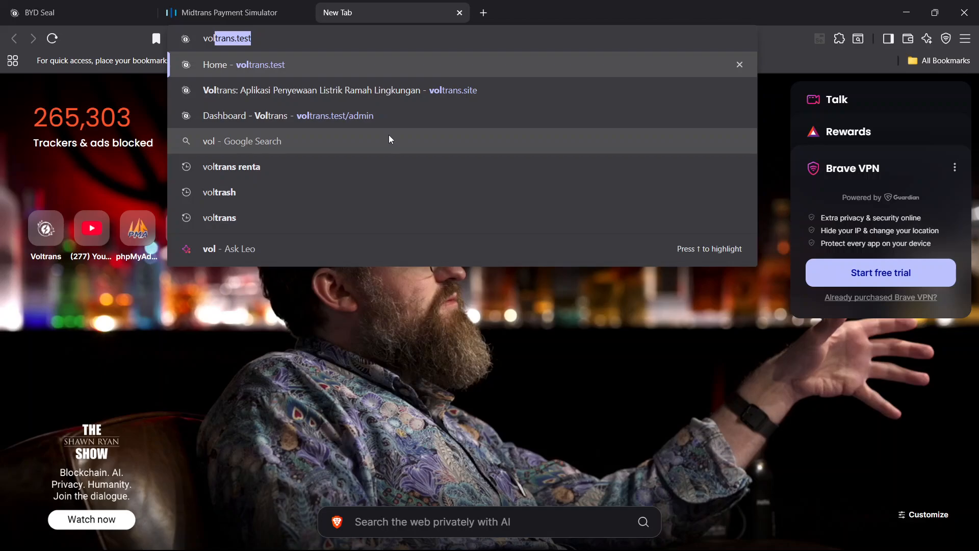
{"action": "type", "text": "tran"}
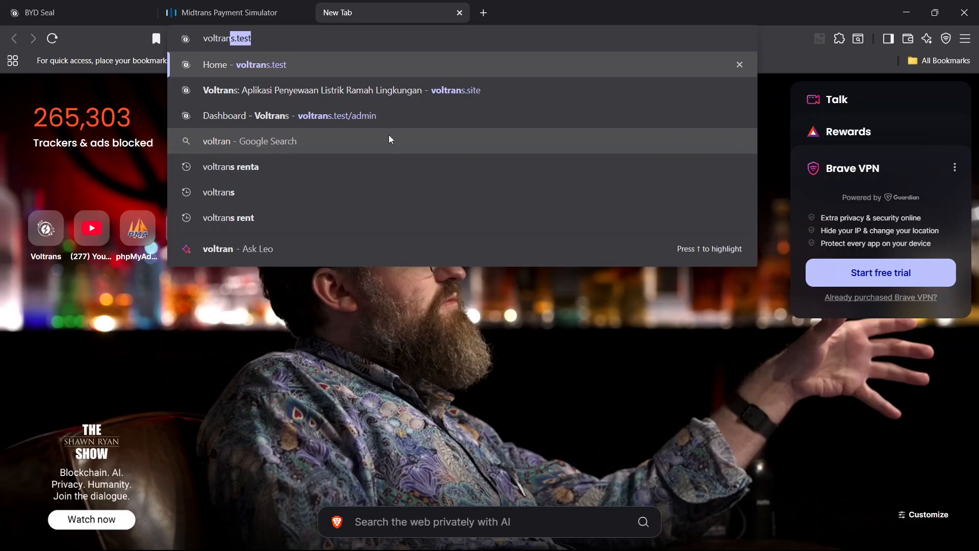
{"action": "type", "text": "s."}
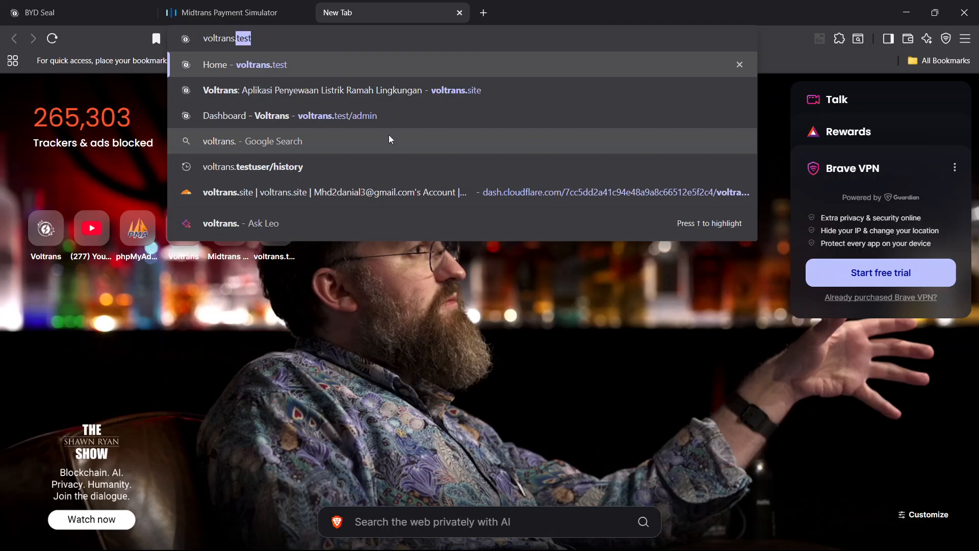
{"action": "type", "text": "site"}
{"action": "key", "text": "Return"}
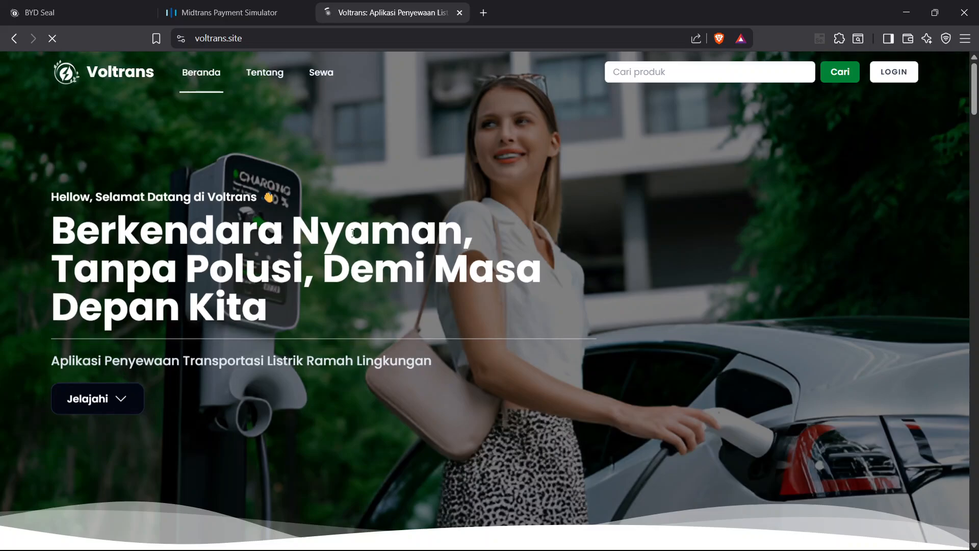
Examine the voltrans.site home page from the hero banner through the service benefits, vehicle cards and partner logos
{"action": "scroll", "coordinate": [389, 253], "scroll_direction": "down", "scroll_amount": 10}
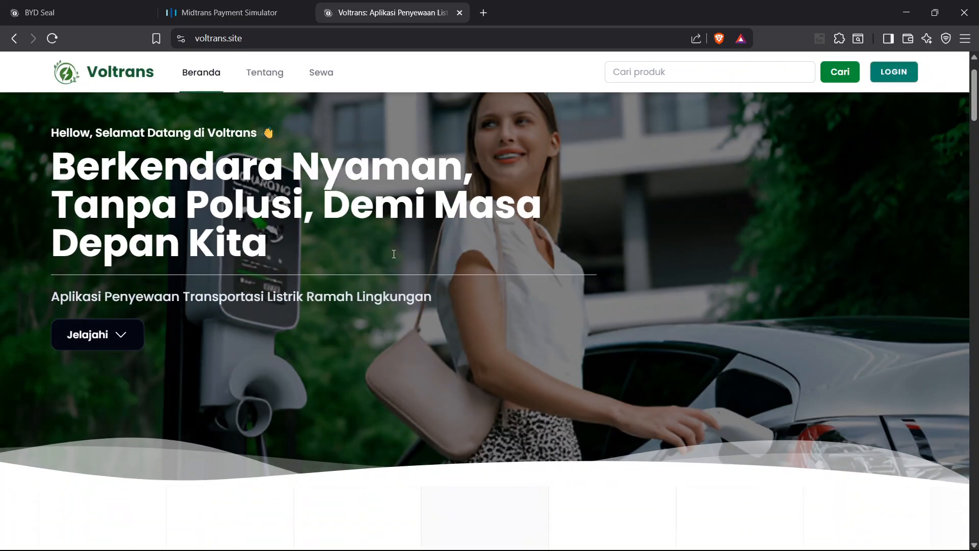
{"action": "scroll", "coordinate": [416, 284], "scroll_direction": "up", "scroll_amount": 7}
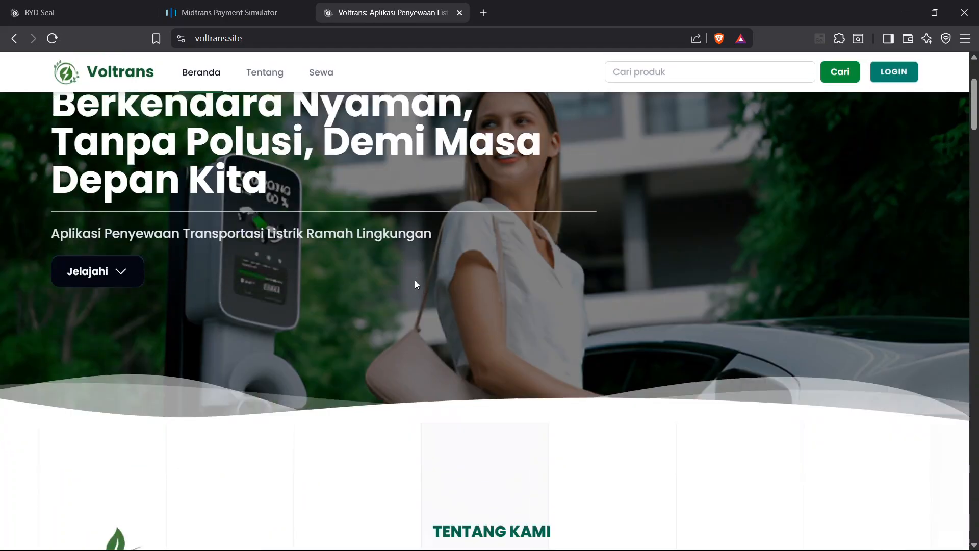
{"action": "scroll", "coordinate": [415, 284], "scroll_direction": "down", "scroll_amount": 13}
{"action": "scroll", "coordinate": [418, 287], "scroll_direction": "down", "scroll_amount": 15}
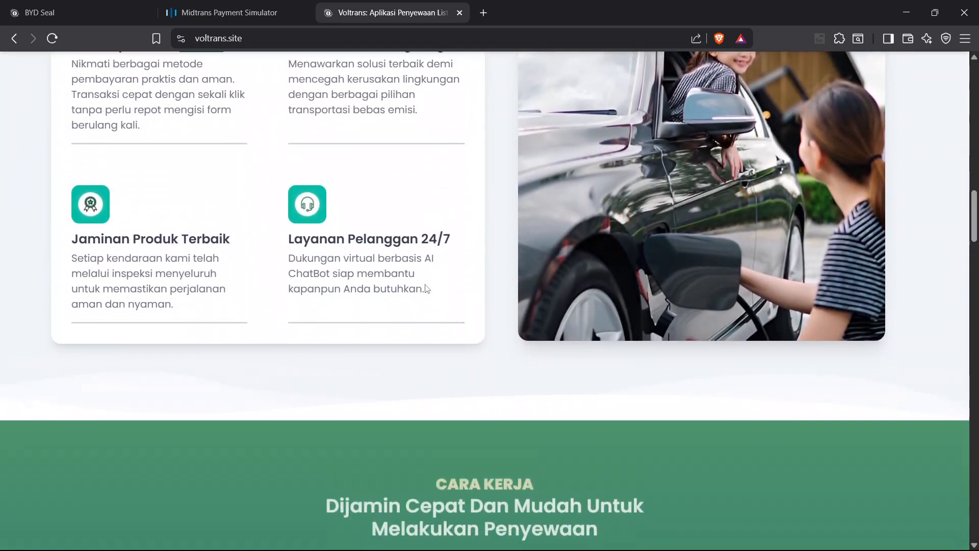
{"action": "scroll", "coordinate": [425, 284], "scroll_direction": "down", "scroll_amount": 11}
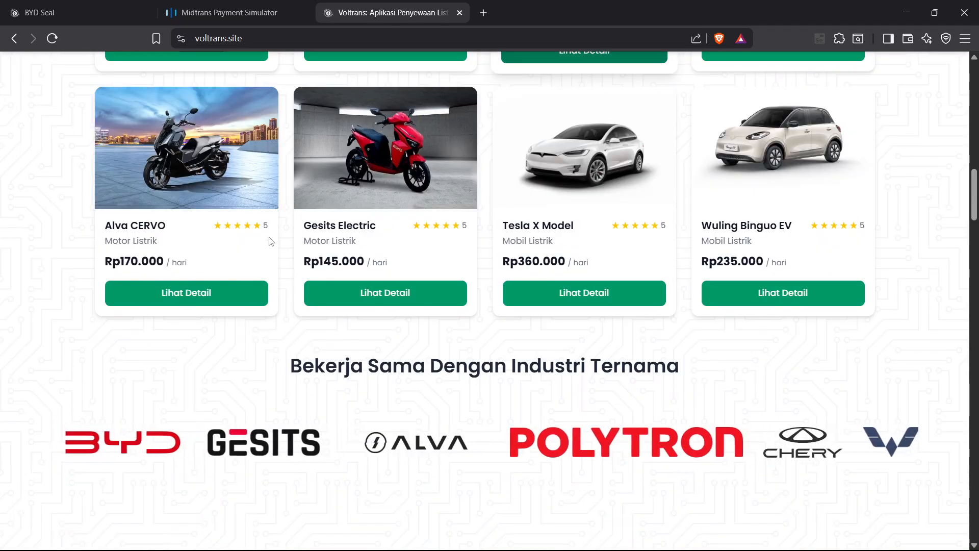
Return to the local BYD Seal tab and switch back to the payment details in the Edge admin panel
{"action": "left_click", "coordinate": [76, 12]}
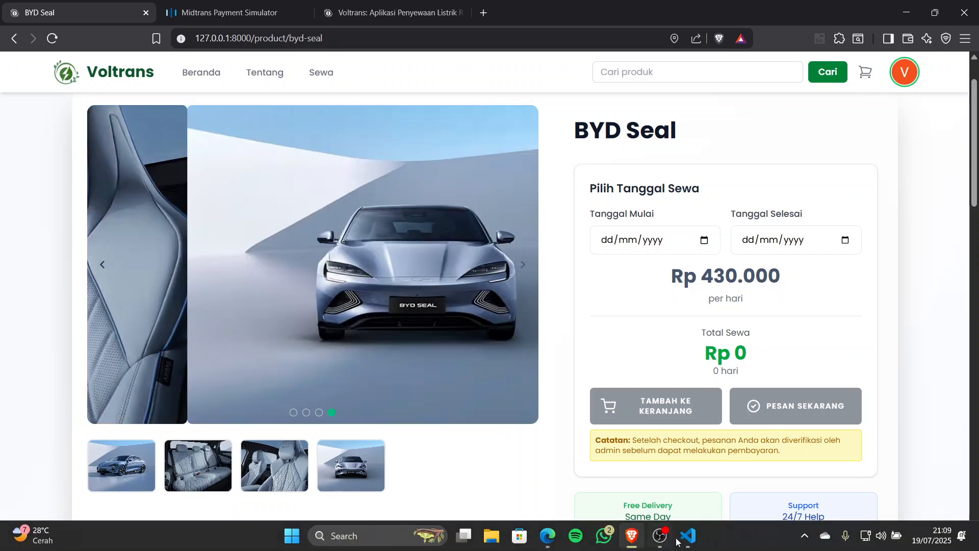
{"action": "mouse_move", "coordinate": [687, 543]}
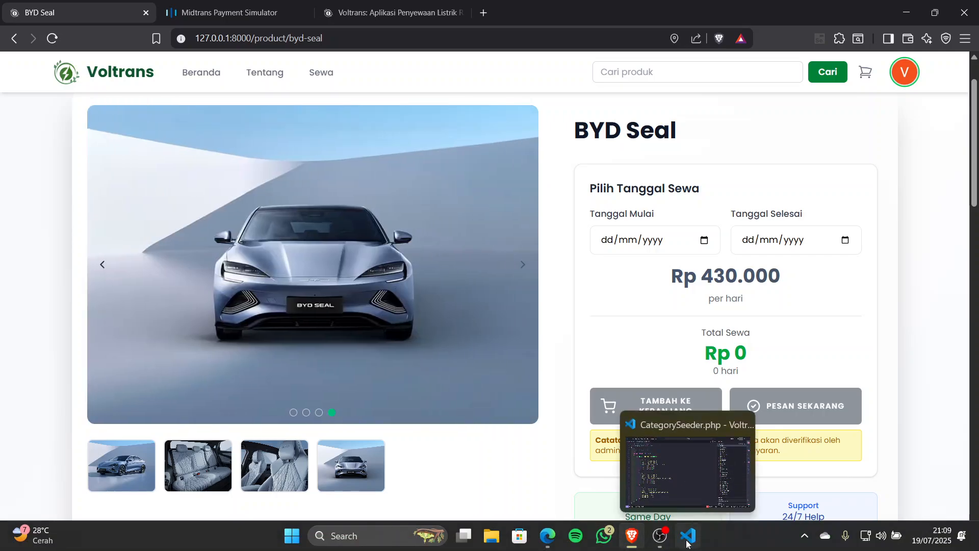
{"action": "left_click", "coordinate": [548, 540]}
{"action": "scroll", "coordinate": [79, 436], "scroll_direction": "down", "scroll_amount": 1}
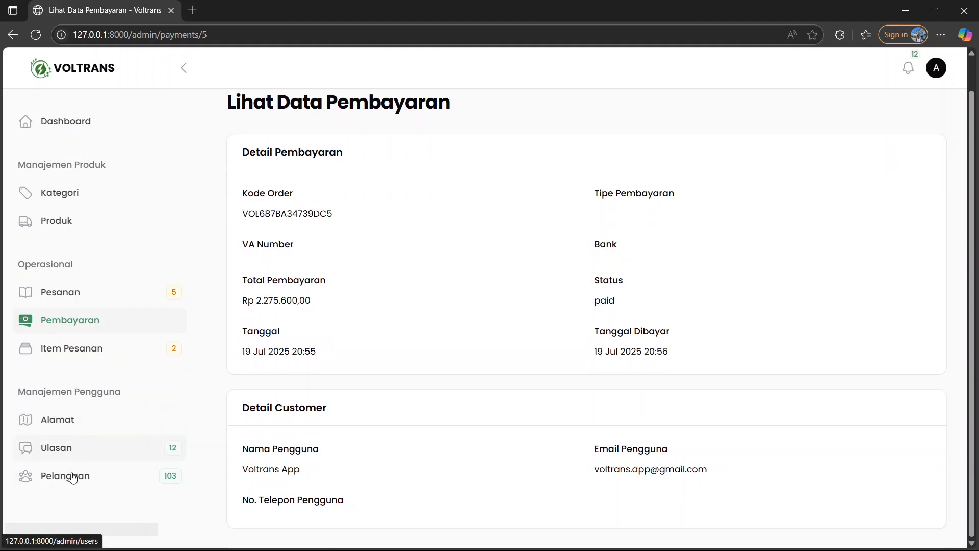
Open the Ulasan list in the admin panel and examine the products, ratings and comments of the customer reviews
{"action": "left_click", "coordinate": [85, 457]}
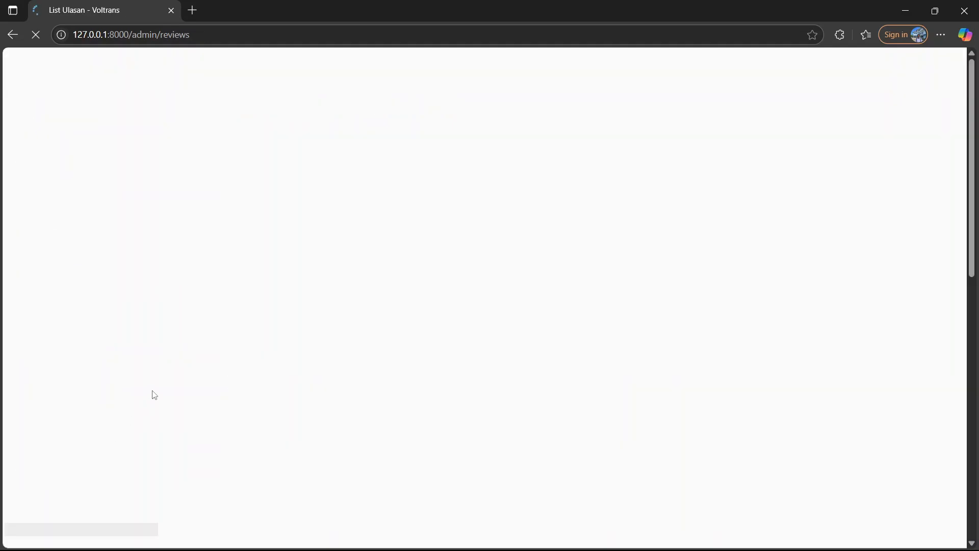
{"action": "scroll", "coordinate": [383, 360], "scroll_direction": "down", "scroll_amount": 1}
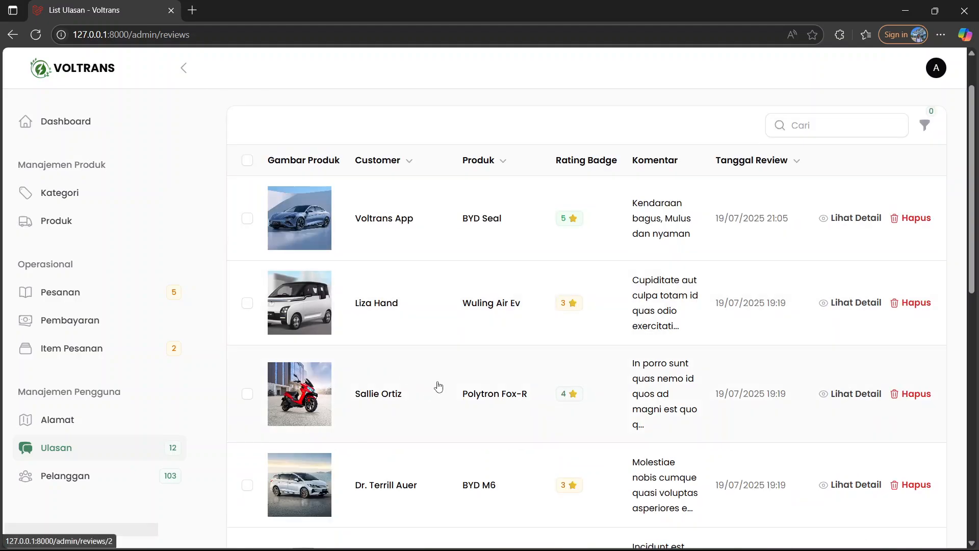
{"action": "scroll", "coordinate": [709, 306], "scroll_direction": "down", "scroll_amount": 5}
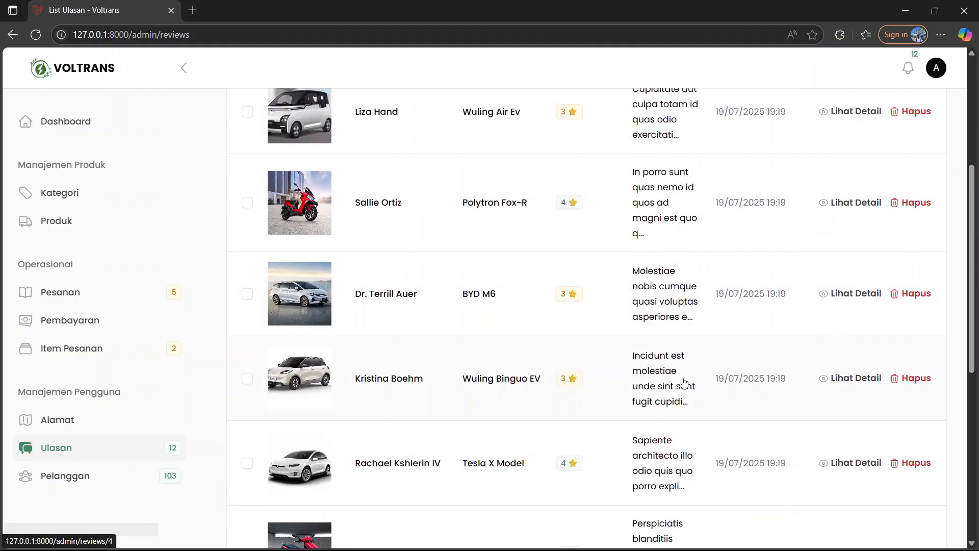
{"action": "scroll", "coordinate": [344, 402], "scroll_direction": "down", "scroll_amount": 1}
{"action": "scroll", "coordinate": [301, 411], "scroll_direction": "up", "scroll_amount": 6}
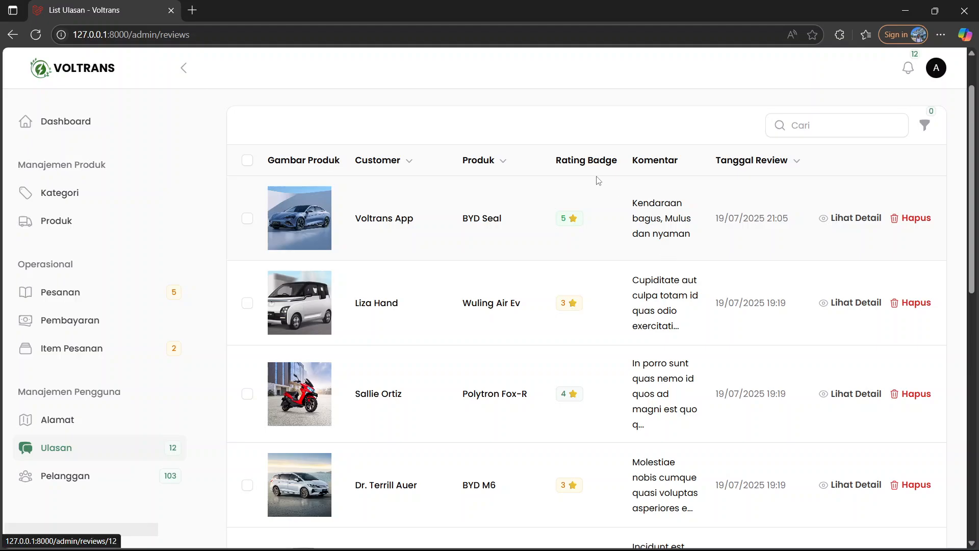
{"action": "scroll", "coordinate": [632, 247], "scroll_direction": "down", "scroll_amount": 2}
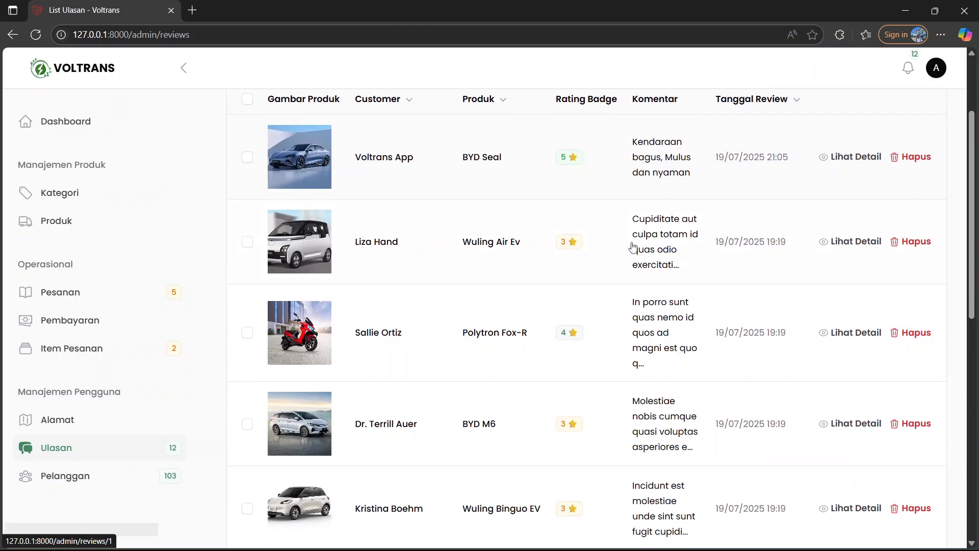
Open the Pelanggan list in the admin panel and examine the customer entries and registration dates on its first page
{"action": "left_click", "coordinate": [85, 486]}
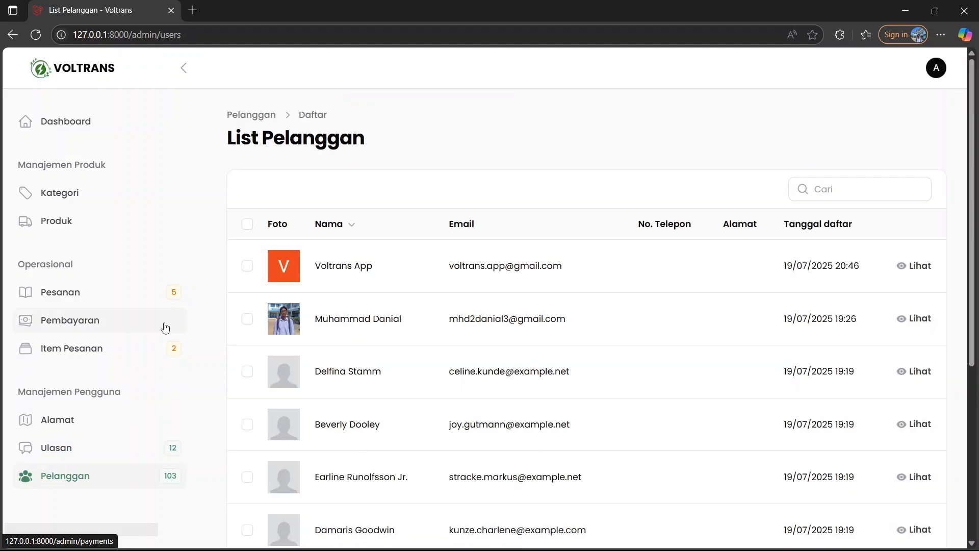
{"action": "scroll", "coordinate": [489, 375], "scroll_direction": "down", "scroll_amount": 4}
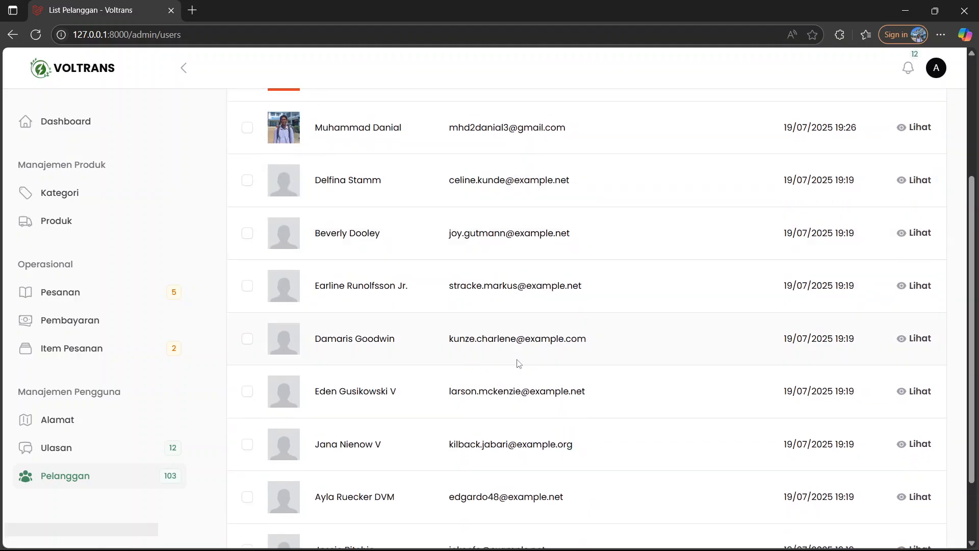
{"action": "scroll", "coordinate": [517, 363], "scroll_direction": "up", "scroll_amount": 4}
{"action": "scroll", "coordinate": [517, 363], "scroll_direction": "down", "scroll_amount": 5}
{"action": "scroll", "coordinate": [510, 372], "scroll_direction": "up", "scroll_amount": 6}
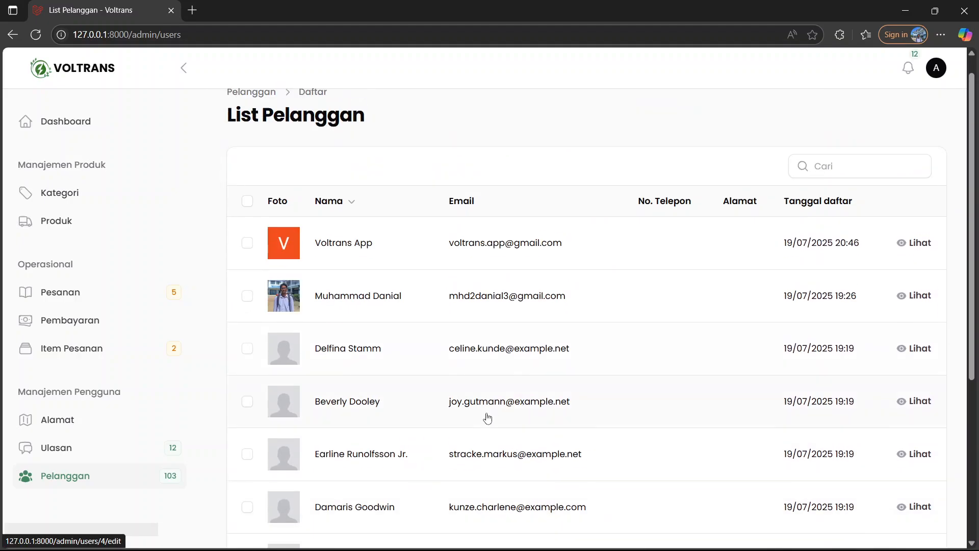
{"action": "scroll", "coordinate": [484, 391], "scroll_direction": "down", "scroll_amount": 1}
{"action": "scroll", "coordinate": [481, 419], "scroll_direction": "down", "scroll_amount": 5}
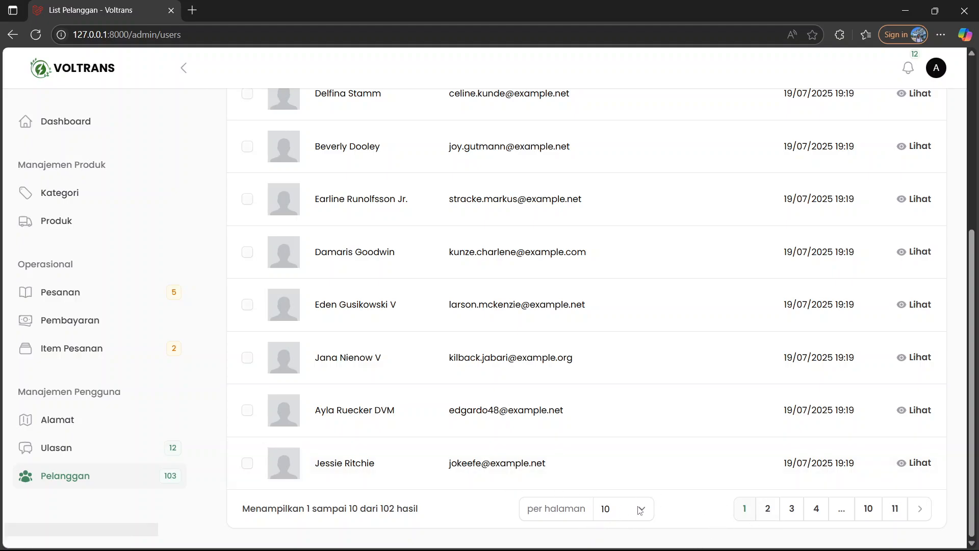
Go to page 2 of the Pelanggan list and examine the customer entries there
{"action": "scroll", "coordinate": [531, 398], "scroll_direction": "up", "scroll_amount": 5}
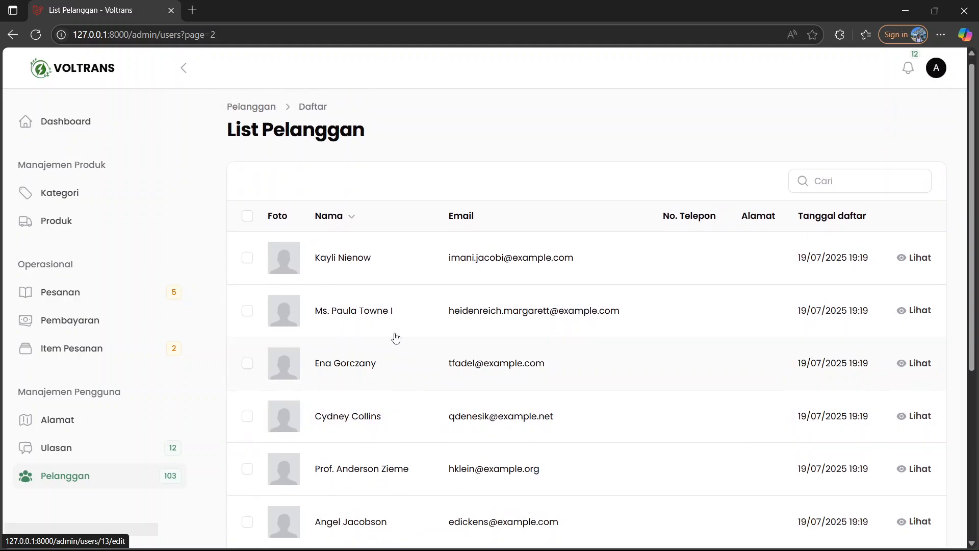
{"action": "scroll", "coordinate": [306, 296], "scroll_direction": "down", "scroll_amount": 5}
{"action": "scroll", "coordinate": [702, 391], "scroll_direction": "up", "scroll_amount": 5}
{"action": "scroll", "coordinate": [627, 398], "scroll_direction": "down", "scroll_amount": 1}
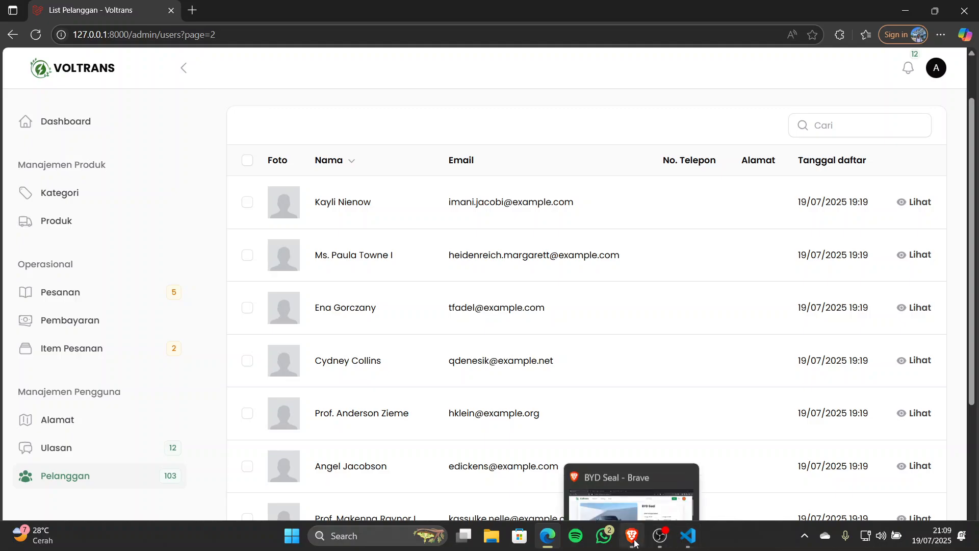
Switch to Brave to view the hero banner of the local Voltrans home page, and bring up the OBS window
{"action": "left_click", "coordinate": [633, 535]}
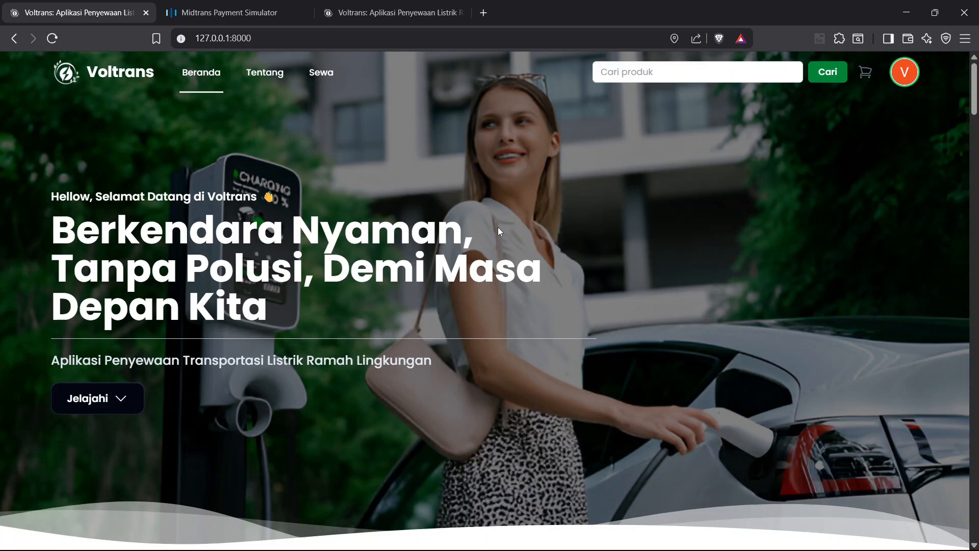
{"action": "scroll", "coordinate": [497, 227], "scroll_direction": "down", "scroll_amount": 2}
{"action": "scroll", "coordinate": [498, 228], "scroll_direction": "up", "scroll_amount": 2}
{"action": "mouse_move", "coordinate": [719, 543]}
{"action": "left_click", "coordinate": [661, 536]}
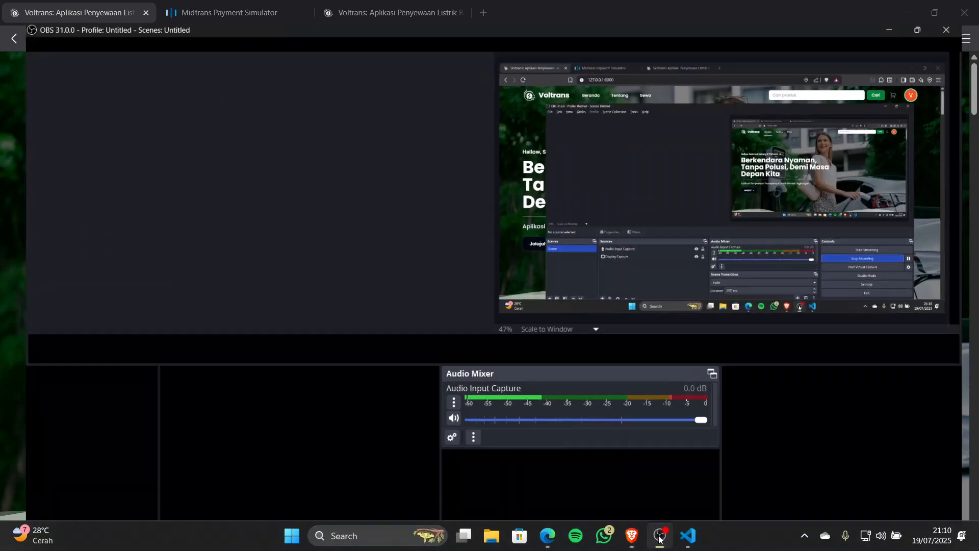